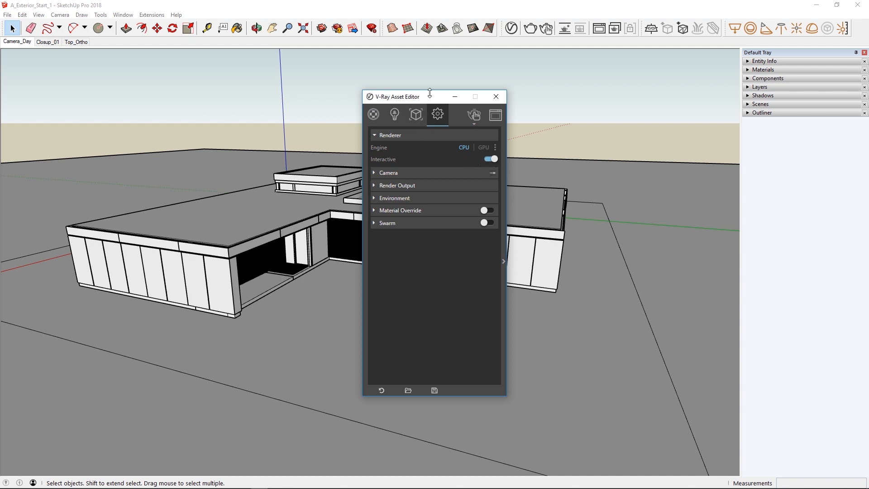
Start an interactive V-Ray render and place the frame buffer beside the asset editor.
left_click_drag(432, 98, 243, 96)
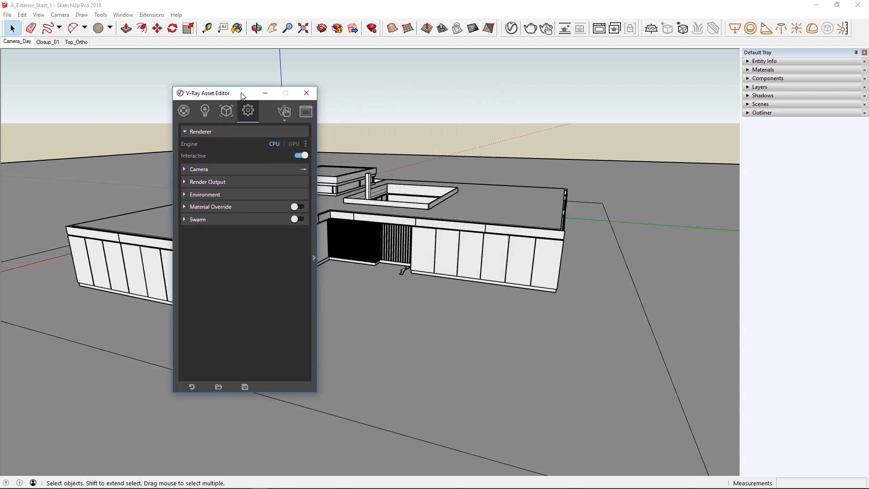
left_click(286, 112)
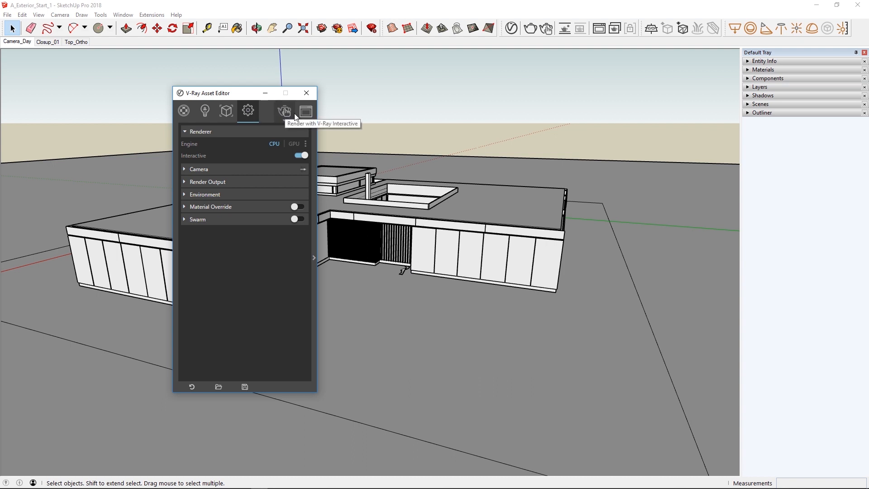
left_click(546, 29)
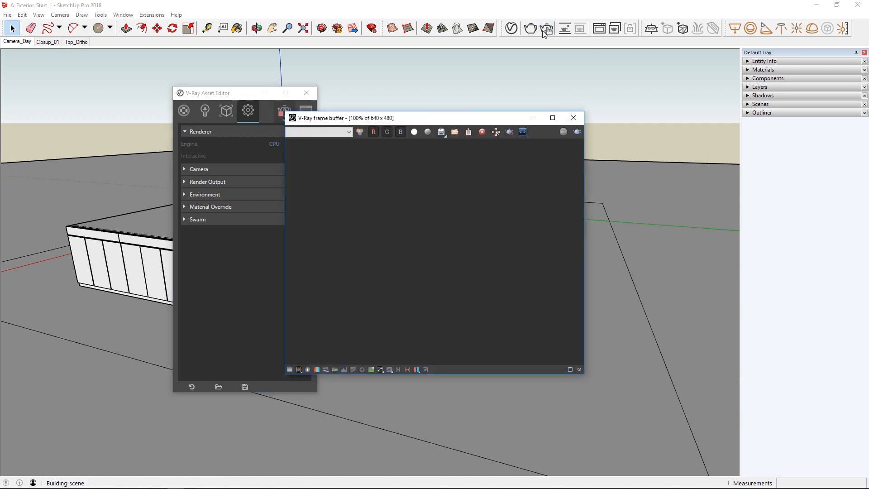
left_click_drag(477, 125, 554, 94)
Change the model's viewpoint during the live render and return to the Camera_Day scene.
middle_click_drag(387, 406, 487, 359)
mouse_move(429, 357)
middle_mouse_down()
mouse_move(341, 345)
mouse_move(366, 361)
middle_mouse_up()
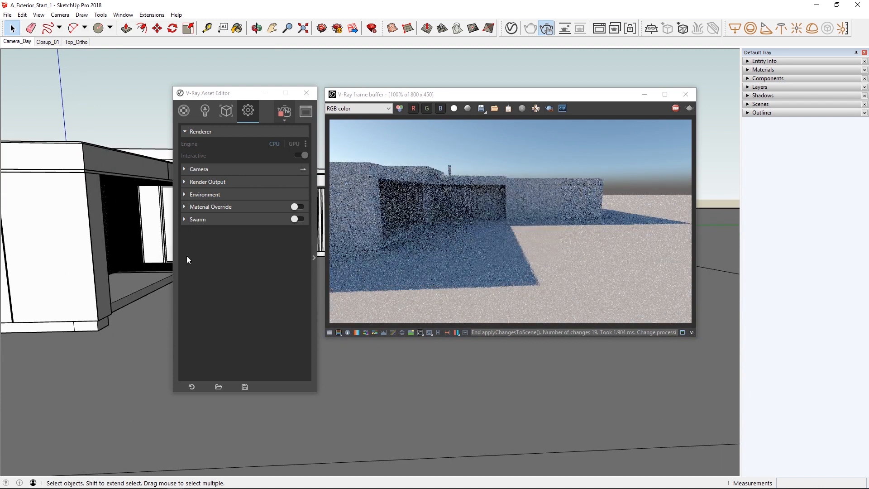
left_click(14, 42)
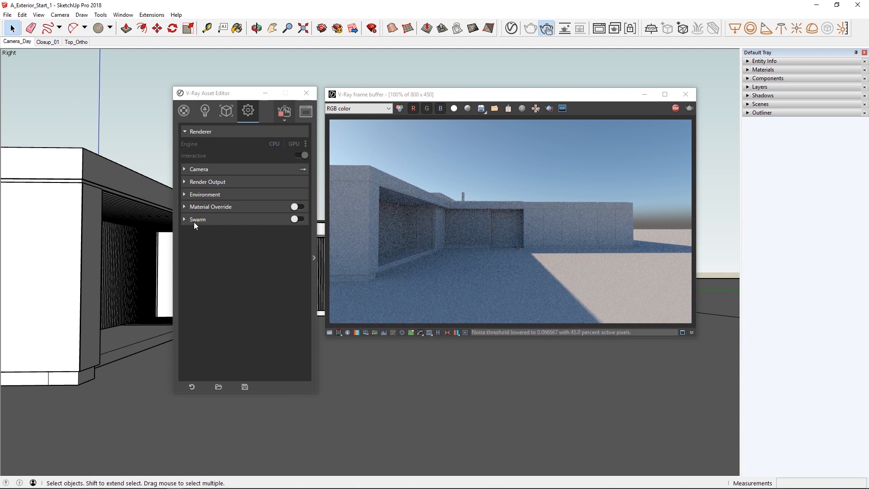
Enable Safe Frame in the render output dimensions.
left_click(197, 182)
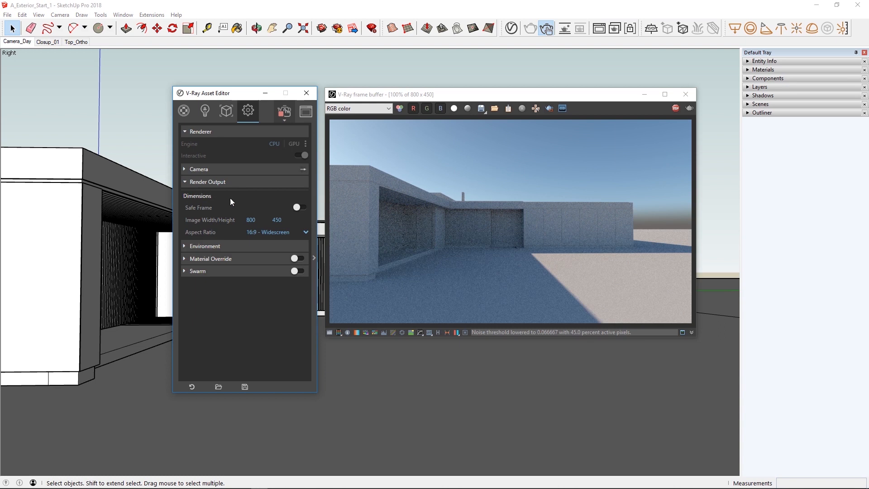
left_click(301, 207)
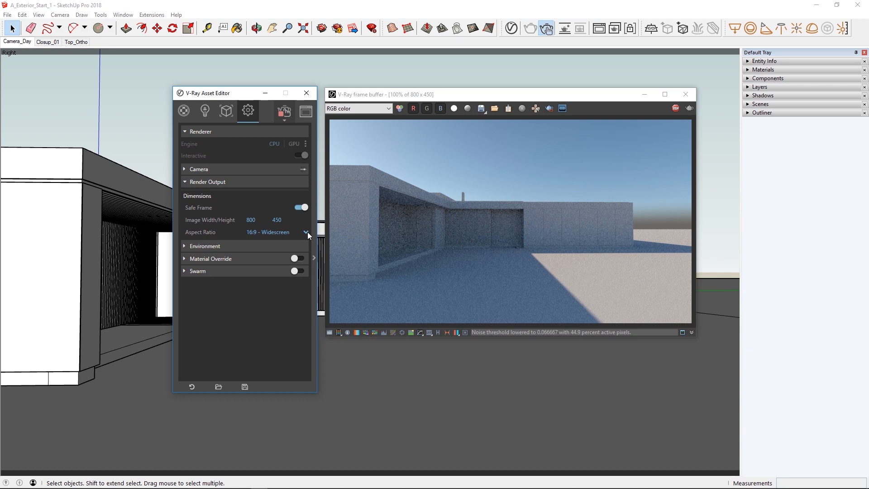
Try the 1:1 - Square and 4:5 - Portrait aspect ratios for the render output.
left_click(307, 231)
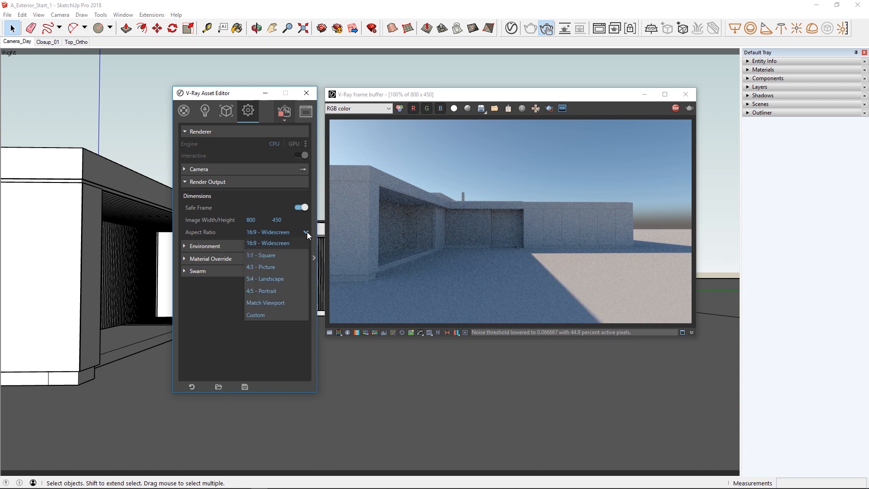
left_click(266, 258)
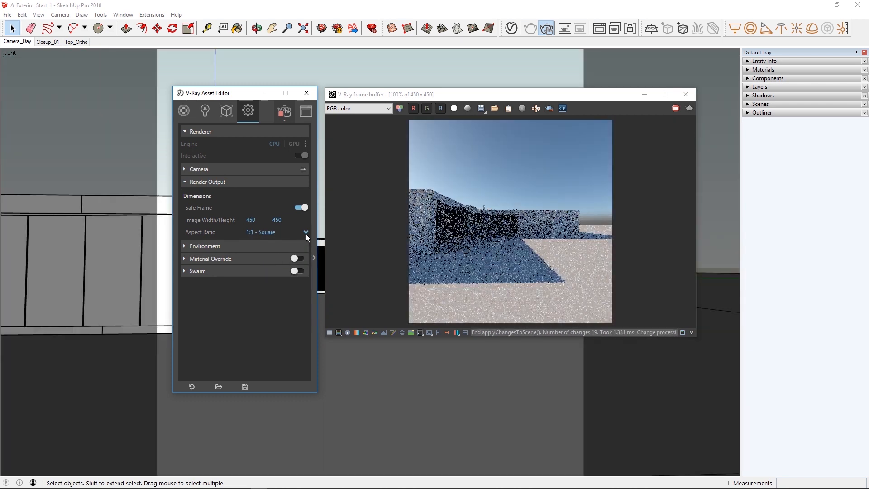
left_click(306, 232)
left_click(267, 288)
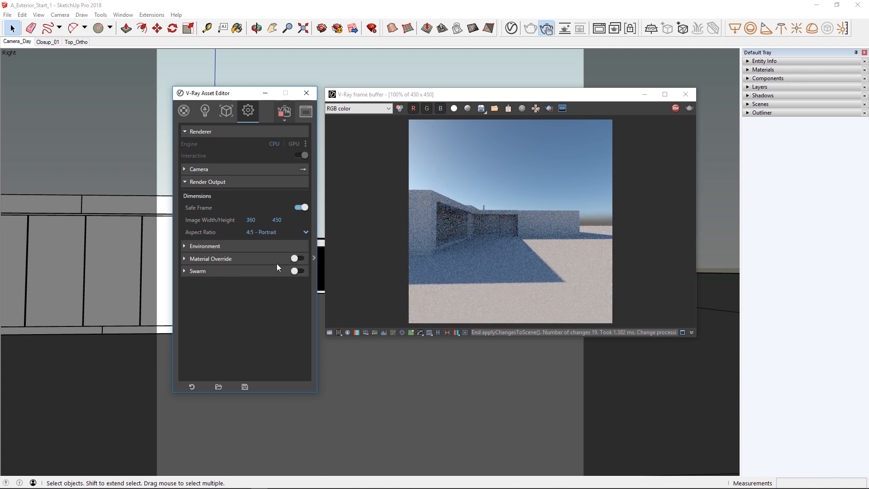
Give the render output a custom 2:1 aspect ratio and an image width of 1000.
left_click(306, 231)
left_click(253, 314)
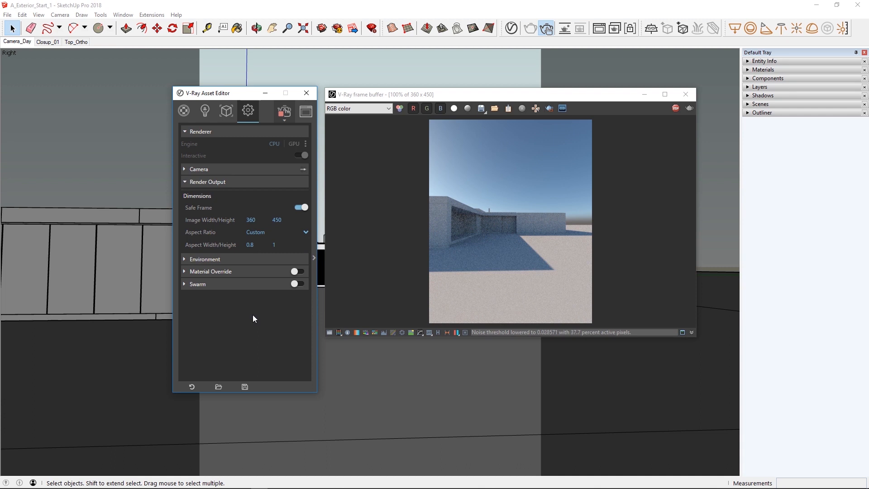
double_click(261, 248)
type("2")
key("Return")
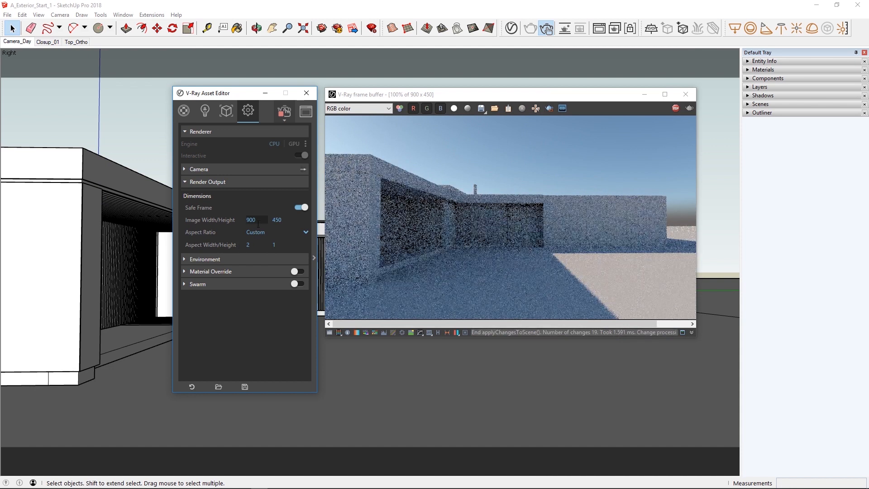
left_click(237, 221)
type("1000")
key("Return")
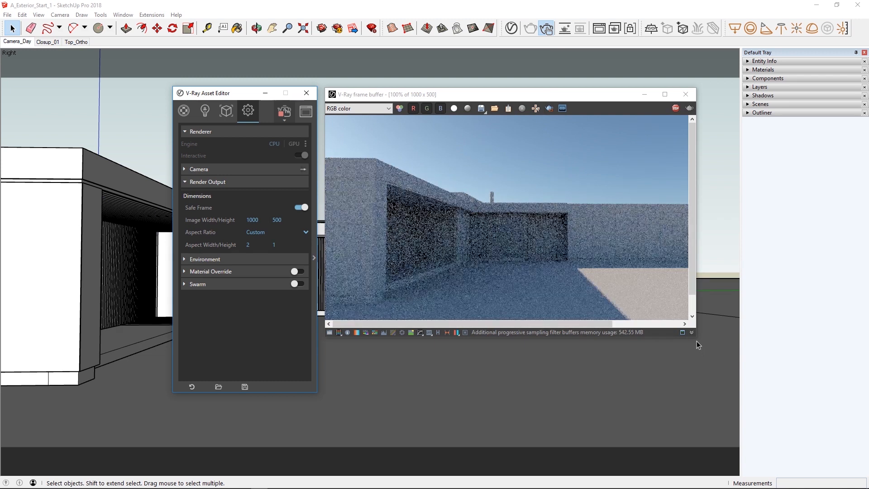
Enlarge the frame buffer to fit the whole render and rearrange it side by side with the asset editor.
left_click_drag(696, 341, 796, 372)
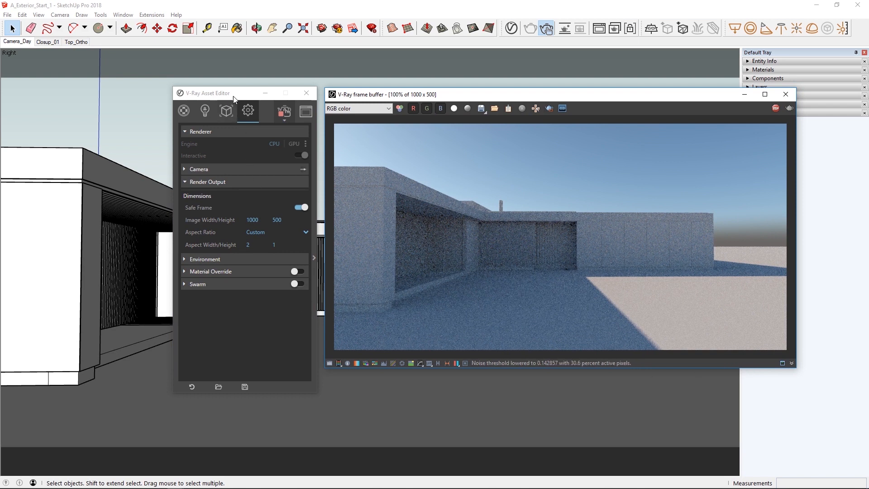
left_click_drag(234, 99, 164, 98)
left_click_drag(383, 98, 311, 95)
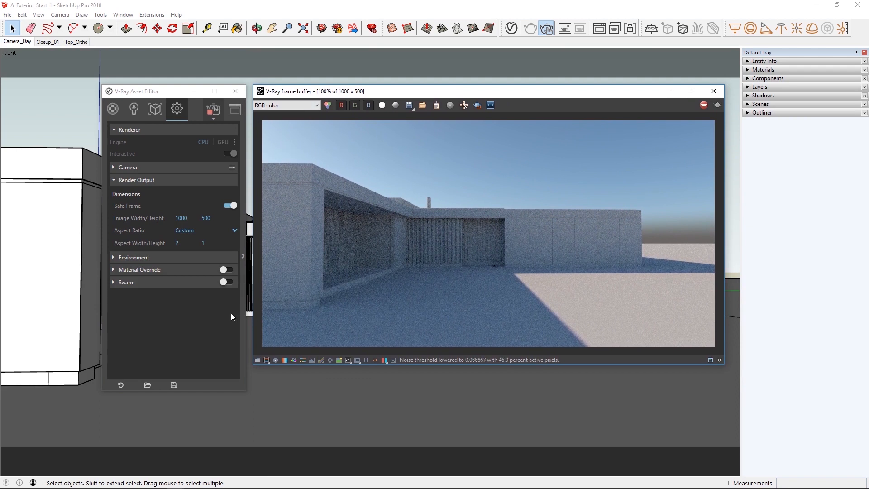
Try exposure values of 16 and 13 in the camera settings to compare the render's brightness.
left_click(113, 179)
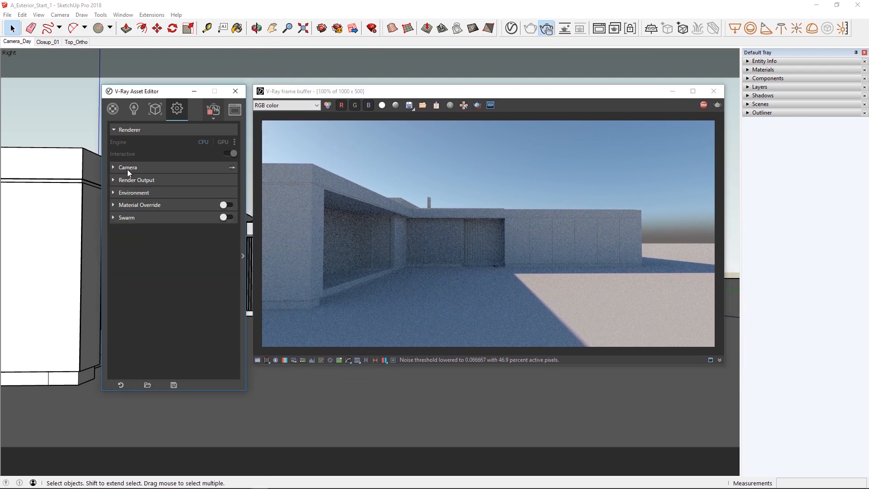
left_click(128, 168)
left_click(183, 218)
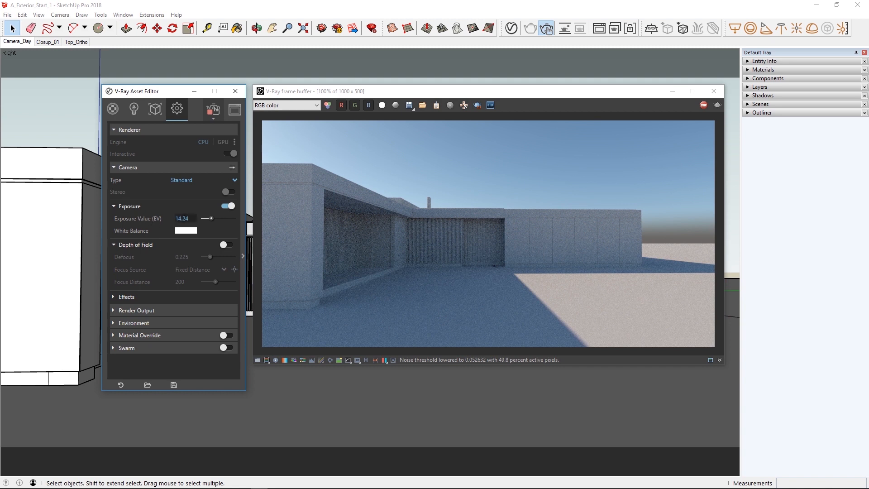
left_click(183, 218)
type("16")
key("BackSpace")
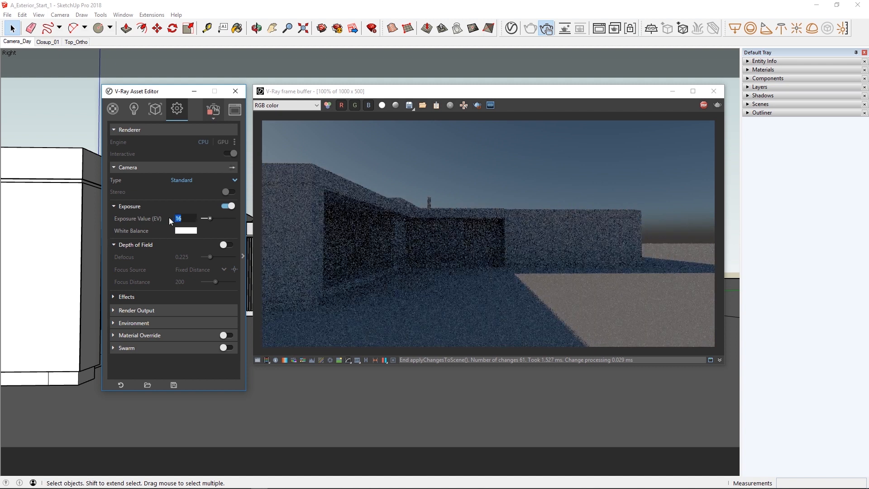
type("3")
key("Return")
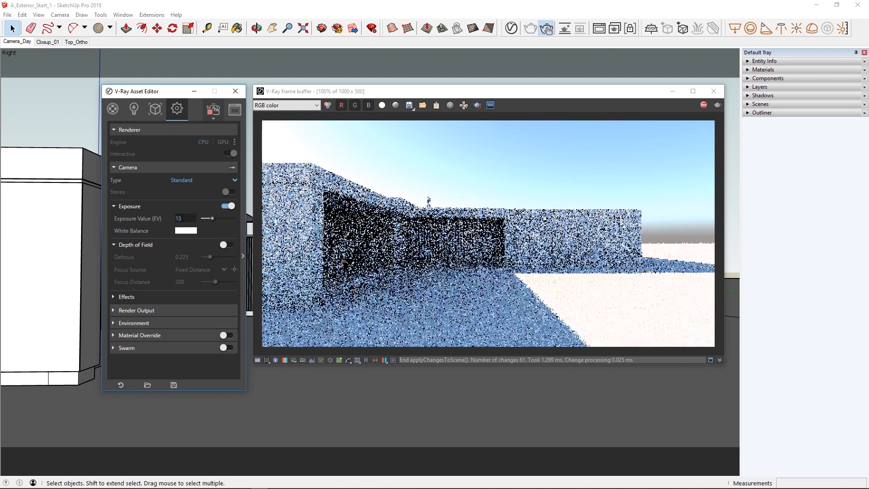
Set the camera's exposure value to 14.5.
left_click(176, 219)
type("14.5")
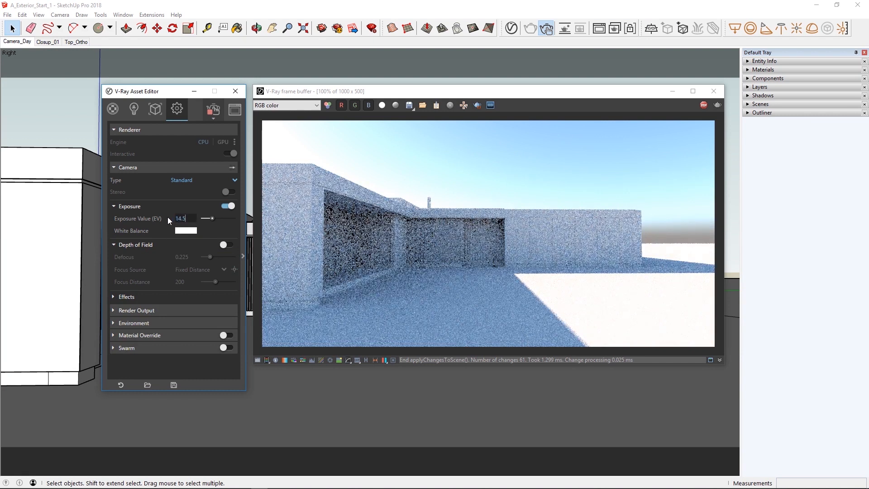
key("Return")
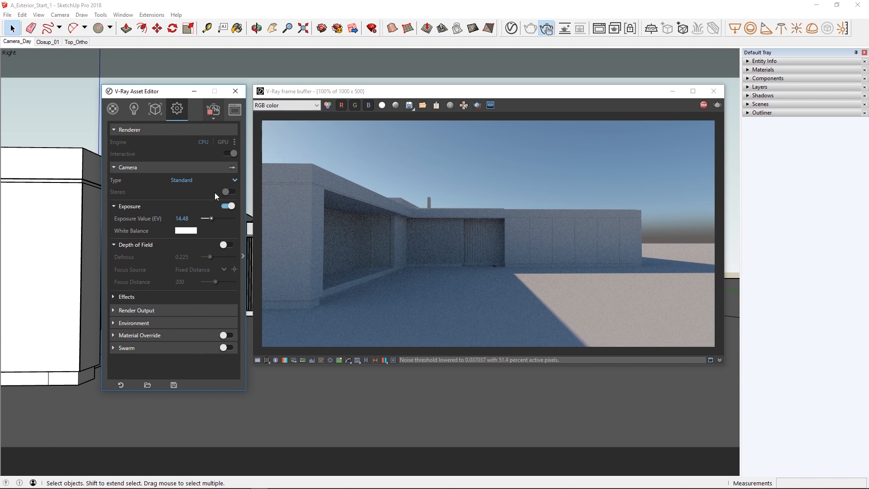
Close the asset editor, move the frame buffer aside, and set the shadow time to about 09:03 and the date to about 07/19.
left_click(235, 91)
left_click_drag(354, 95, 255, 110)
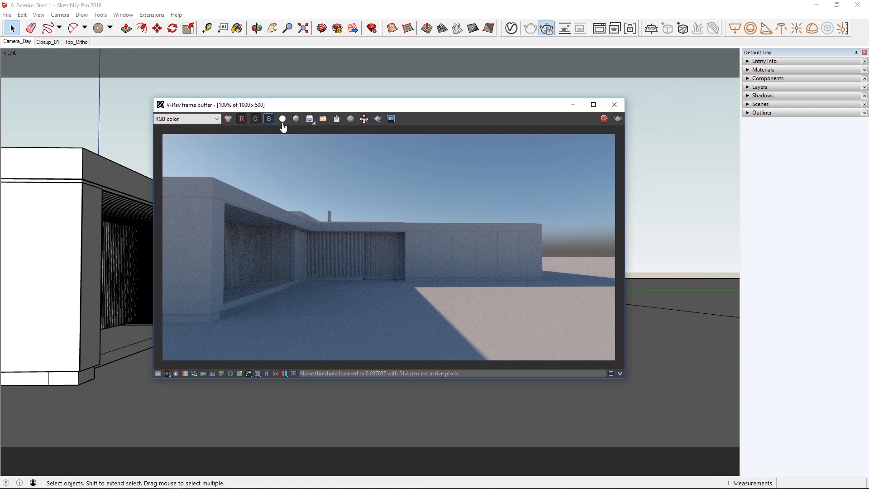
left_click(764, 96)
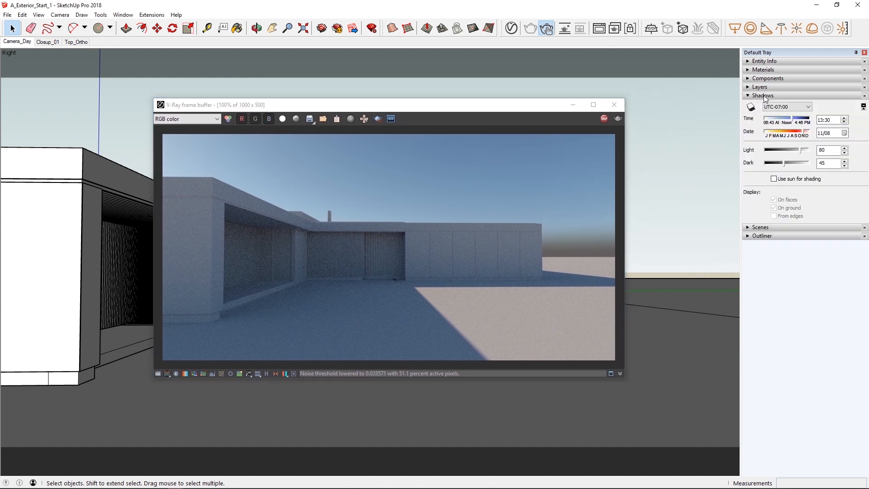
left_click(777, 121)
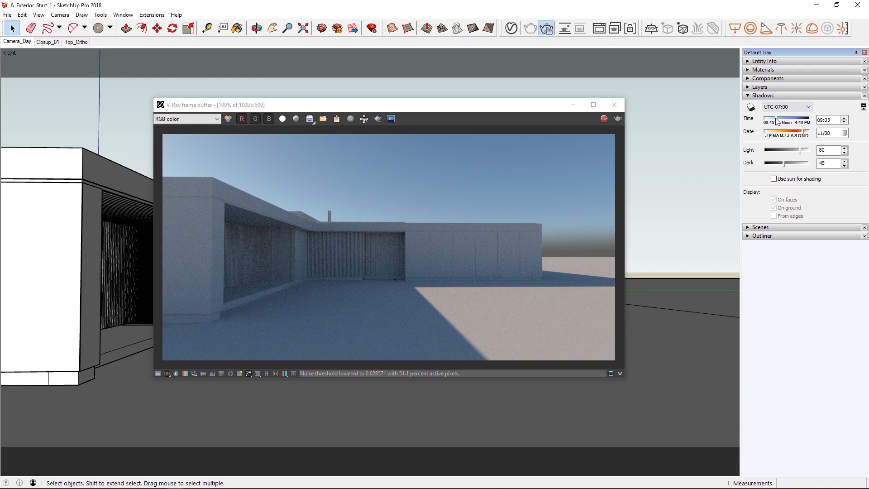
left_click(778, 133)
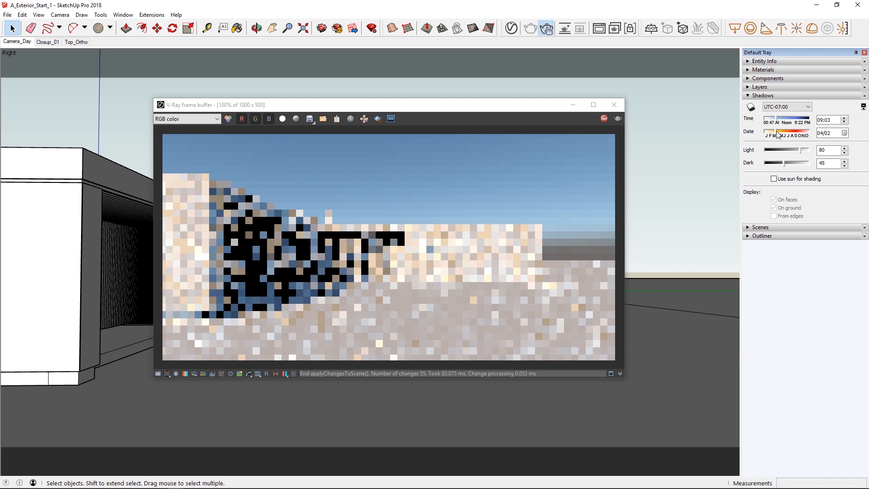
left_click_drag(777, 134, 790, 134)
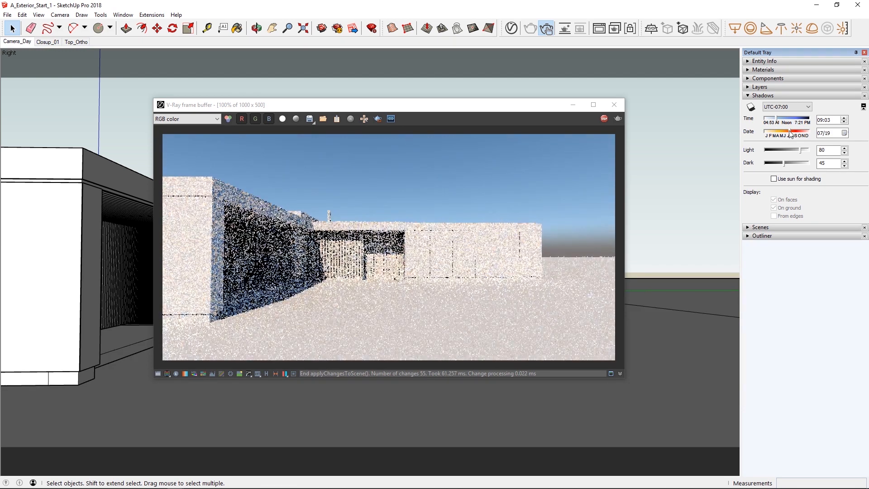
Change the shadow time to 07:03 and the date to 07/02.
left_click(821, 121)
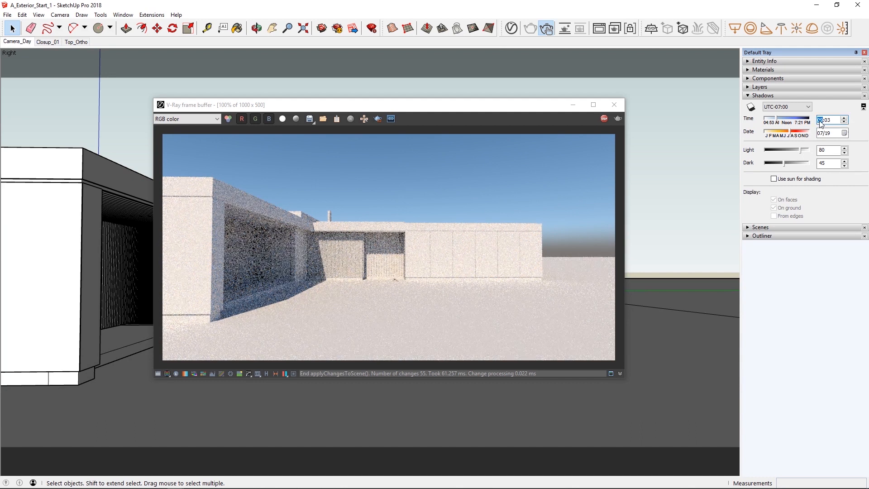
key("Down")
key("Down")
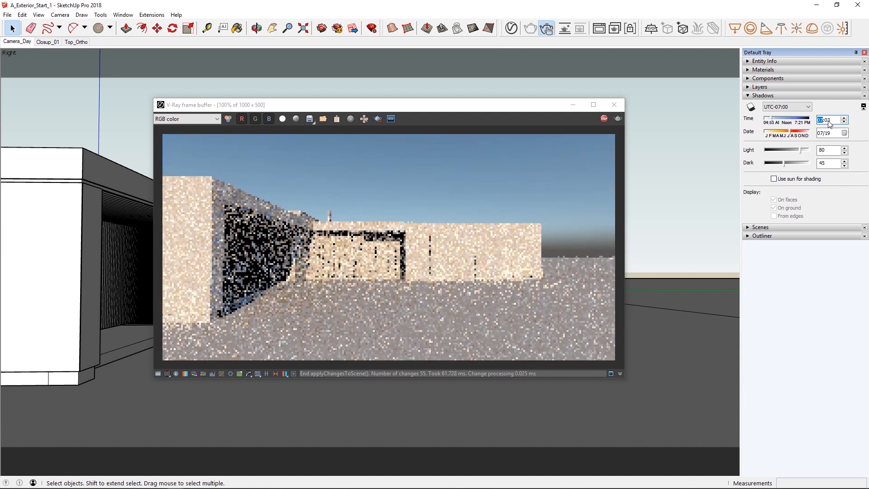
left_click(830, 133)
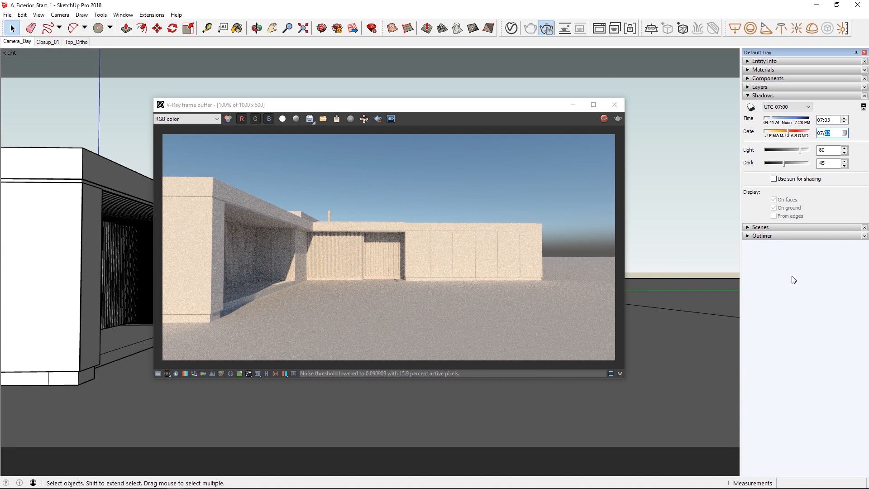
Show the SunLight parameters in the asset editor and arrange it side by side with the frame buffer.
left_click(509, 29)
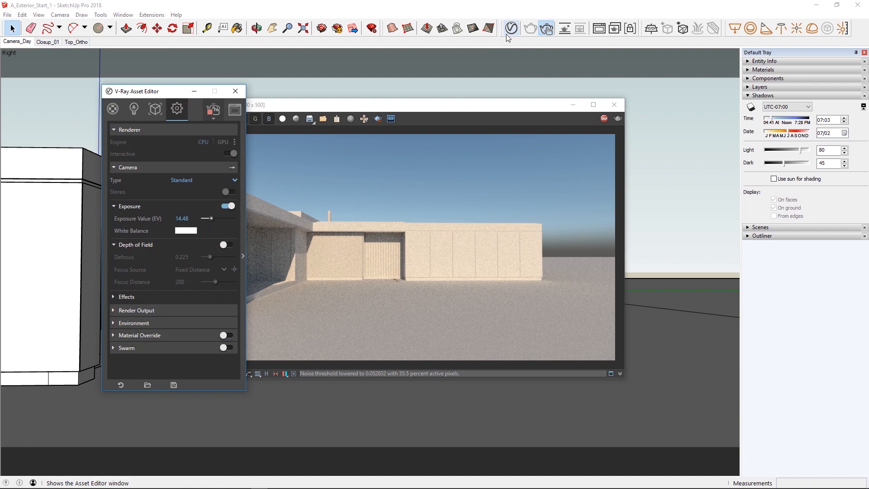
left_click(137, 107)
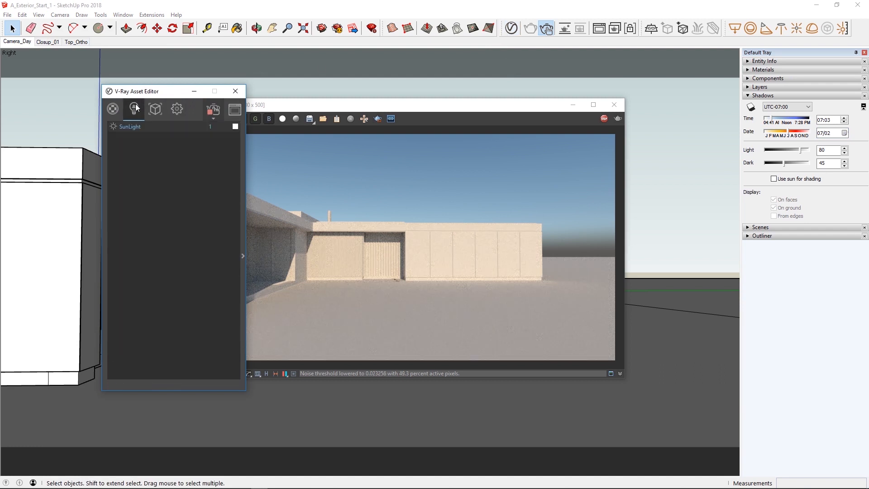
left_click(243, 255)
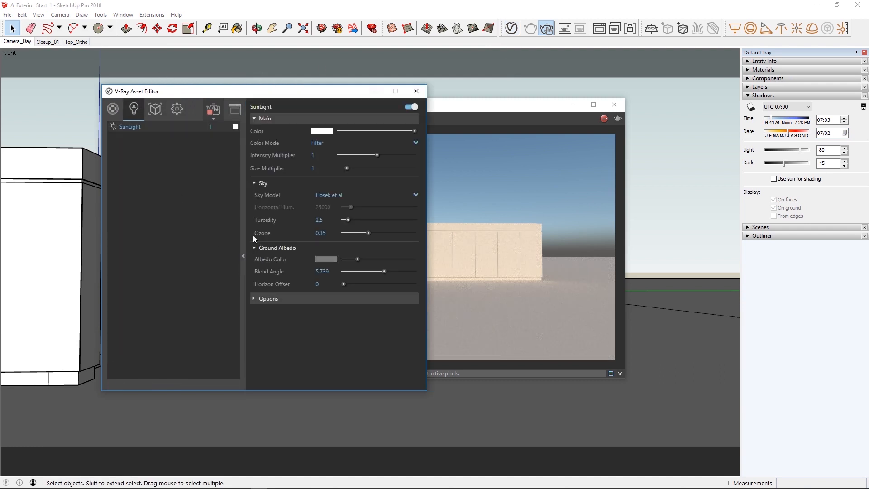
left_click_drag(274, 96, 207, 107)
left_click_drag(400, 104, 614, 103)
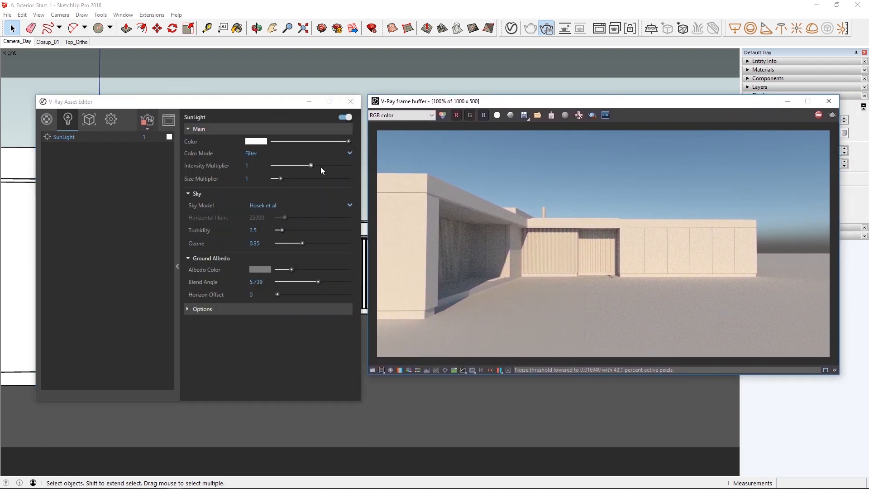
Try a SunLight intensity multiplier of about 0.536, then raise it to about 1.624.
left_click(294, 165)
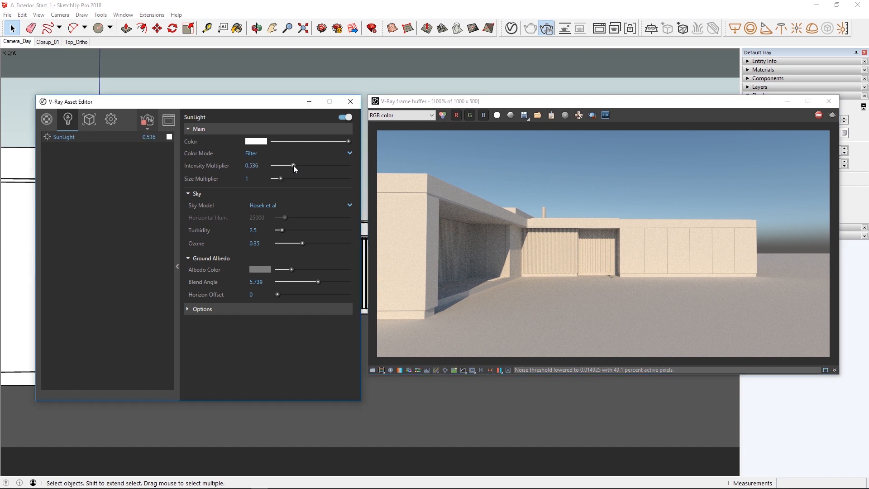
left_click(335, 164)
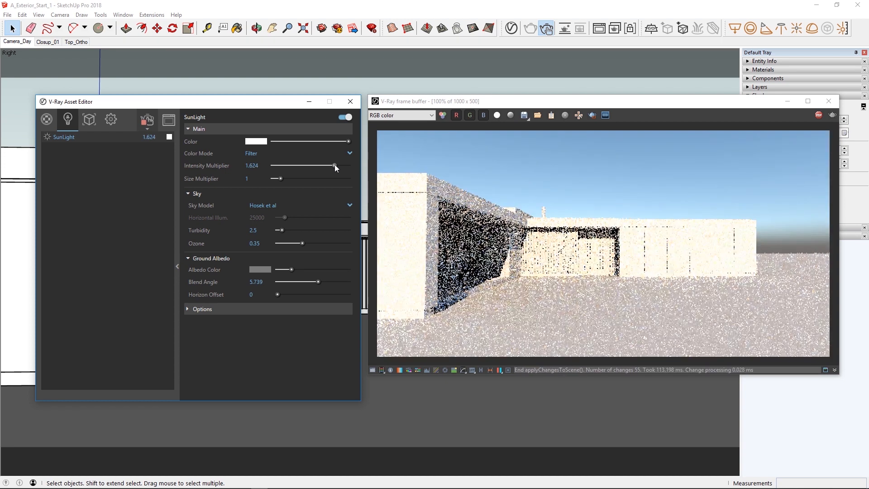
Set the SunLight intensity multiplier to 1.
double_click(267, 166)
key("Return")
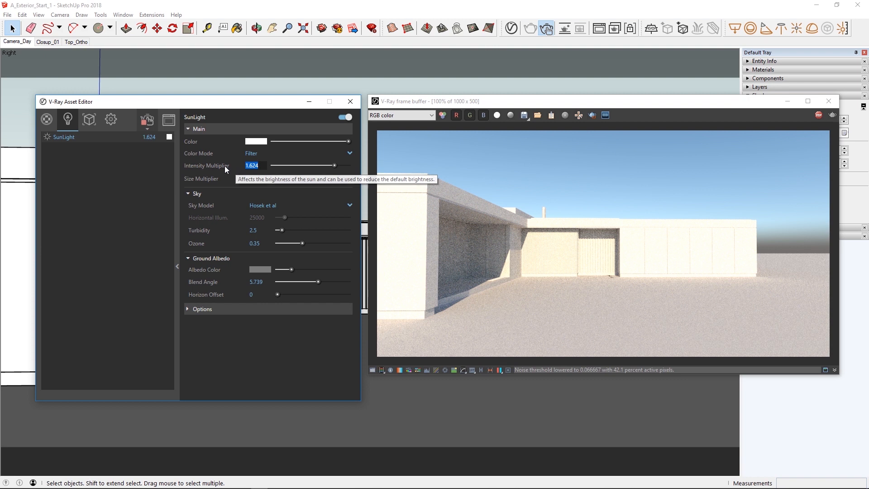
double_click(129, 137)
type("1")
key("Return")
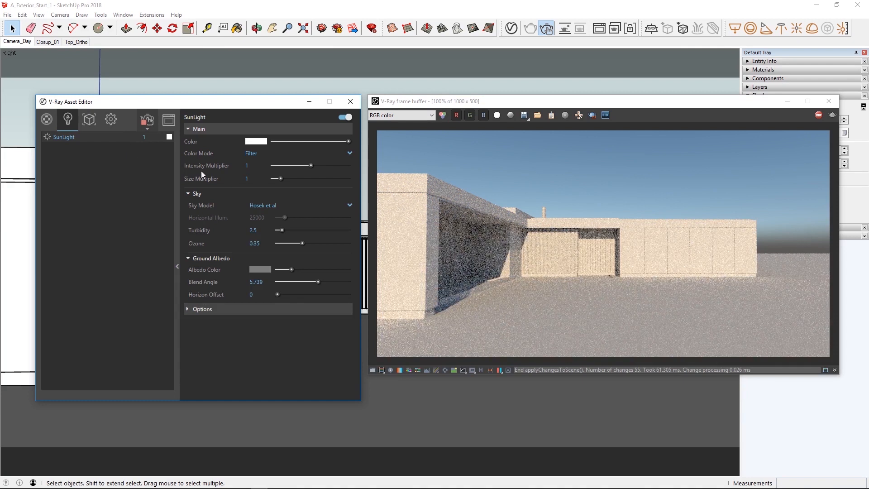
Render only a close-up region of the shadow edge, try a sun size multiplier of 8.5, and settle on 3.
left_click(592, 115)
scroll(507, 257, "up", 3)
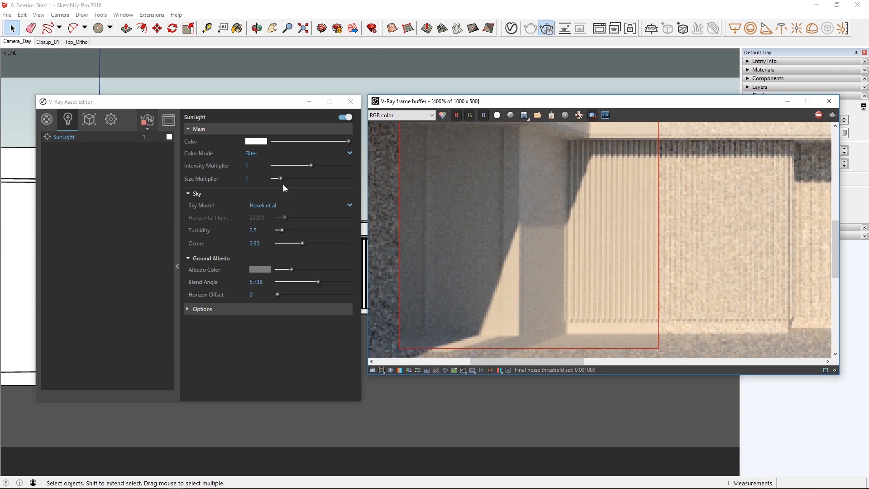
left_click_drag(281, 180, 338, 181)
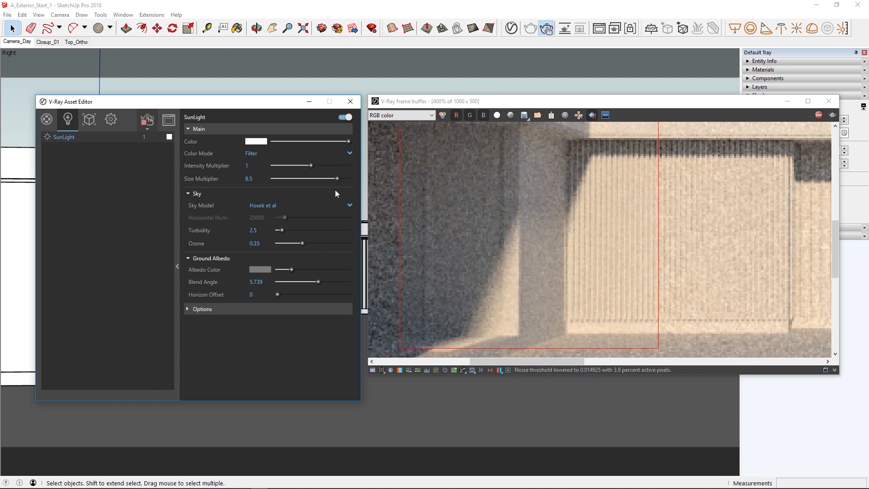
left_click(247, 179)
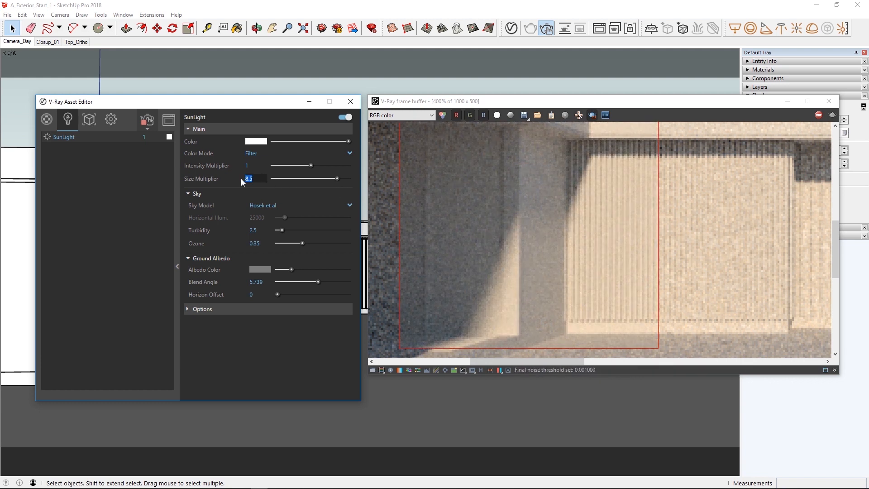
type("3")
key("Return")
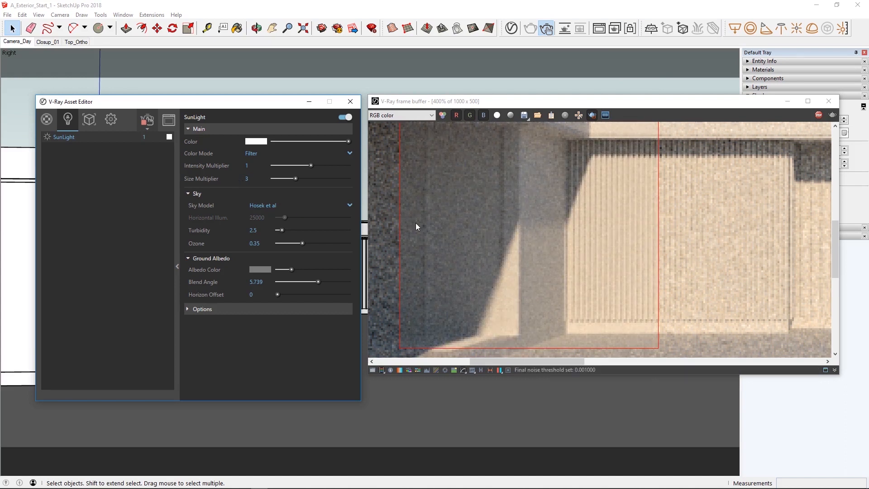
scroll(433, 224, "down", 4)
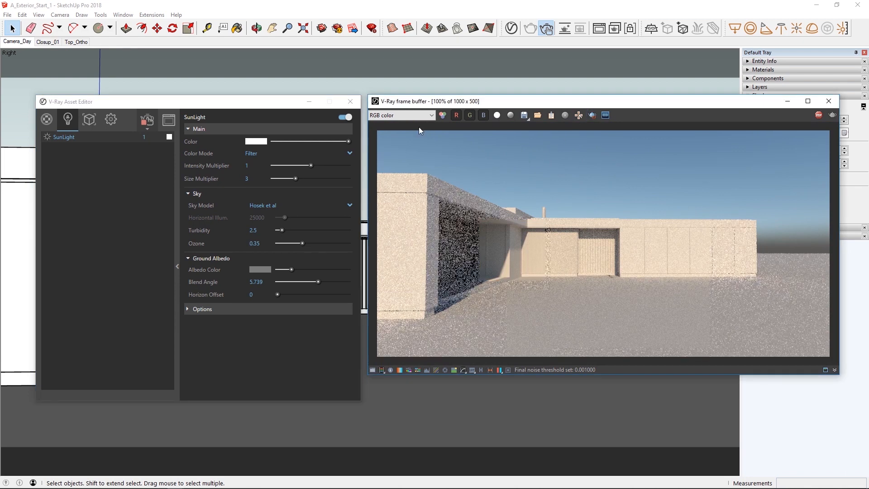
Try the Preetham et al, CIE Clear and CIE Overcast sky models, then restore Hosek et al.
left_click(349, 205)
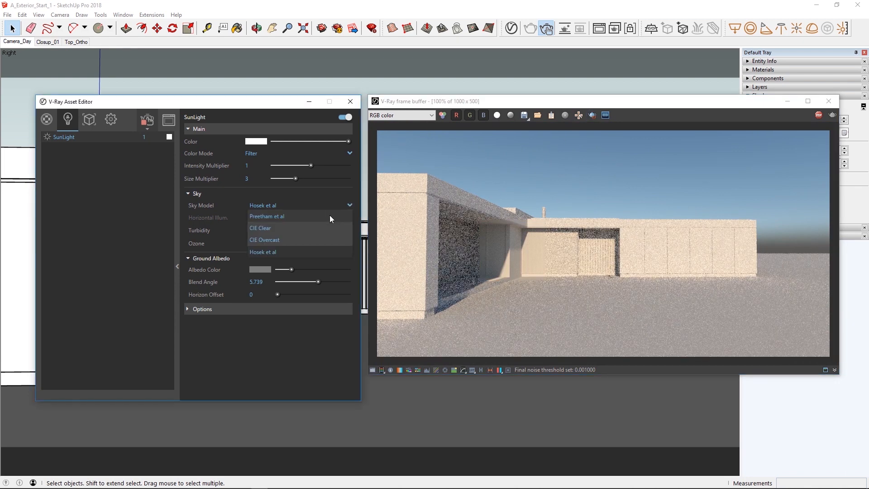
left_click(330, 216)
left_click(352, 205)
left_click(329, 225)
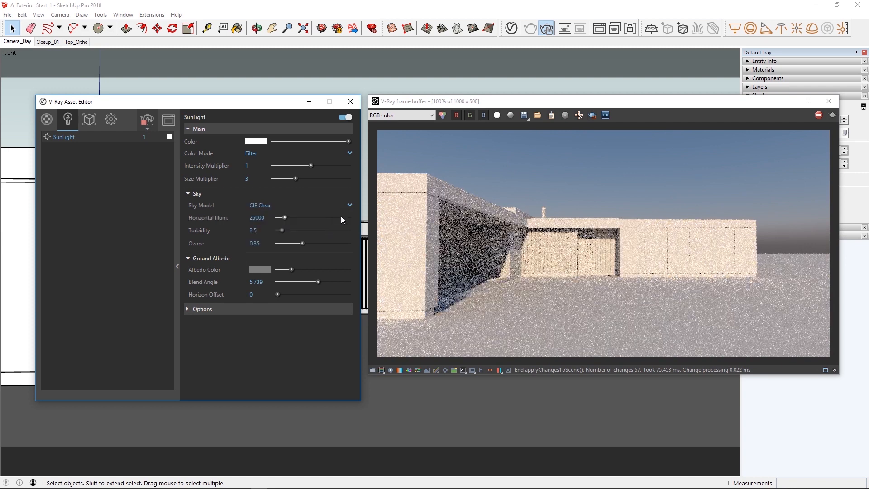
left_click(350, 205)
left_click(313, 234)
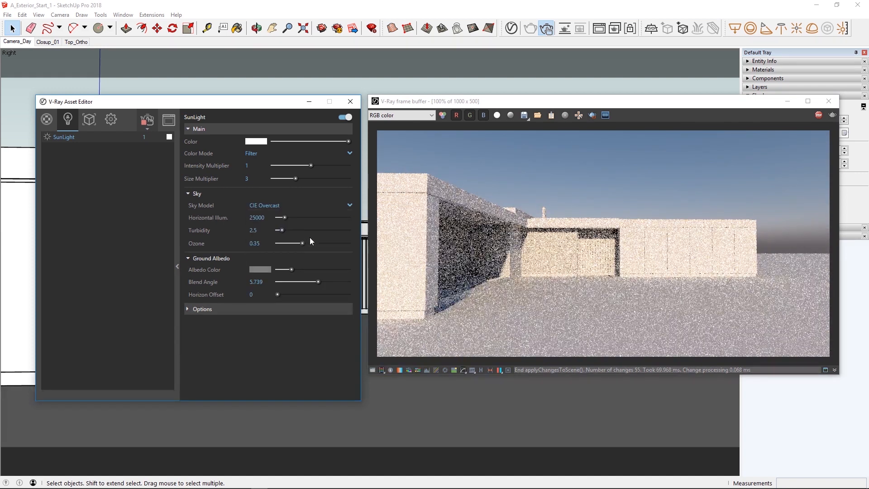
left_click(349, 205)
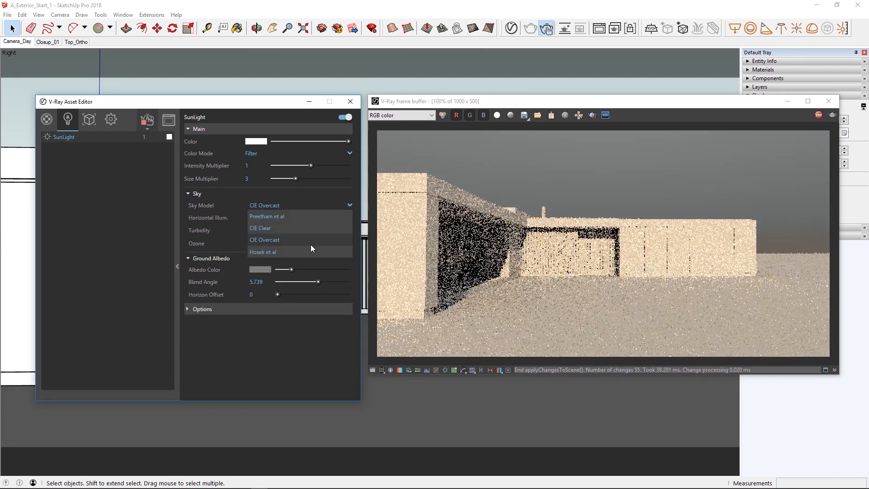
left_click(264, 250)
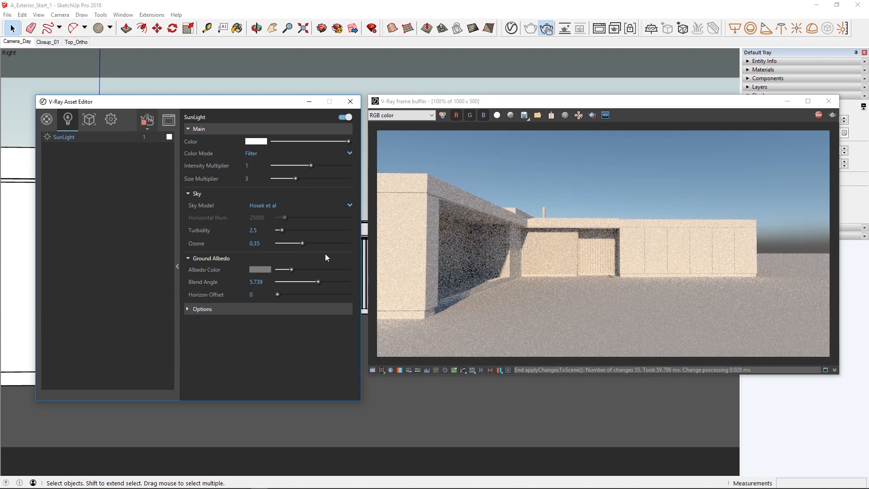
Render a full-height region across the middle of the image, try sky turbidity values of 6.6 and 2.3, then set it to 2.5.
left_click(579, 116)
left_click_drag(490, 131, 615, 357)
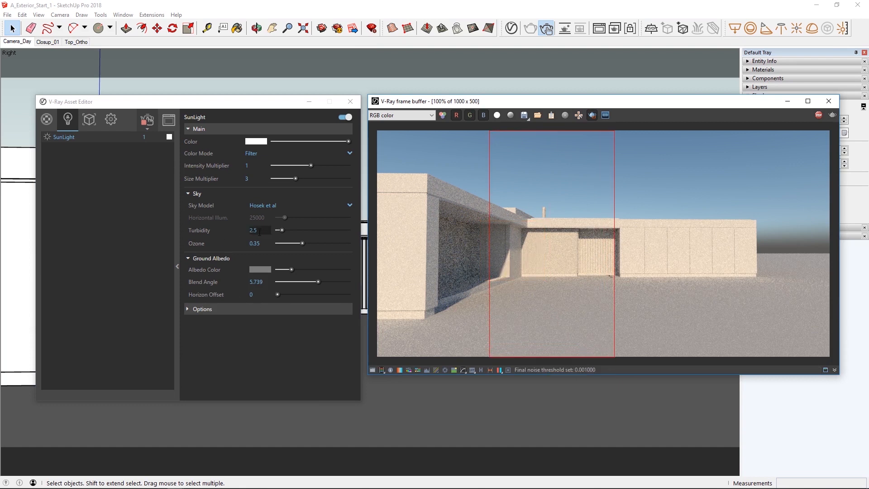
left_click_drag(285, 229, 312, 231)
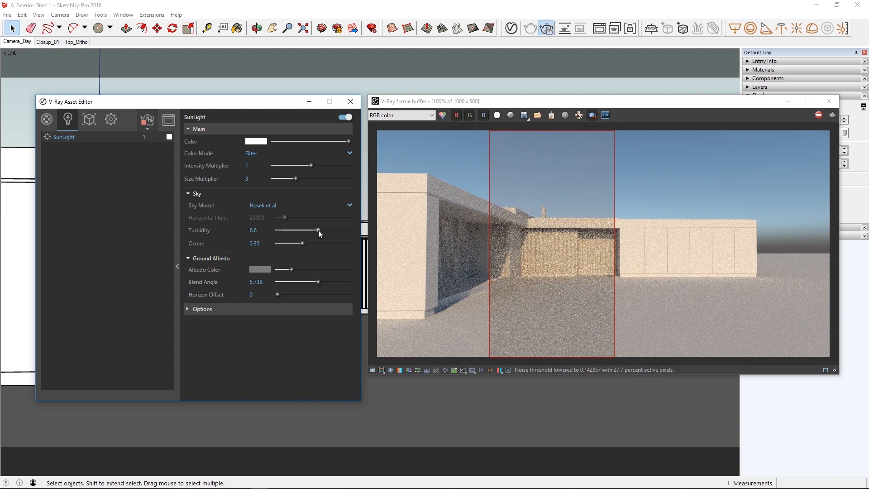
left_click(281, 230)
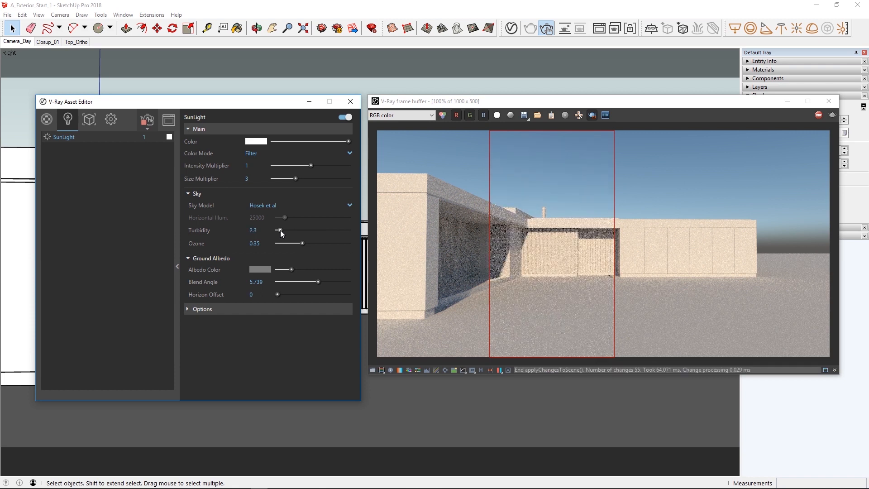
left_click(333, 230)
double_click(252, 229)
type("2.5")
key("Return")
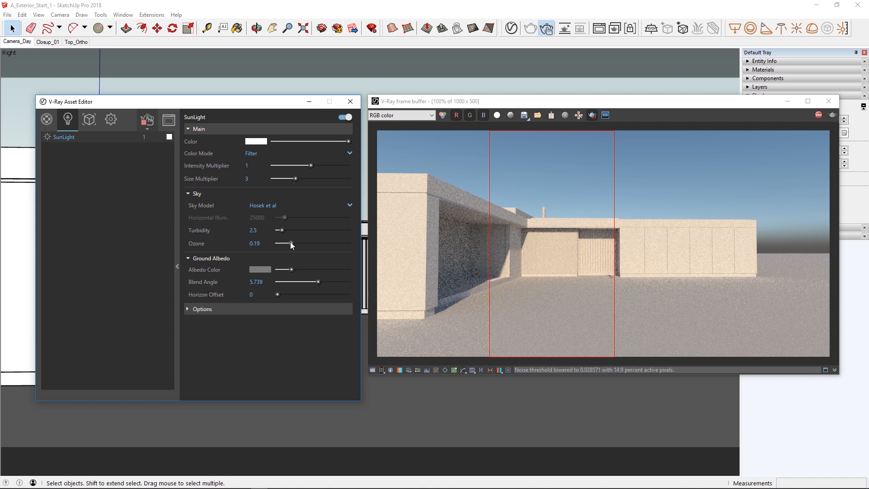
Try sky ozone values of 0.07 and 0.81, then set ozone to 0.35.
left_click_drag(284, 243, 281, 243)
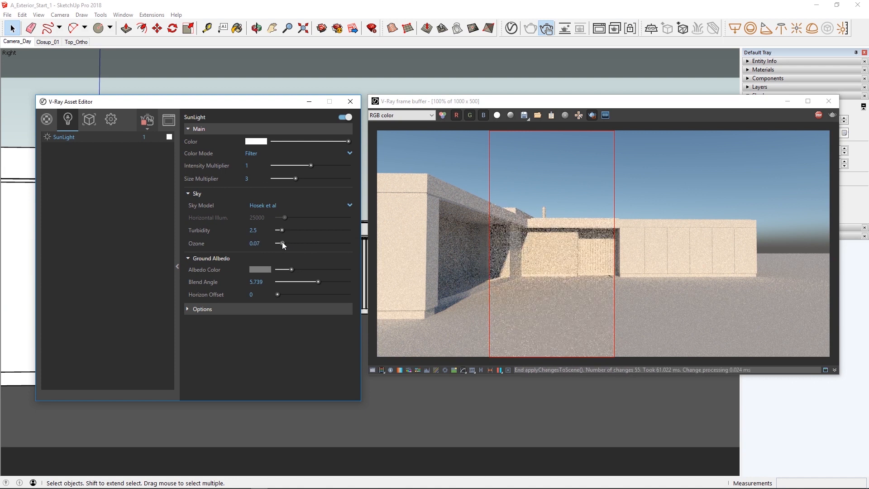
left_click_drag(282, 243, 335, 245)
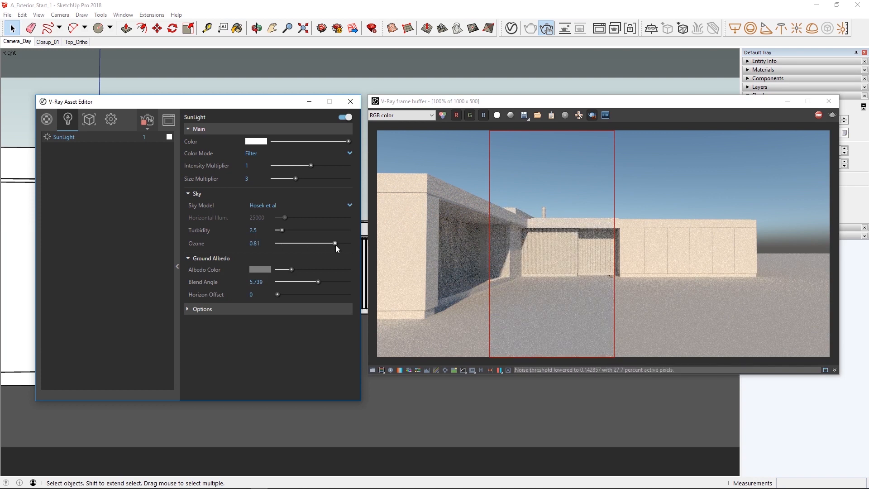
type("0.35")
key("Return")
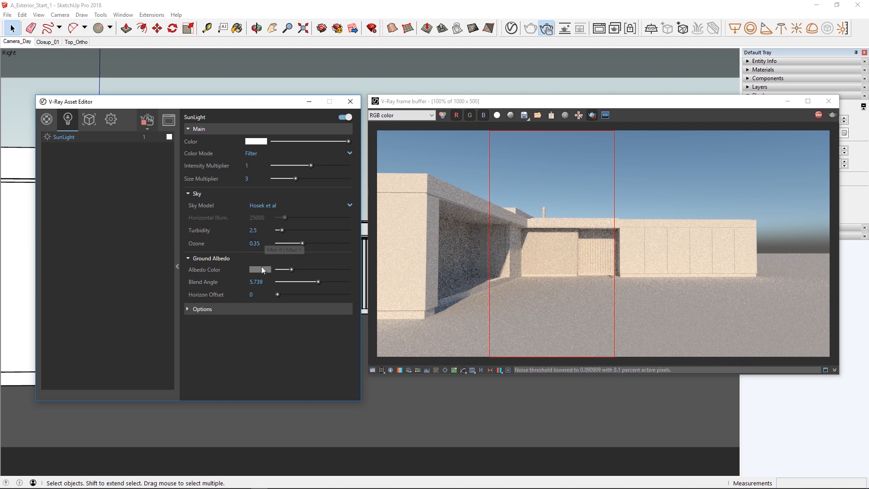
Move the render region to the horizon beside the house, try a tan ground albedo color, then choose a muted blue-grey.
left_click_drag(710, 283, 829, 131)
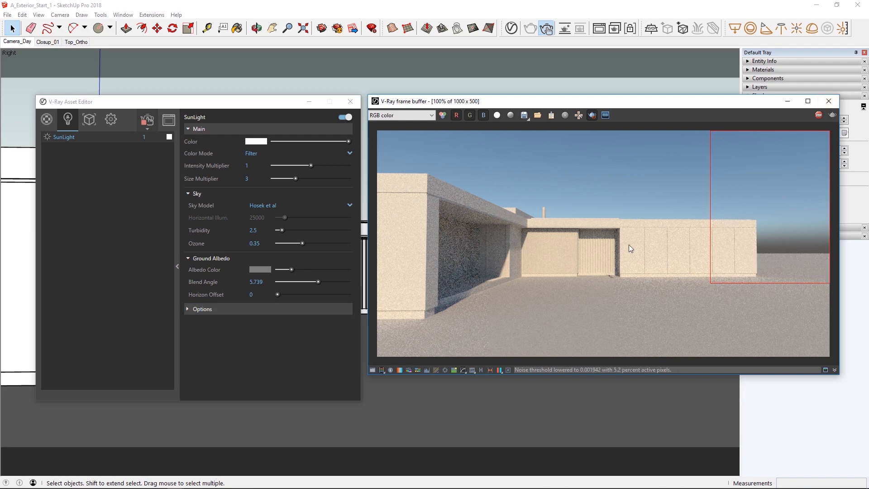
left_click(257, 269)
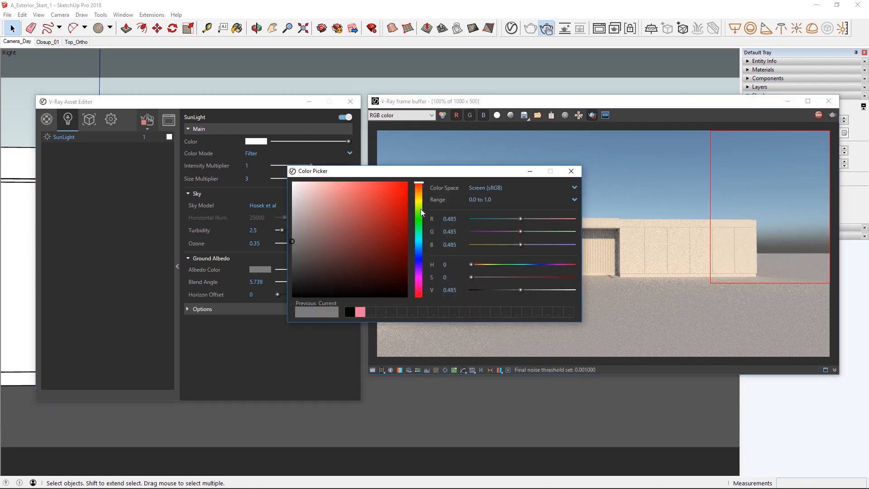
left_click(419, 193)
mouse_move(322, 207)
left_mouse_down()
mouse_move(323, 230)
mouse_move(334, 232)
mouse_move(322, 221)
left_mouse_up()
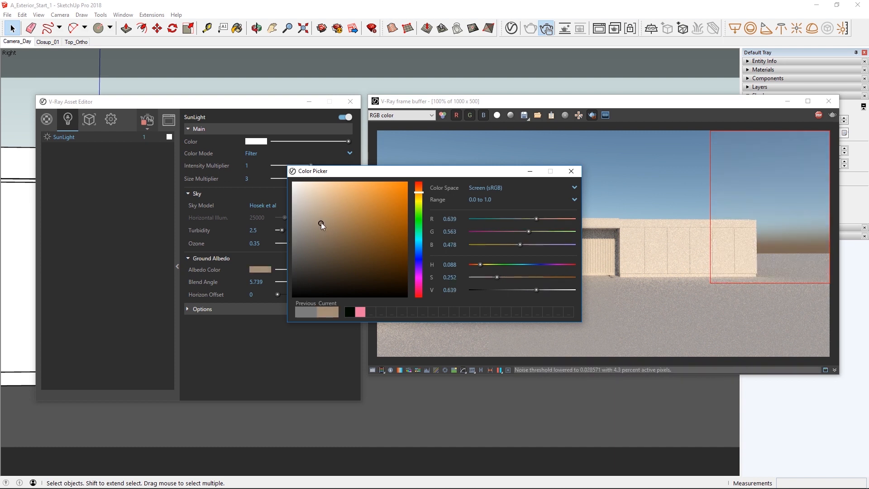
left_click(419, 252)
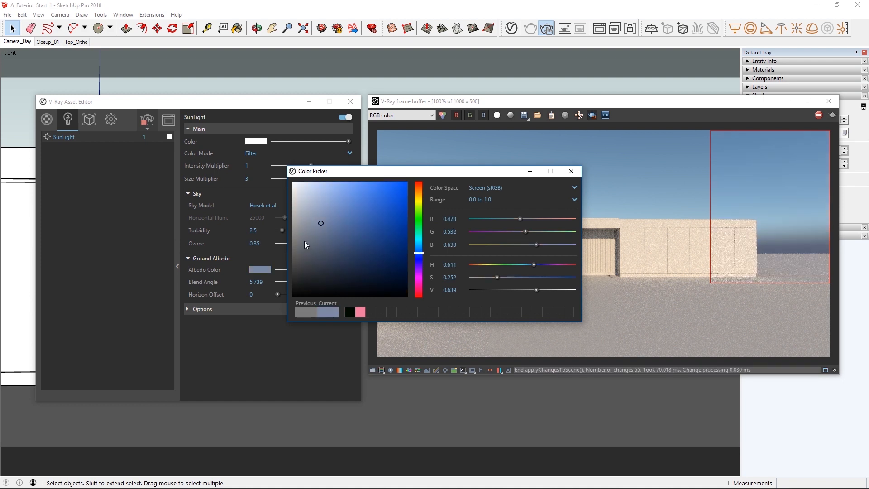
left_click(308, 227)
left_click(571, 172)
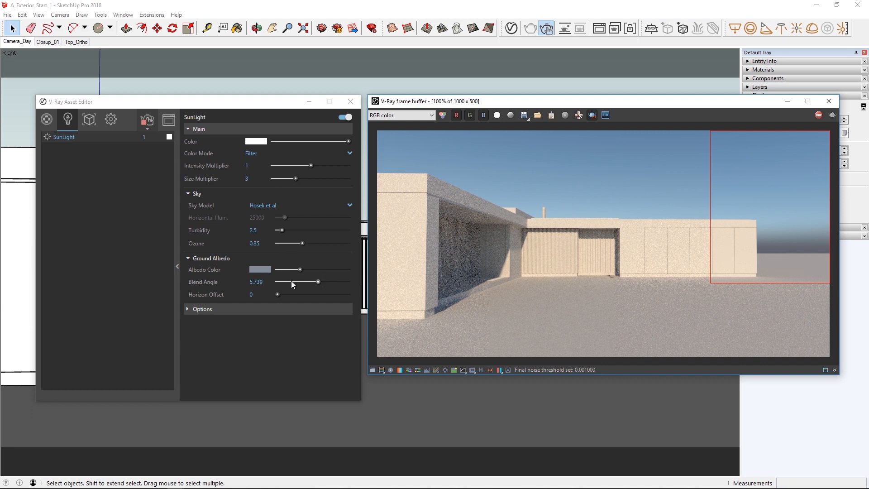
Try a ground blend angle of 1.47 and set it to 5.7, then try a horizon offset of 5.79 and reset it to 0.
left_click_drag(322, 281, 335, 281)
left_click(287, 280)
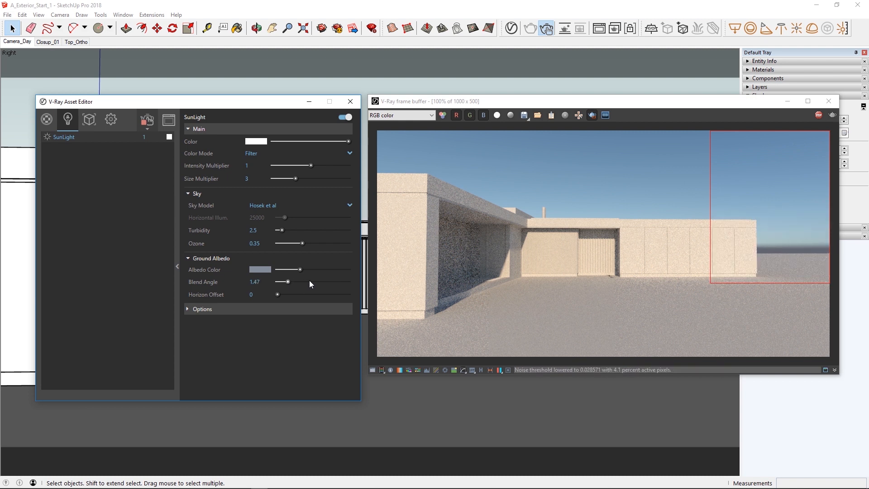
double_click(254, 281)
type("5.7")
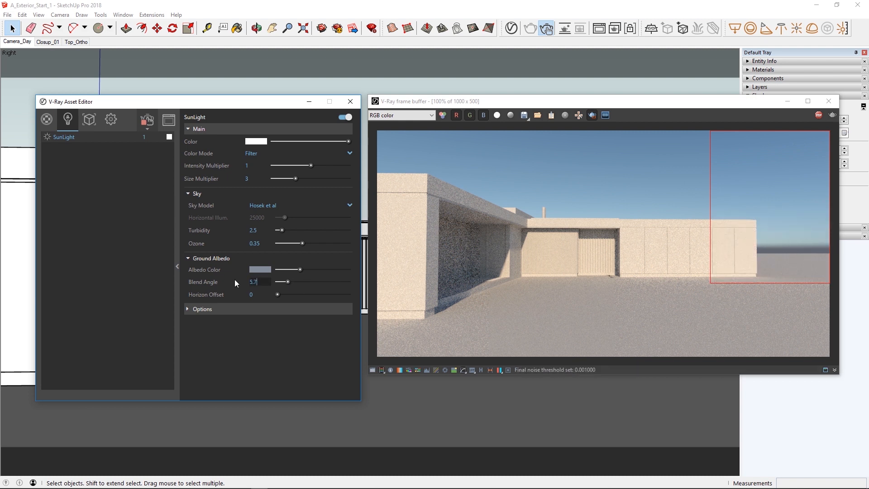
key("Return")
left_click_drag(278, 295, 318, 294)
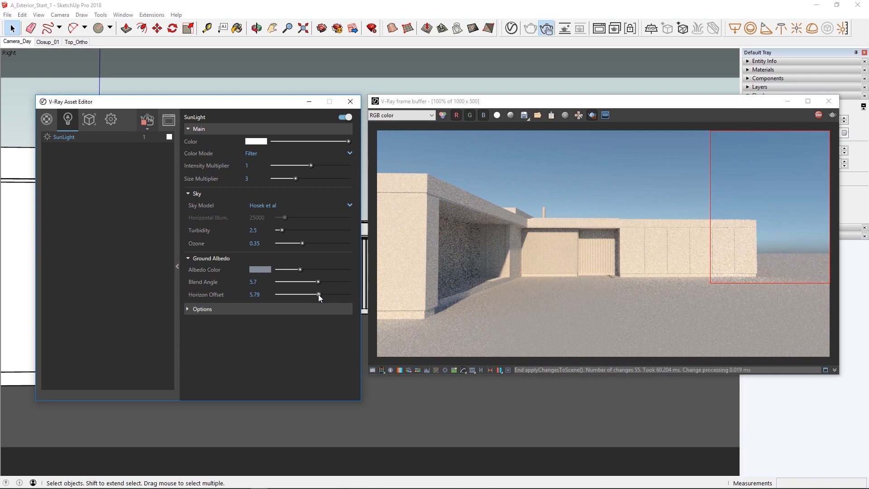
left_click(276, 293)
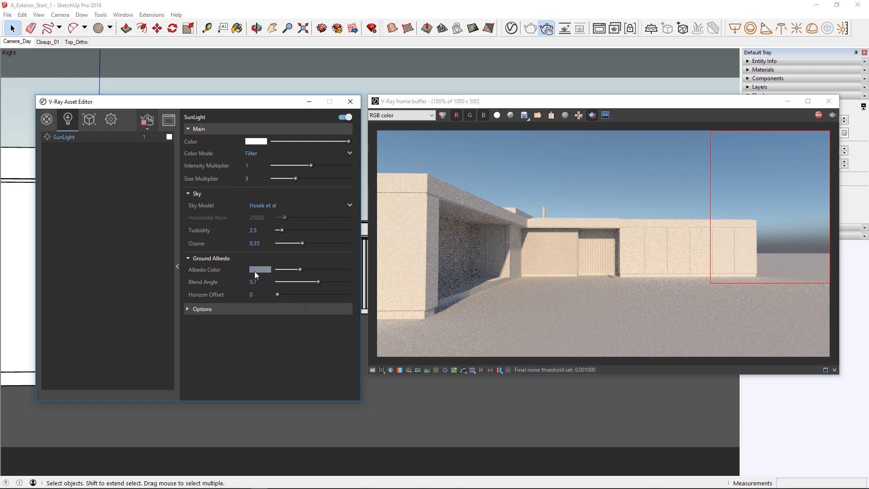
Collapse the SunLight parameters, turn off region rendering, and end the interactive render by closing the frame buffer.
left_click(178, 271)
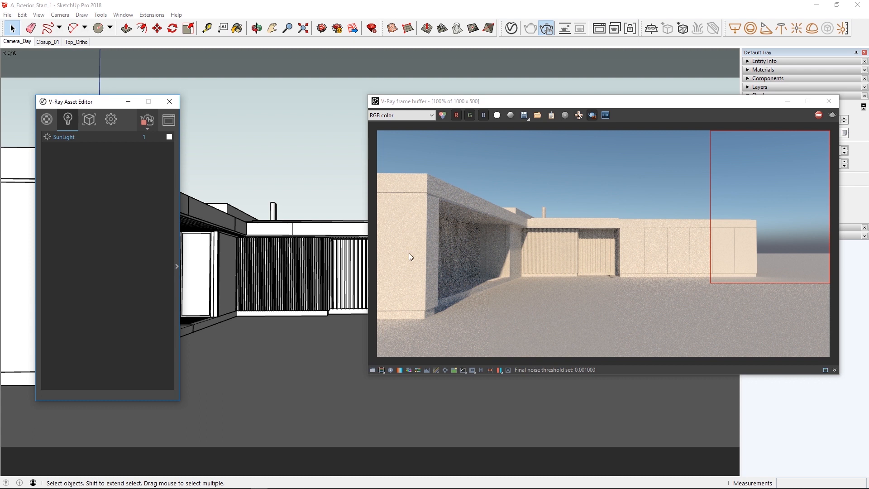
left_click_drag(479, 102, 315, 104)
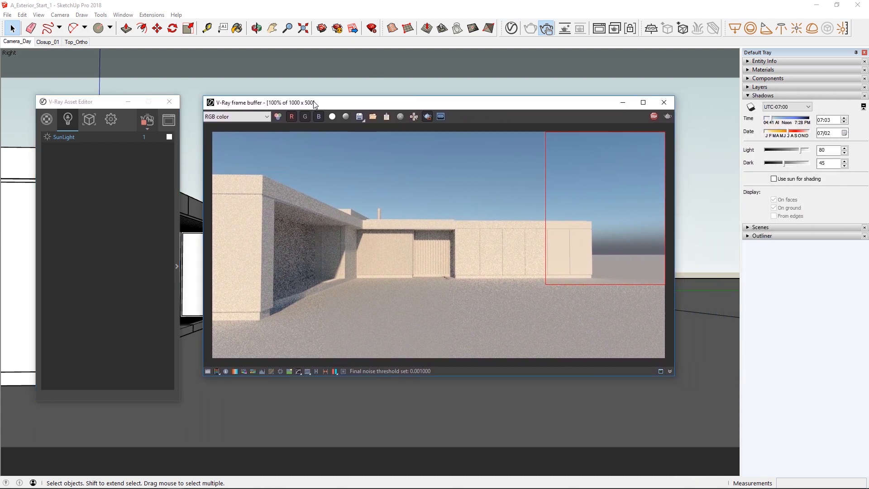
left_click(413, 116)
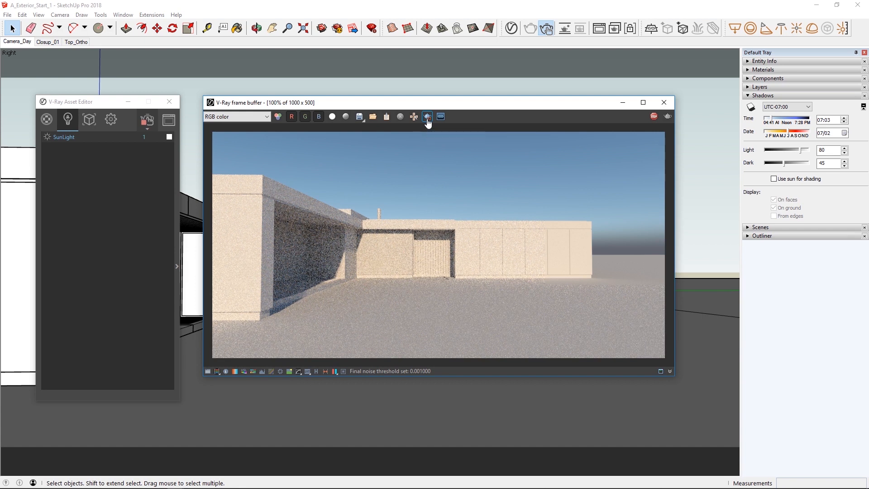
left_click(654, 118)
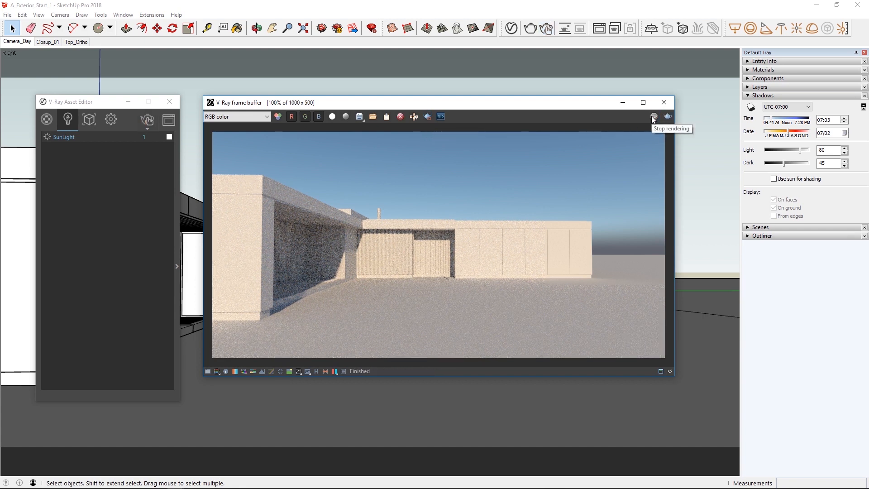
left_click(664, 102)
Show the scene materials, expand the V-Ray material library, and browse the Wood & Laminate category.
left_click(52, 121)
left_click_drag(90, 101, 606, 105)
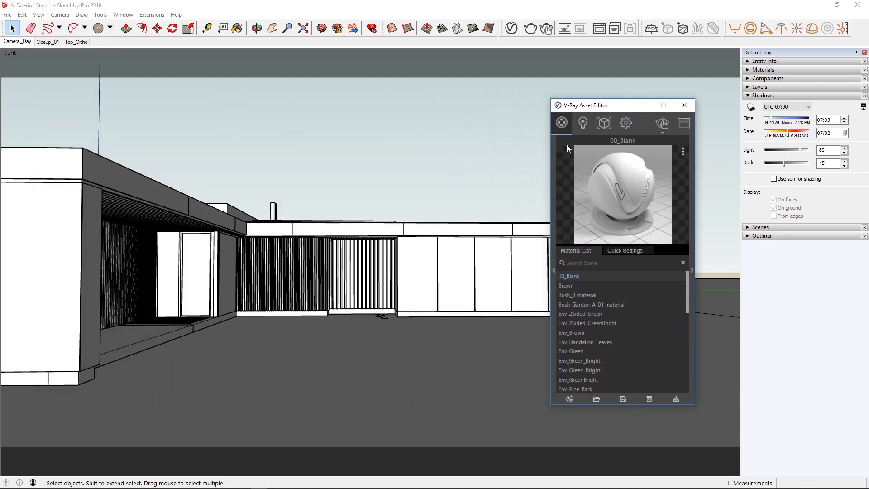
left_click(552, 206)
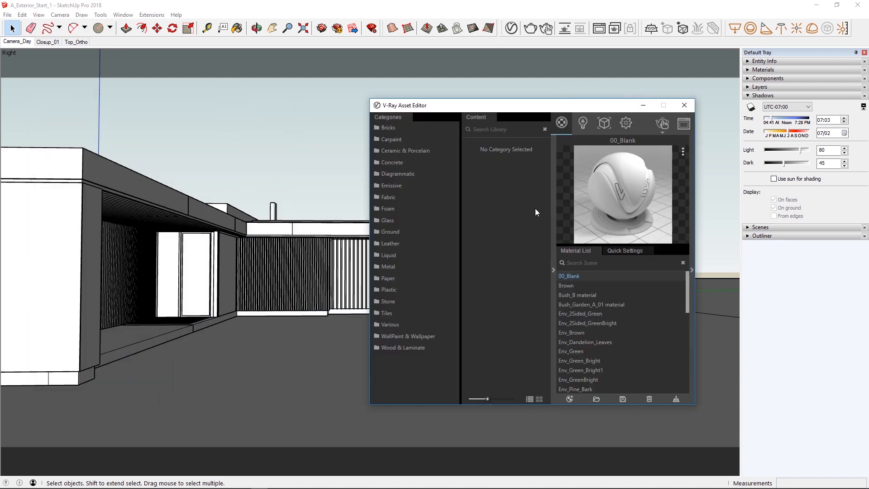
left_click(399, 348)
scroll(464, 303, "down", 3)
scroll(464, 303, "up", 2)
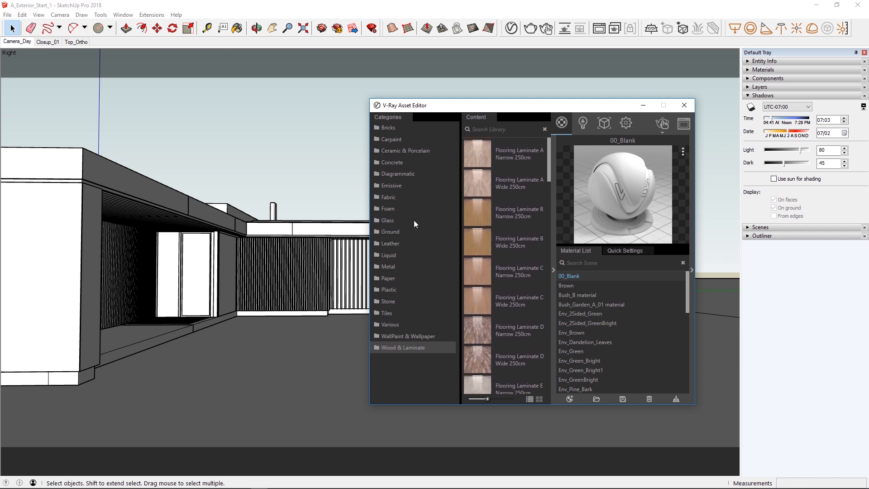
Browse the Bricks, Concrete, Glass and Fabric categories of the V-Ray material library.
left_click(388, 128)
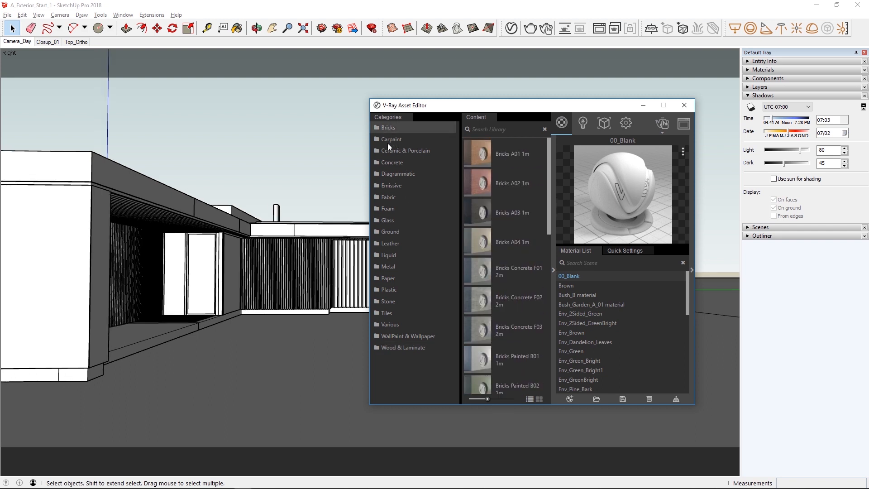
left_click(388, 162)
left_click(393, 219)
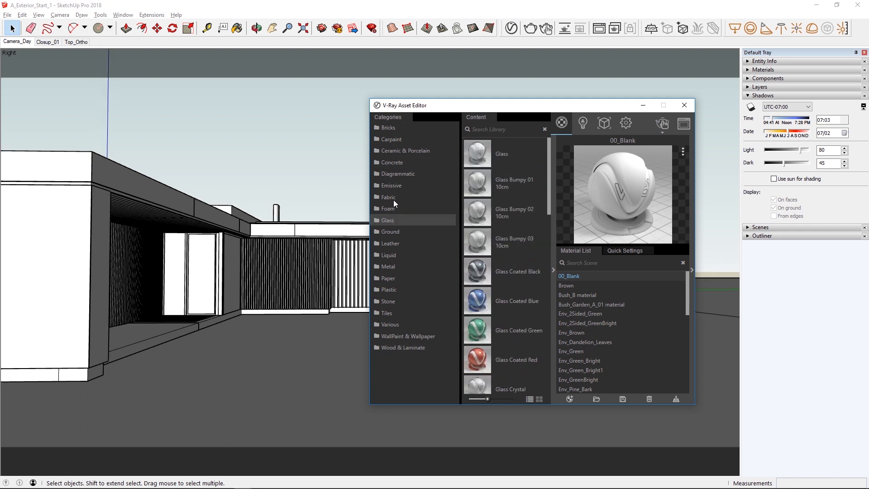
left_click(392, 198)
Search the library's Metal category for "iron".
left_click(387, 266)
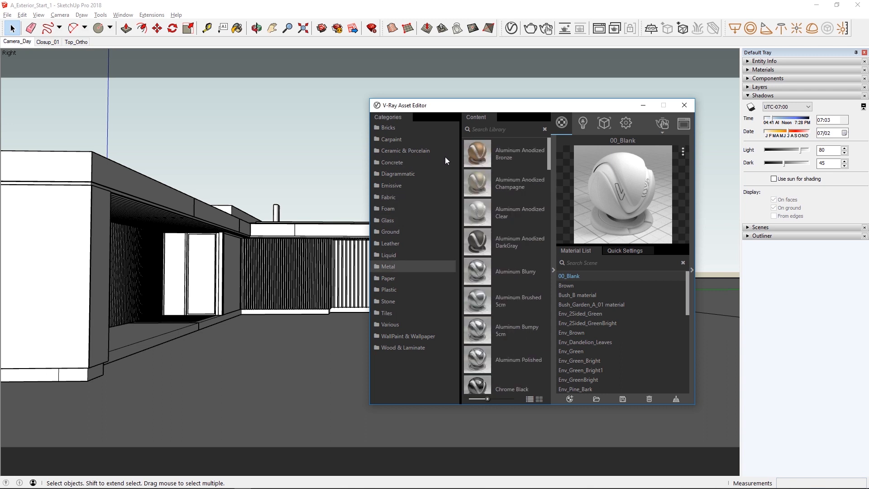
left_click(480, 130)
type("iron")
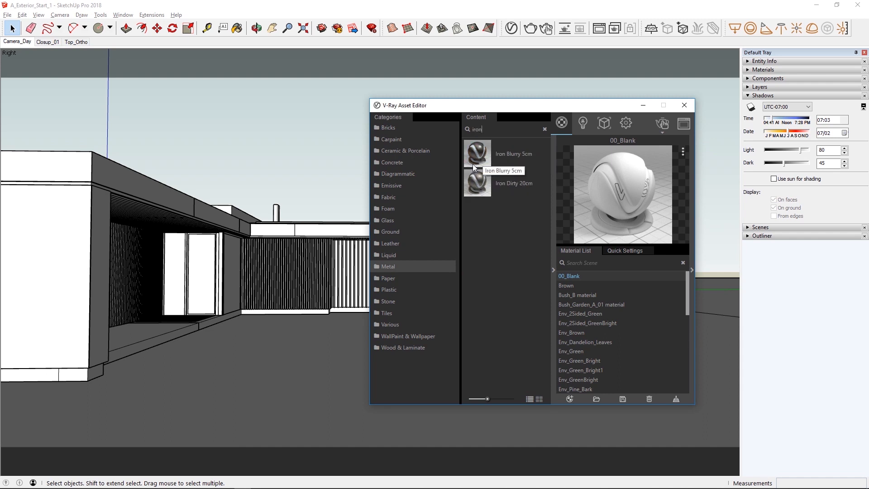
Select the chimney, slatted cladding and door frames, start an interactive viewport render, and apply Iron Blurry 5cm to the selection.
left_click(277, 217)
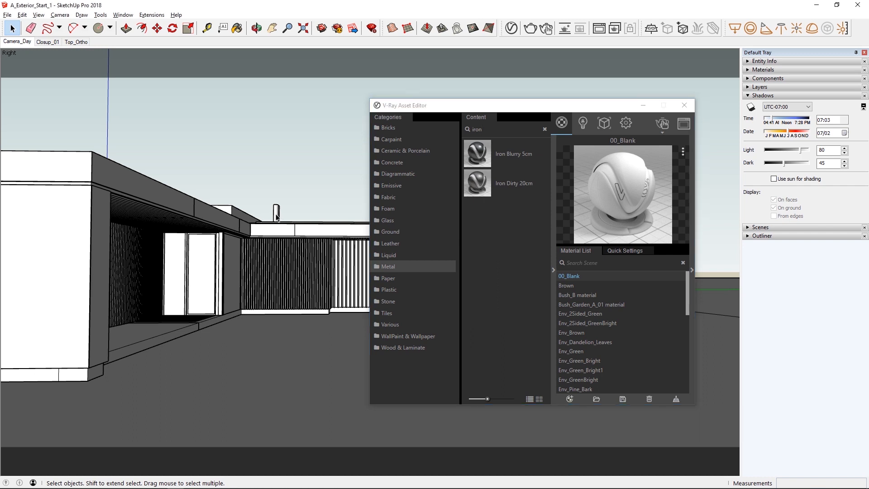
left_click(280, 290, "shift")
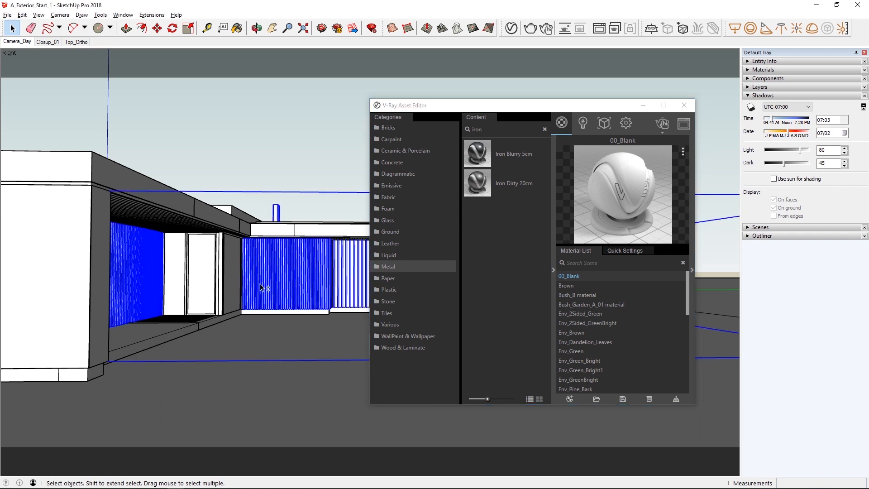
left_click(188, 261, "shift")
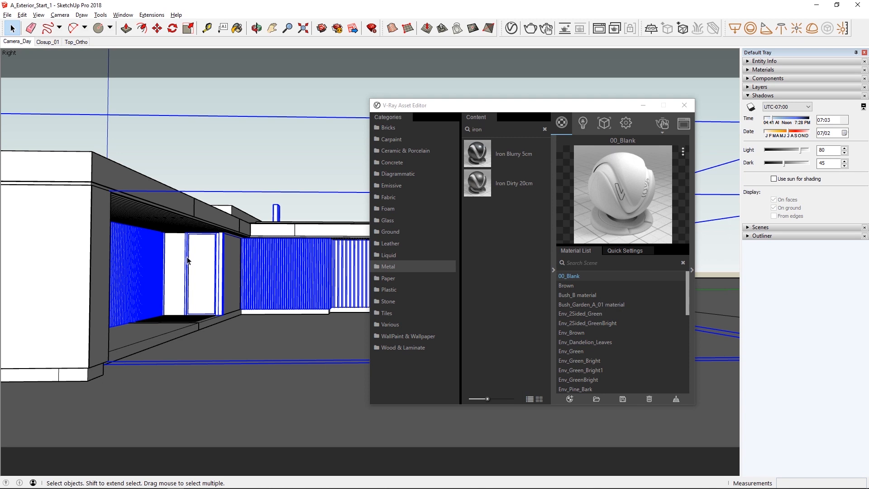
left_click(565, 30)
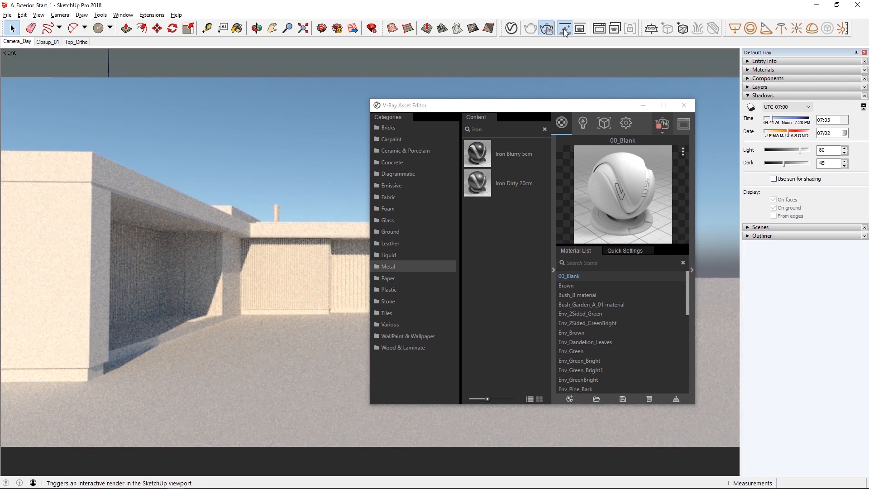
right_click(477, 155)
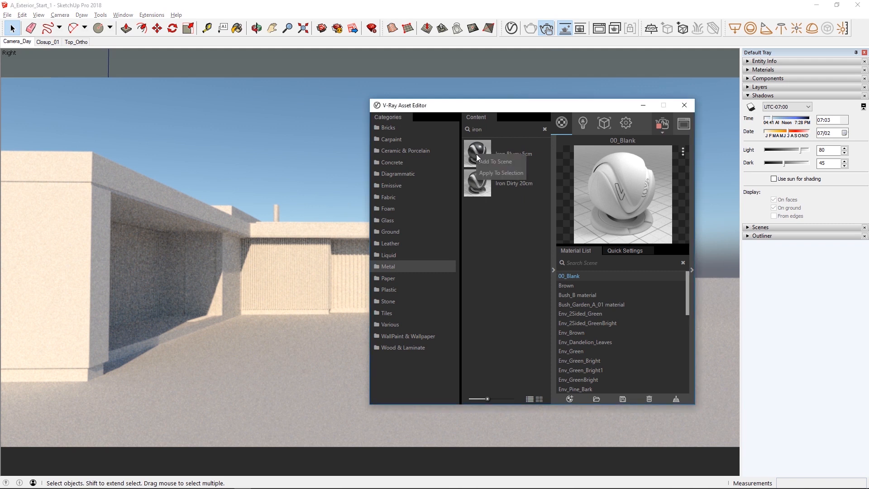
left_click(503, 173)
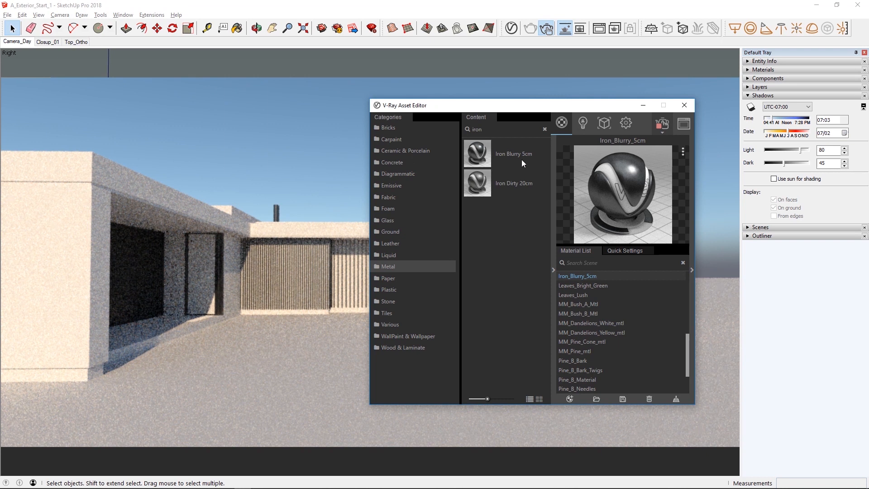
Limit the viewport render to a region around the entrance and slatted wall, and apply the library's Glass material to the glazing.
left_click(580, 28)
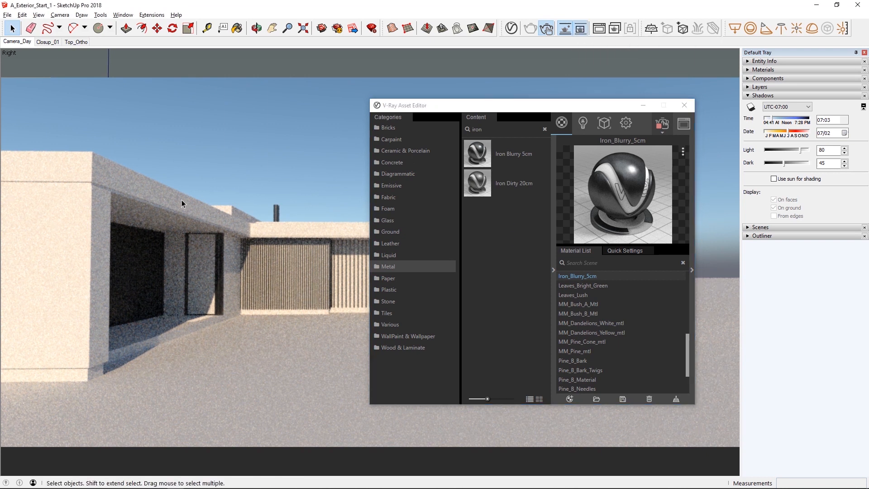
left_click_drag(158, 186, 369, 320)
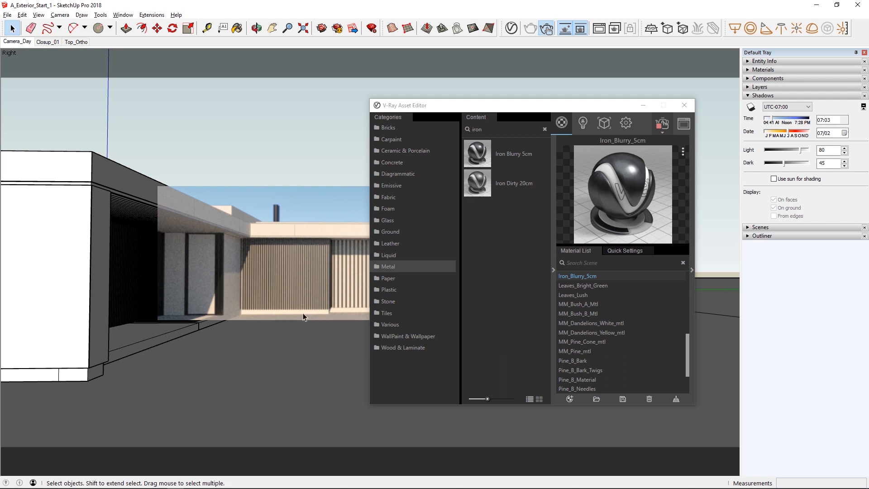
left_click(388, 222)
right_click(479, 153)
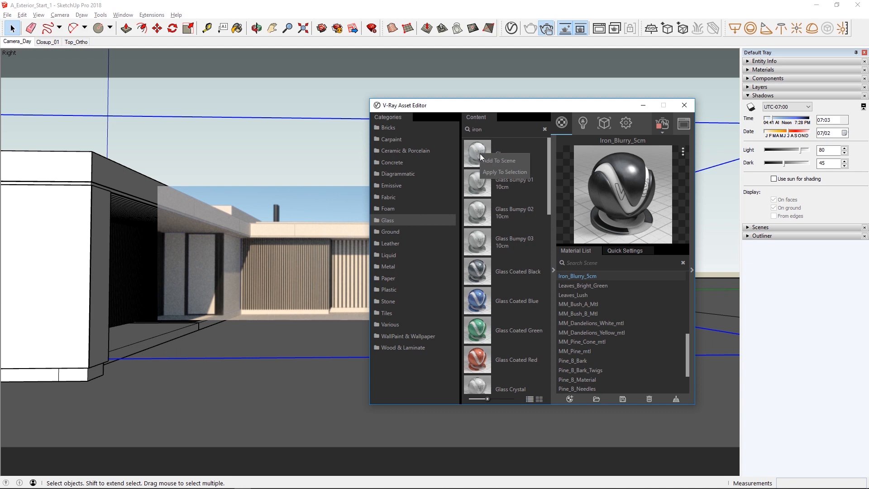
left_click(487, 173)
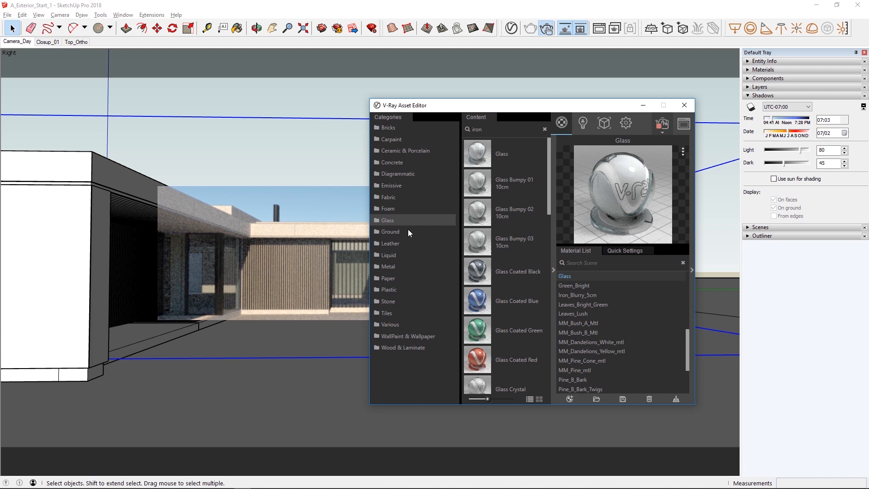
Add Concrete Simple D02 2m from the Concrete category to the scene and apply it to the 00_Base layer.
left_click(395, 164)
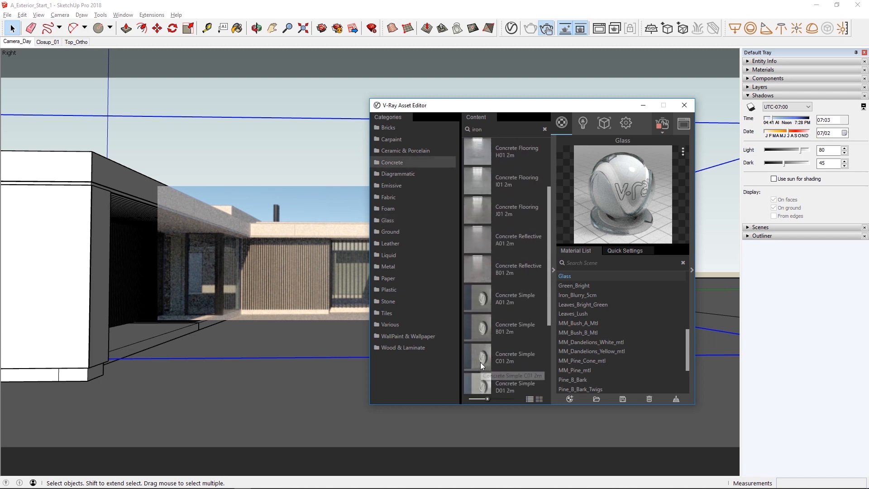
scroll(480, 362, "down", 4)
left_click_drag(480, 291, 570, 292)
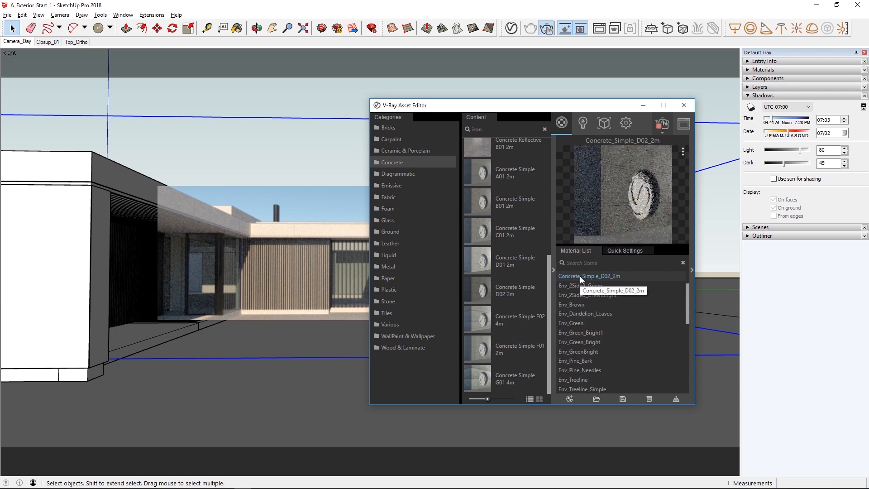
right_click(580, 276)
mouse_move(590, 307)
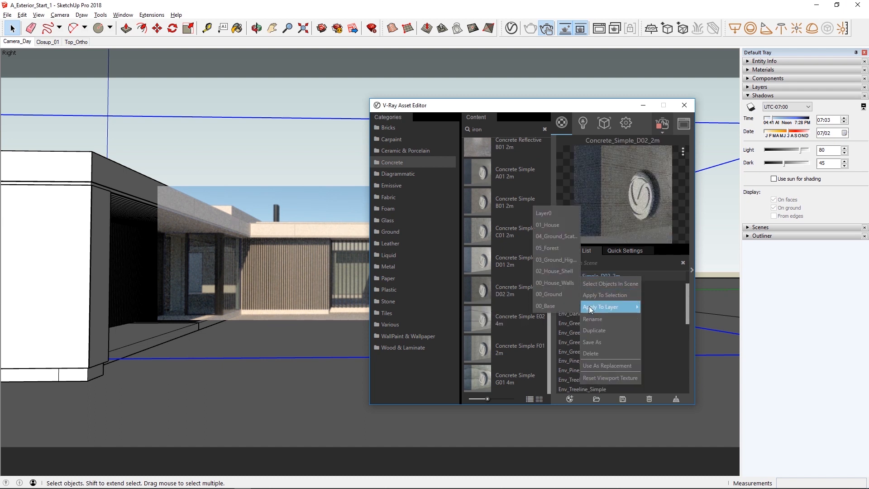
left_click(554, 306)
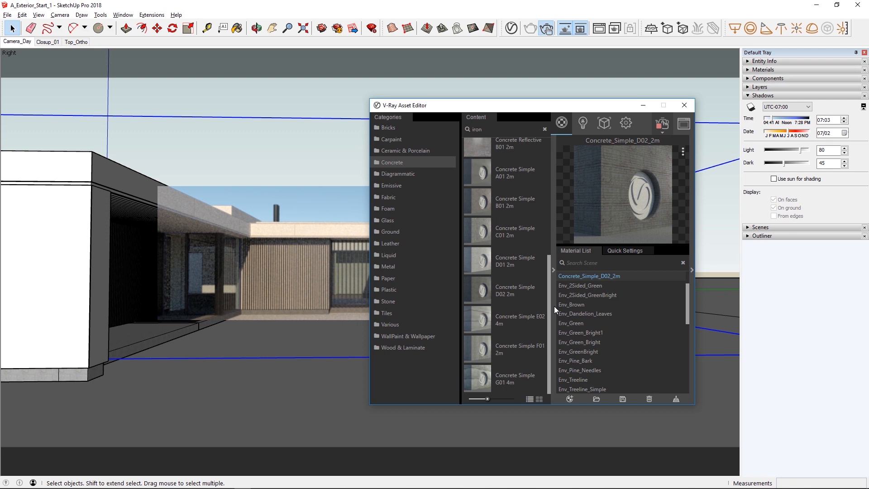
Add a second render region over the foreground ground and apply Grass A 200cm from the Ground category to the ground.
left_click_drag(213, 349, 365, 429)
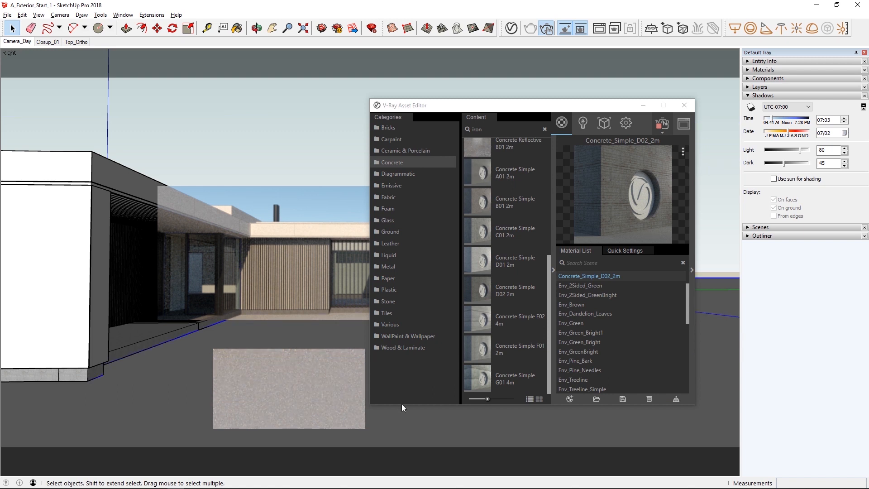
left_click(391, 231)
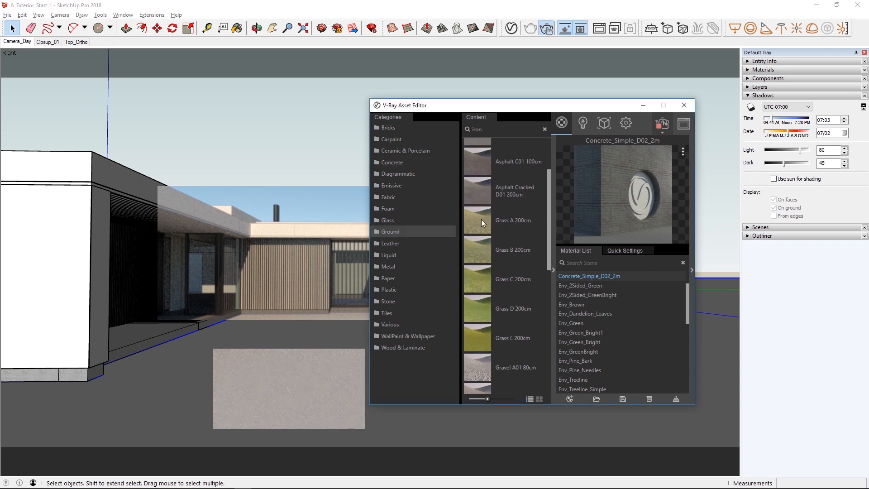
right_click(481, 220)
left_click(485, 237)
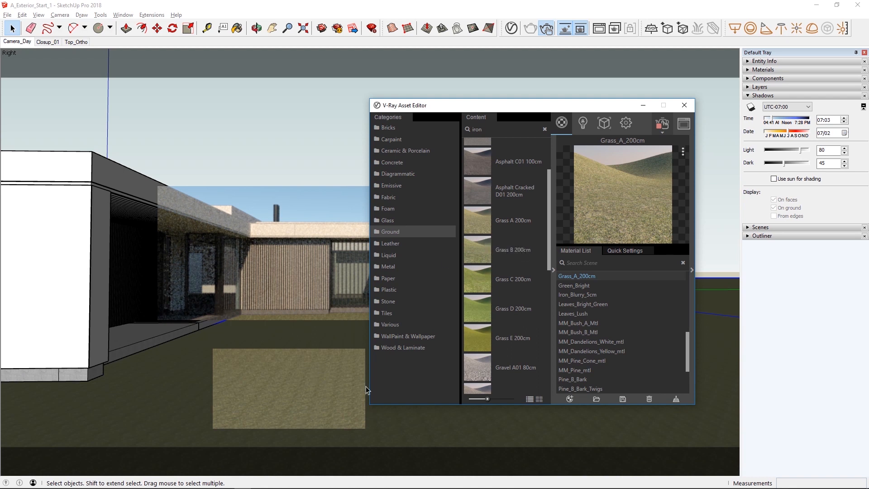
Collapse the material library, make Grass_A_200cm the active material, and move the V-Ray Asset Editor closer to the house.
left_click(556, 313)
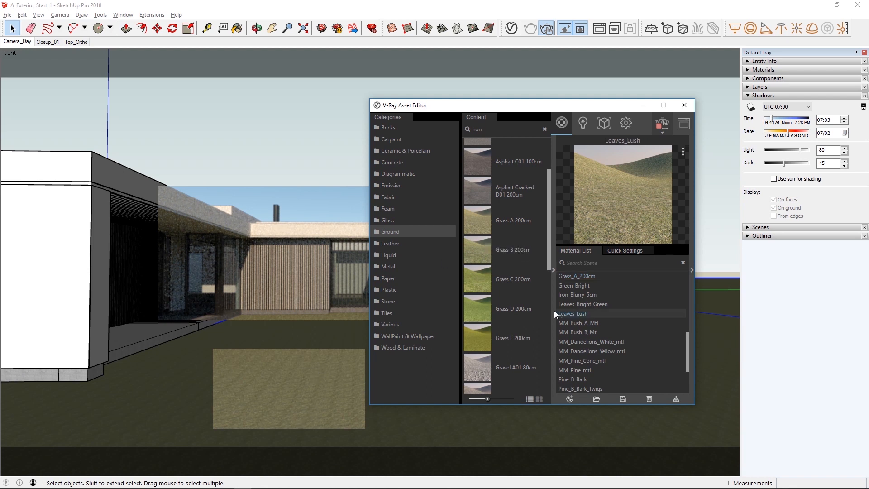
left_click(553, 270)
left_click(582, 276)
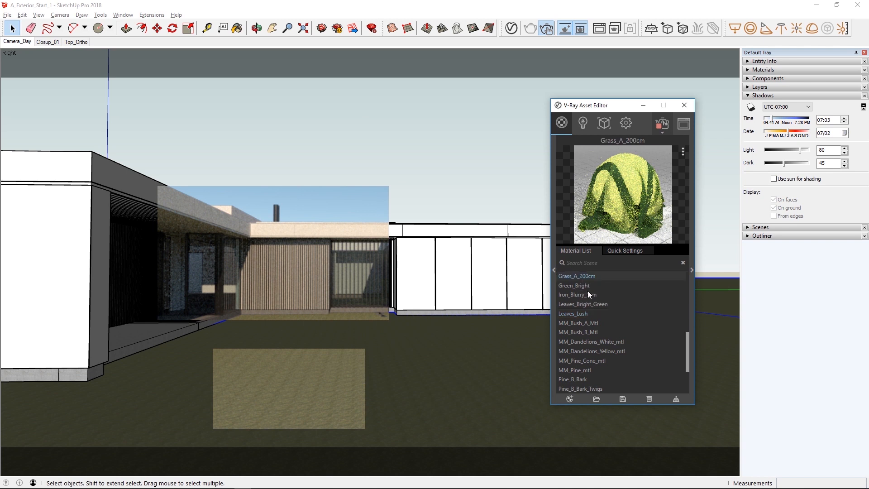
left_click_drag(609, 110, 490, 111)
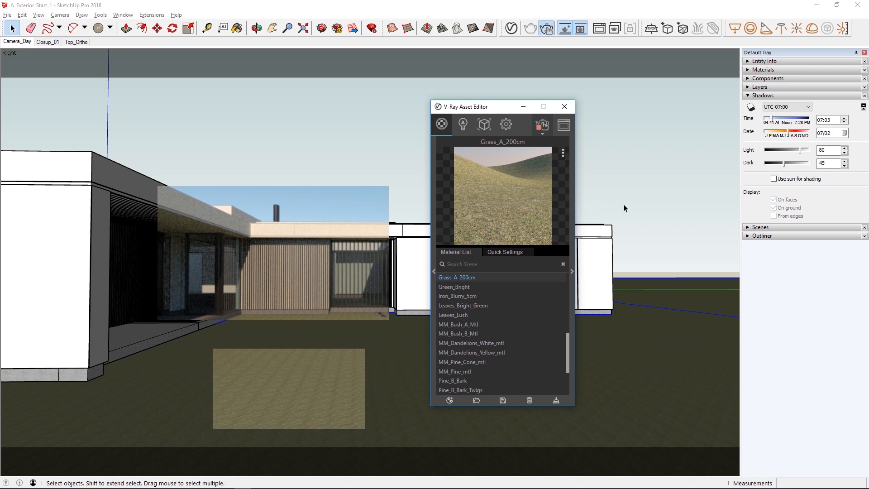
Show SketchUp's settings for the Grass_A_200cm material, set its texture width to 200 cm, and deselect the ground.
left_click(775, 71)
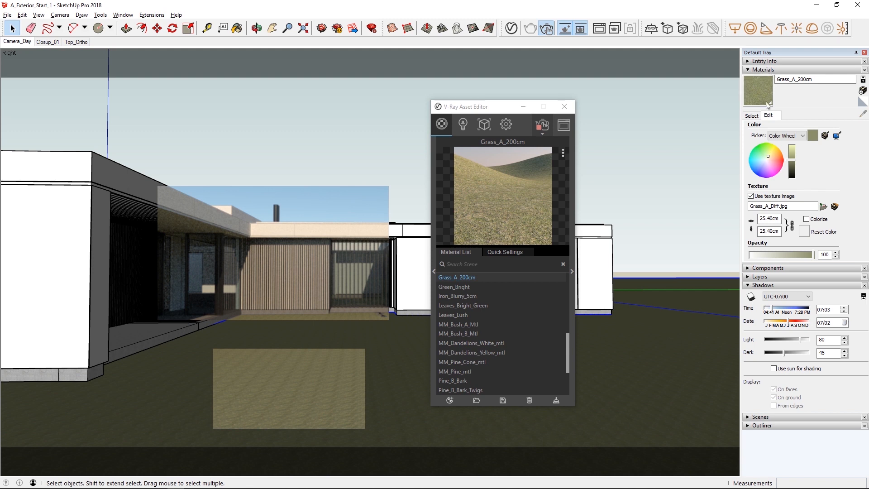
double_click(773, 220)
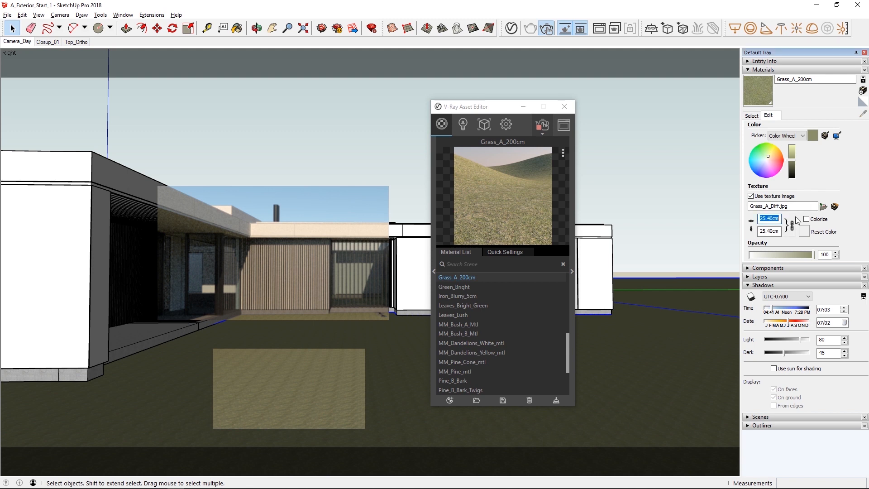
type("20")
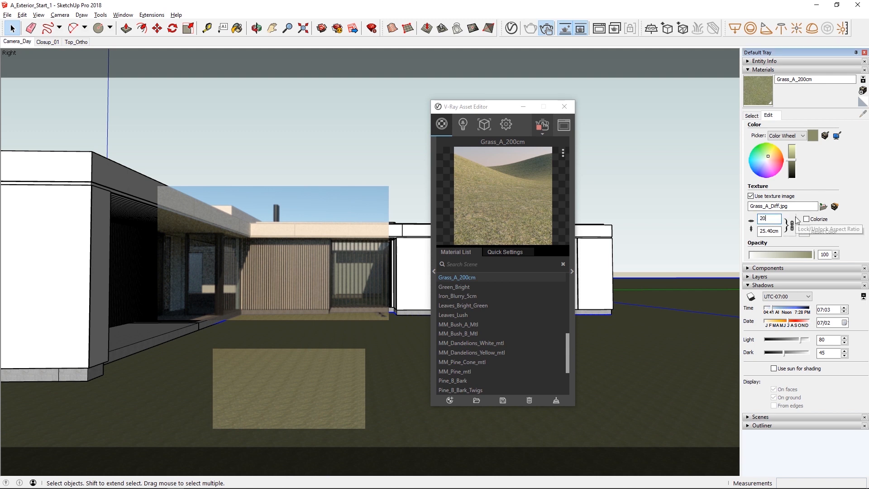
type("0")
key("Return")
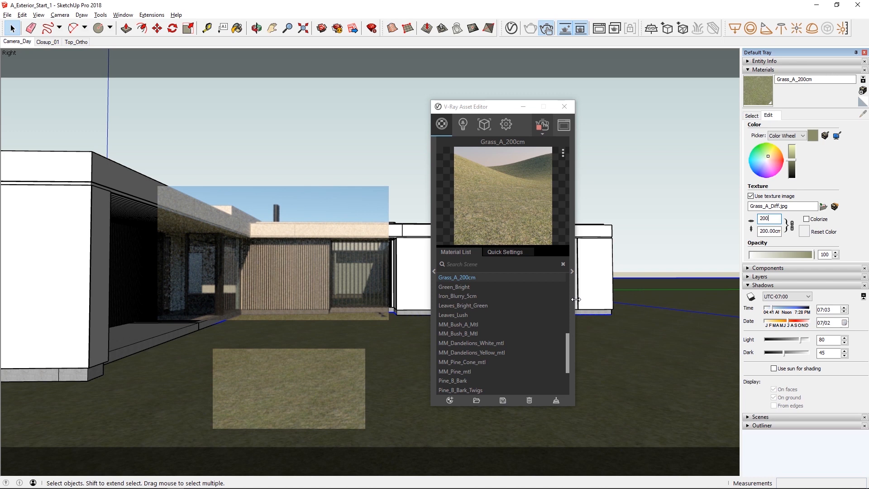
left_click(644, 249)
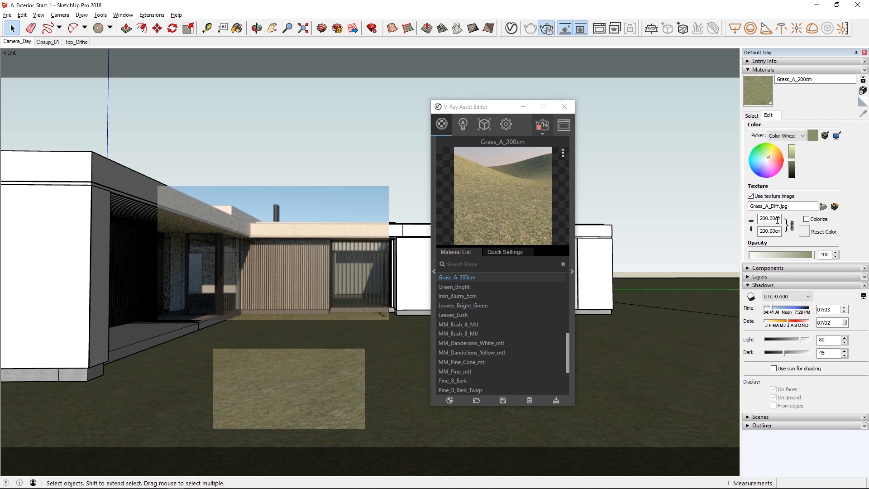
double_click(776, 219)
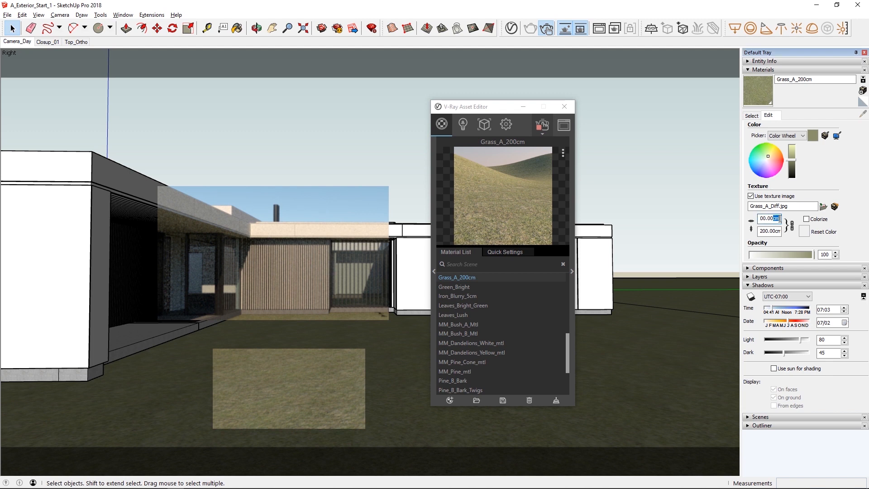
left_click(696, 250)
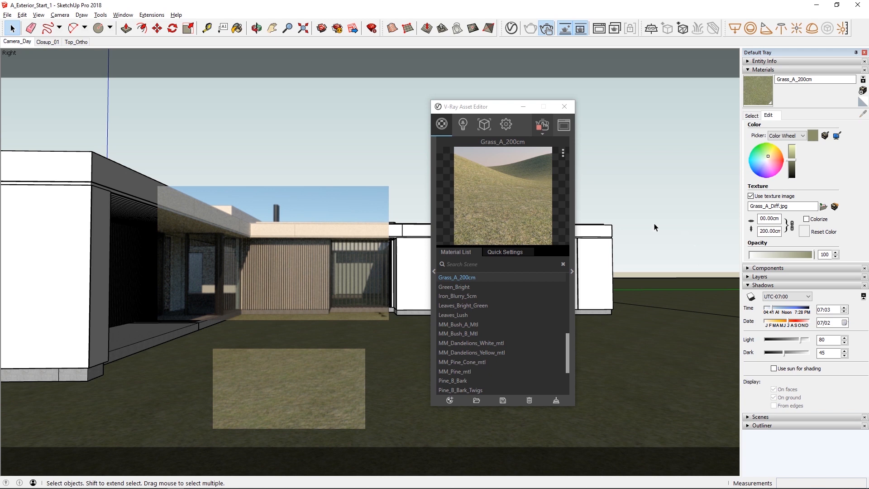
Move the V-Ray Asset Editor over the entrance area and stop the interactive viewport render.
left_click_drag(510, 109, 205, 115)
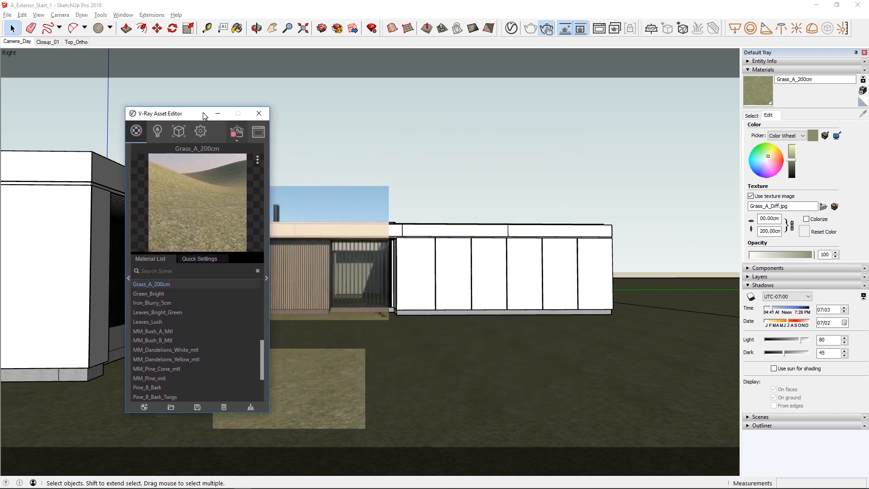
left_click(546, 28)
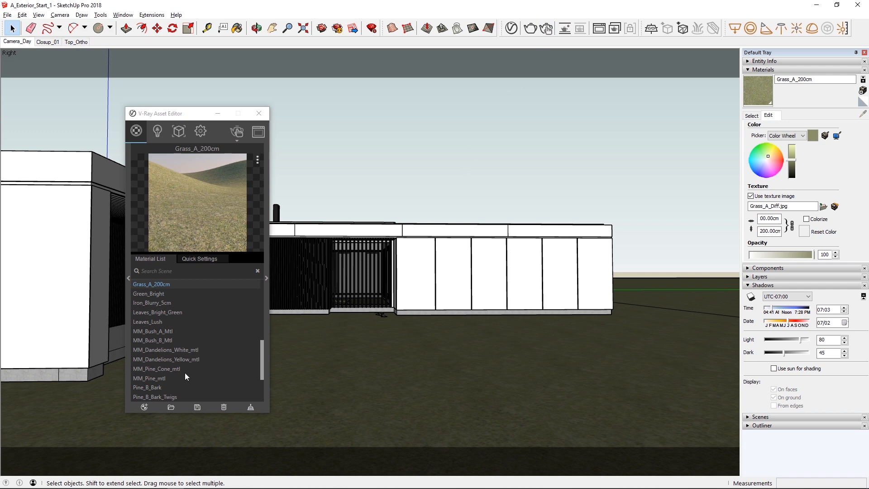
Create a new Generic material and apply it to the house's wall panels and the roof fascia above them.
left_click(144, 408)
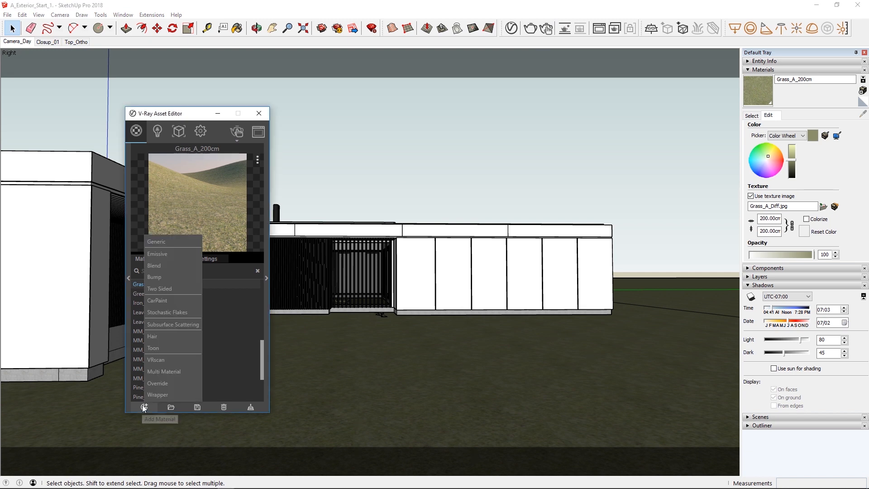
left_click(153, 245)
left_click(78, 235)
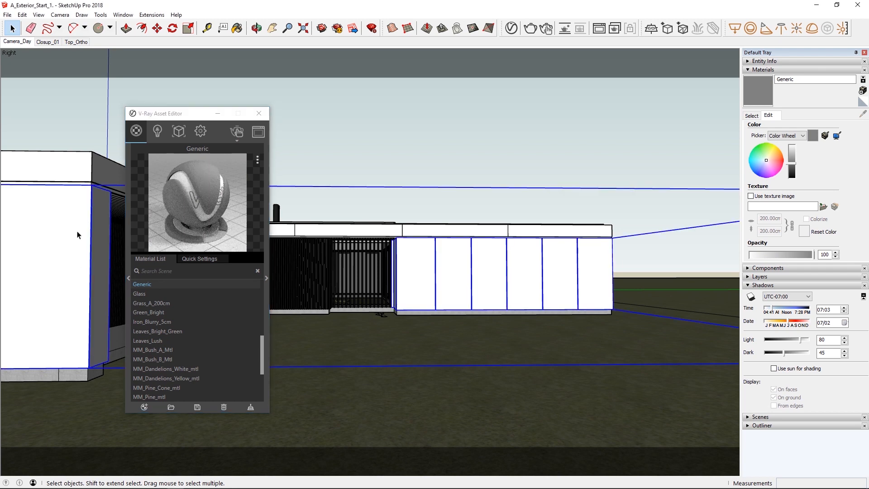
left_click(78, 173)
right_click(143, 286)
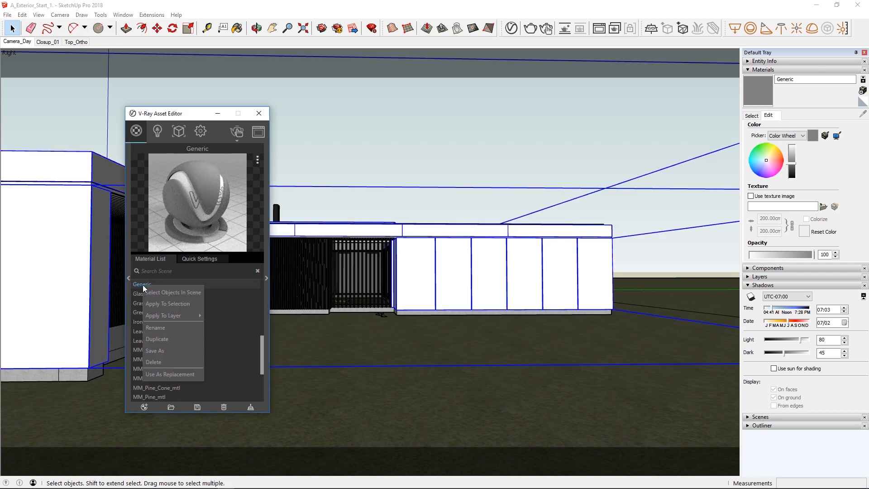
left_click(152, 303)
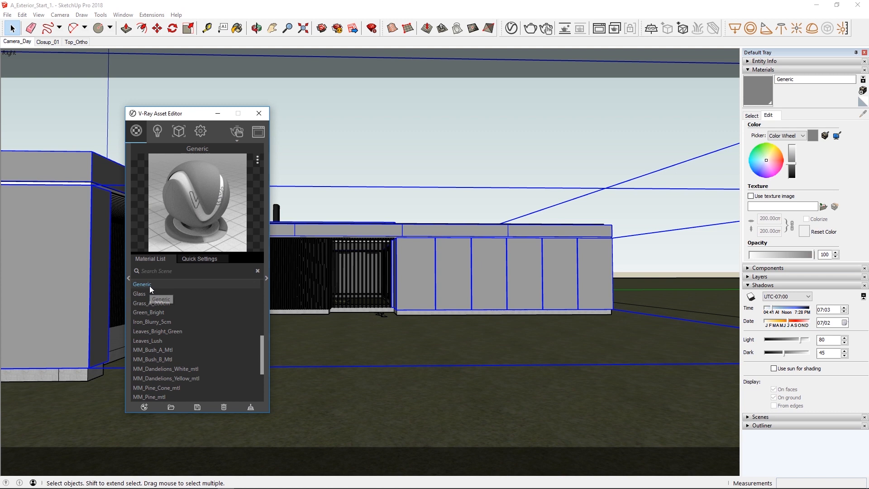
Rename the new Generic material to Corten and deselect the walls and fascia.
double_click(145, 284)
type("Corten")
key("Return")
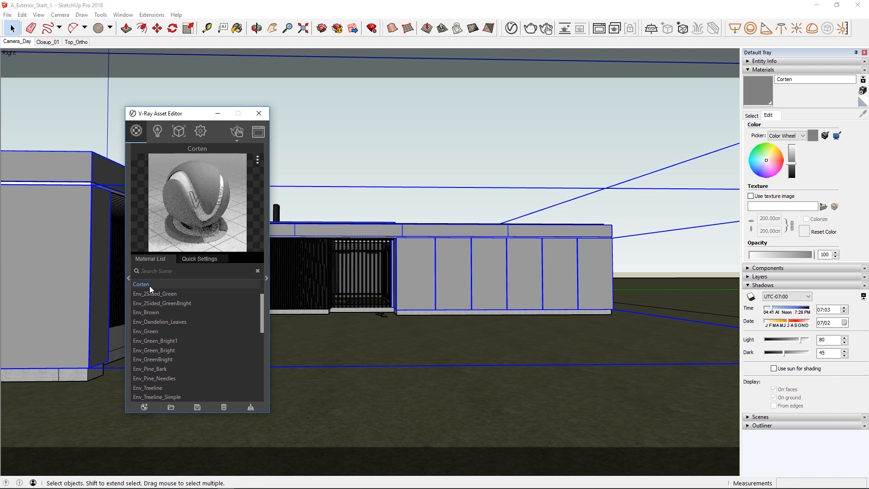
left_click(306, 211)
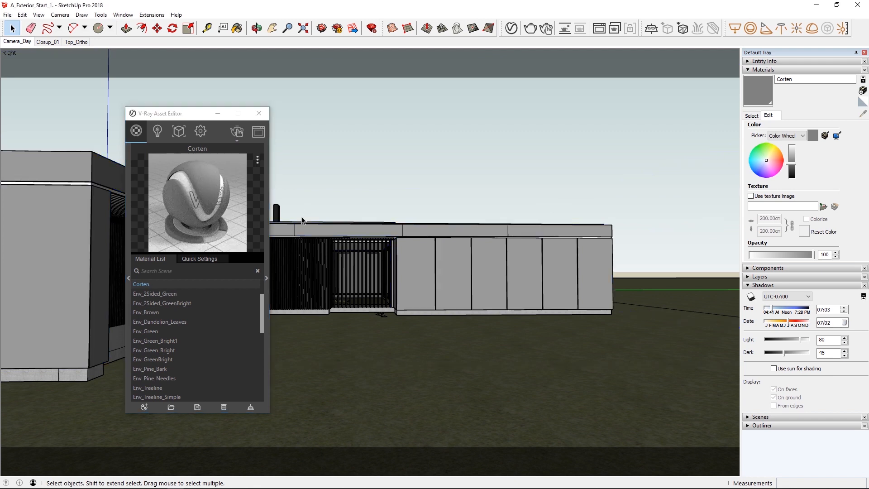
Show Corten's material settings and assign a Multi-Sub texture to its diffuse color.
left_click(267, 284)
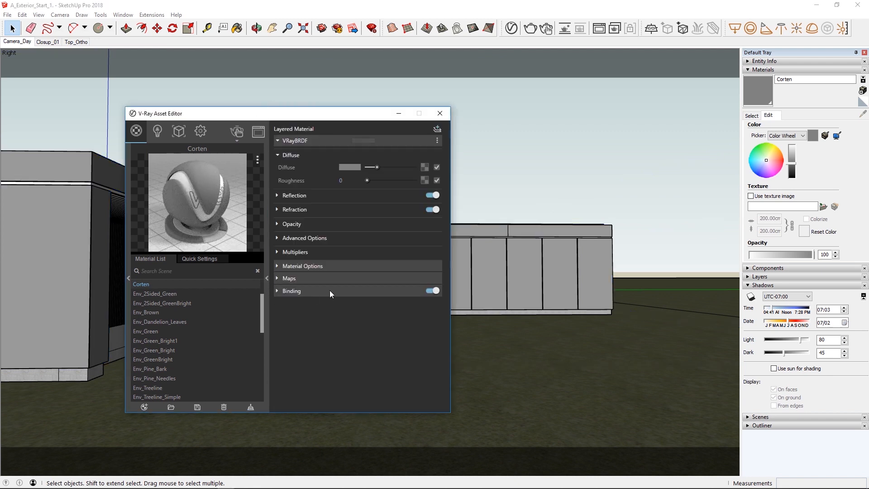
left_click(424, 167)
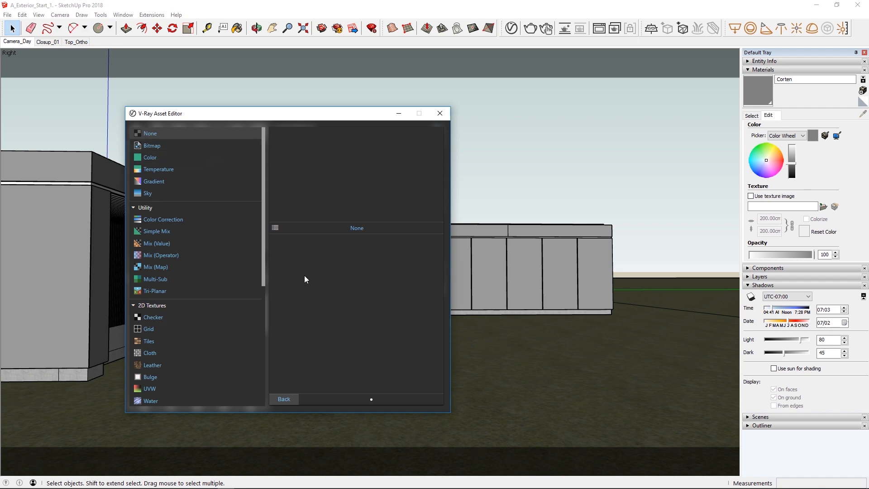
left_click(168, 279)
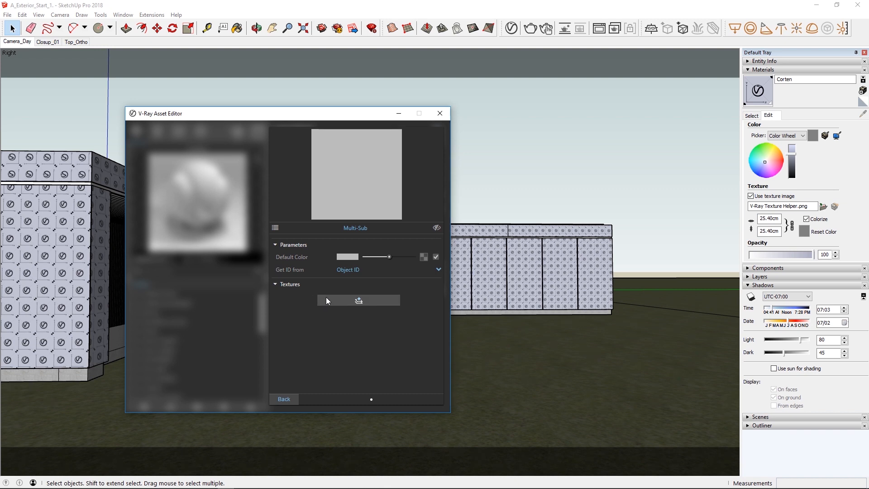
Add four texture entries to the Multi-Sub map and number them 1 to 4.
left_click(326, 298)
left_click(326, 298)
left_click(326, 297)
left_click(326, 297)
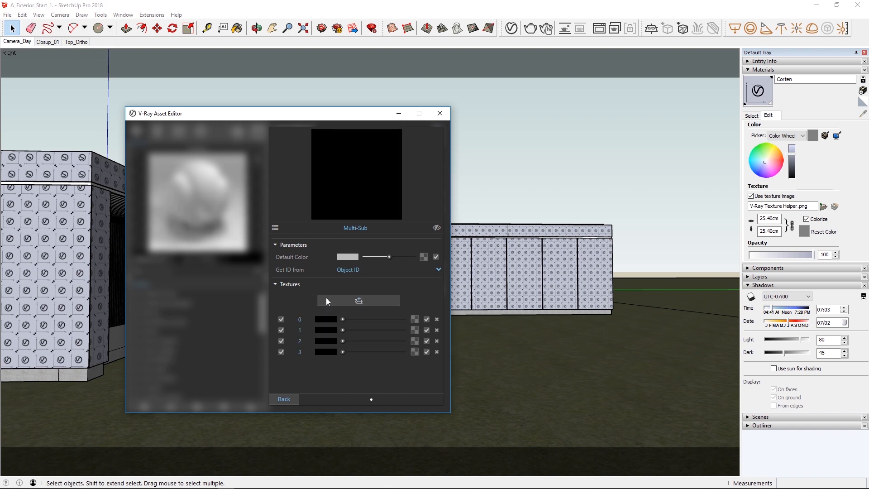
double_click(305, 318)
key("Return")
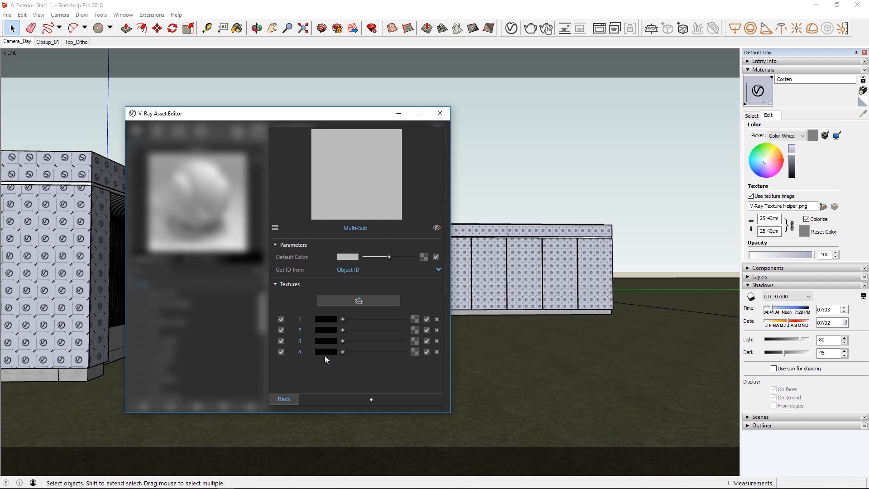
Load the rust-brown corten image as a Bitmap texture in entry 1 of the Multi-Sub map.
left_click(324, 319)
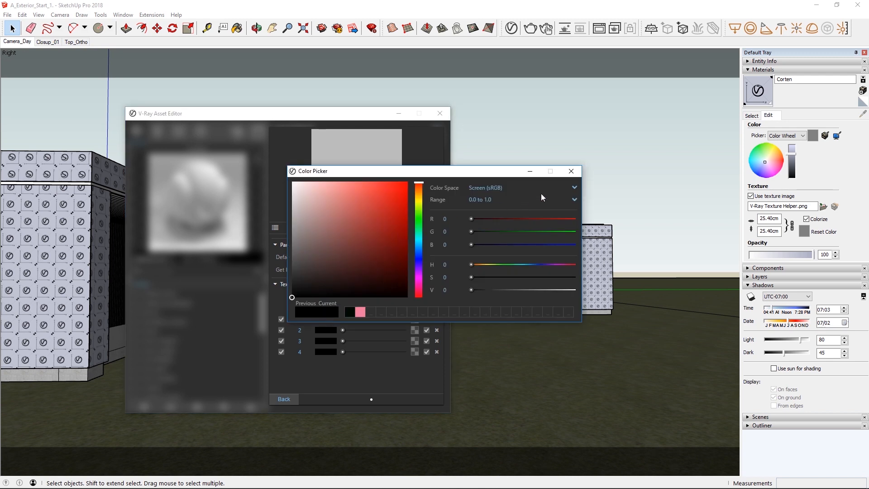
left_click(569, 171)
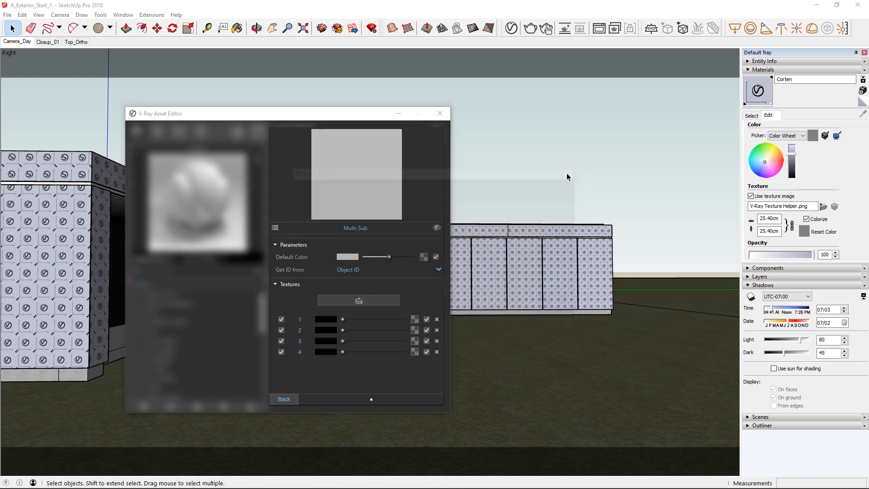
left_click(414, 320)
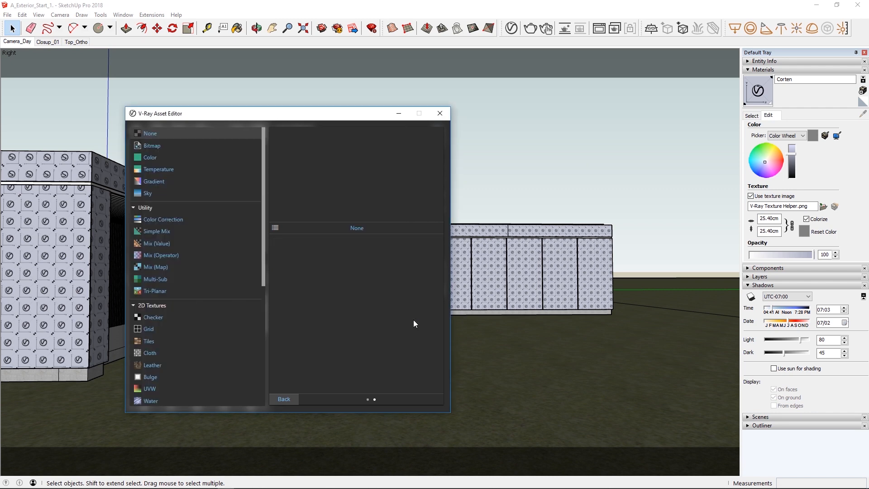
left_click(202, 147)
double_click(299, 251)
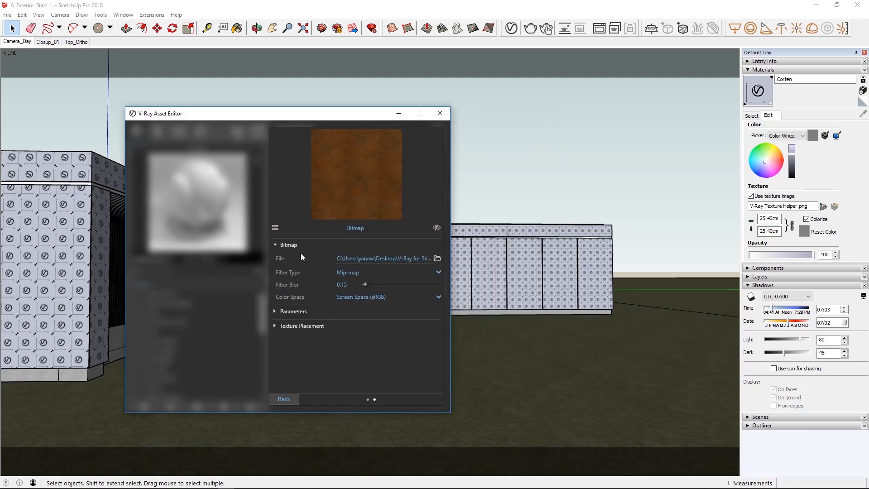
left_click(289, 395)
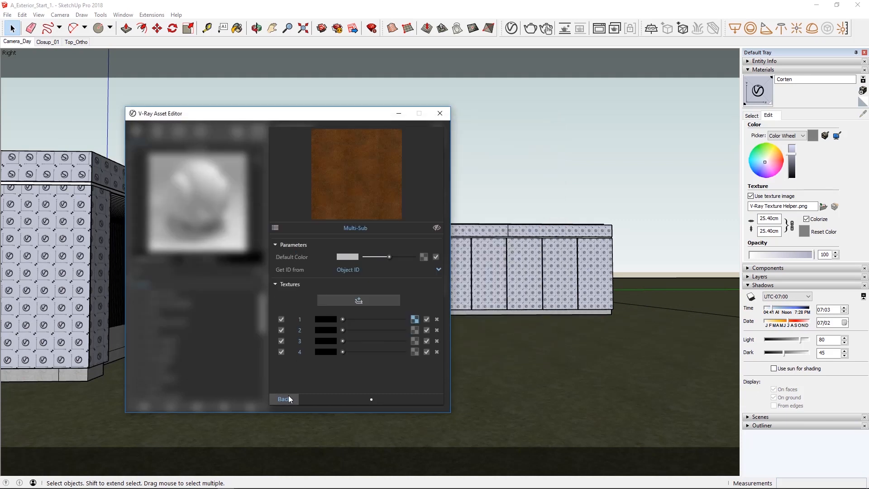
Copy the corten bitmap from entry 1 into entries 2, 3 and 4 of the Multi-Sub map.
right_click(415, 320)
left_click(405, 330)
right_click(414, 331)
left_click(406, 337)
right_click(414, 340)
left_click(409, 345)
right_click(414, 352)
left_click(408, 359)
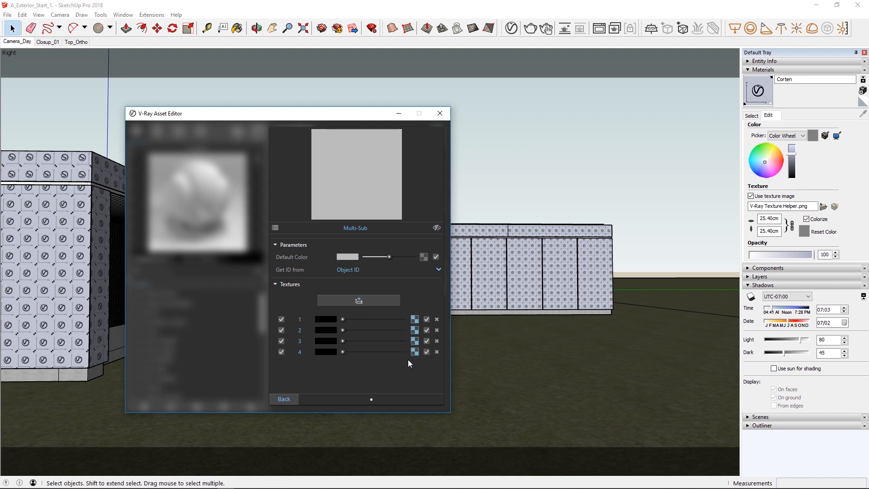
Set the Multi-Sub map to get its IDs from Random by render ID and return to the Corten settings.
left_click(439, 269)
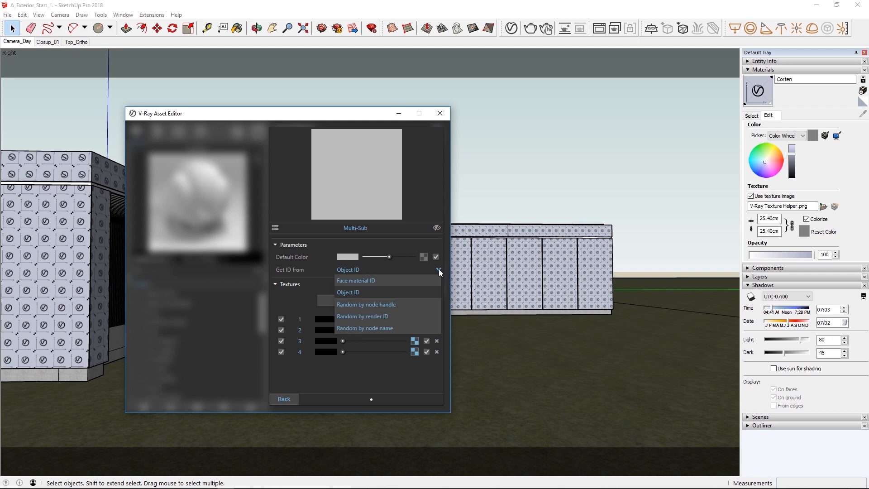
left_click(373, 317)
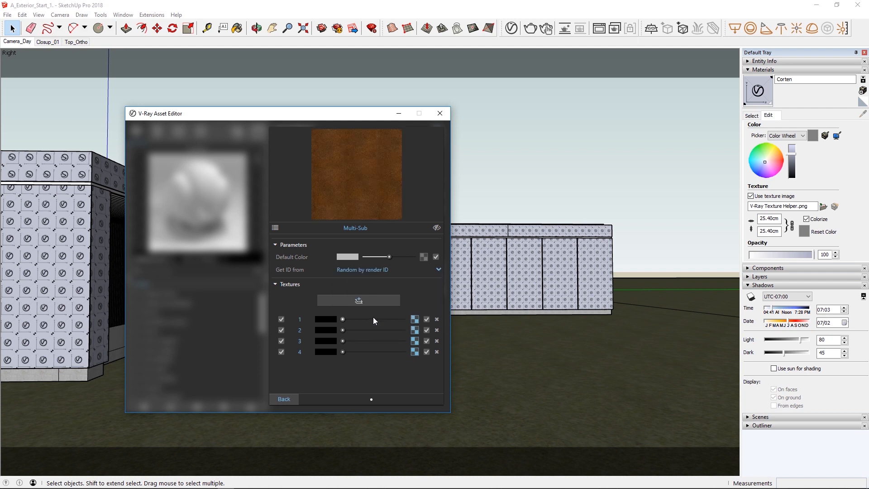
left_click(295, 398)
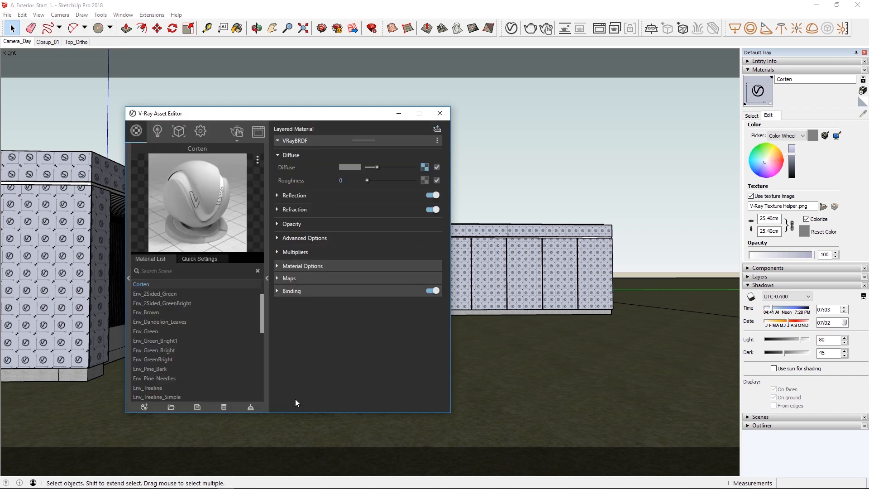
Start the interactive render, place the frame buffer clear of SketchUp's material settings, and set Corten's texture width to 300 cm.
left_click(237, 135)
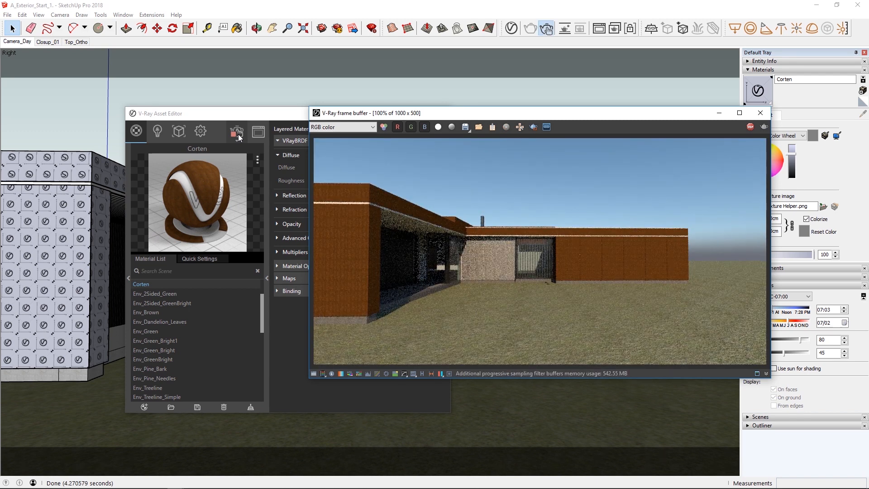
left_click_drag(605, 113, 560, 116)
left_click(761, 218)
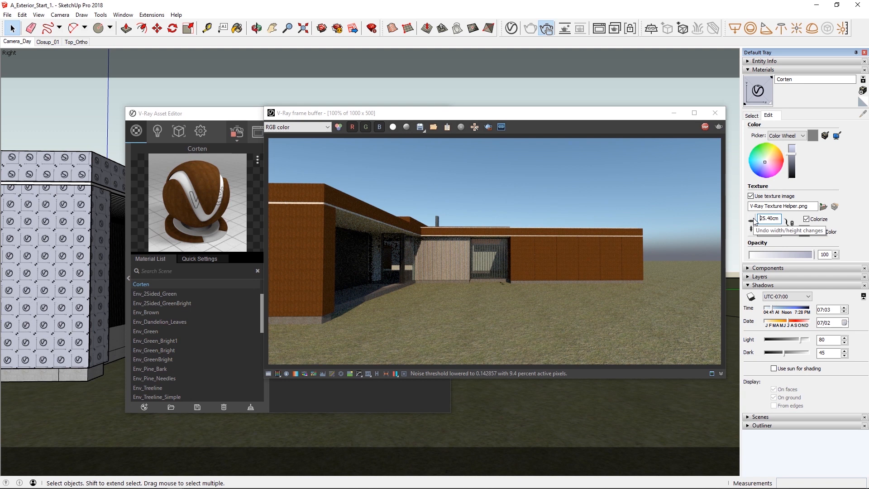
key("ctrl+a")
type("3")
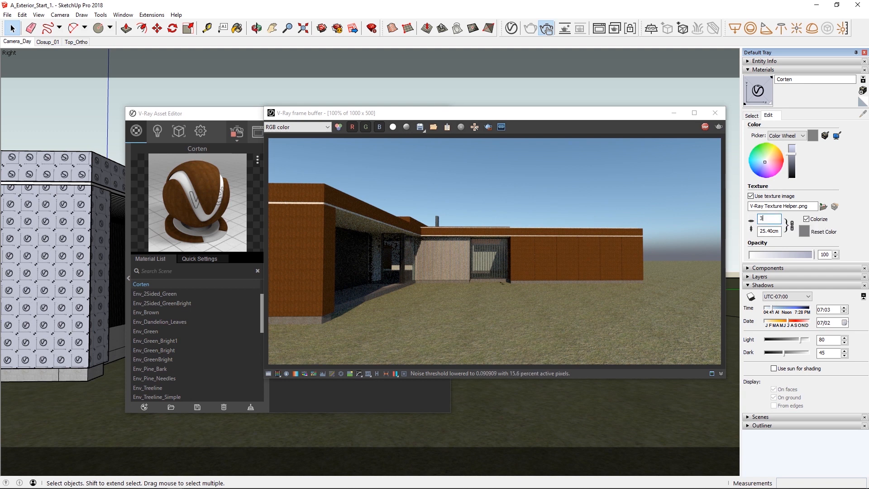
type("00")
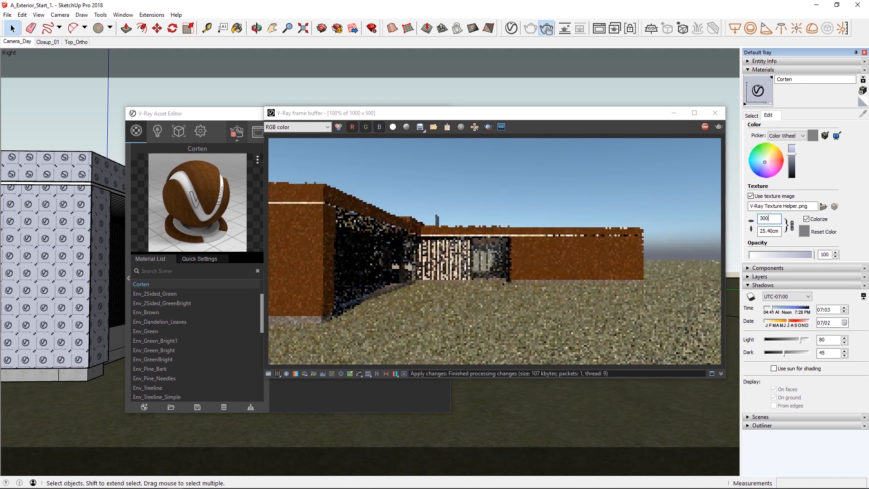
key("Return")
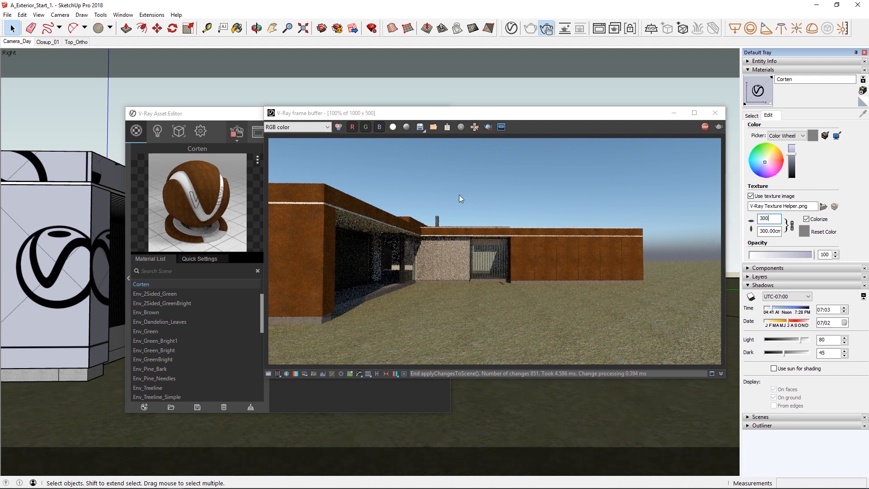
Limit the interactive render to a region around the house's far wing and enlarge that area to 200%.
left_click(471, 151)
left_click_drag(493, 213, 640, 287)
scroll(596, 267, "up", 1)
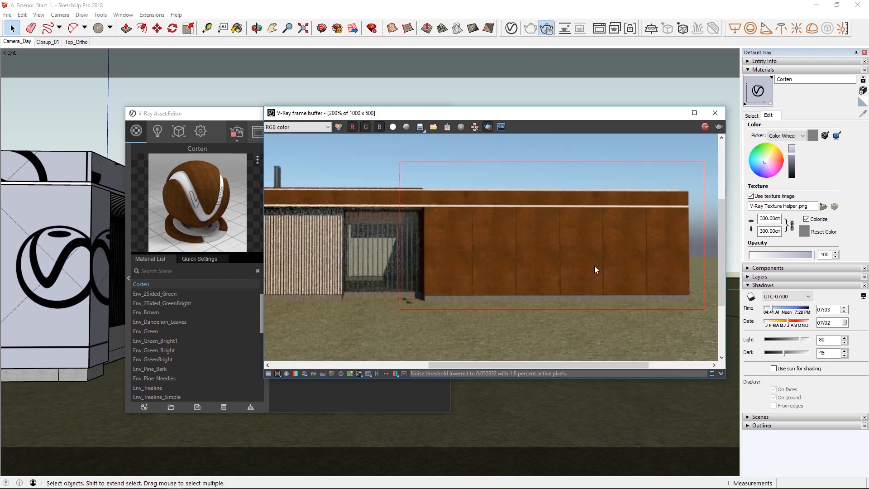
Set the bitmap in Multi-Sub entry 2 to Custom Gamma Curve with a gamma of 0.6.
left_click_drag(205, 116, 107, 113)
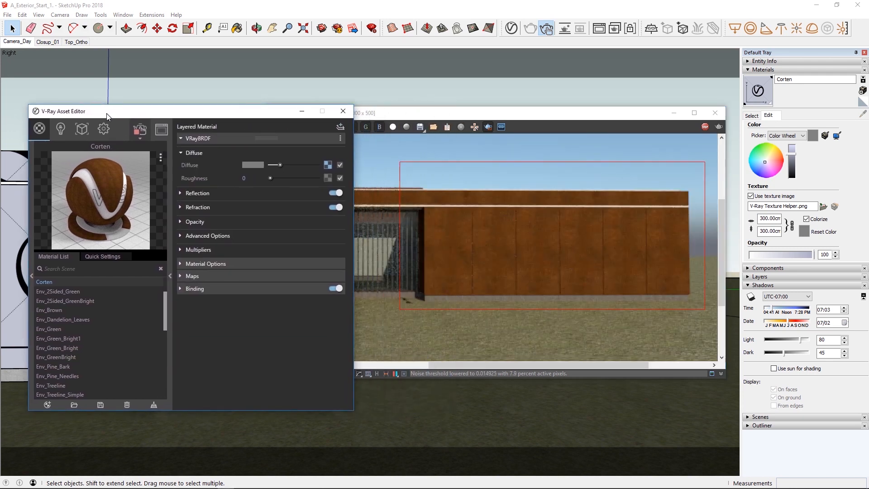
left_click(326, 165)
left_click(320, 327)
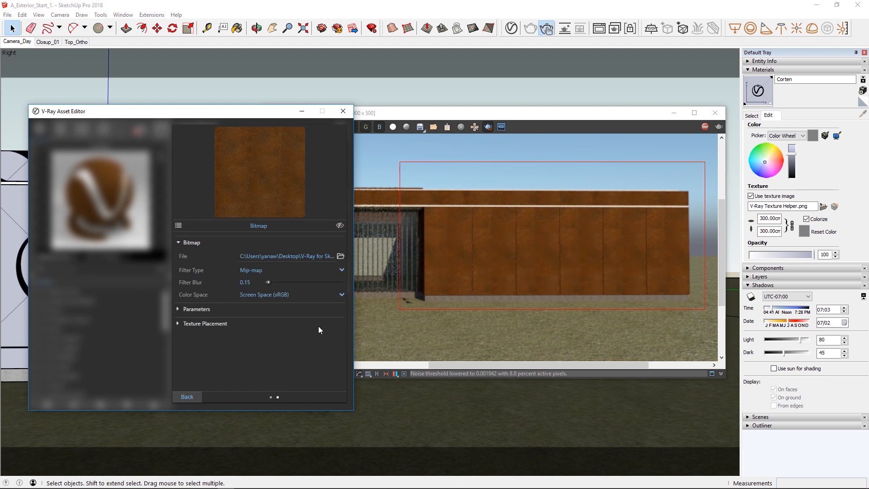
left_click(302, 295)
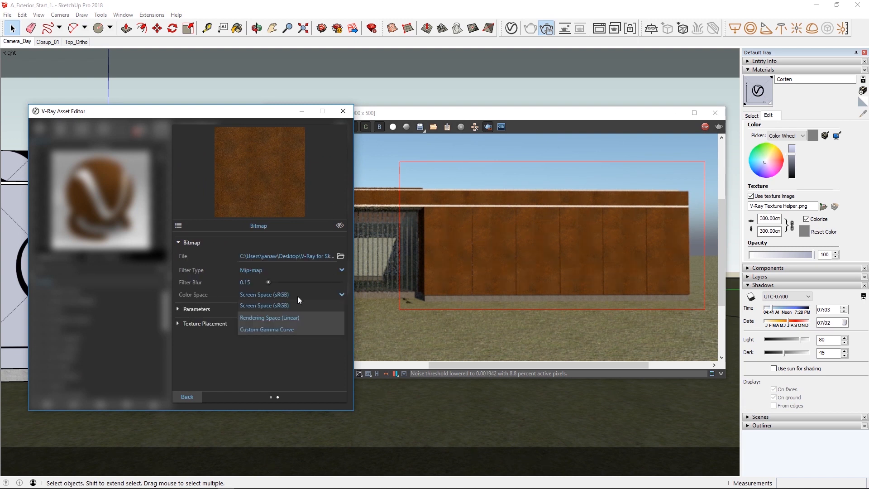
left_click(269, 330)
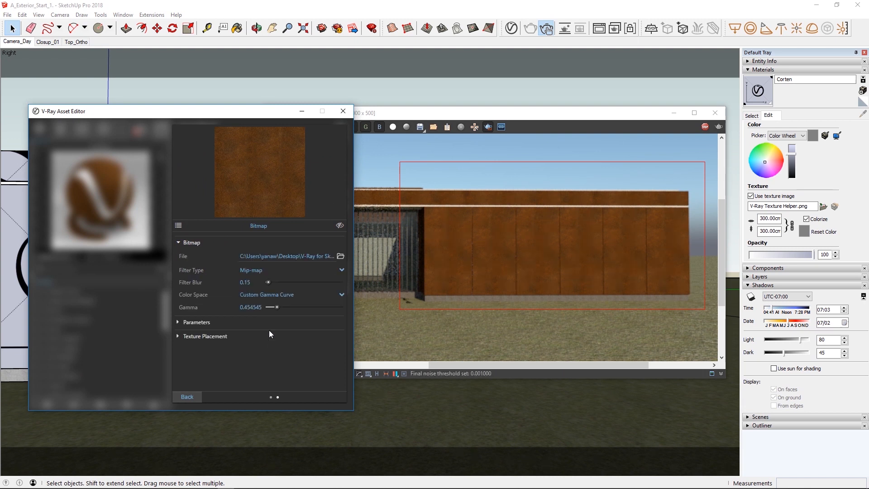
double_click(257, 308)
type("0.6")
key("Return")
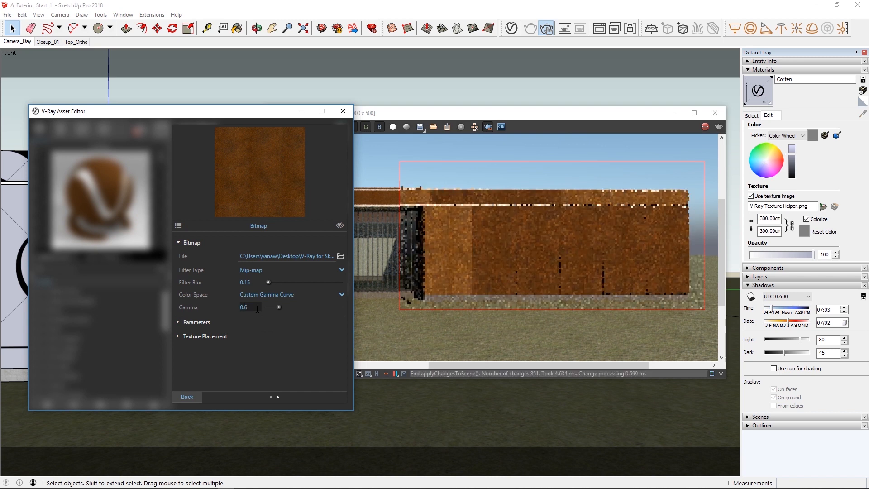
Set the bitmap in Multi-Sub entry 3 to Custom Gamma Curve with a gamma of 0.52.
left_click(196, 393)
left_click(319, 340)
left_click(301, 295)
left_click(275, 329)
type("0.52")
key("Return")
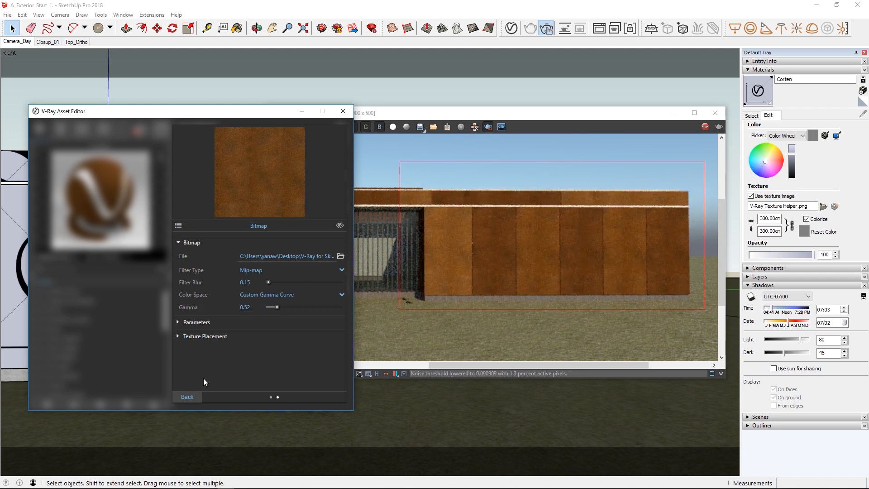
Set the bitmap in Multi-Sub entry 4 to Custom Gamma Curve with a gamma of 0.5.
left_click(197, 393)
left_click(319, 351)
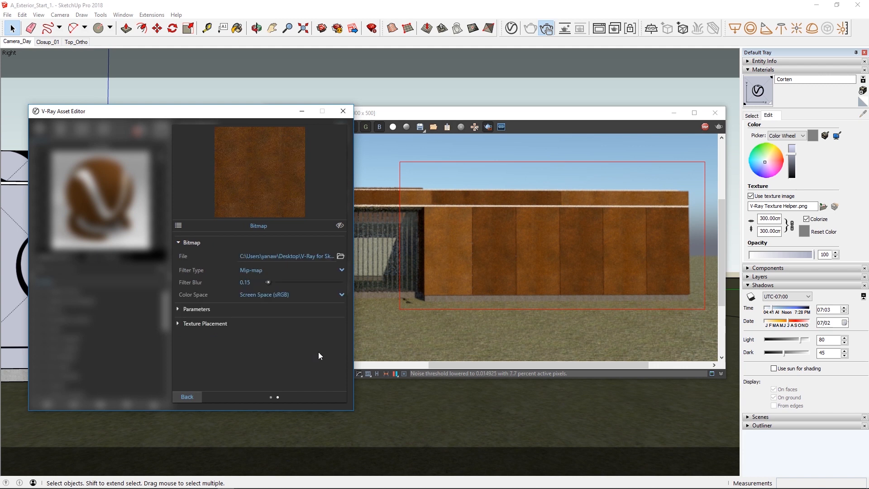
left_click(282, 296)
left_click(259, 329)
double_click(250, 308)
type("0.5")
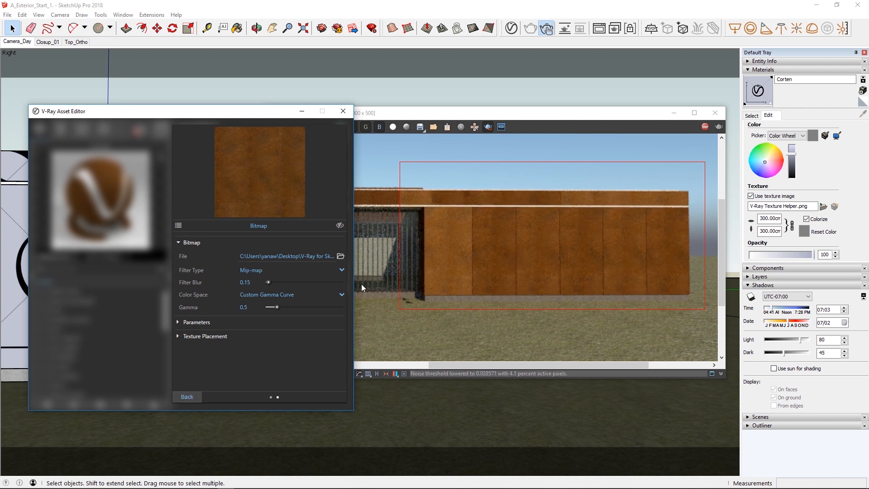
Return the frame buffer to 100% and redraw the render region over the whole house.
left_click(496, 208)
scroll(496, 207, "down", 2)
left_click_drag(640, 173, 260, 319)
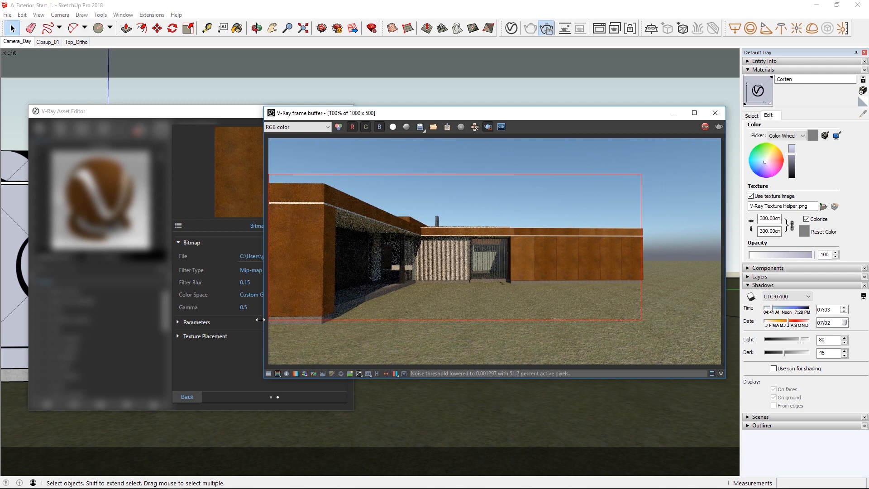
Set the gamma of the bitmap in Multi-Sub entry 2 to 0.56.
left_click(195, 396)
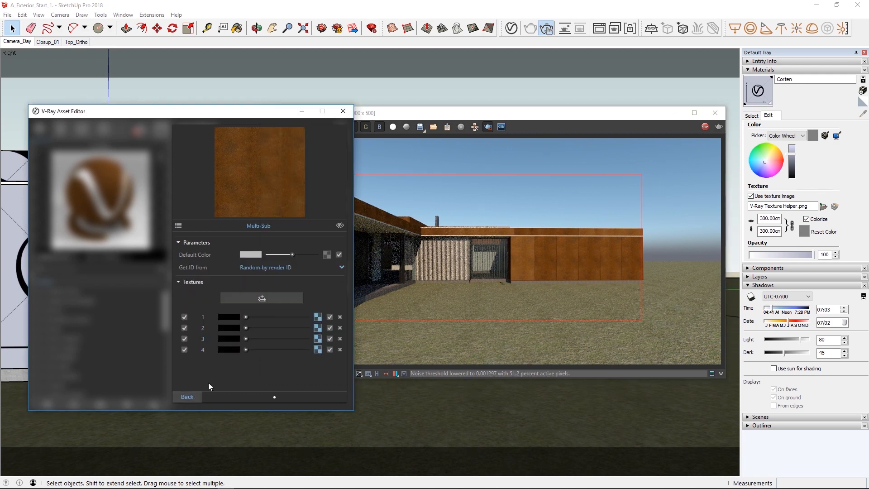
left_click(313, 331)
left_click(252, 308)
key("BackSpace")
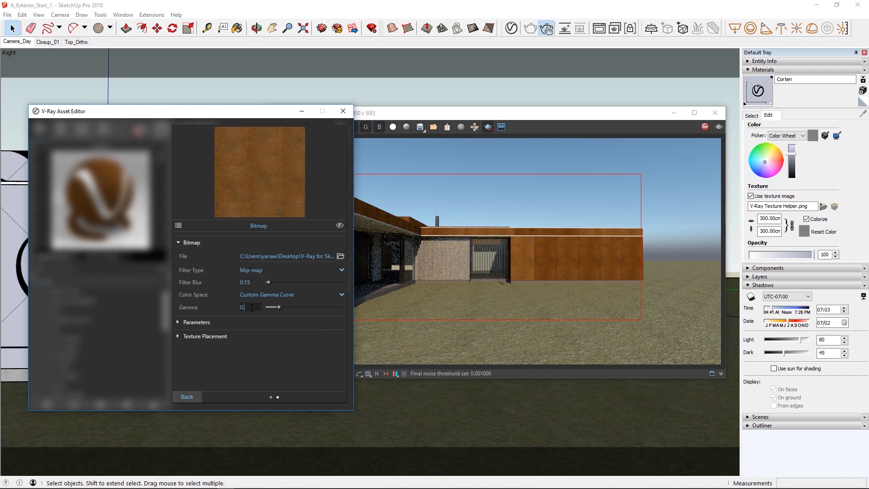
type("48")
key("BackSpace")
key("BackSpace")
type("56")
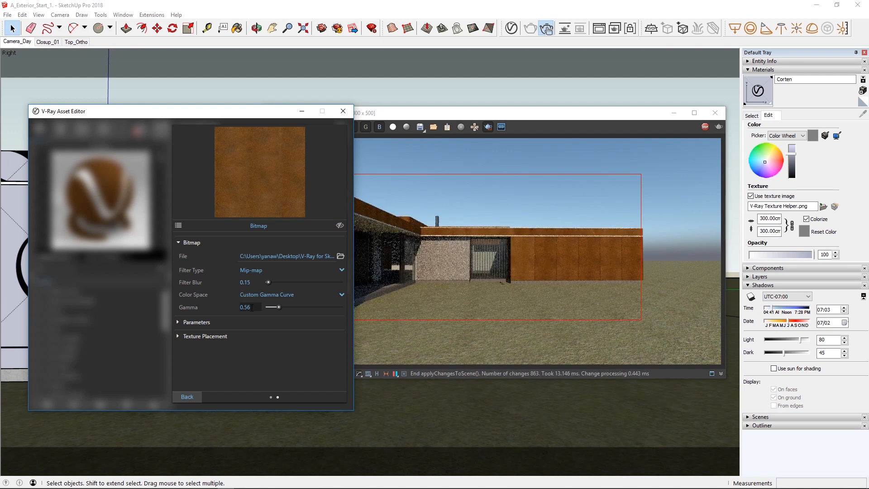
left_click(190, 396)
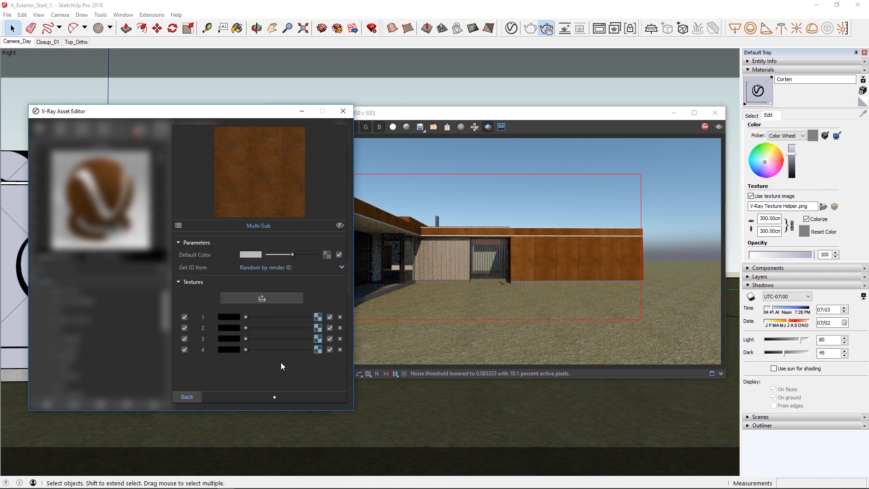
Limit the render region to the house's far paneled wing and set the Multi-Sub entry 1 bitmap's UV offset to 0.5 and 0.3.
left_click_drag(504, 215, 654, 289)
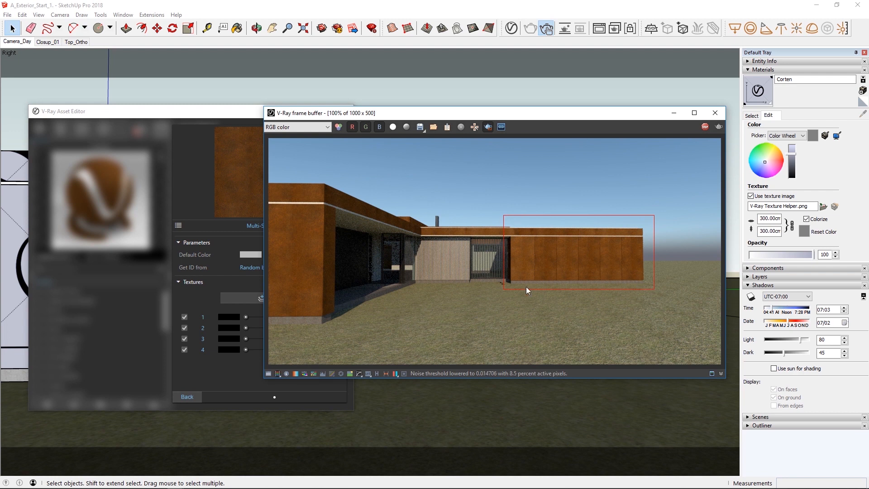
left_click(283, 383)
left_click(319, 316)
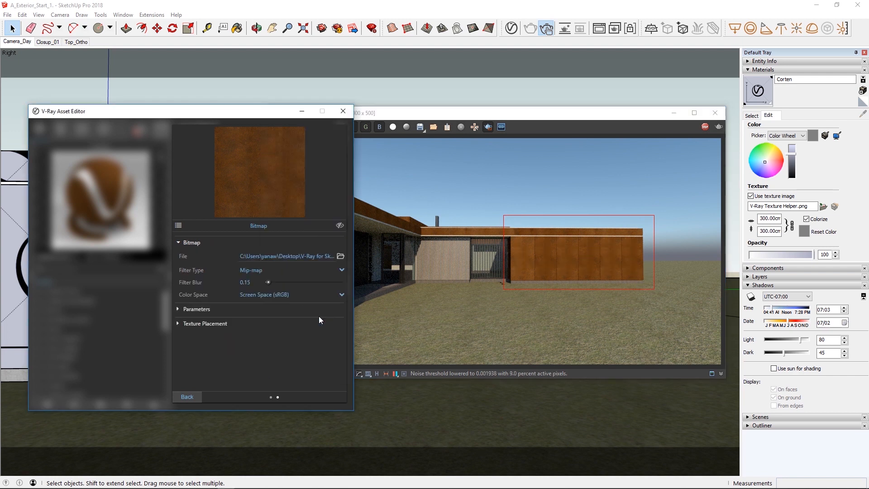
left_click(233, 323)
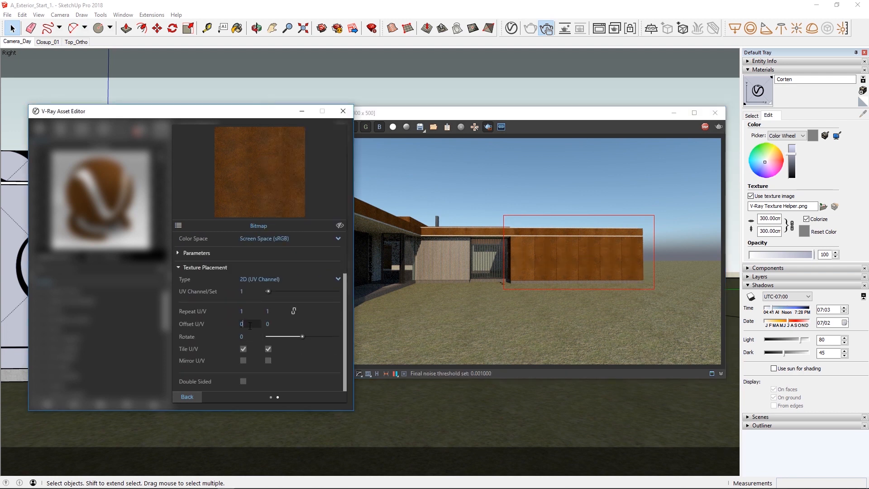
type(".5")
key("Tab")
type(".3")
key("Return")
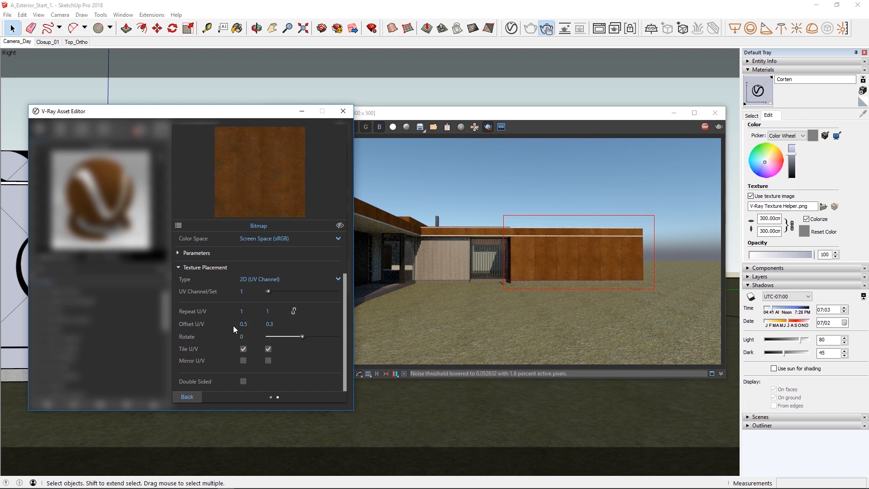
left_click(188, 397)
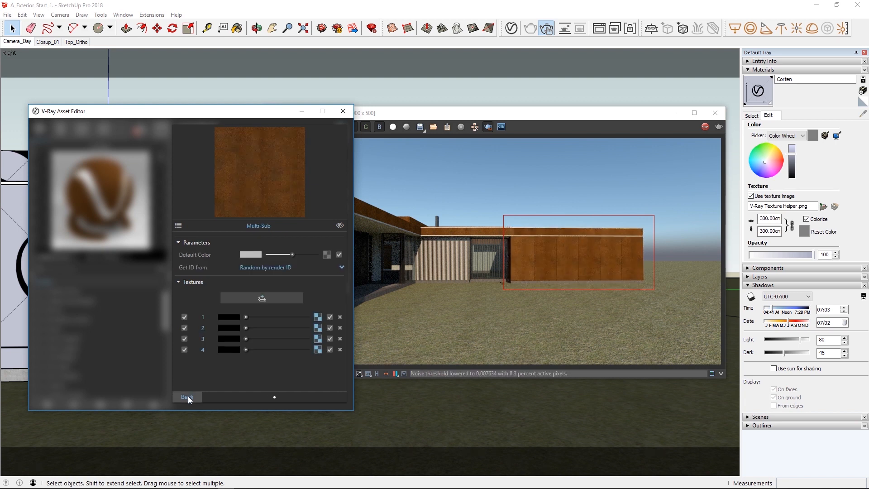
Set the UV offset of the bitmap in Multi-Sub entry 2 to 0.3 and 0.8.
left_click(318, 328)
left_click(205, 336)
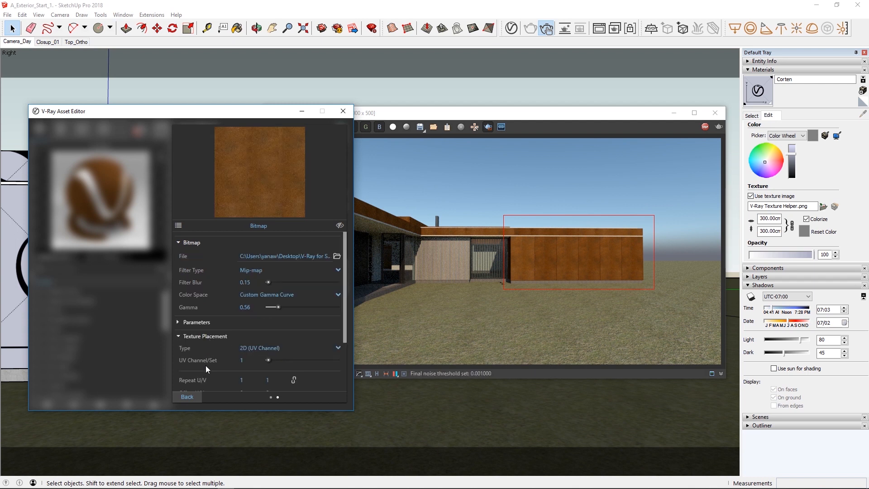
scroll(206, 366, "down", 3)
left_click(244, 323)
type("0.3")
key("Tab")
type("0.8")
key("Return")
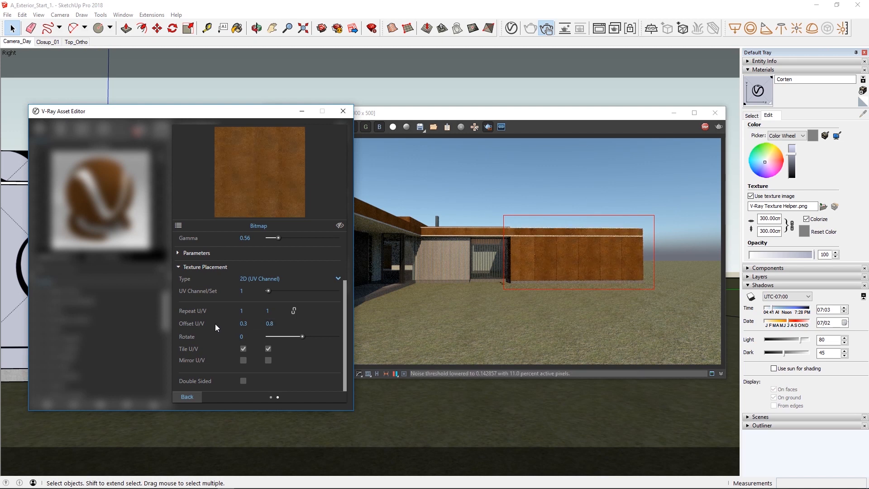
left_click(192, 396)
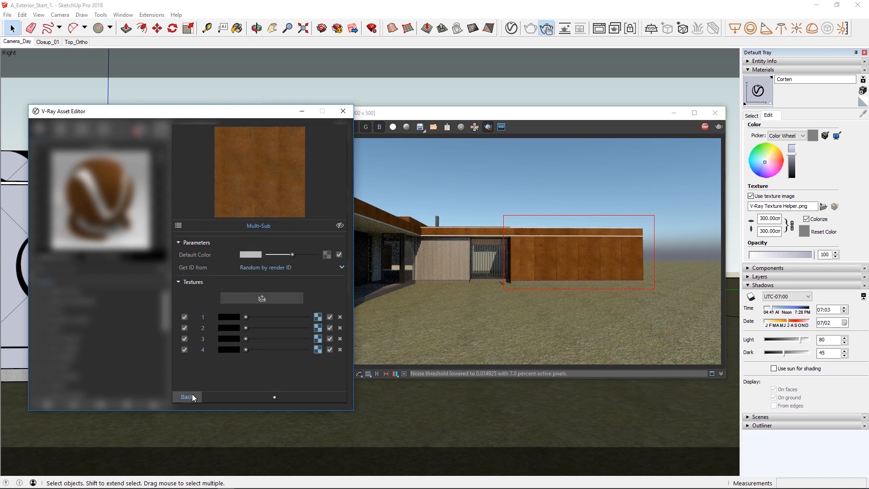
Set the UV offset of the bitmap in Multi-Sub entry 3 to 0.9 and 0.7.
left_click(317, 338)
left_click(227, 336)
scroll(226, 335, "down", 3)
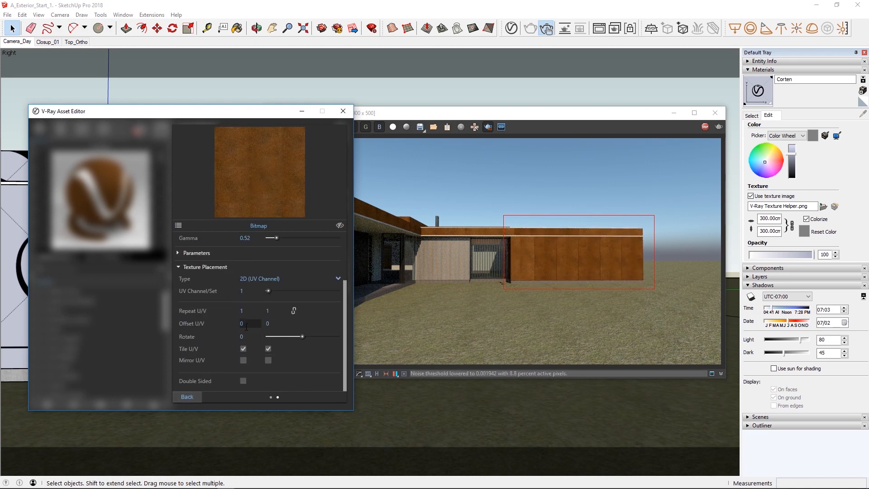
left_click(241, 324)
type("0.9")
key("Tab")
type("0.7")
key("Return")
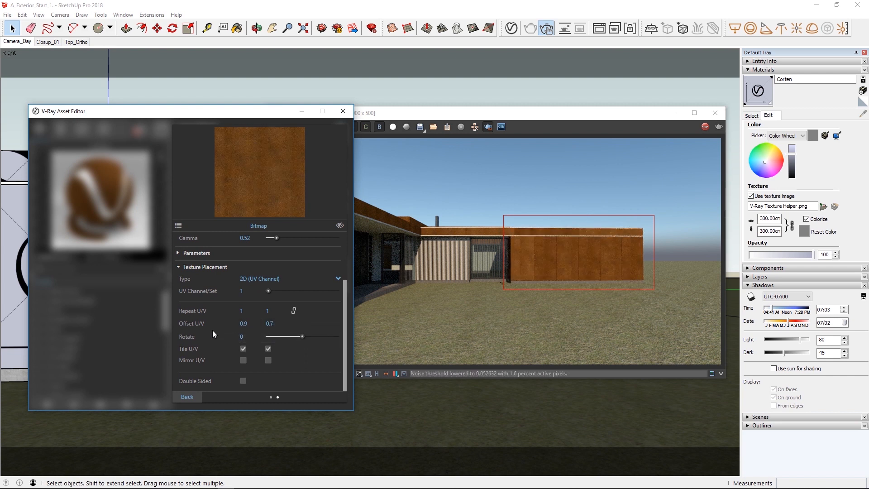
left_click(179, 398)
Set the UV offset of the bitmap in Multi-Sub entry 4 to 0.8 and 0.8.
left_click(318, 348)
left_click(238, 336)
scroll(224, 368, "down", 3)
left_click(225, 322)
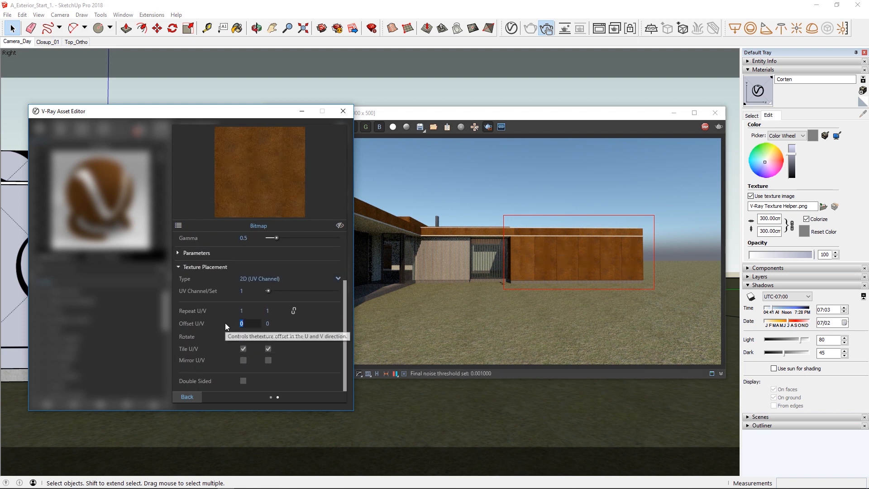
type("0.8")
key("Tab")
type("0.8")
key("Return")
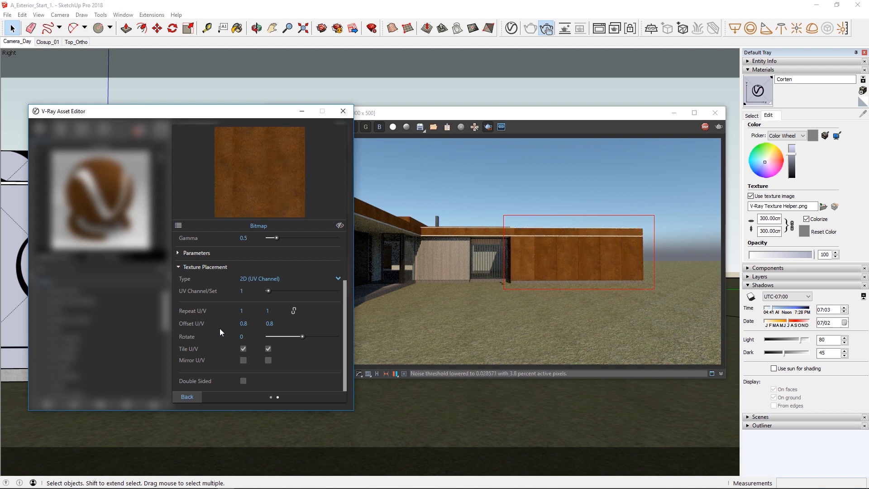
left_click(183, 397)
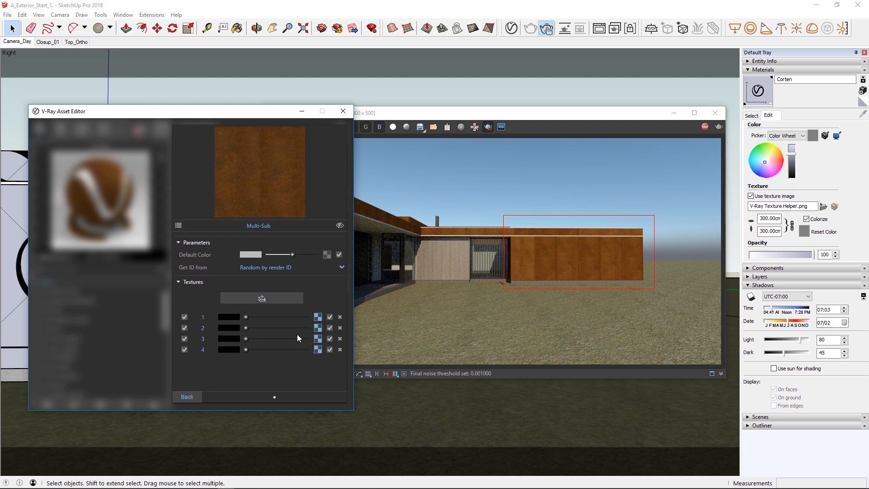
Return from the Multi-Sub texture to the Corten material and expand its reflection settings.
left_click(318, 317)
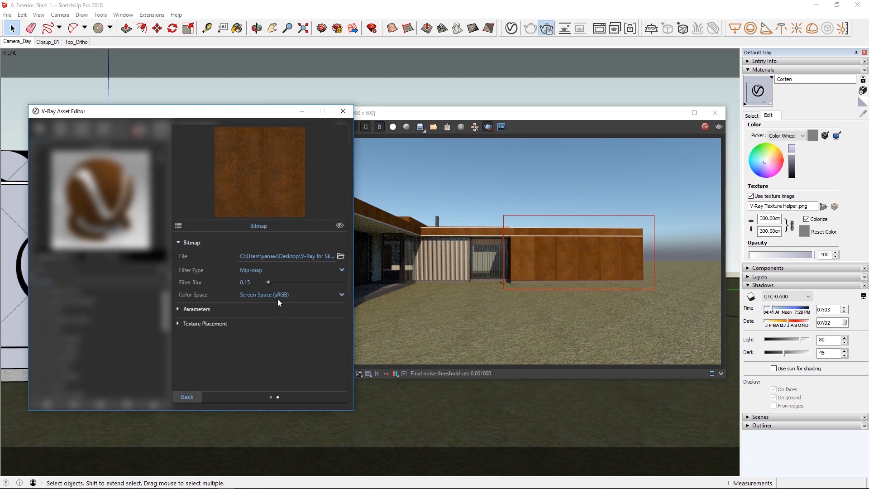
left_click(187, 397)
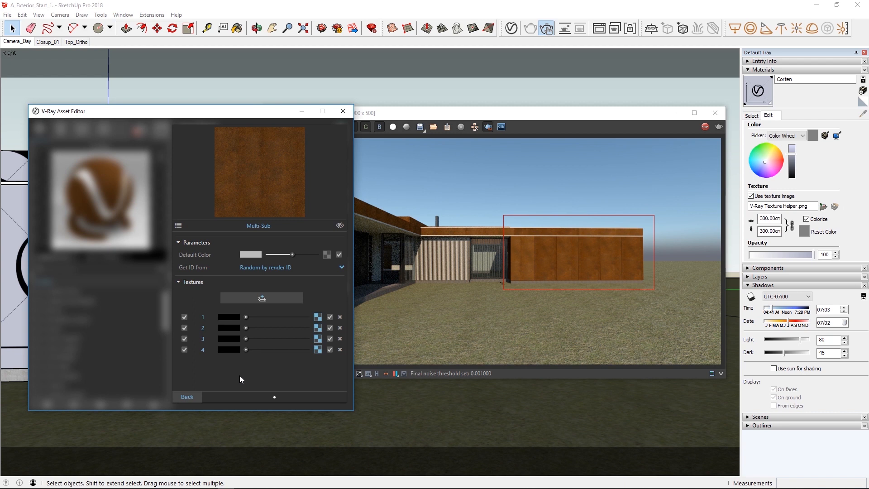
left_click(189, 400)
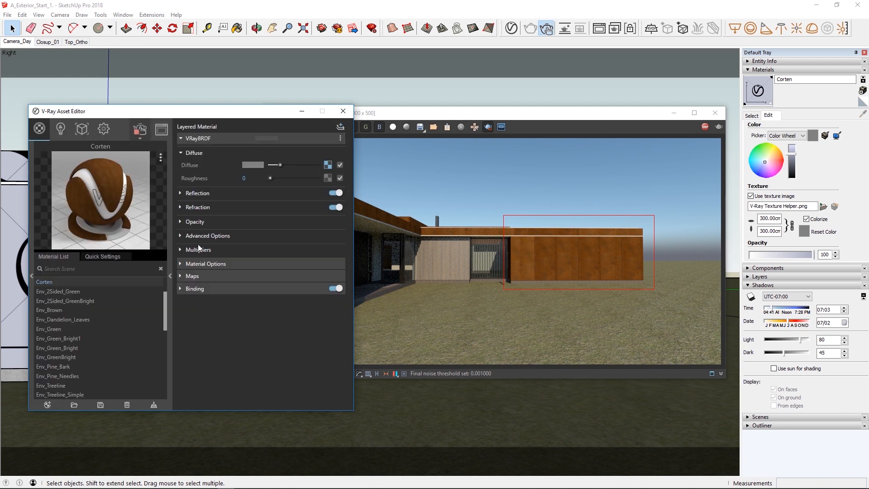
left_click(194, 193)
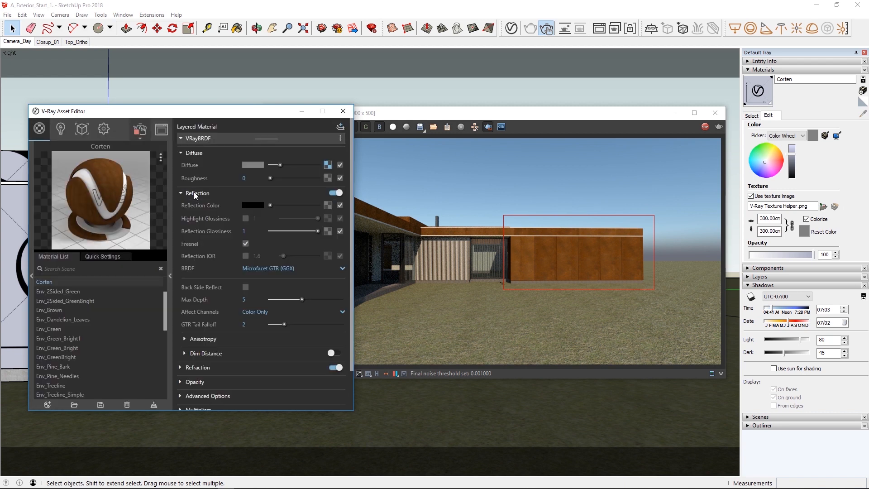
Assign the grayscale Corten map directly as a bitmap texture for the material's reflection color.
left_click(325, 206)
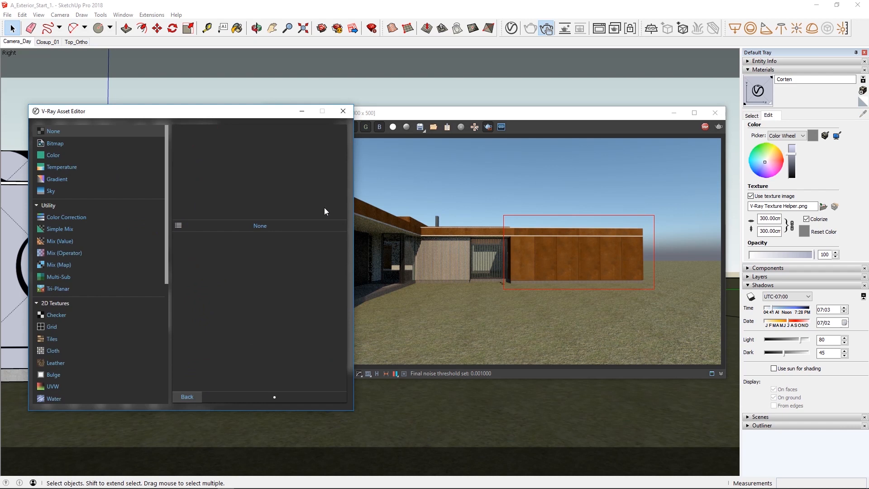
left_click(92, 145)
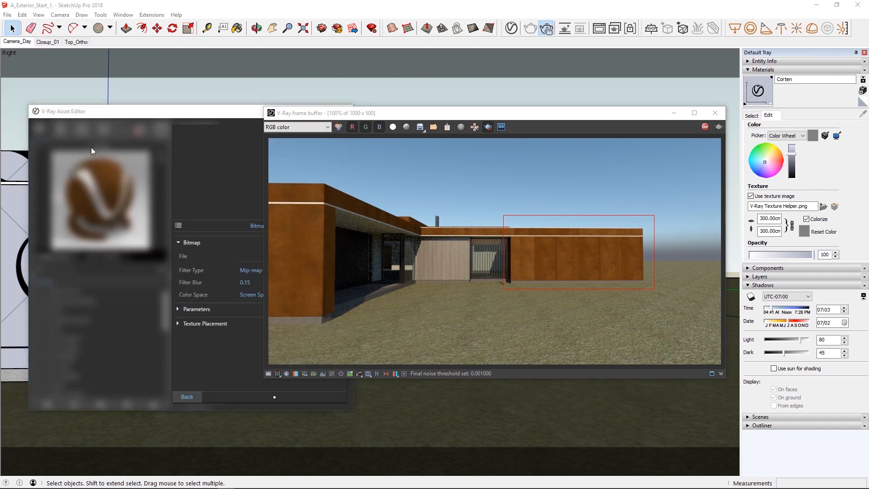
double_click(248, 244)
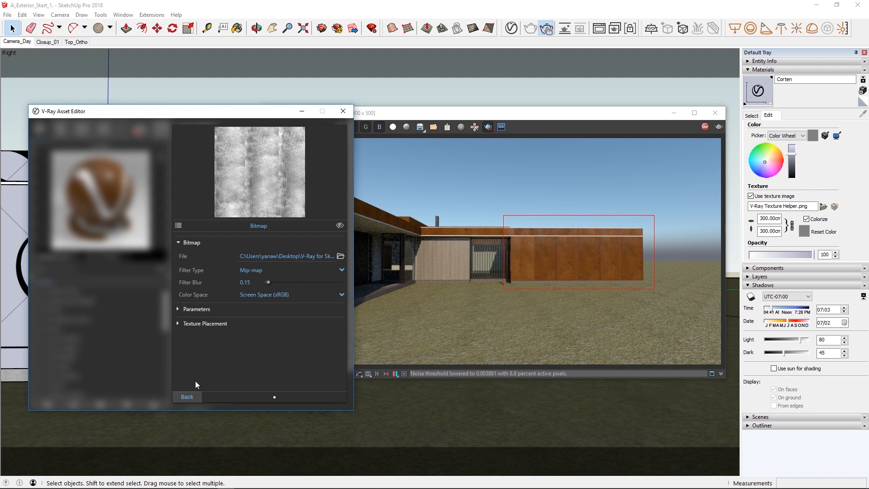
left_click(194, 397)
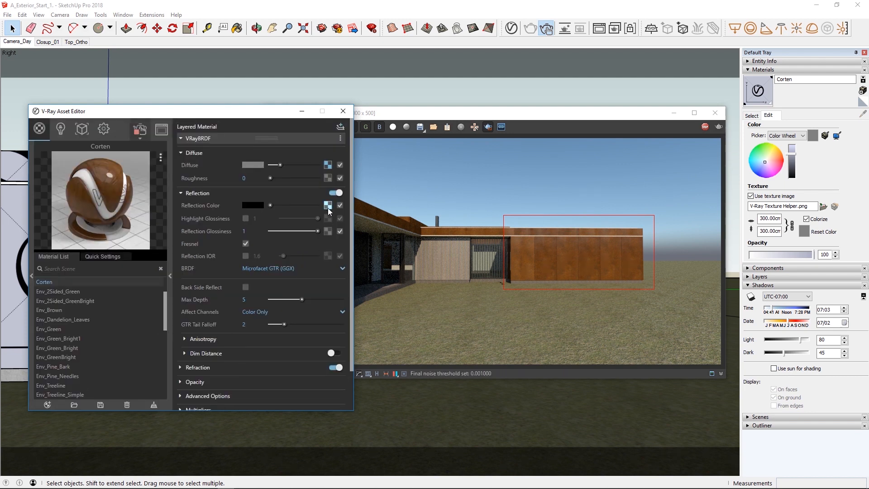
Copy the diffuse Multi-Sub texture and paste it as a copy into the reflection color's texture slot.
right_click(328, 166)
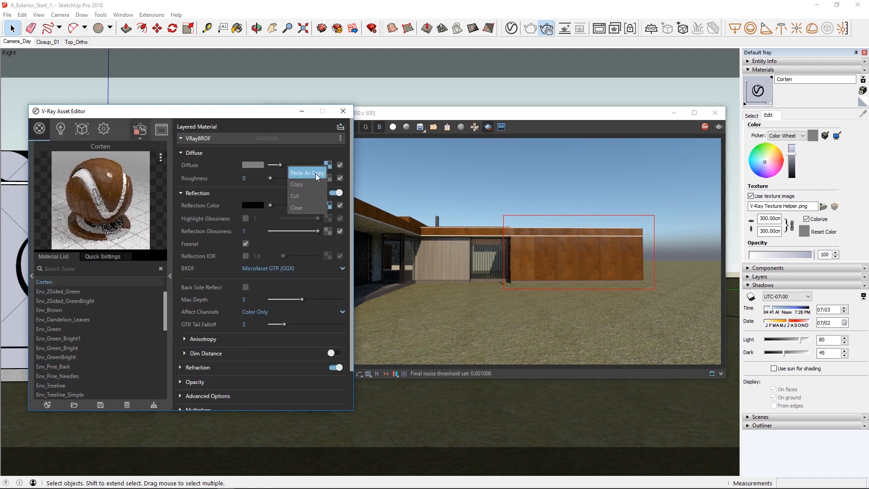
left_click(311, 183)
right_click(328, 206)
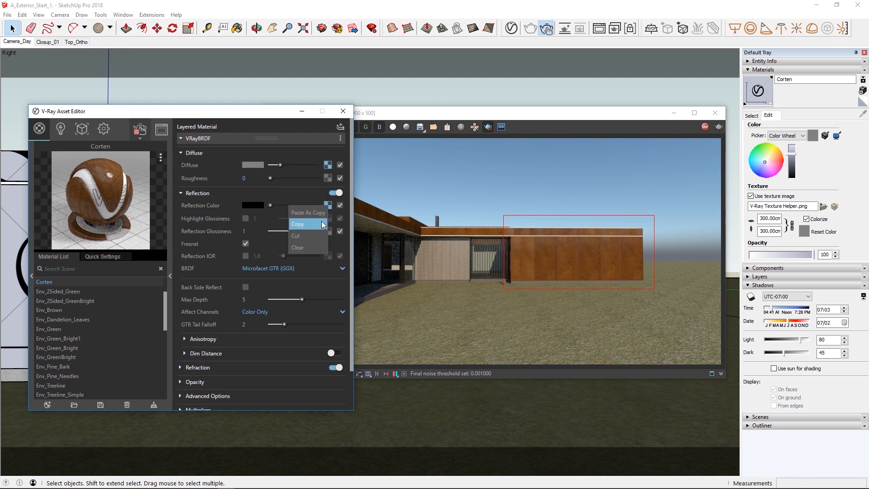
left_click(322, 213)
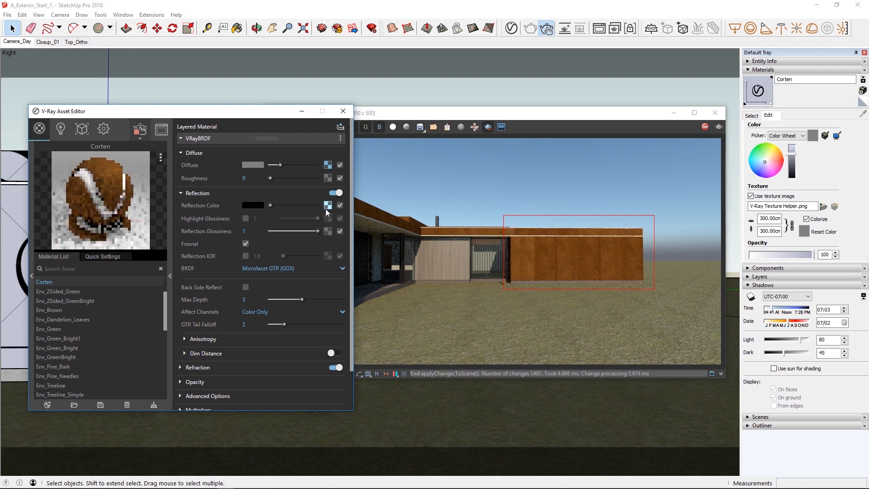
Load the grayscale Corten map into the reflection Multi-Sub's entry 1 bitmap and copy its file path.
left_click(326, 206)
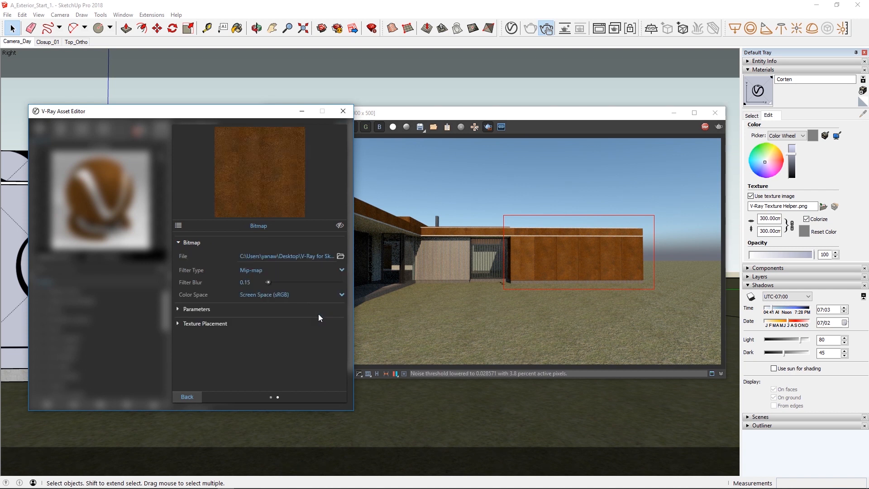
left_click(340, 256)
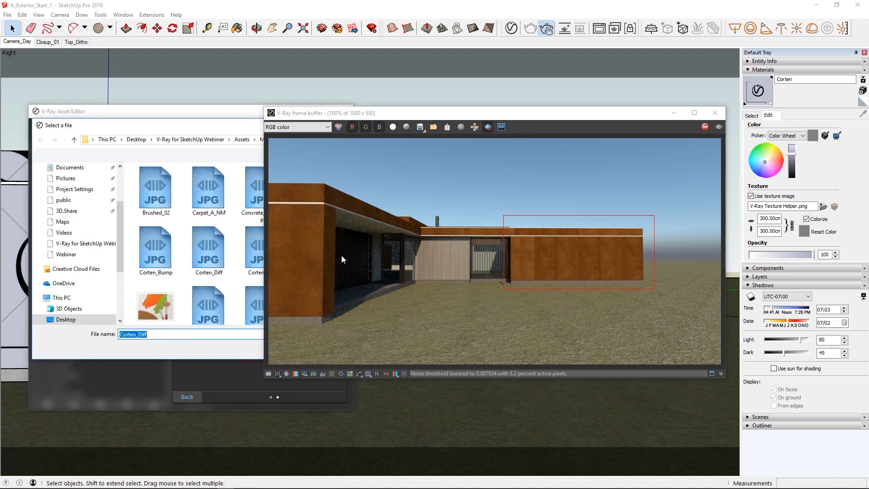
double_click(253, 251)
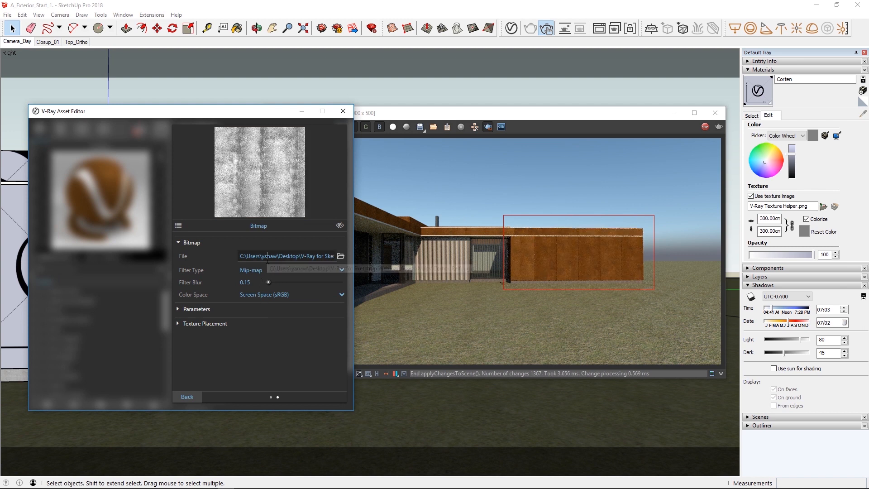
triple_click(267, 256)
left_click(194, 393)
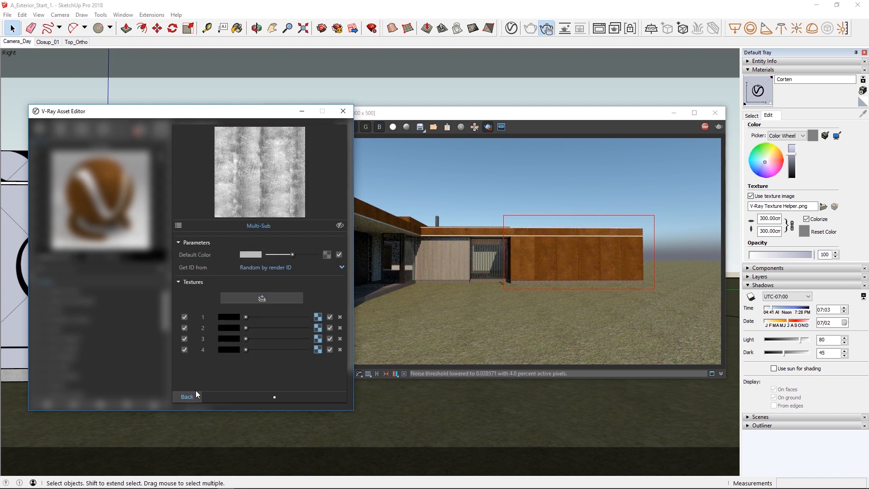
Set the reflection Multi-Sub's entry 2 bitmap to Screen Space (sRGB) and paste in the grayscale map's file path.
left_click(317, 327)
left_click(341, 295)
left_click(281, 308)
triple_click(276, 258)
key("ctrl+v")
key("Return")
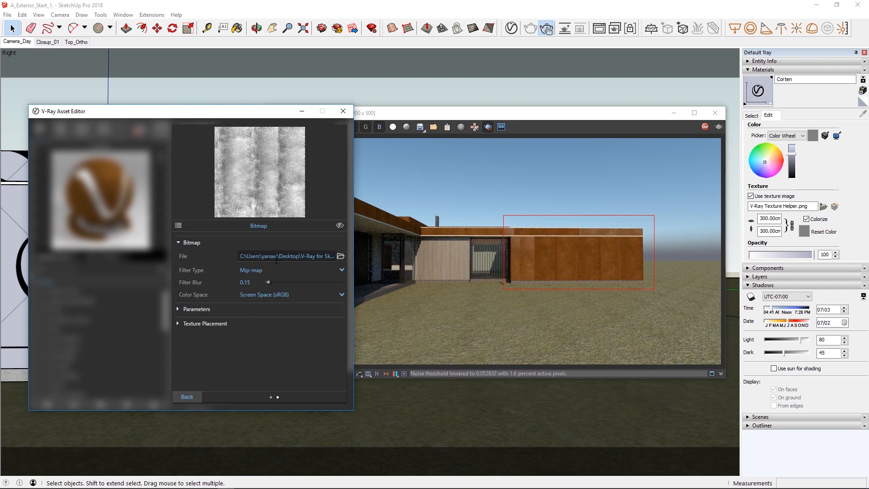
left_click(181, 398)
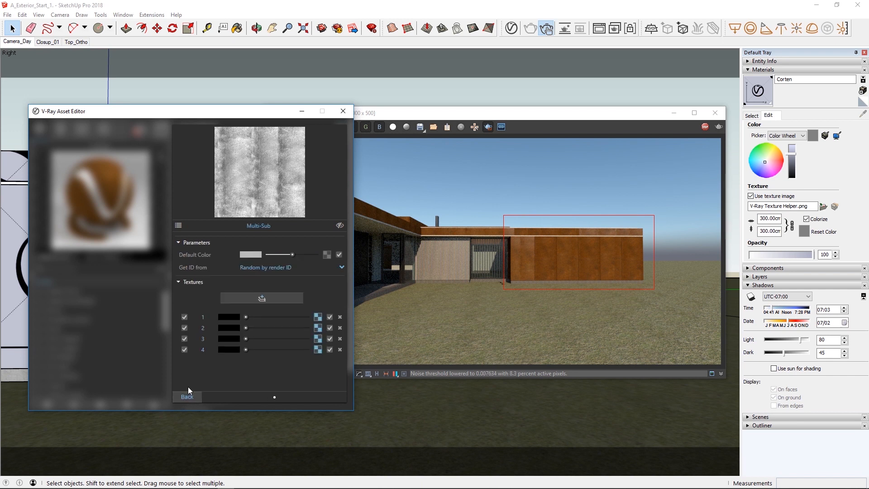
Set the reflection Multi-Sub's entry 3 bitmap to Screen Space (sRGB) and paste in the grayscale map's file path.
left_click(320, 320)
left_click(337, 295)
left_click(311, 305)
triple_click(320, 257)
key("ctrl+v")
key("Return")
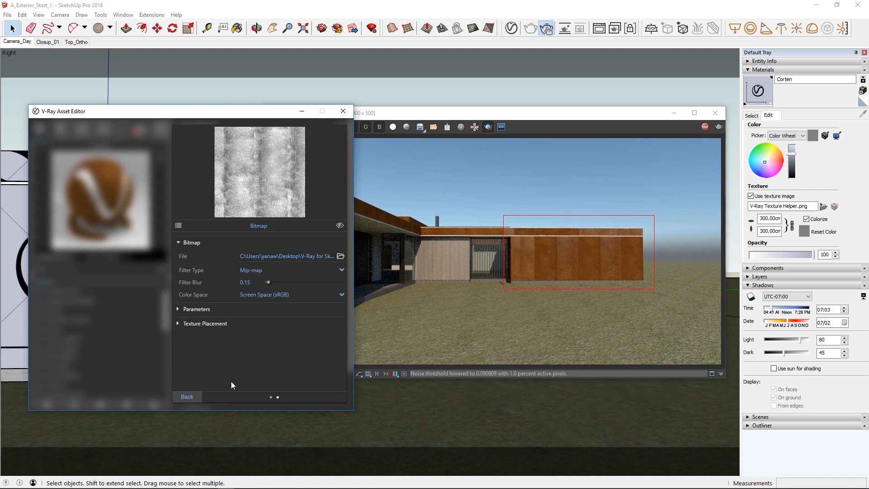
Set the reflection Multi-Sub's entry 4 bitmap to Screen Space (sRGB) and paste in the Corten_Relf map's file path.
left_click(194, 398)
left_click(320, 352)
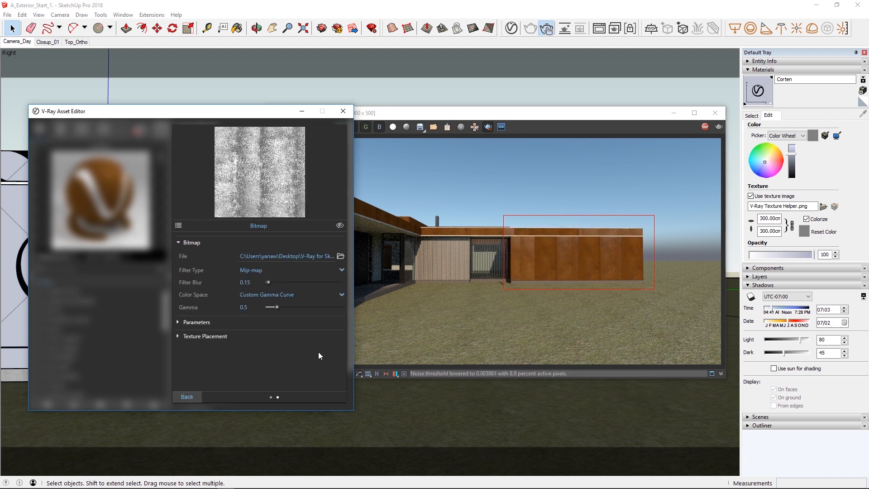
left_click(338, 294)
left_click(316, 305)
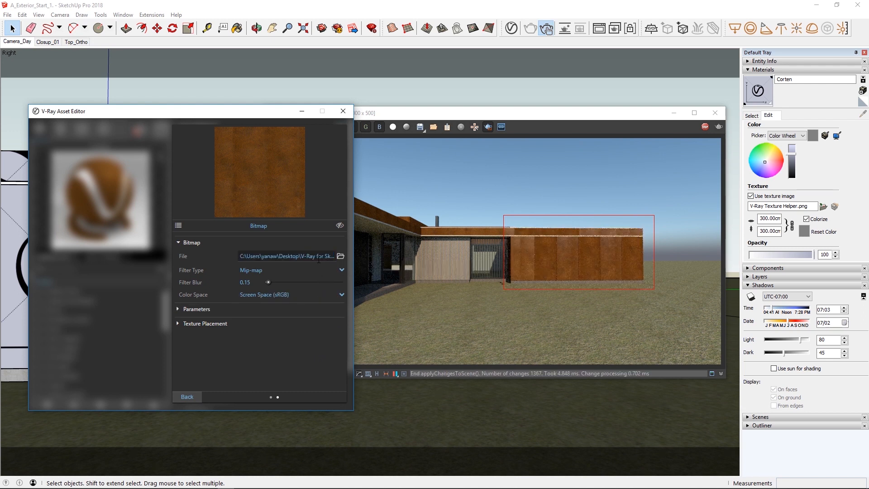
left_click(187, 397)
left_click(187, 397)
Copy the reflection color's Multi-Sub texture and paste it as a copy into the reflection glossiness slot.
right_click(326, 206)
left_click(319, 224)
right_click(328, 234)
left_click(322, 238)
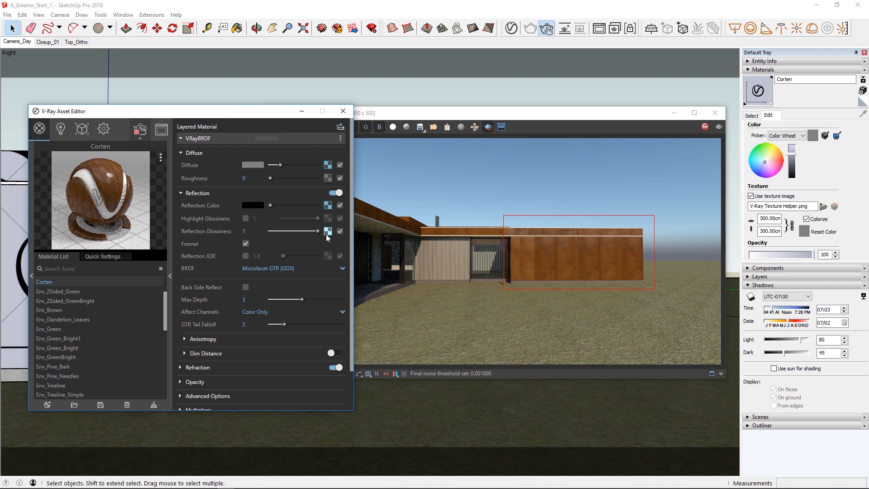
Load the Corten_Relf_Gloss map into the glossiness Multi-Sub's entry 1 bitmap and copy its file path.
left_click(327, 233)
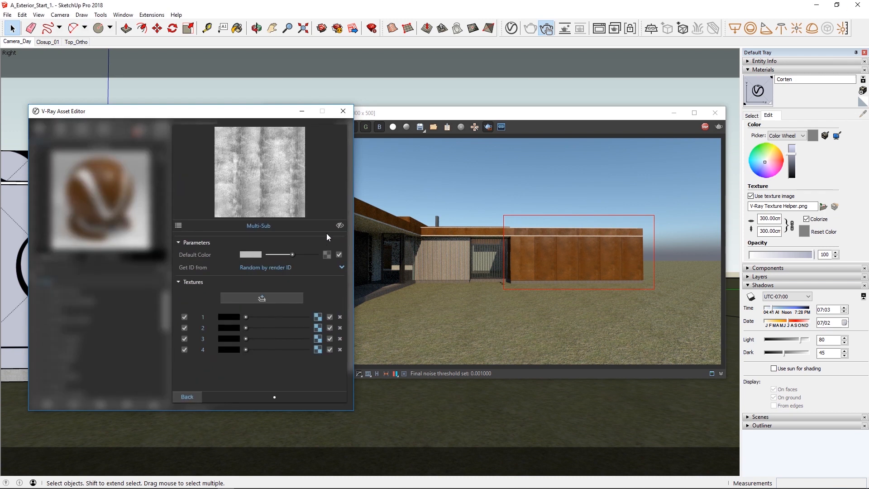
left_click(319, 316)
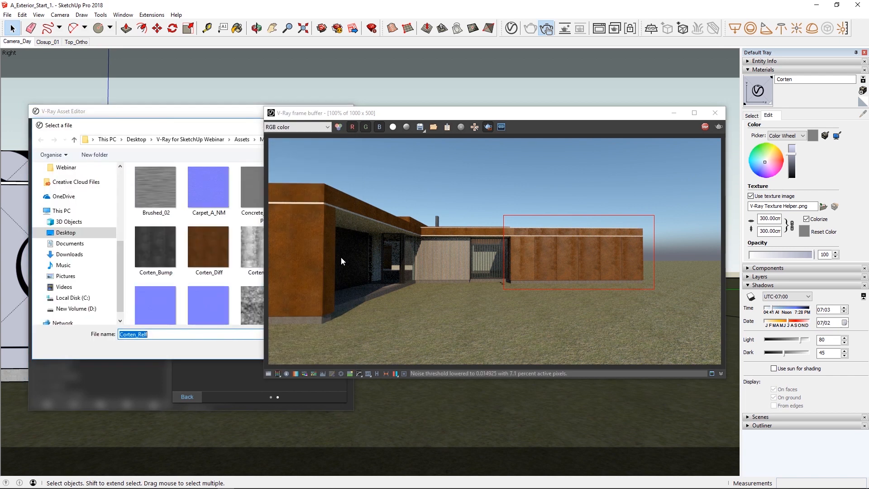
left_click_drag(351, 113, 440, 113)
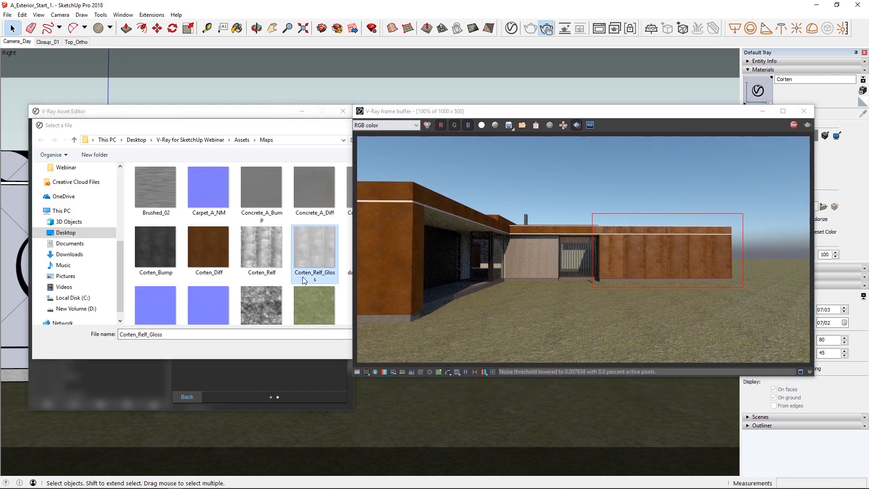
key("Return")
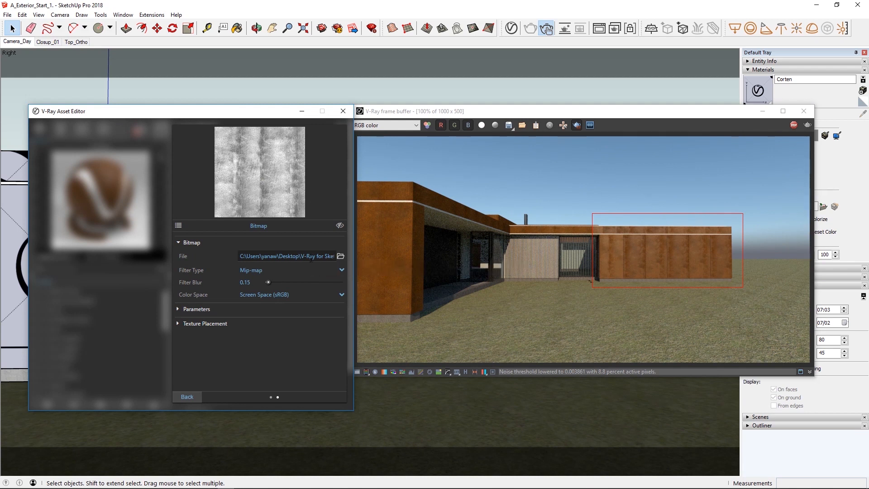
triple_click(311, 256)
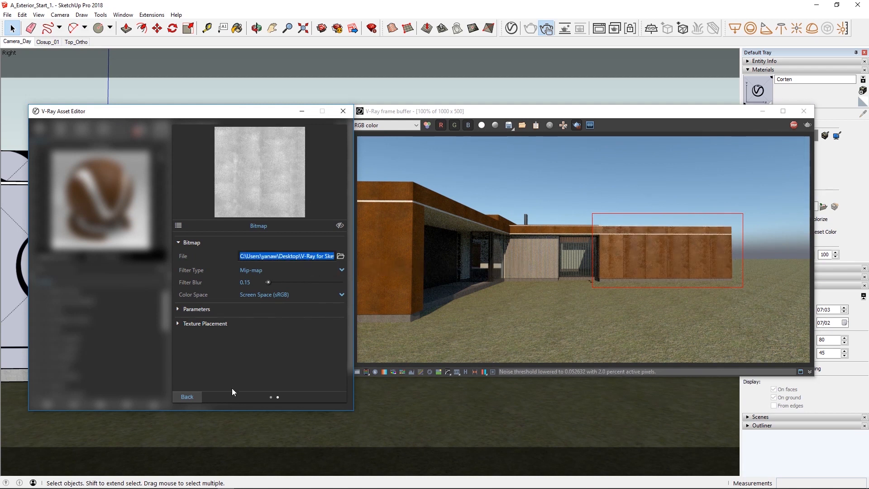
Paste the Corten_Relf_Gloss file path into the glossiness Multi-Sub's entry 2 bitmap.
left_click(186, 397)
left_click(319, 334)
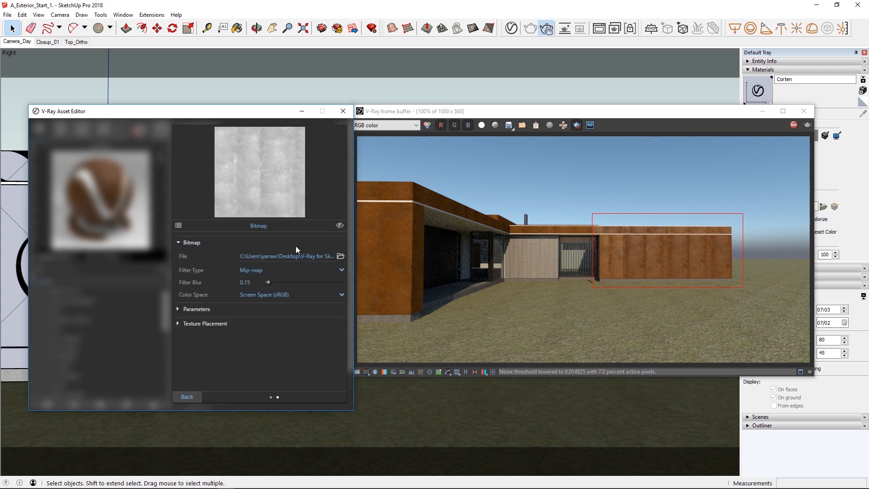
triple_click(296, 256)
key("ctrl+v")
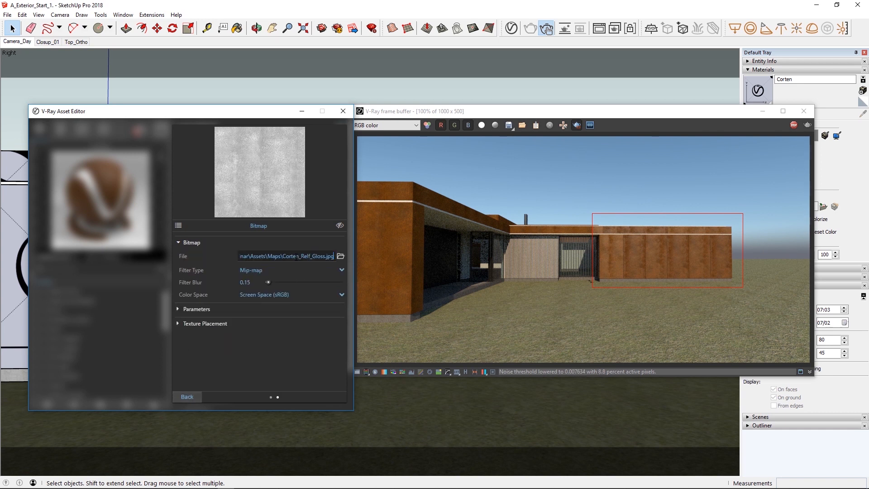
key("Return")
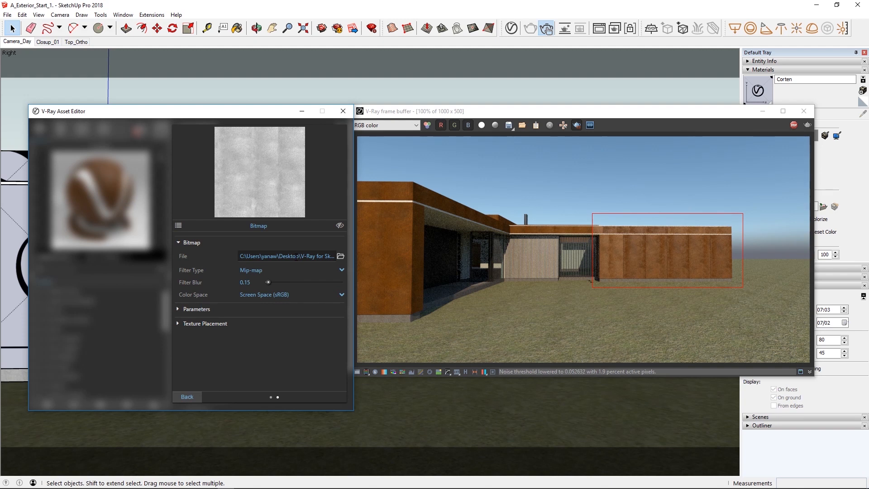
Replace the glossiness Multi-Sub's entry 3 bitmap file with the copied Corten_Relf_Gloss path.
left_click(191, 396)
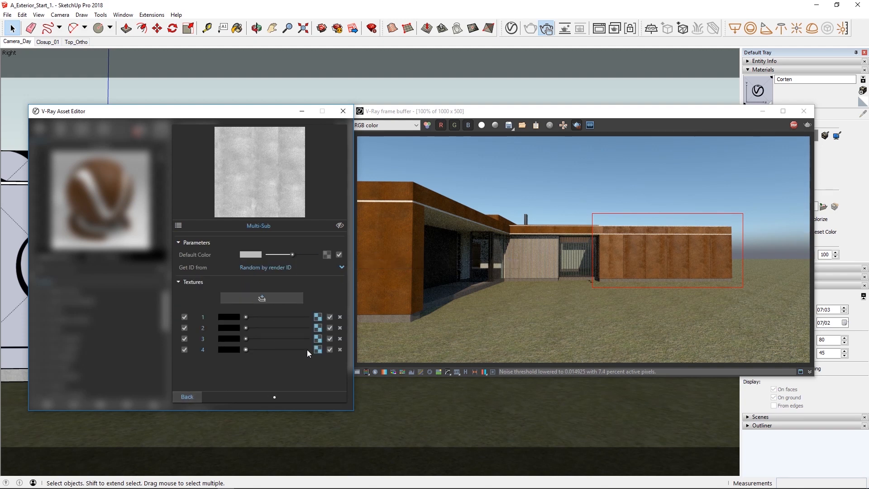
left_click(319, 340)
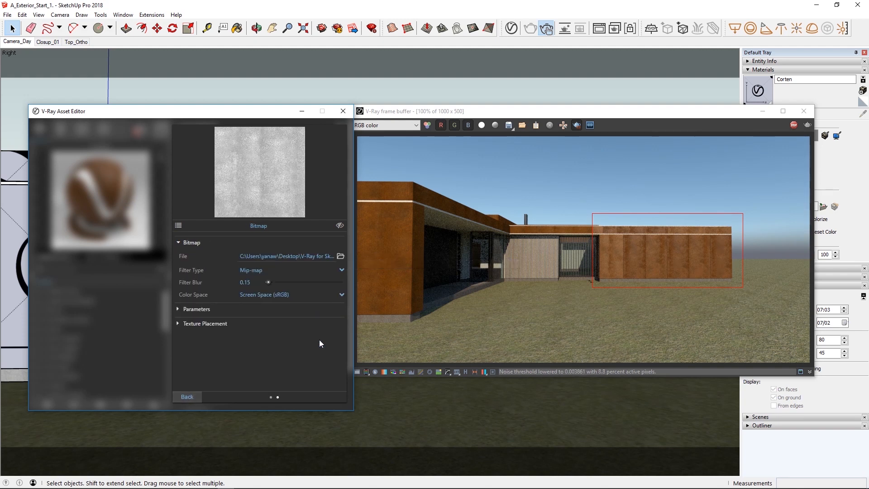
left_click(308, 263)
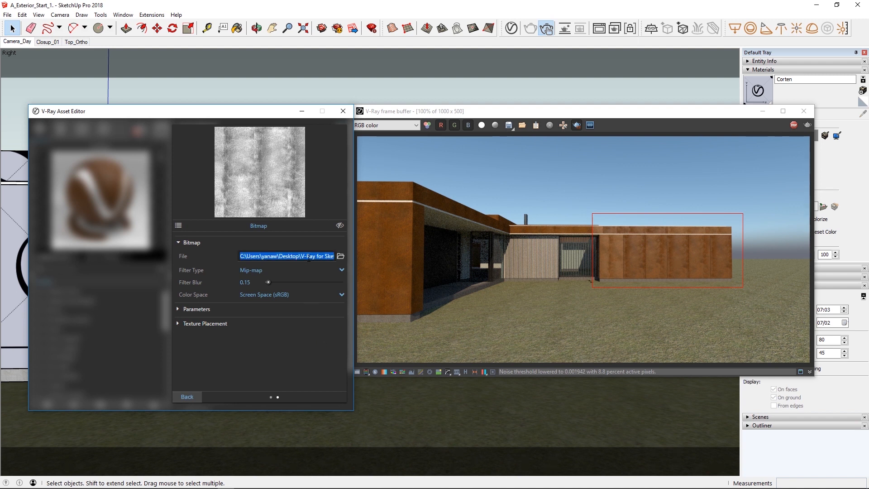
key("Return")
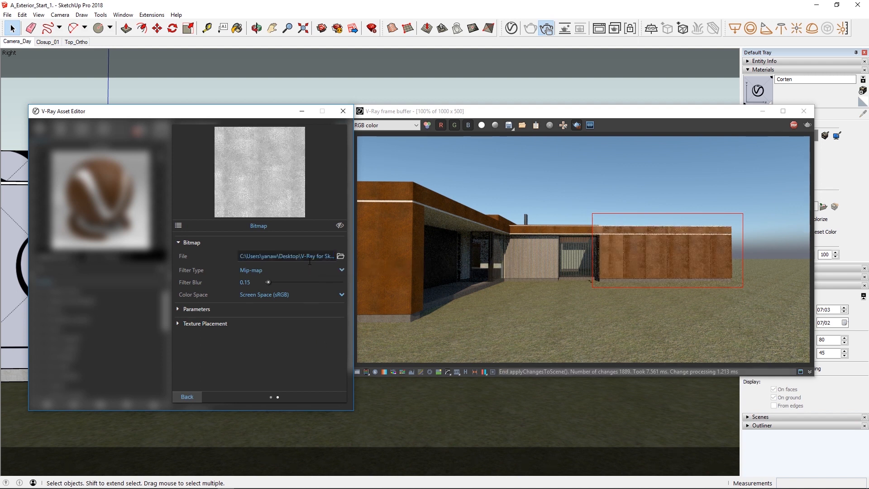
Paste the Corten_Relf_Gloss path into the glossiness Multi-Sub's entry 4 bitmap and return to the Corten material settings.
left_click(187, 397)
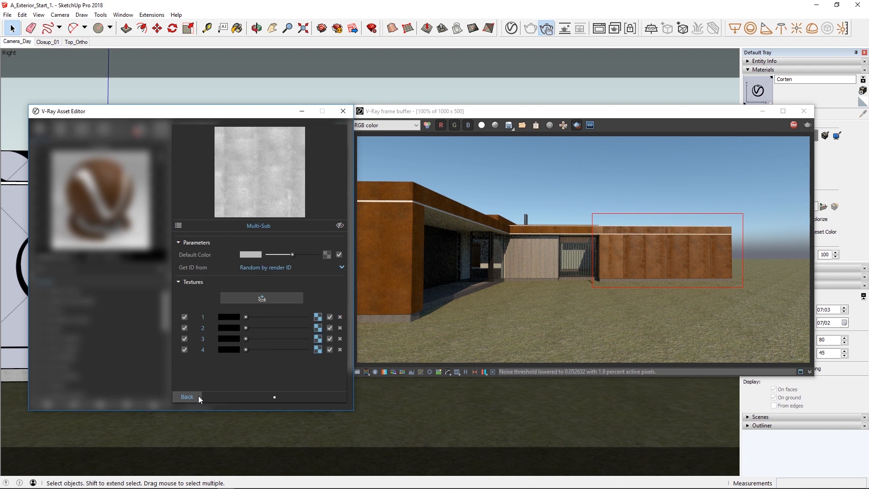
left_click(318, 350)
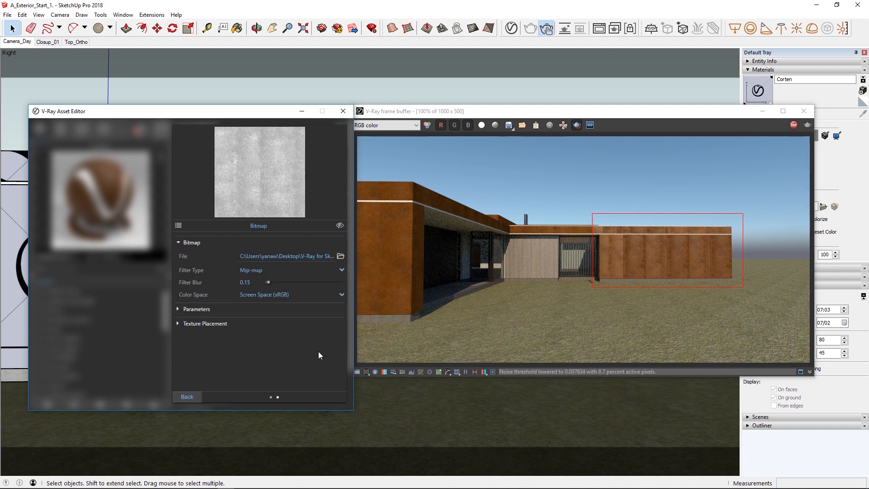
double_click(305, 256)
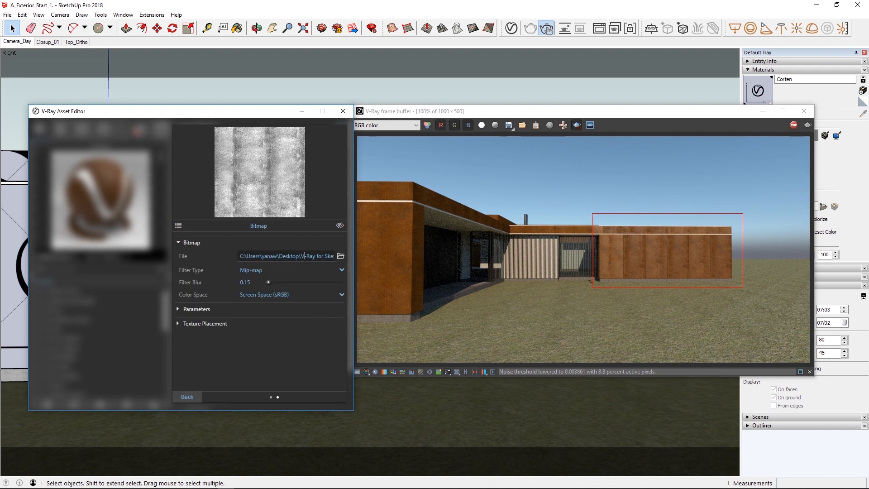
key("ctrl+v")
key("Return")
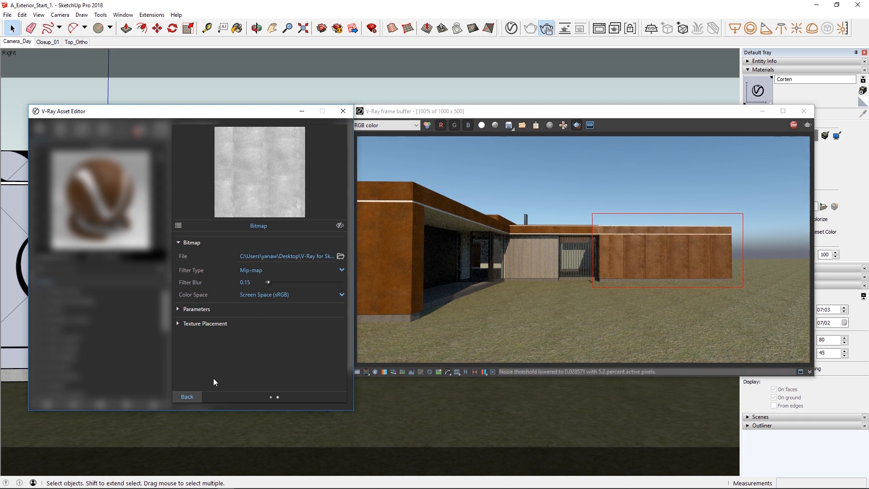
left_click(187, 396)
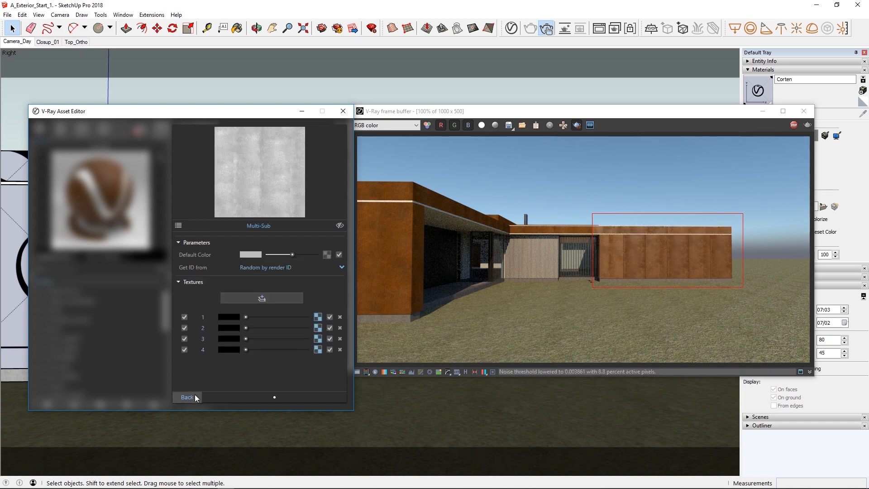
left_click(187, 396)
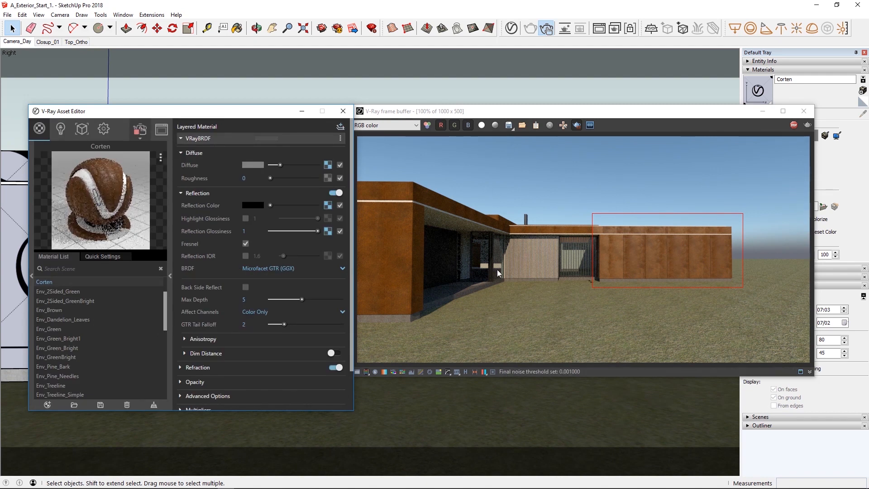
Redraw the render region around the whole house and check the Reflections channel before returning to RGB color.
left_click_drag(719, 181, 354, 300)
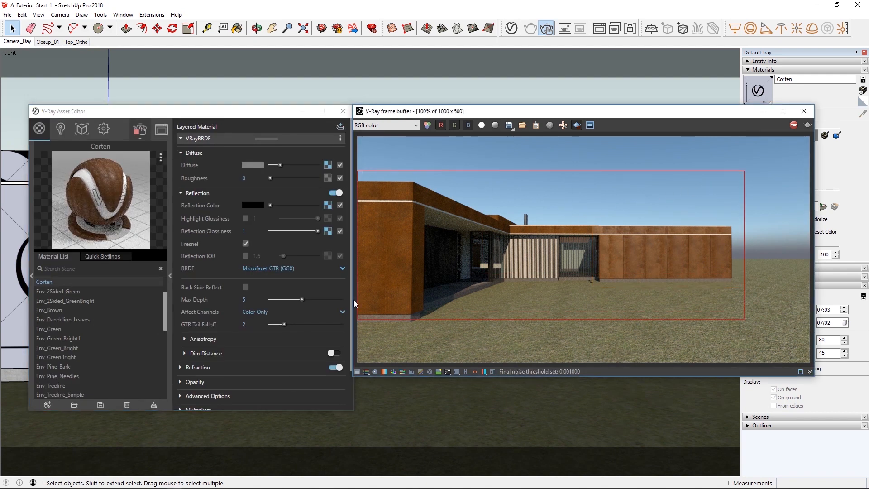
left_click(386, 125)
left_click(379, 155)
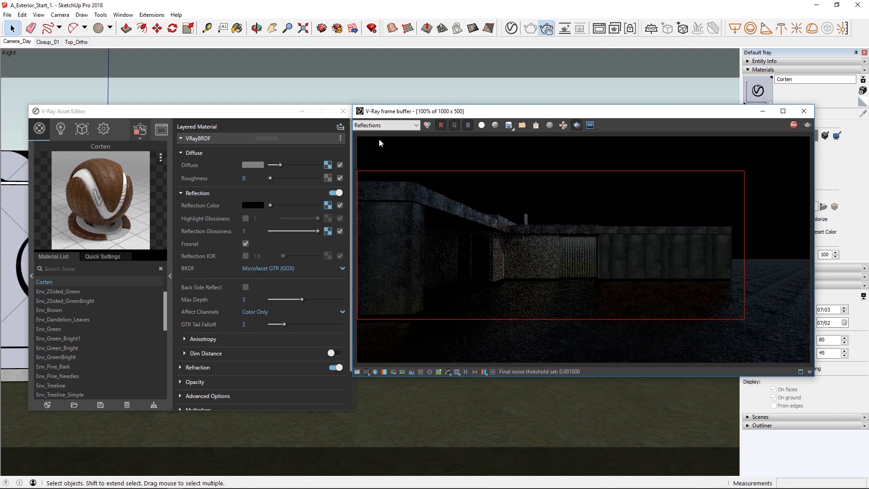
left_click(380, 125)
left_click(381, 131)
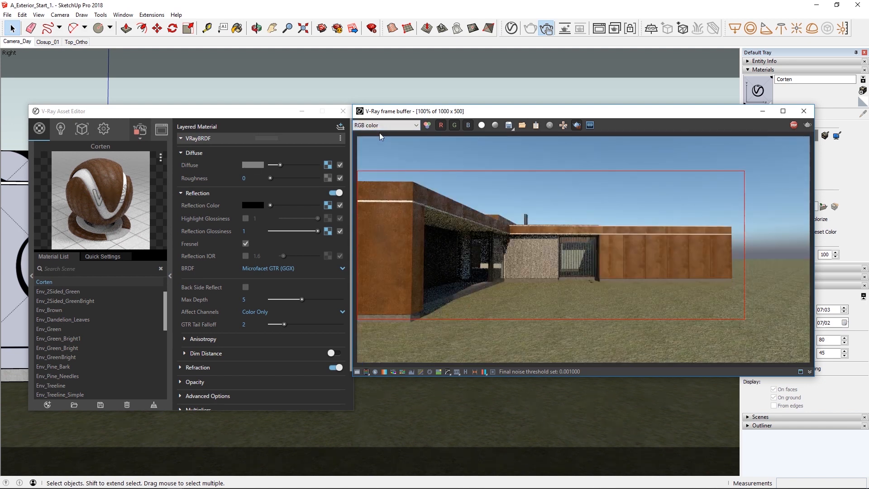
Copy the reflection glossiness texture, enable Bump/Normal Mapping, and paste it as a copy into the bump map slot.
left_click(322, 235)
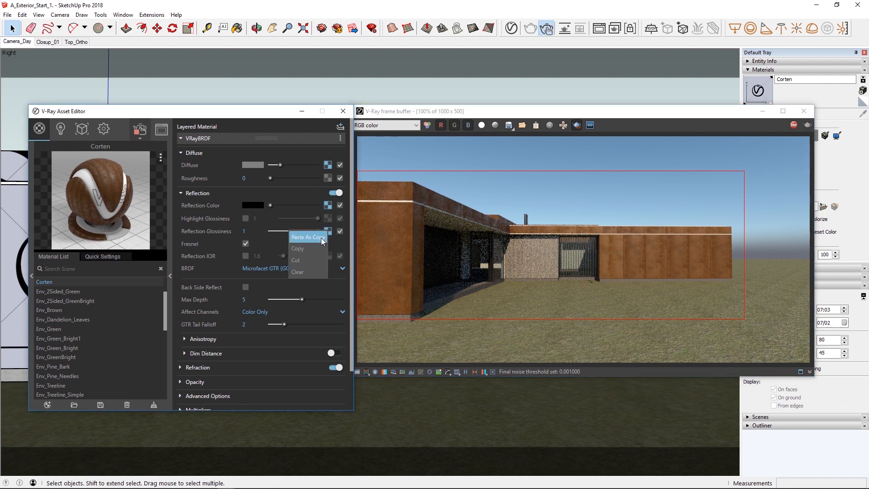
scroll(289, 349, "down", 2)
left_click(194, 388)
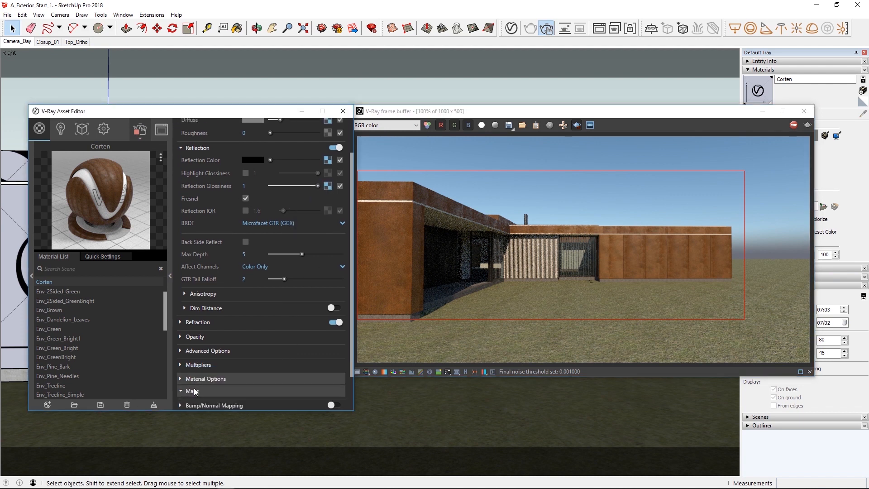
scroll(197, 387, "down", 2)
left_click(211, 360)
left_click(336, 361)
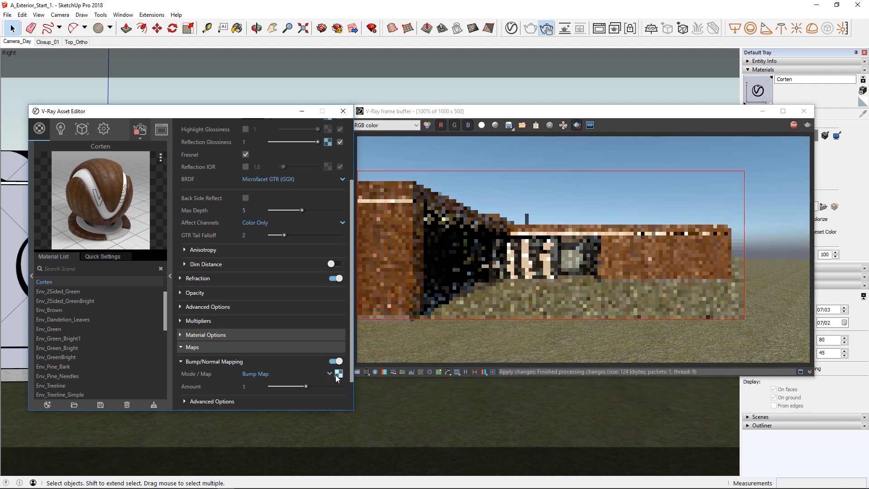
Load the Corten_Bump map into the bump Multi-Sub's entry 1 bitmap and copy its file path.
left_click(337, 375)
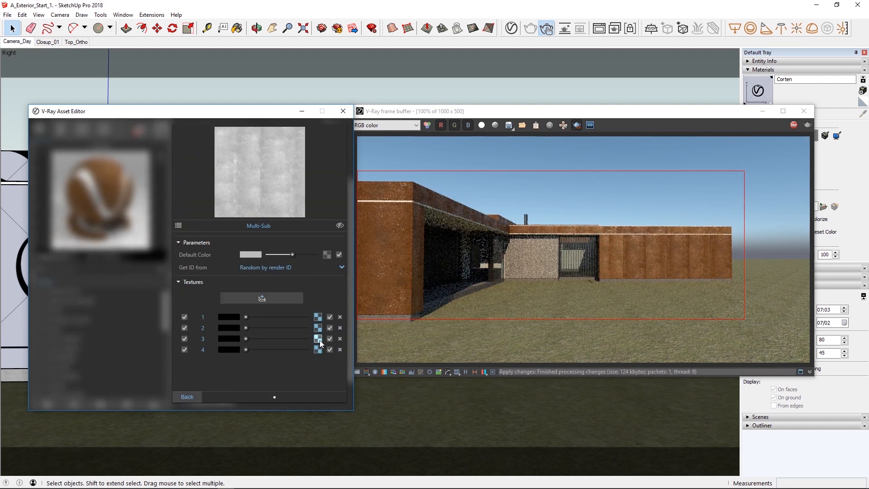
left_click(318, 317)
left_click(340, 257)
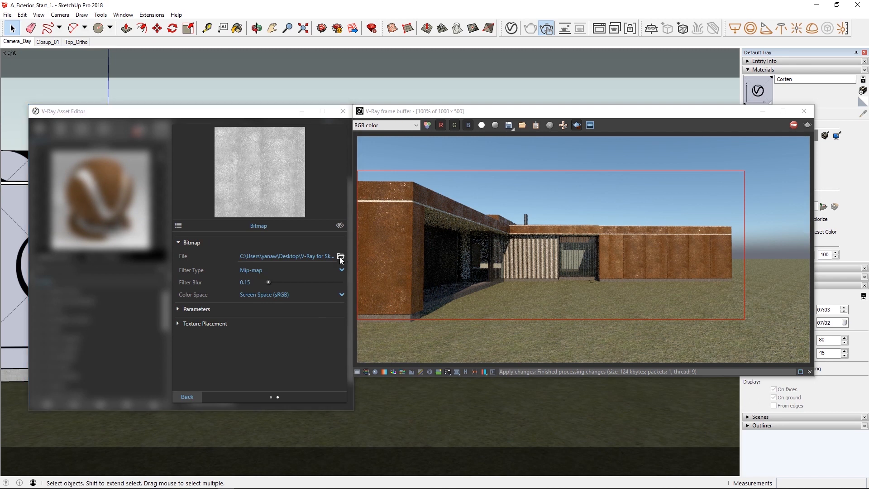
left_click(167, 251)
double_click(167, 251)
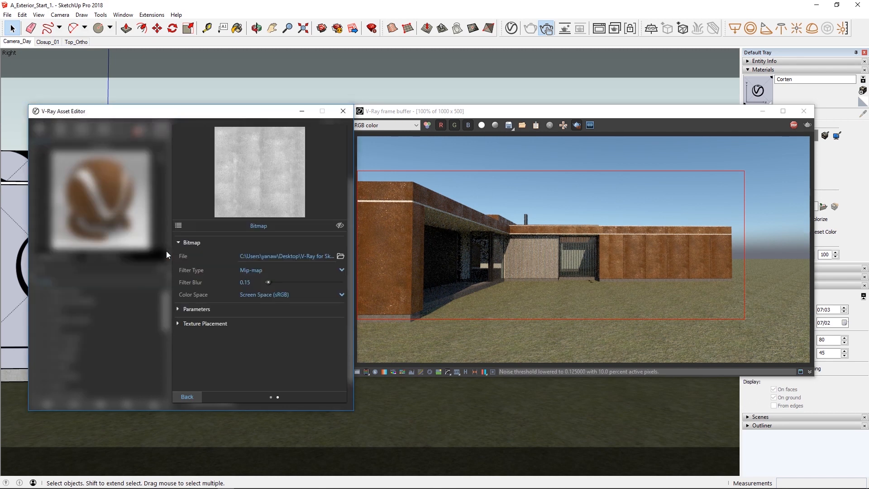
left_click(267, 256)
key("ctrl+a")
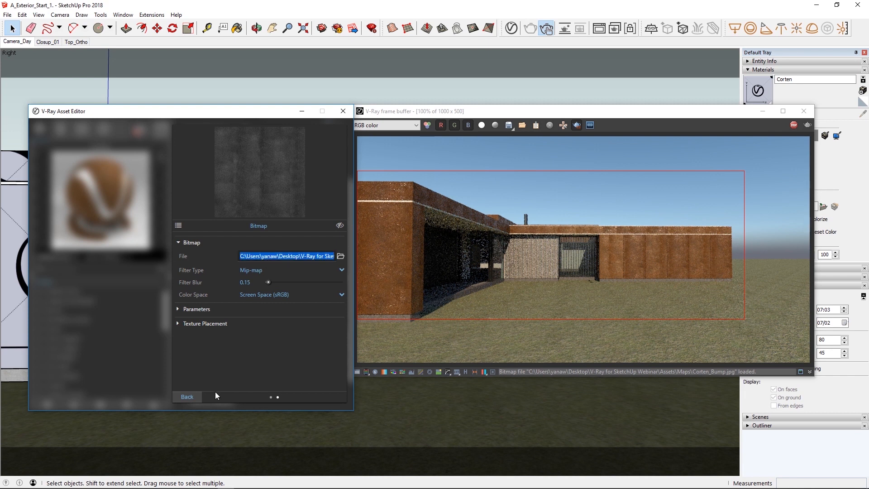
Paste the Corten_Bump file path into the bump Multi-Sub's entry 2 bitmap.
left_click(187, 396)
left_click(319, 327)
left_click(300, 256)
key("ctrl+a")
key("ctrl+c")
left_click(300, 256)
key("Return")
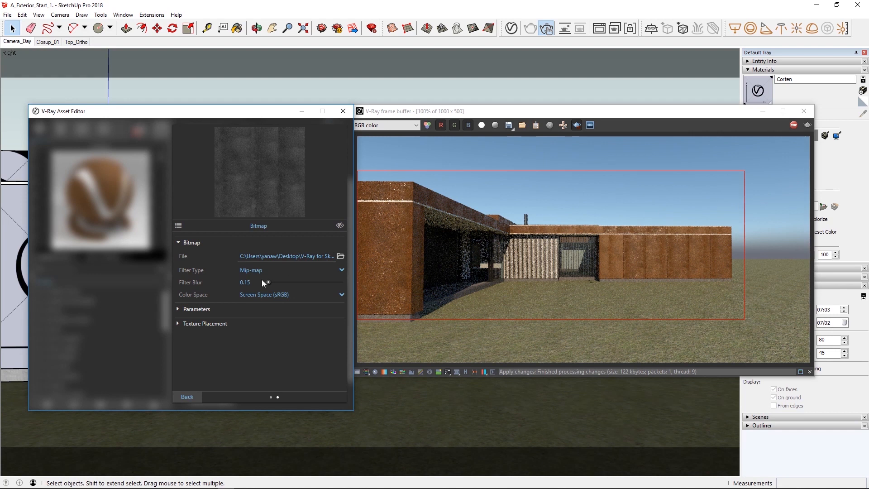
Replace the bump Multi-Sub's entry 3 bitmap file with the copied Corten_Bump path.
left_click(186, 398)
left_click(317, 338)
triple_click(295, 257)
key("ctrl+v")
key("Return")
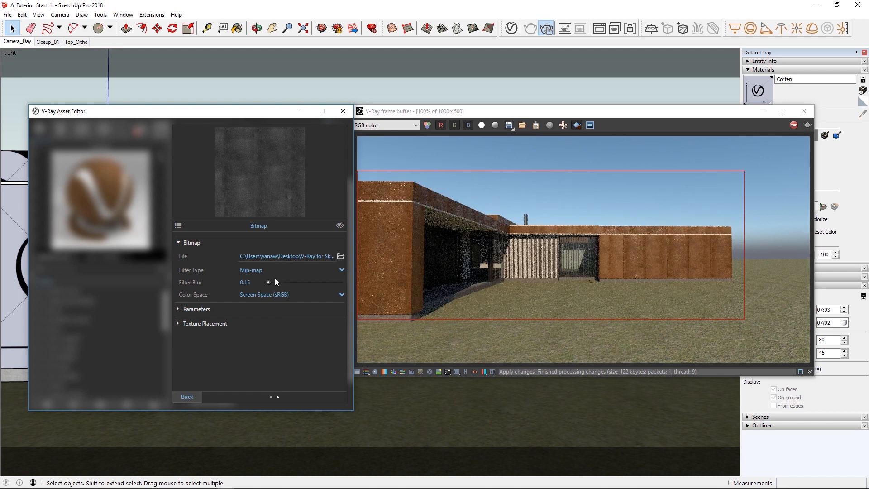
Paste the Corten_Bump path into the bump Multi-Sub's entry 4 bitmap and return to the Multi-Sub texture.
left_click(198, 397)
left_click(317, 350)
key("Return")
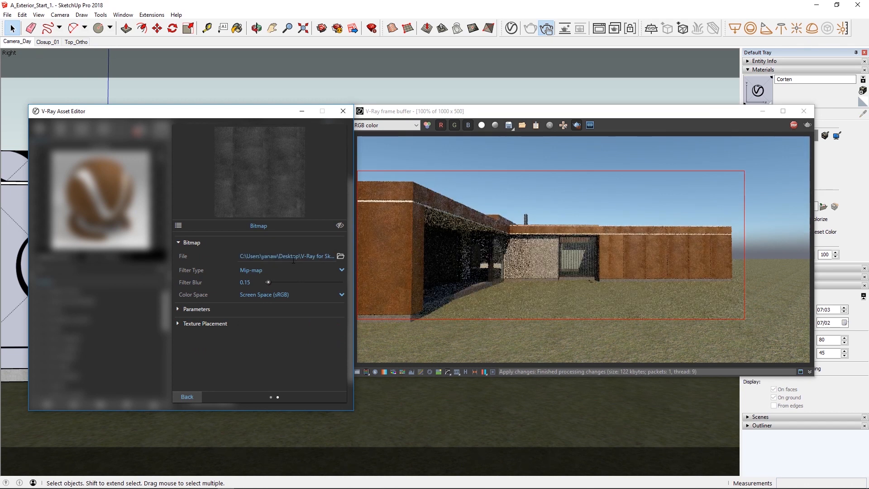
left_click(187, 397)
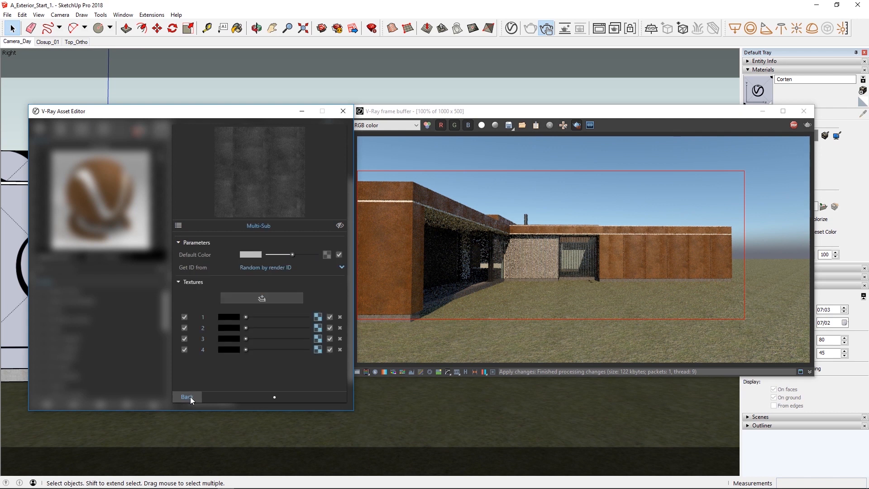
Return to the Corten material settings, set its bump amount to 0.5 and collapse the material parameters.
left_click(194, 396)
double_click(248, 384)
type("0.5")
key("Return")
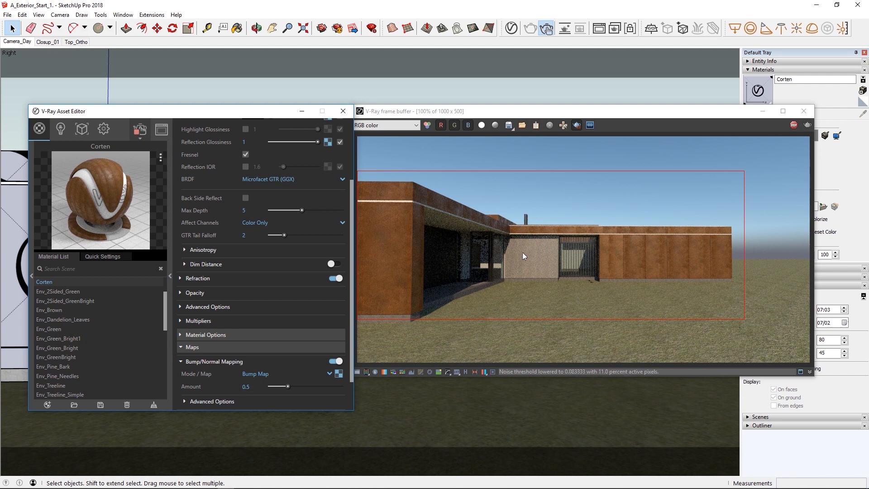
left_click(170, 275)
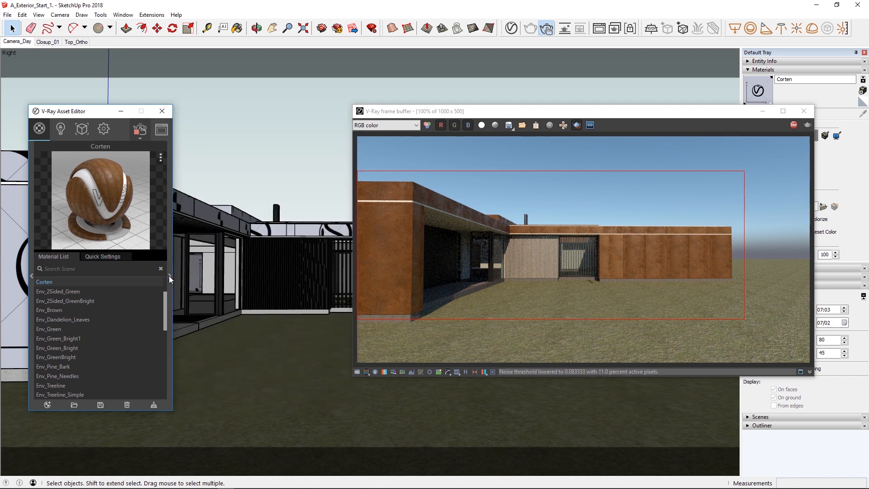
Lock the interactive render camera and apply the Corten material to the wall section with the vertical slats.
left_click(631, 29)
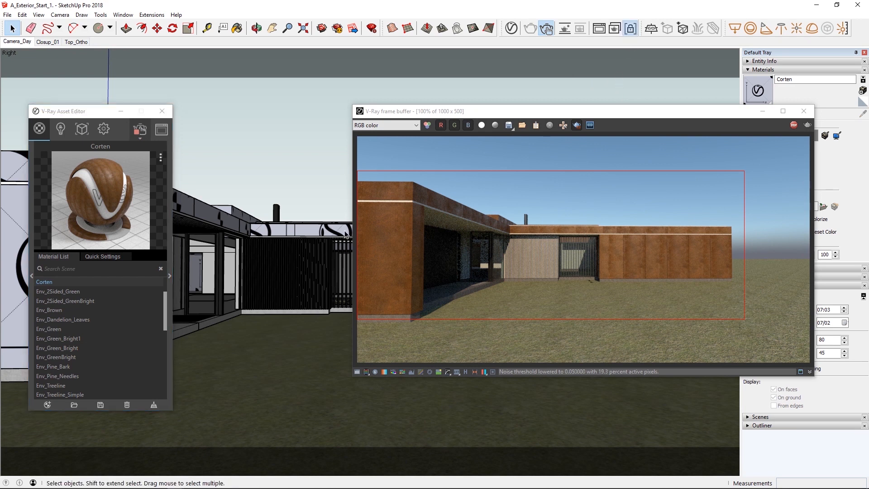
scroll(306, 284, "up", 2)
scroll(307, 284, "up", 3)
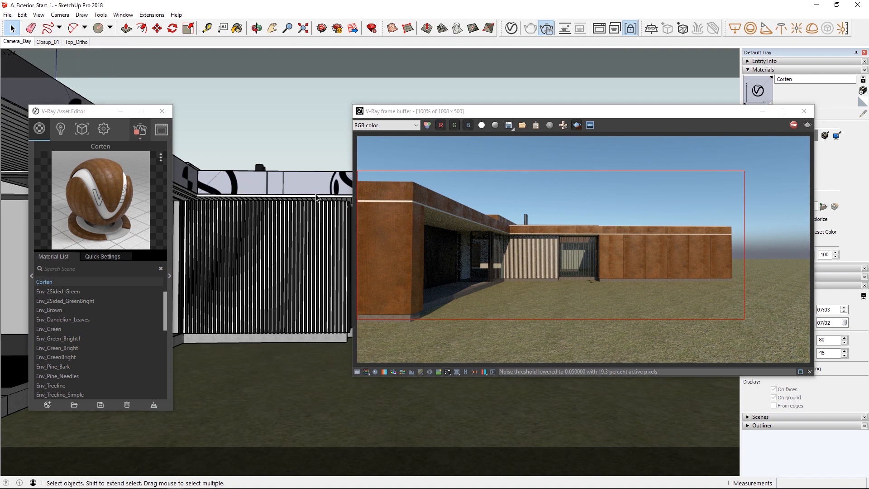
scroll(313, 207, "up", 2)
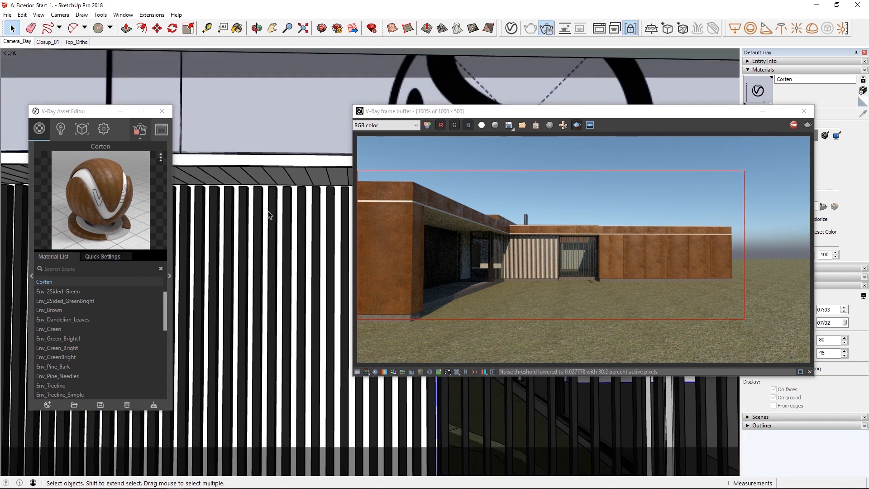
right_click(52, 283)
left_click(51, 289)
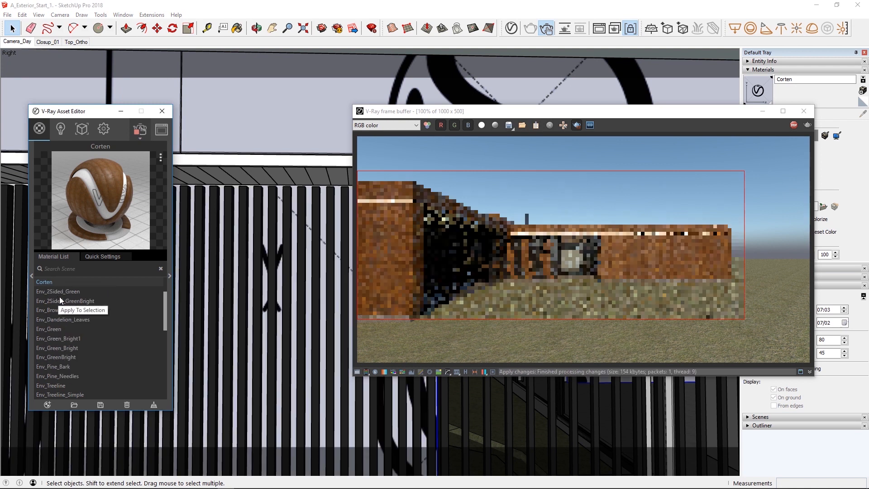
Apply the Concrete_Simple_D02_2m material to the white horizontal trim band above the vertical slats.
left_click(226, 163)
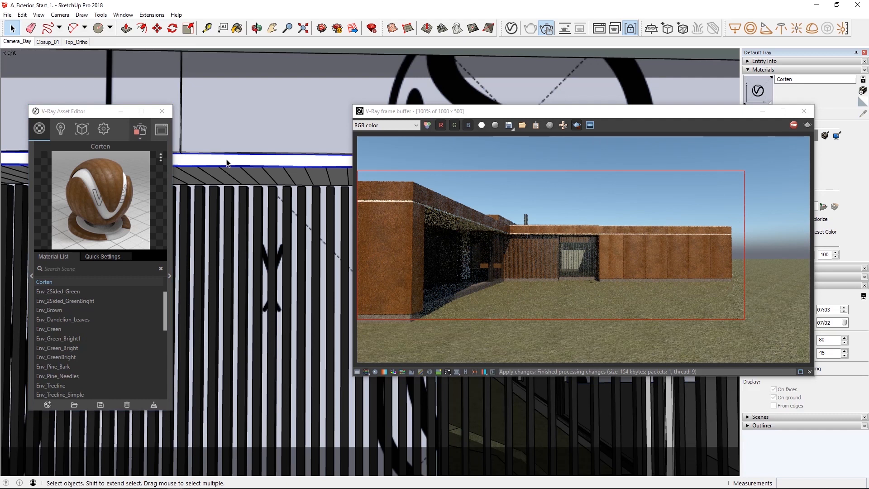
left_click(80, 268)
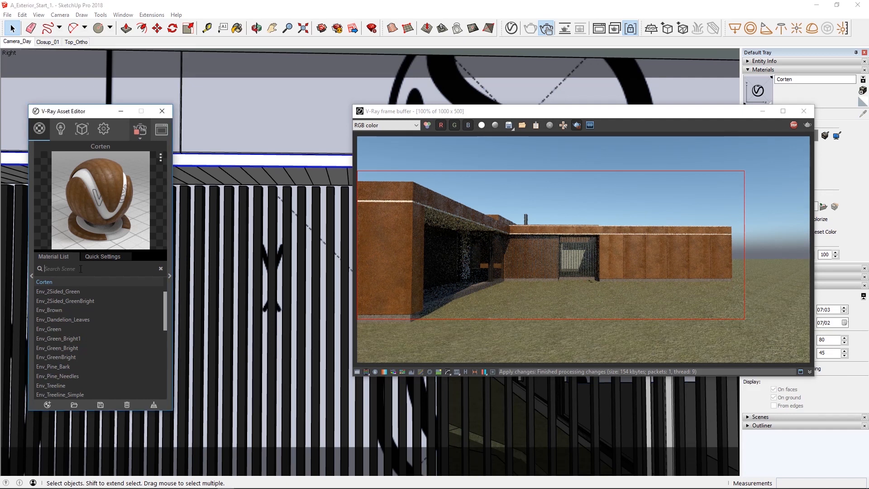
type("concrete")
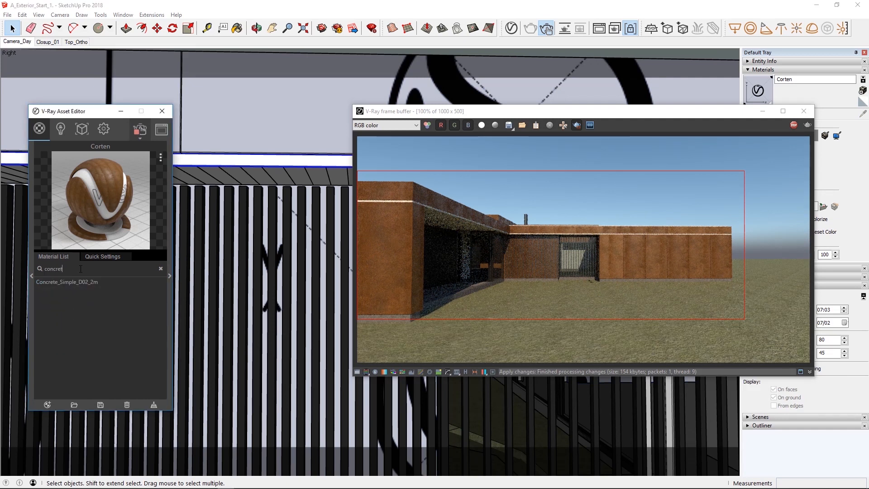
right_click(67, 281)
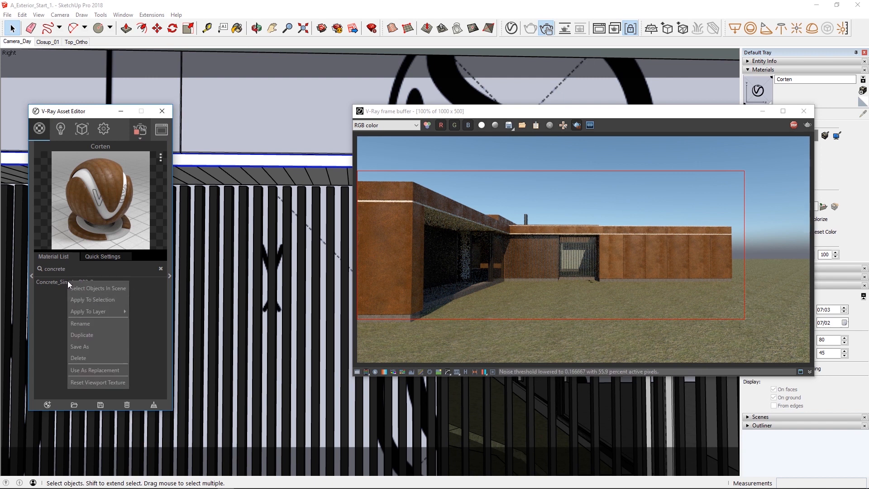
left_click(73, 299)
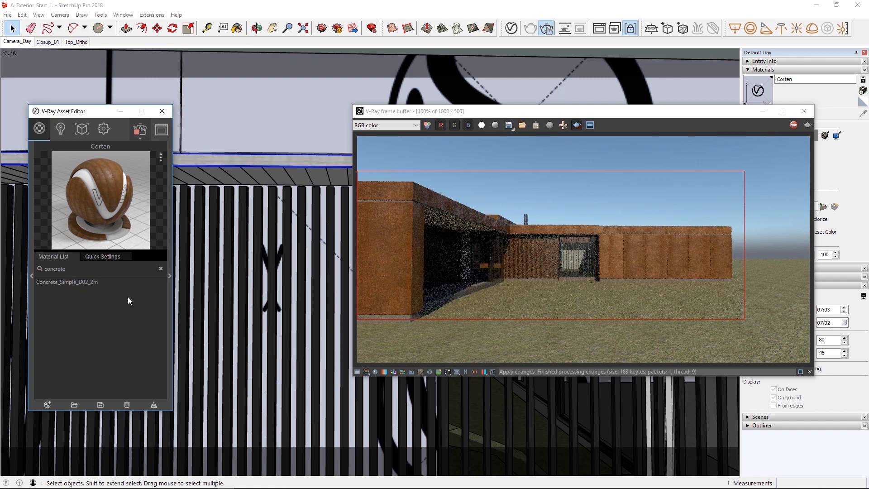
Sample the concrete material from the trim band and set its texture size to 200 cm.
left_click_drag(689, 116, 586, 111)
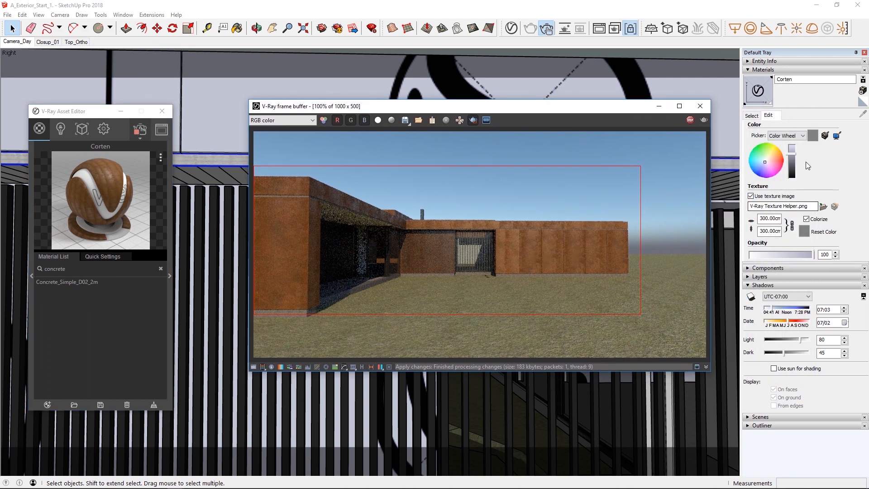
left_click(751, 115)
left_click(862, 114)
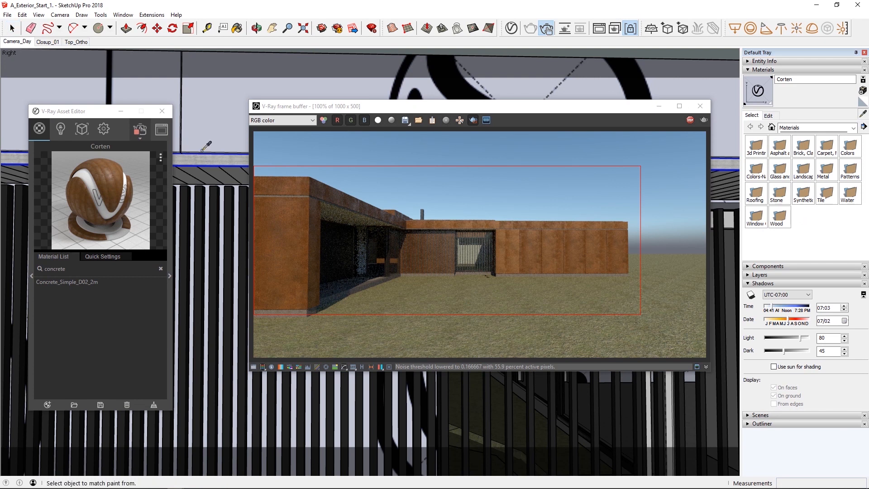
left_click(204, 156)
left_click(769, 116)
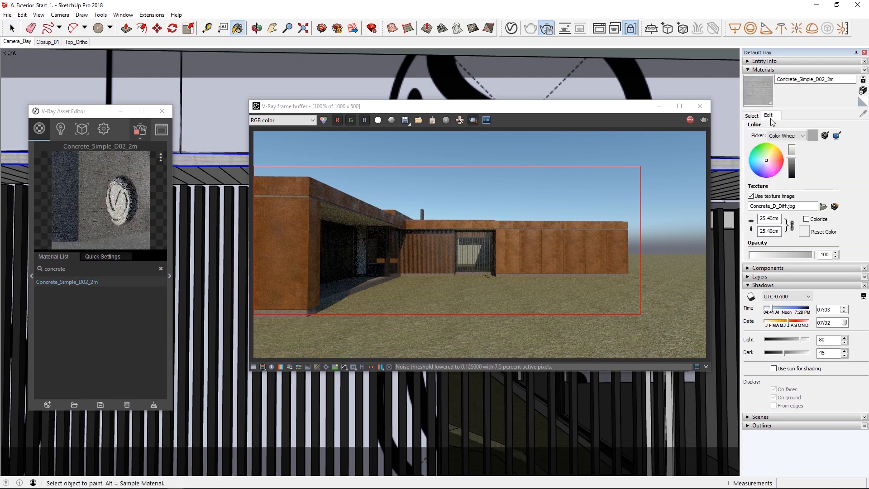
double_click(761, 216)
type("20")
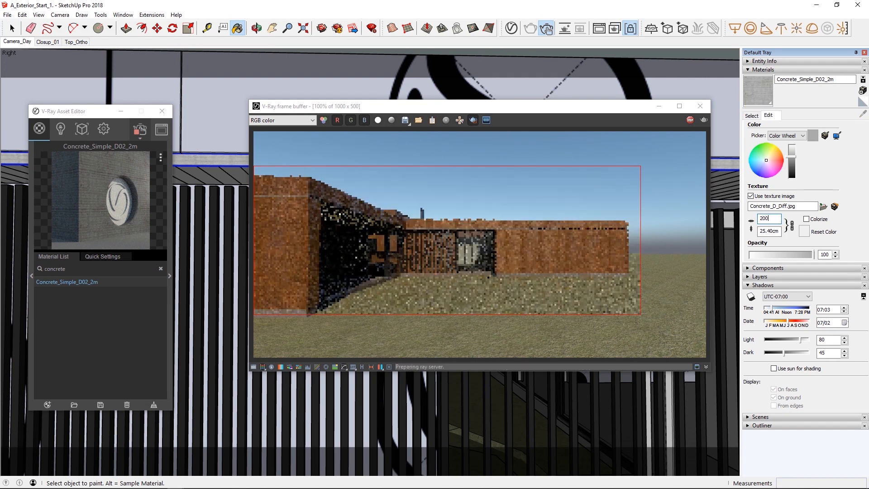
type("0")
key("Return")
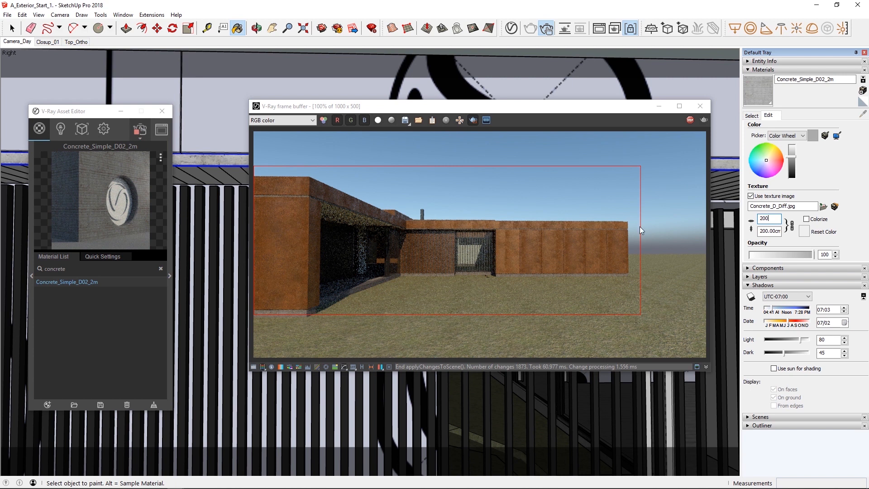
Turn off region rendering, restore the Camera_Day scene view, clear the material search and close the V-Ray Asset Editor.
left_click(473, 120)
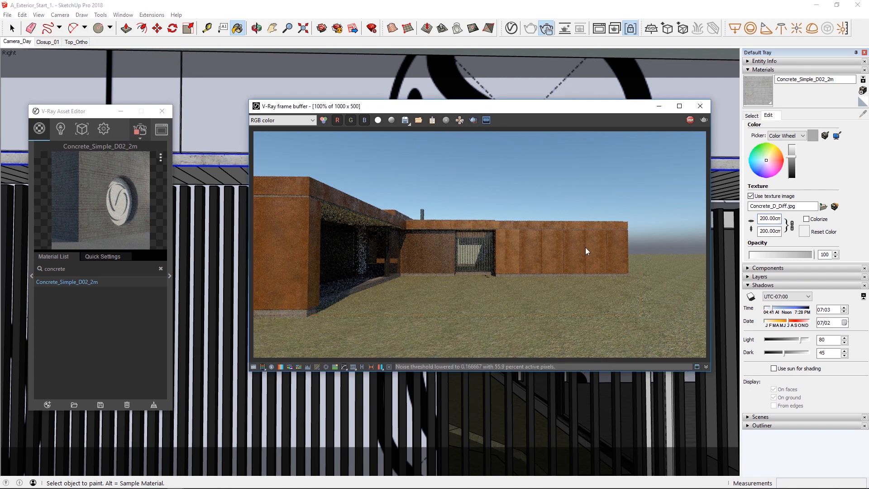
left_click(13, 42)
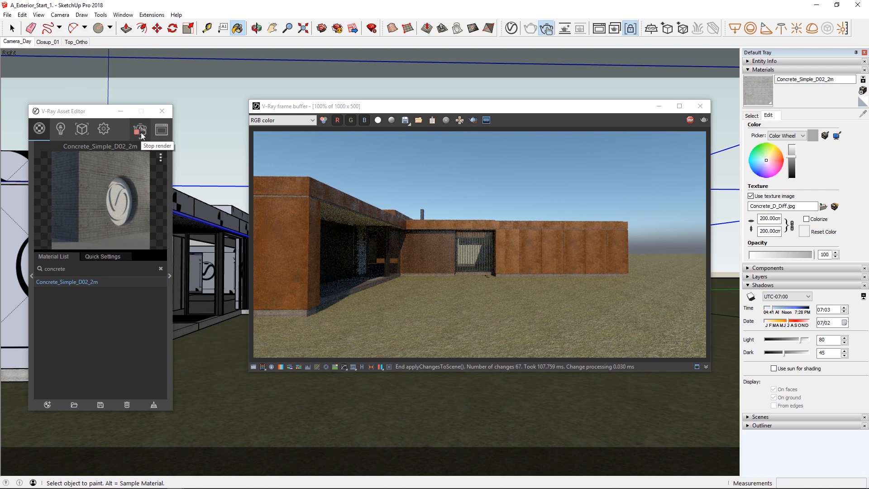
key("space")
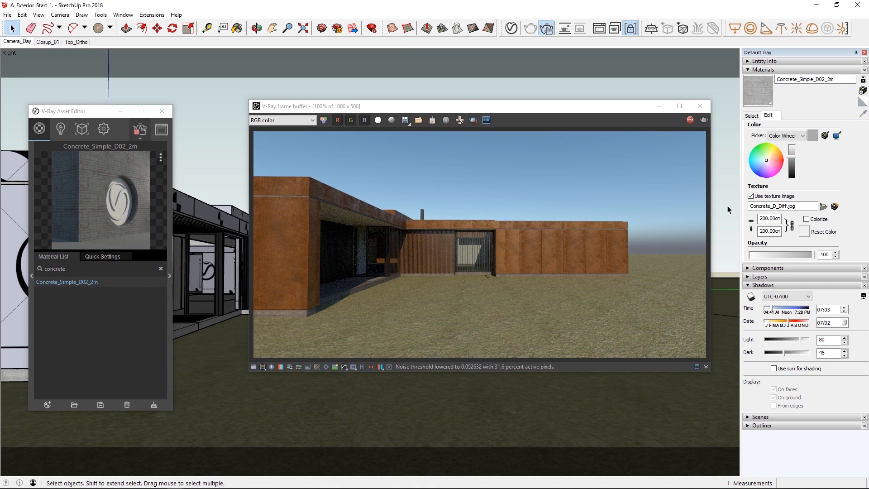
left_click(160, 268)
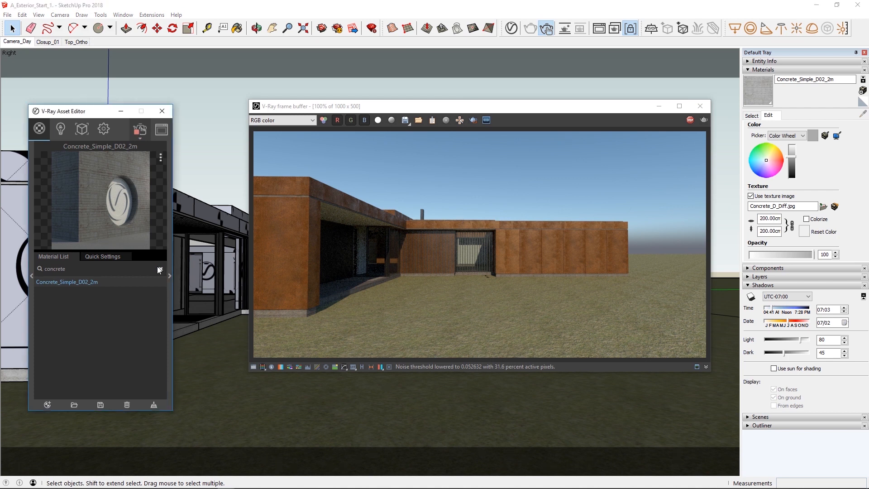
left_click(162, 111)
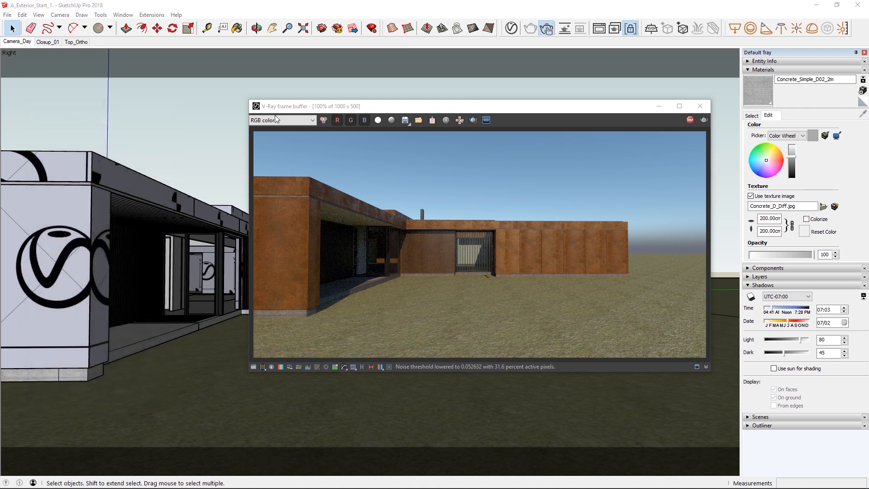
Make the 03_Ground_HighPoly layer visible and unlock the interactive render camera.
left_click(761, 277)
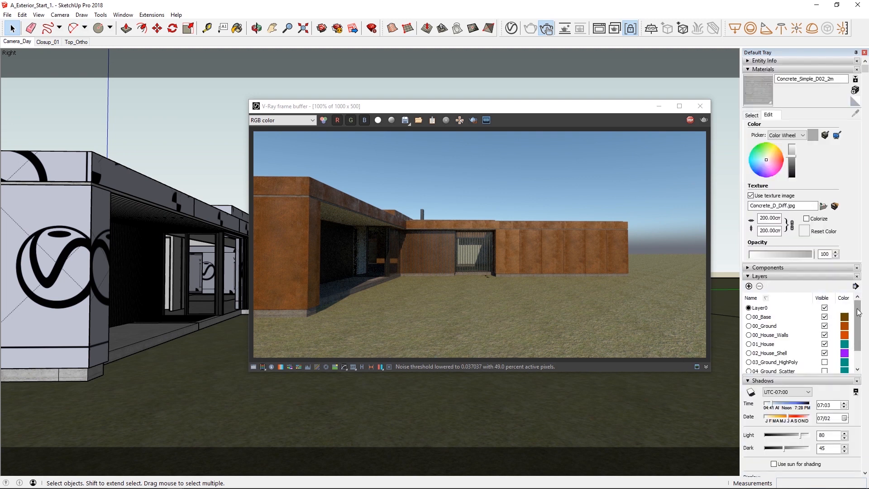
left_click_drag(859, 312, 858, 325)
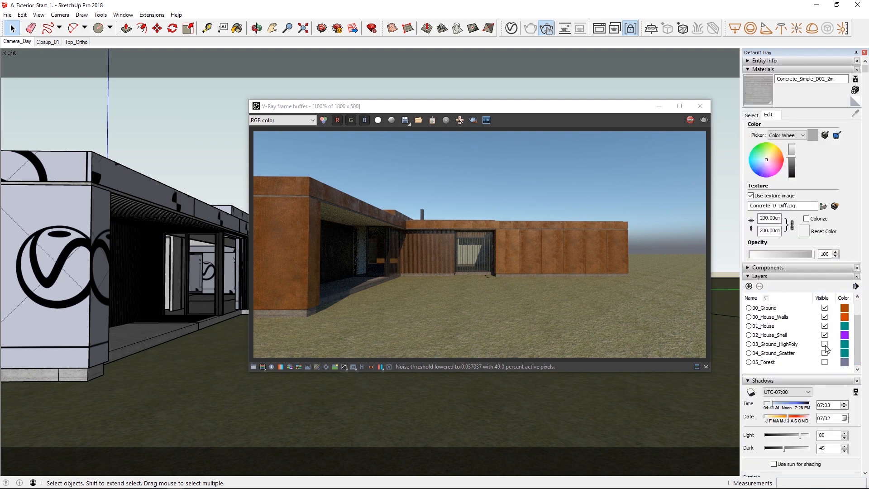
left_click(825, 346)
left_click(825, 345)
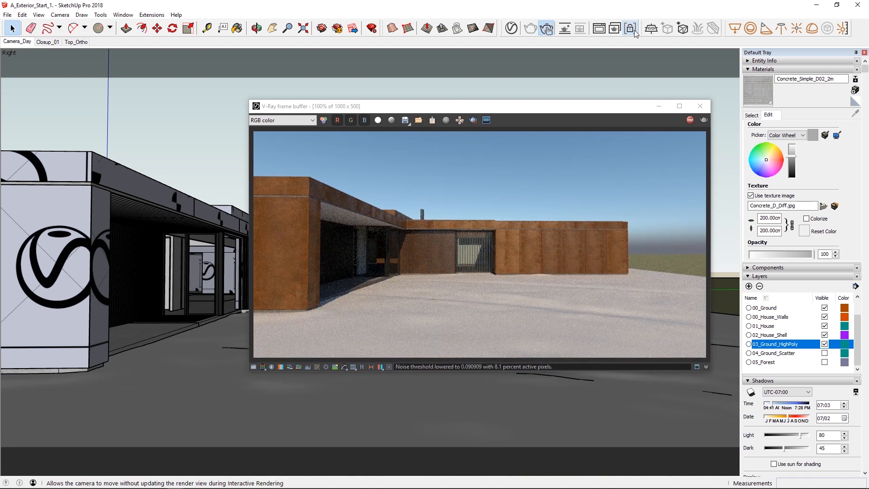
mouse_move(235, 195)
middle_mouse_down()
mouse_move(135, 133)
mouse_move(140, 194)
middle_mouse_up()
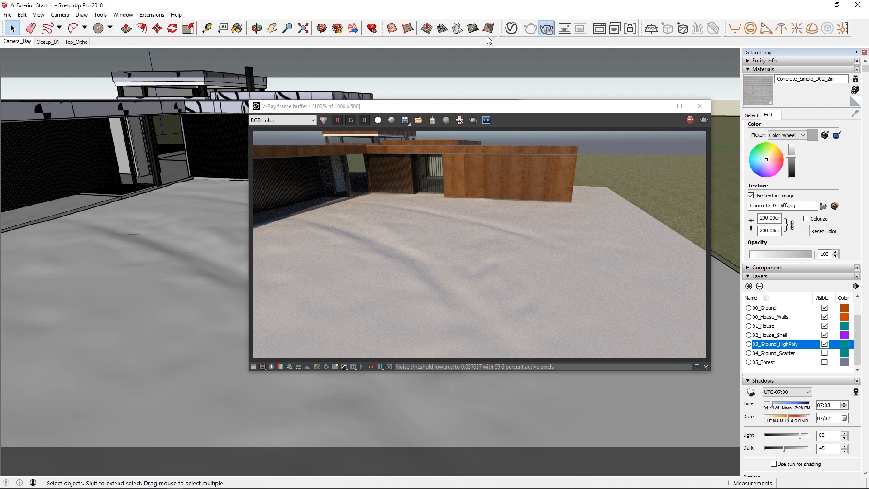
Create a new Generic V-Ray material named Ground and apply it to the high-poly ground surface.
left_click(511, 28)
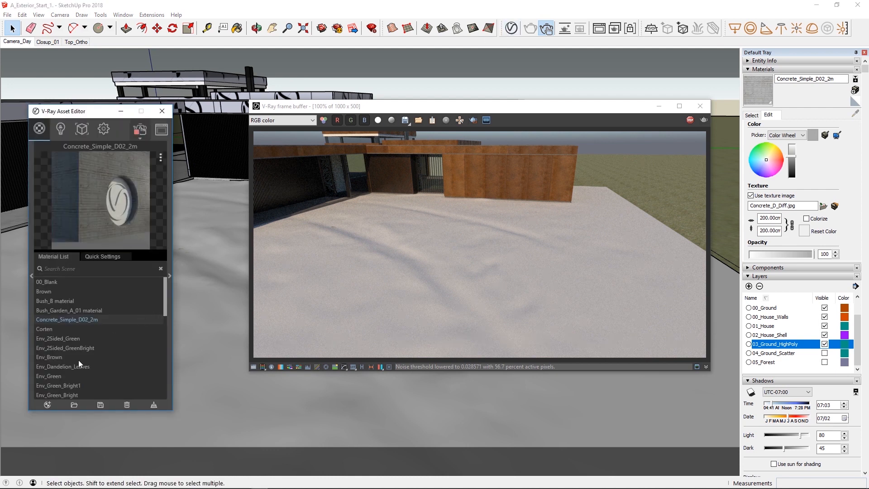
left_click(47, 404)
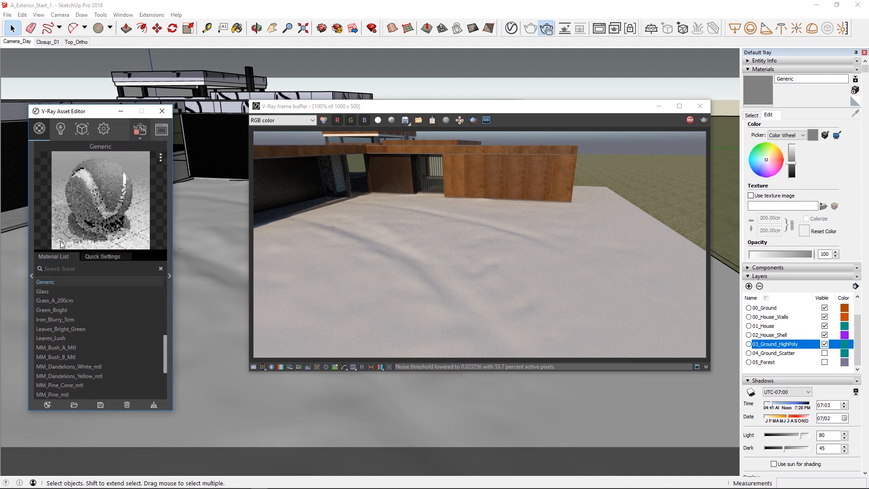
double_click(46, 281)
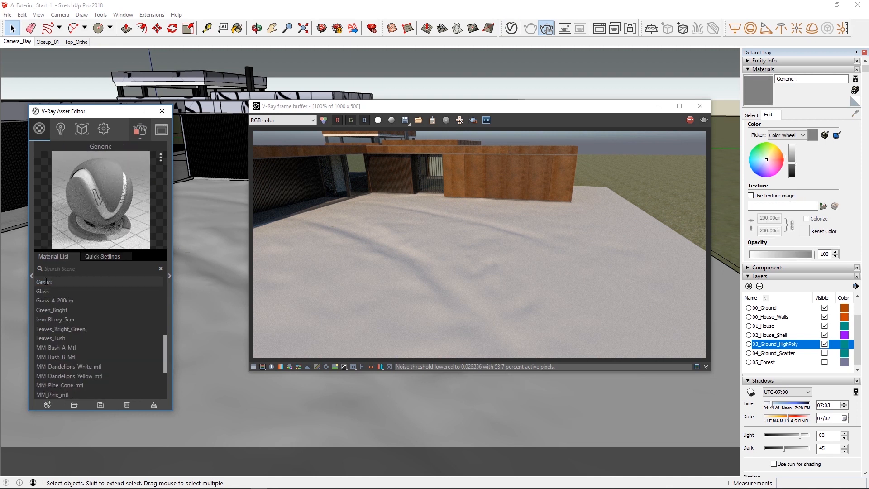
key("BackSpace")
key("BackSpace")
key("BackSpace")
key("BackSpace")
key("BackSpace")
type("Ground")
key("Return")
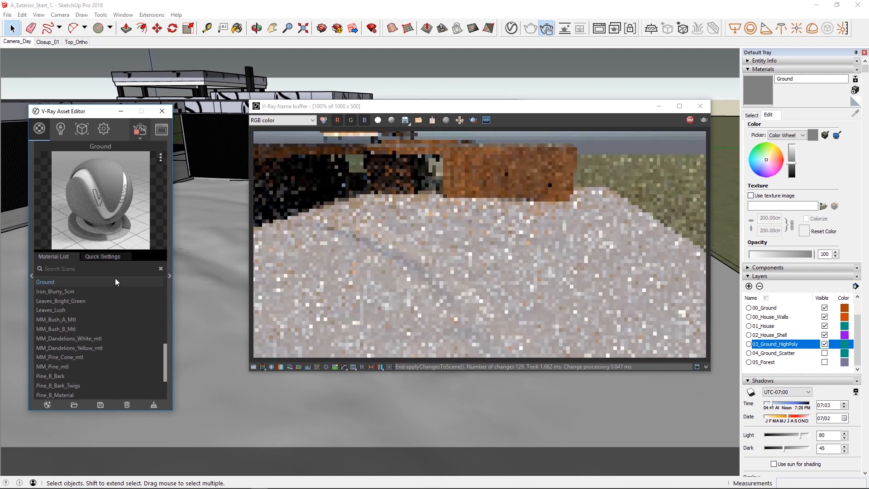
right_click(48, 287)
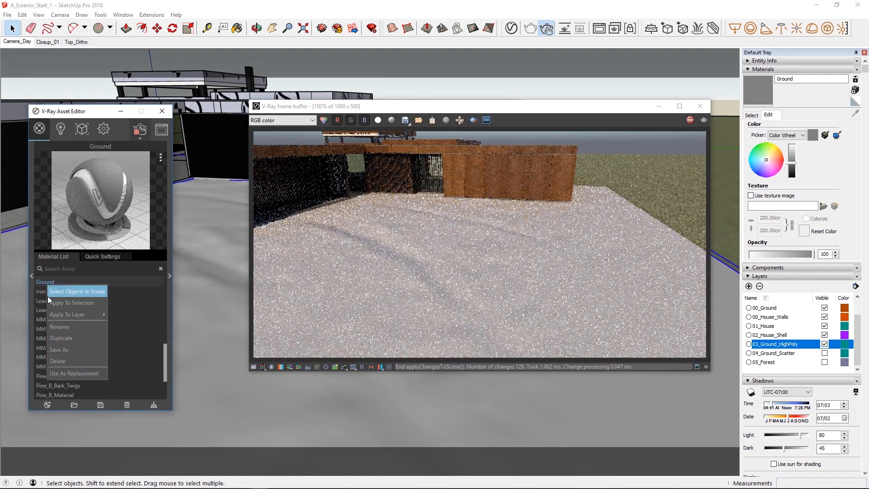
left_click(64, 302)
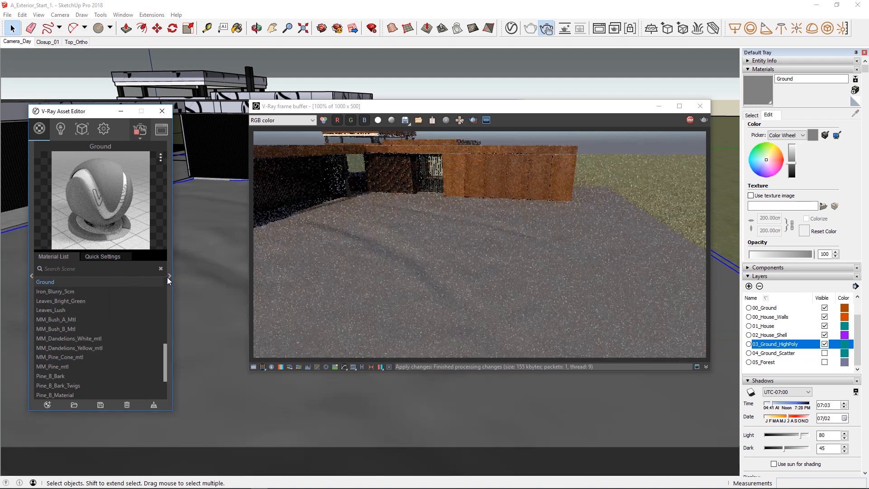
Assign a Mix (Map) texture to the Ground material's diffuse slot and return to the material settings.
left_click(169, 277)
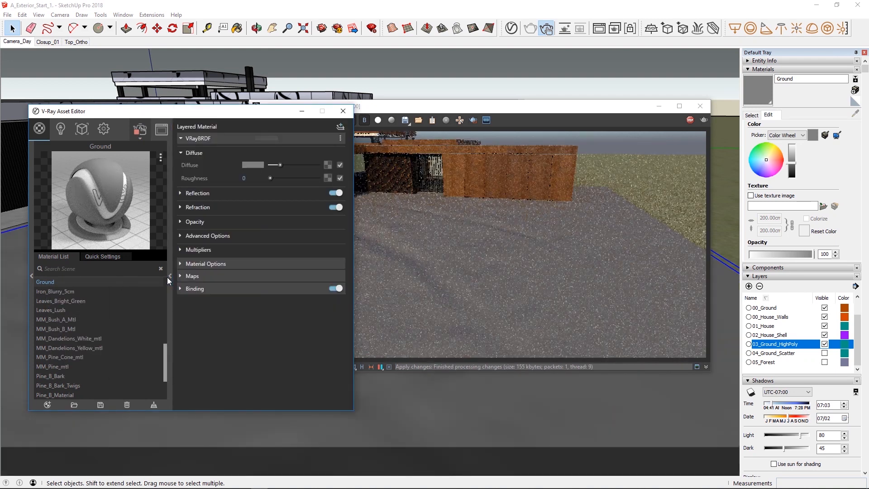
left_click(327, 165)
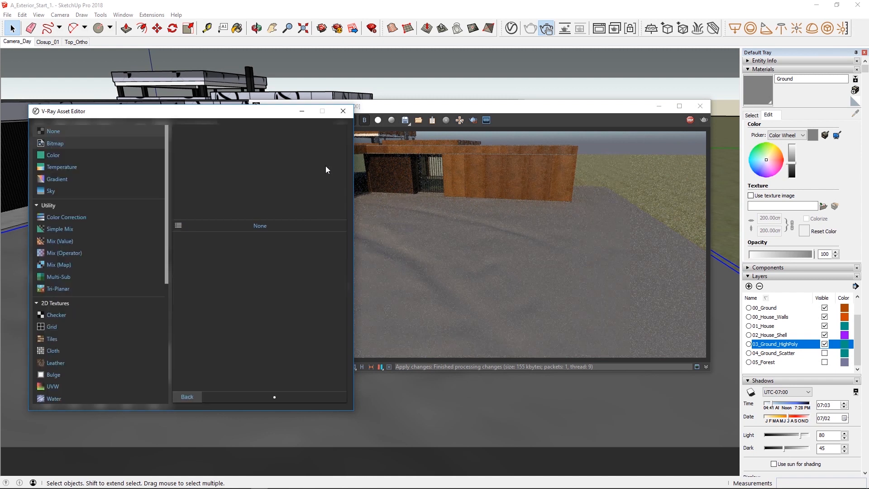
left_click(61, 264)
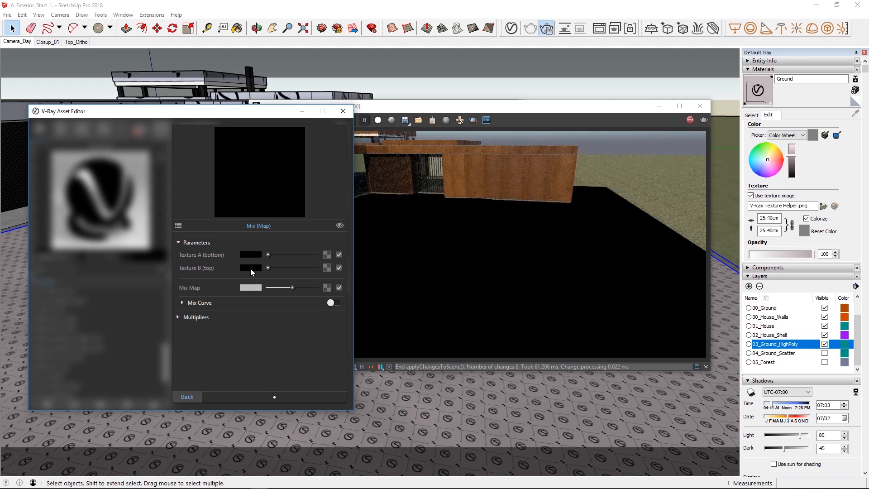
left_click(187, 397)
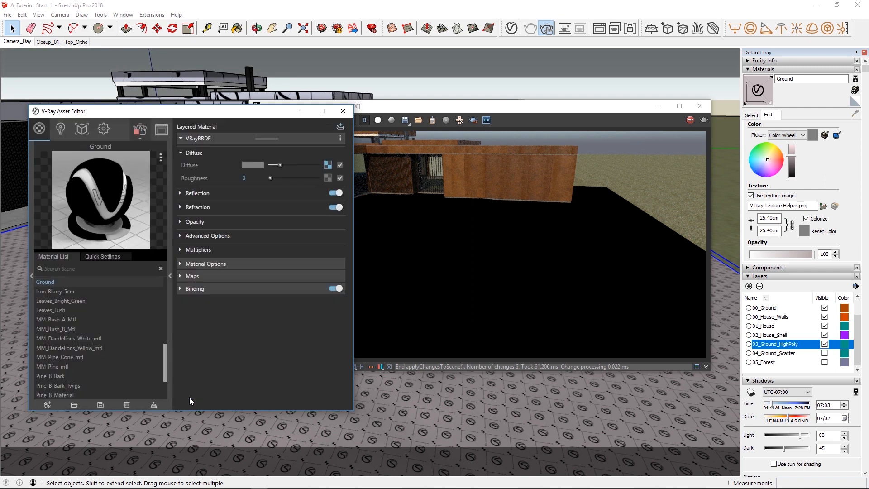
Copy the diffuse texture of Grass_A_200cm into the Texture B (top) slot of the Ground material's Mix (Map).
left_click_drag(165, 365, 146, 340)
left_click(80, 292)
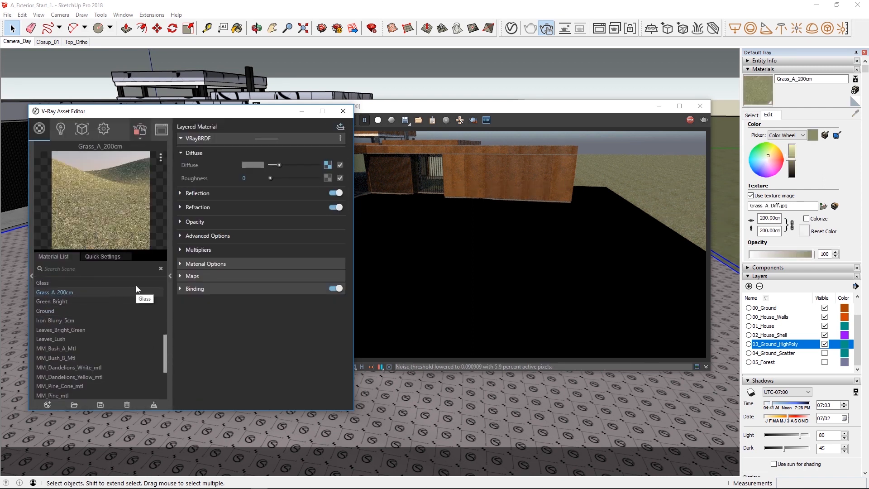
right_click(327, 164)
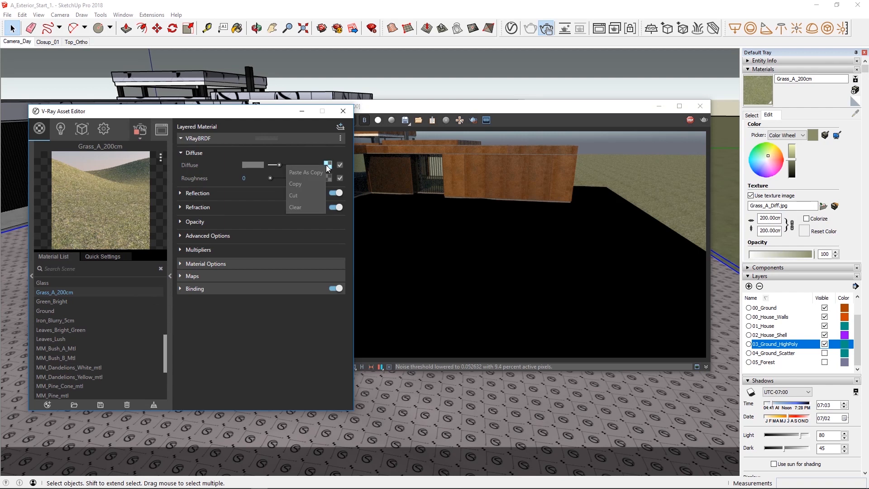
left_click(306, 176)
left_click(44, 310)
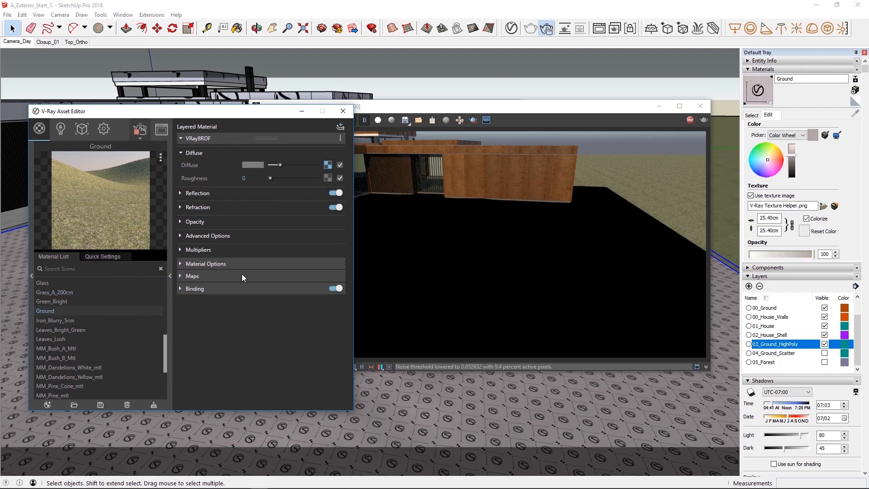
left_click(328, 166)
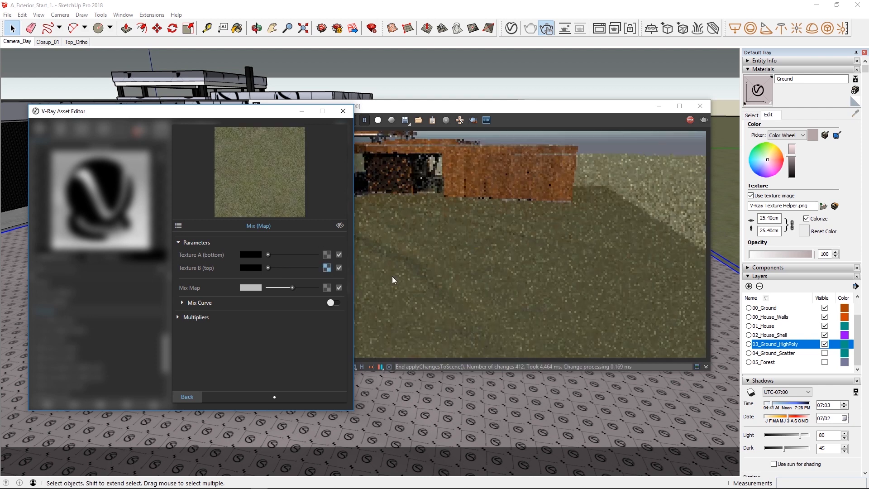
Turn on region rendering and draw a render region over the ground in front of the house.
left_click(456, 298)
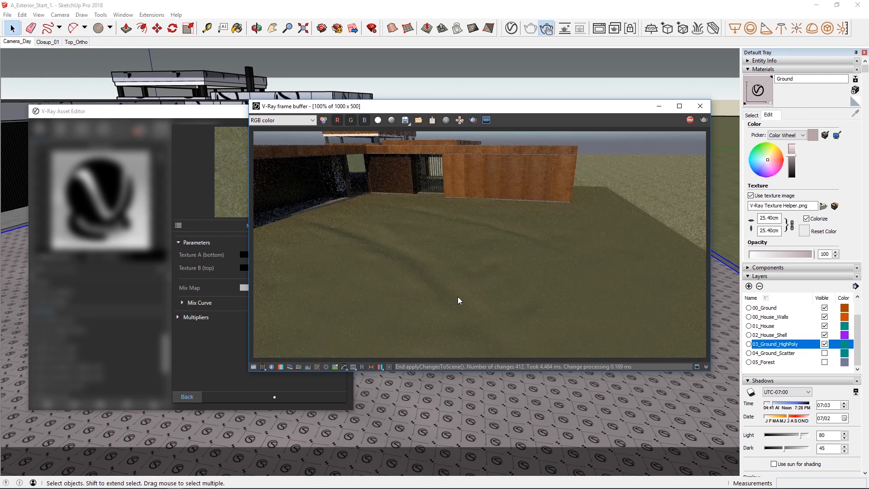
left_click(473, 120)
mouse_move(345, 217)
left_mouse_down()
mouse_move(462, 301)
mouse_move(607, 347)
left_mouse_up()
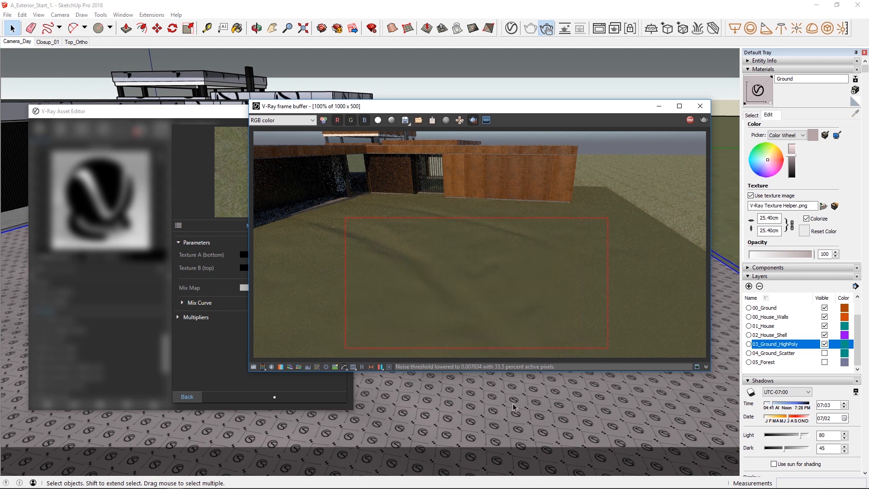
Apply the V-Ray Tri-Planar projection (World) to the selected high-poly ground.
right_click(498, 407)
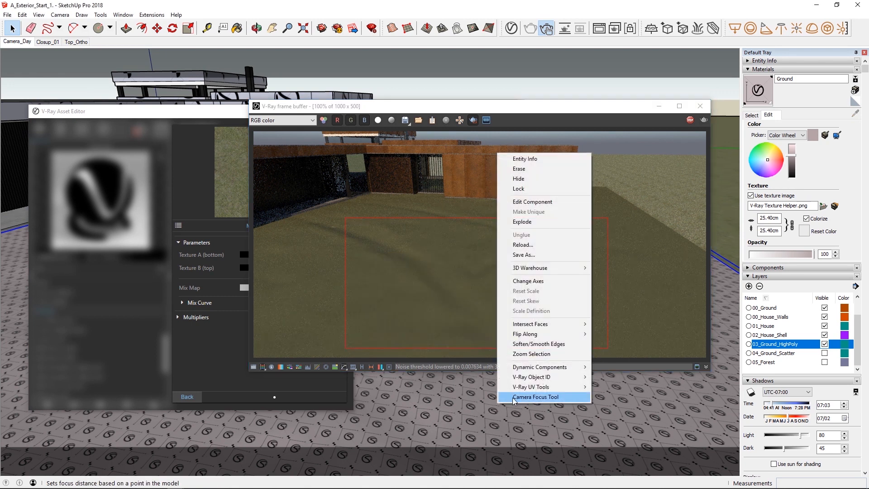
mouse_move(556, 392)
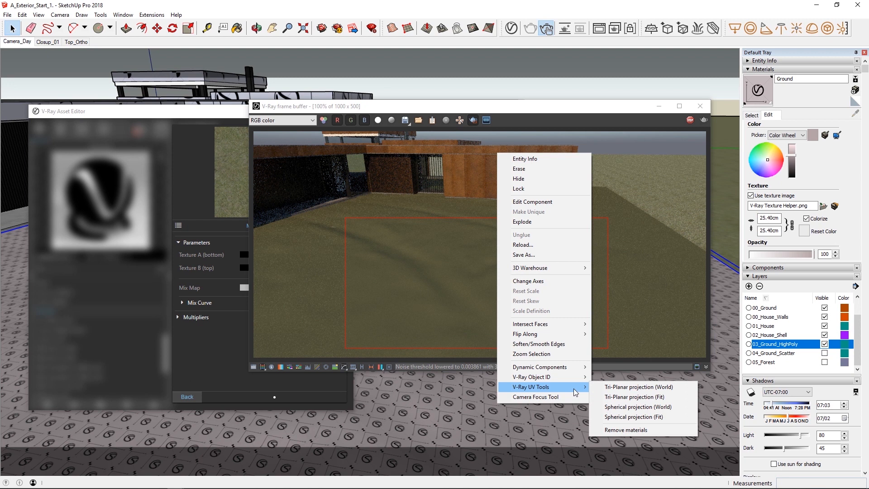
left_click(621, 387)
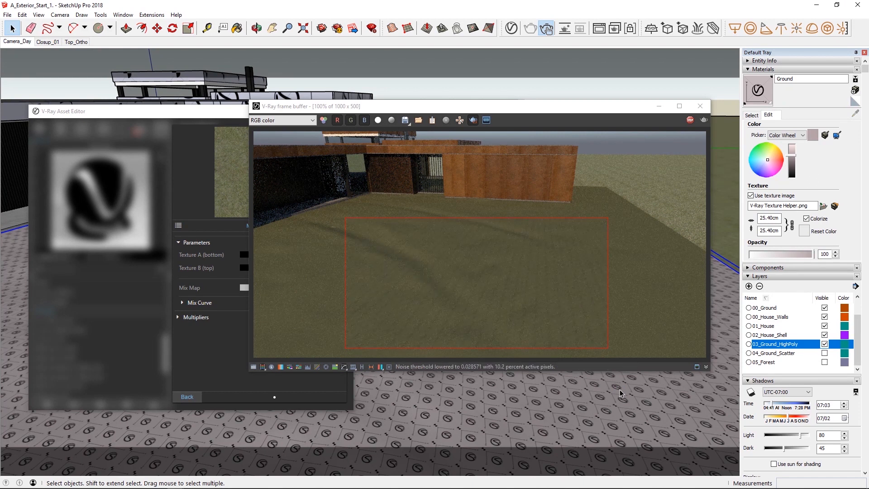
Set the Ground material's texture width to 200 cm and inspect the rendered ground up close.
left_click(761, 218)
double_click(761, 217)
type("200")
key("Return")
key("Return")
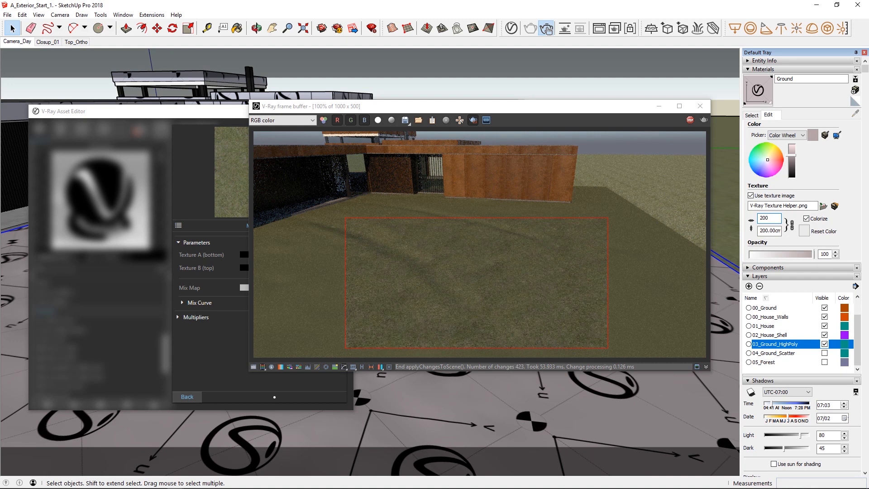
scroll(545, 315, "up", 1)
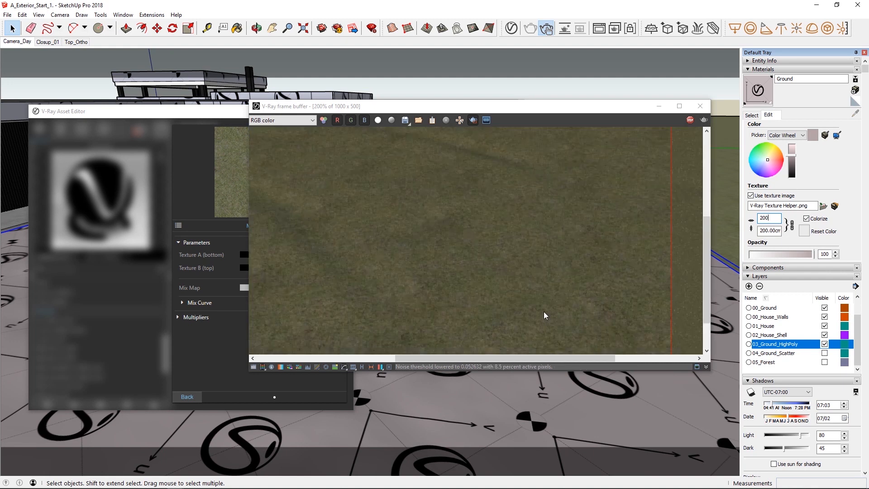
scroll(546, 315, "down", 1)
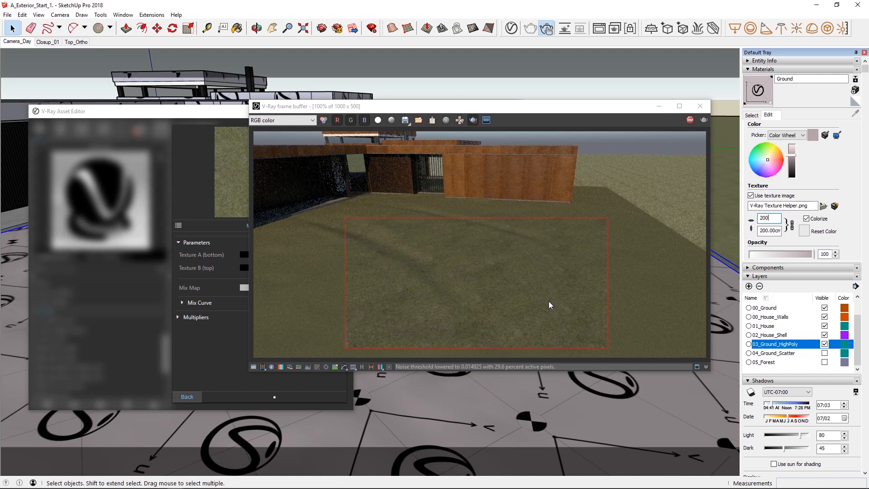
Copy the diffuse texture of Soil_C01_200cm into the Texture A (bottom) slot of the Ground material's Mix (Map).
left_click(208, 343)
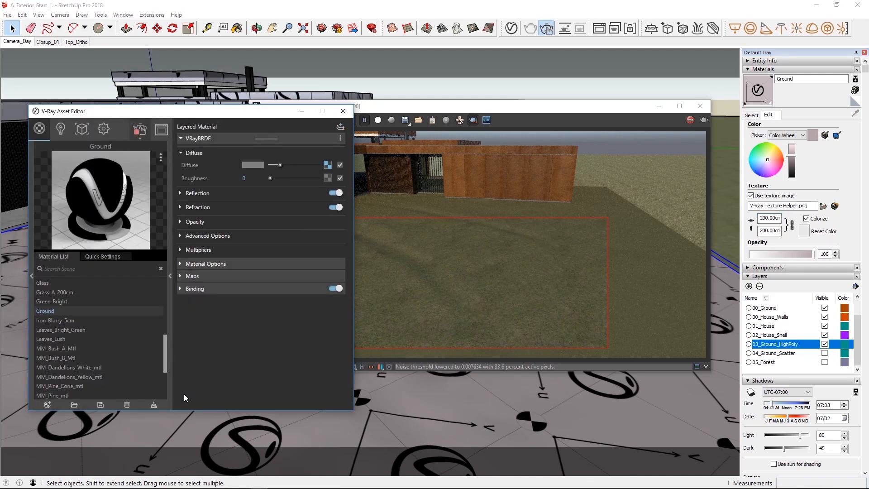
left_click(185, 397)
left_click_drag(165, 365, 166, 394)
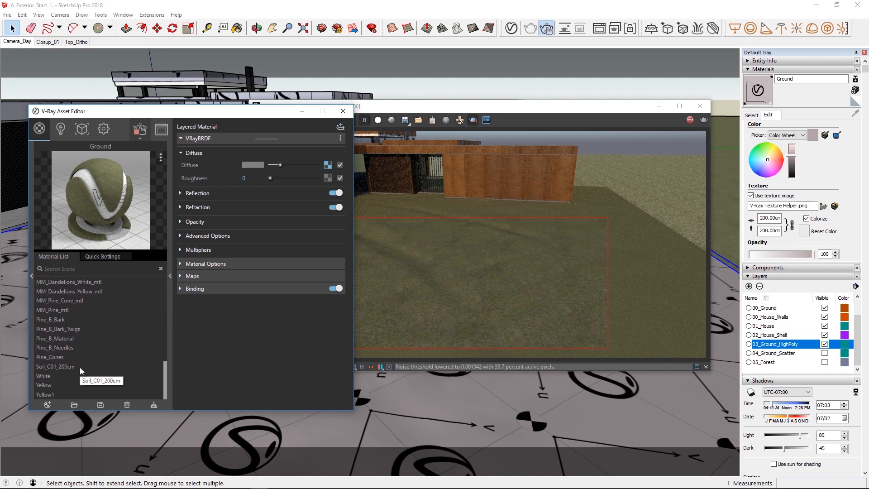
left_click(80, 368)
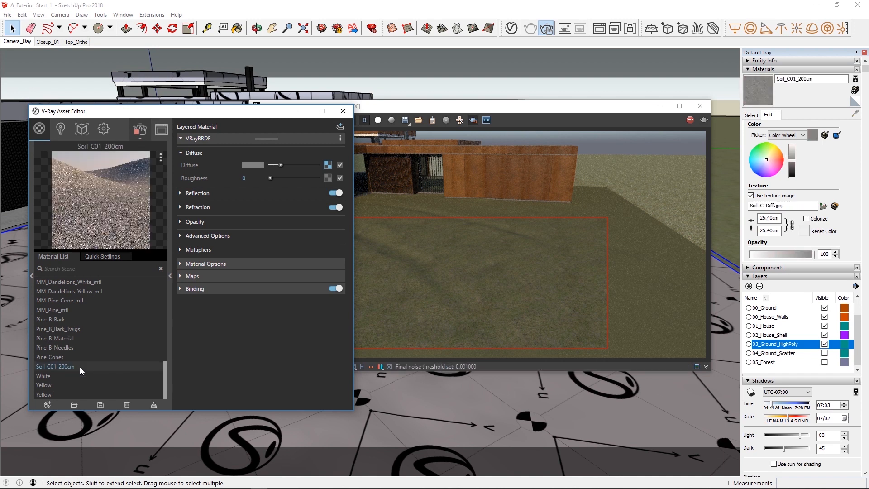
right_click(327, 165)
left_click(319, 185)
left_click_drag(167, 388, 164, 354)
left_click(53, 322)
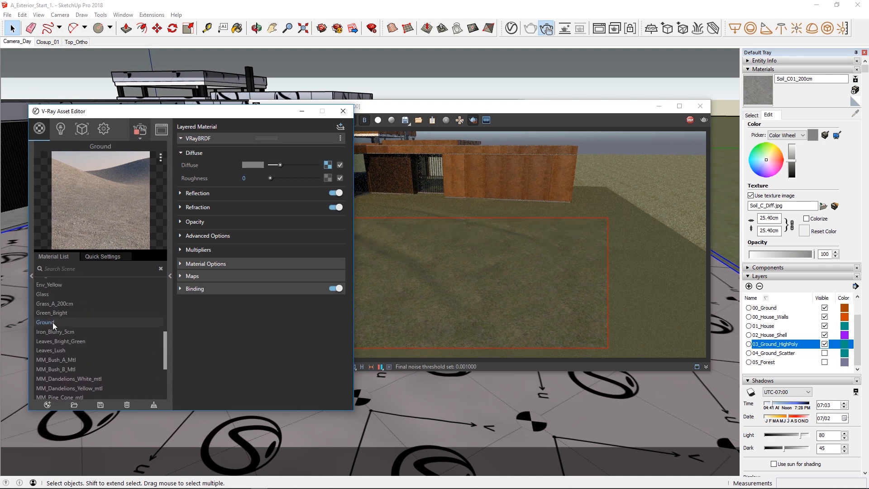
left_click(328, 166)
right_click(326, 256)
left_click(324, 259)
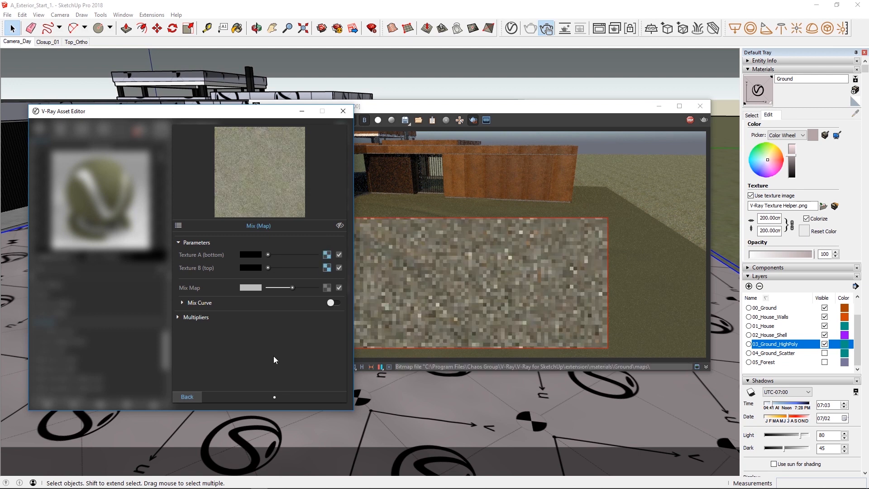
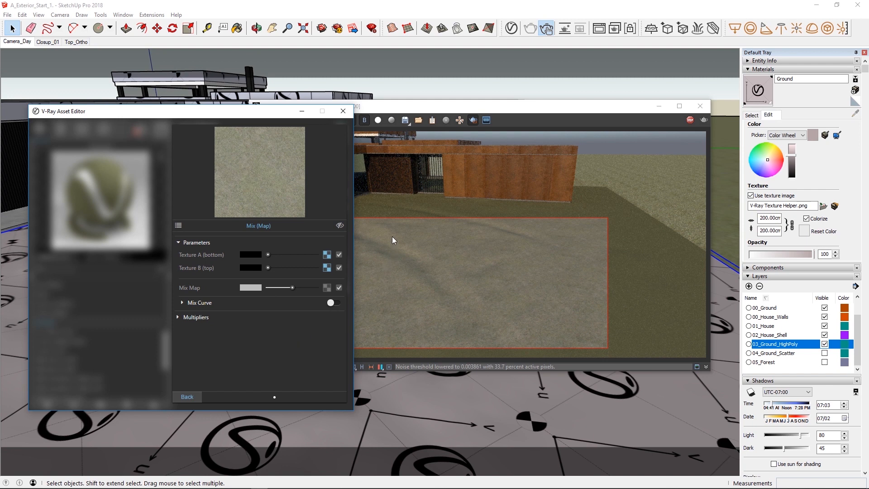
left_click(63, 15)
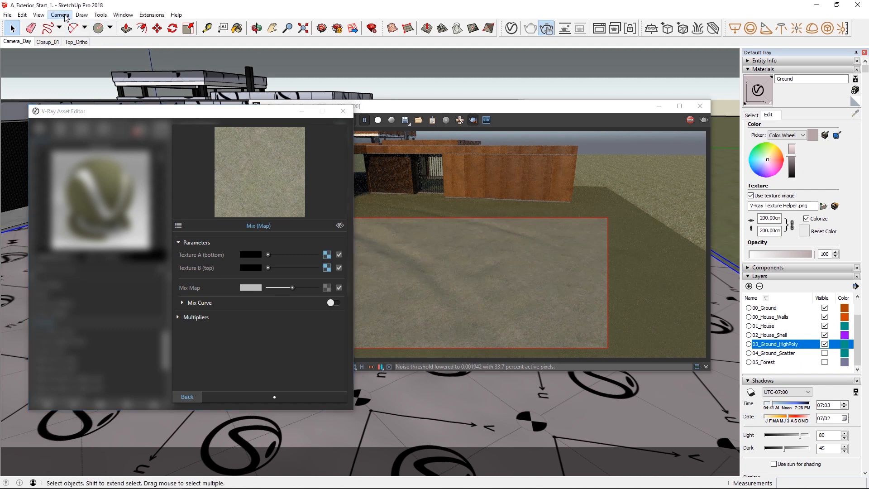
left_click(65, 16)
mouse_move(154, 47)
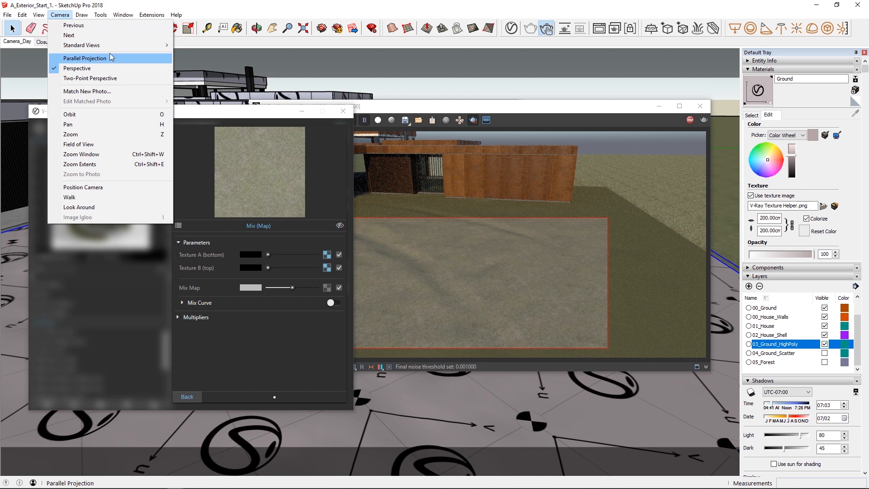
left_click(208, 5)
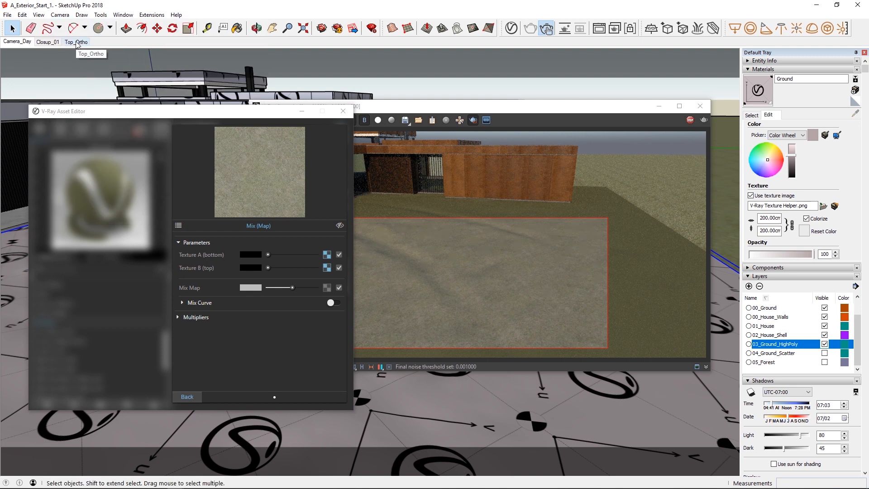
left_click(399, 251)
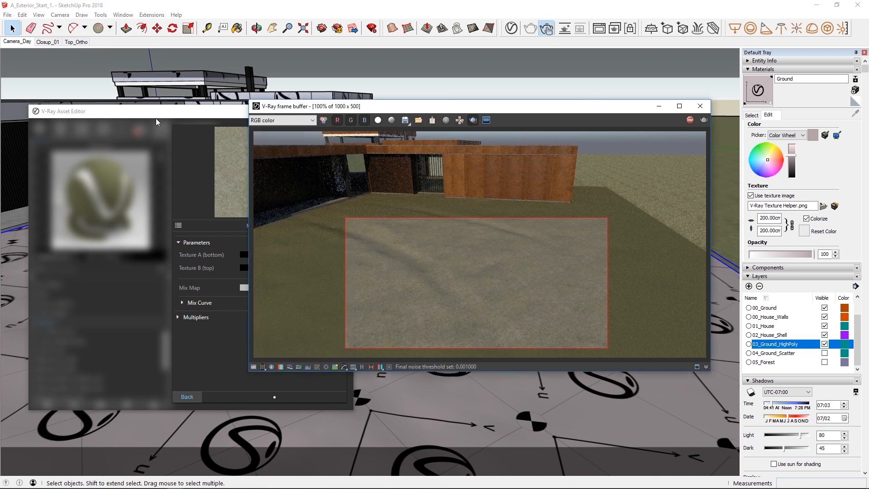
left_click(7, 15)
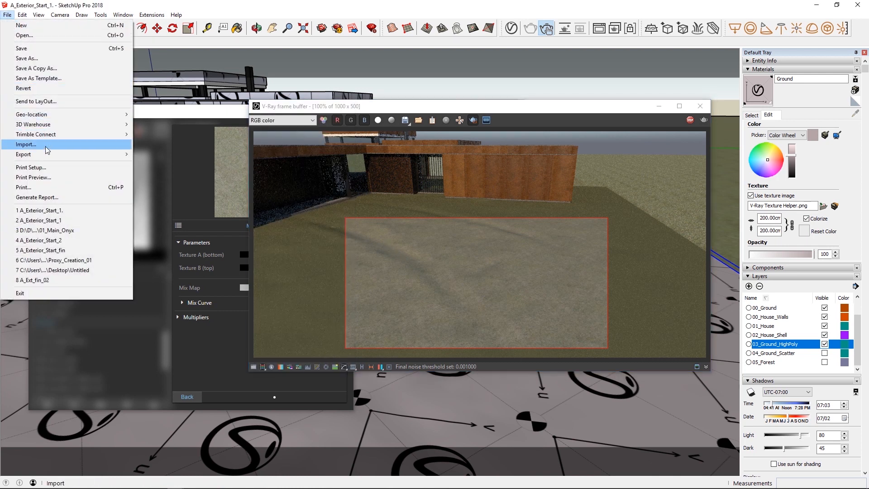
mouse_move(129, 156)
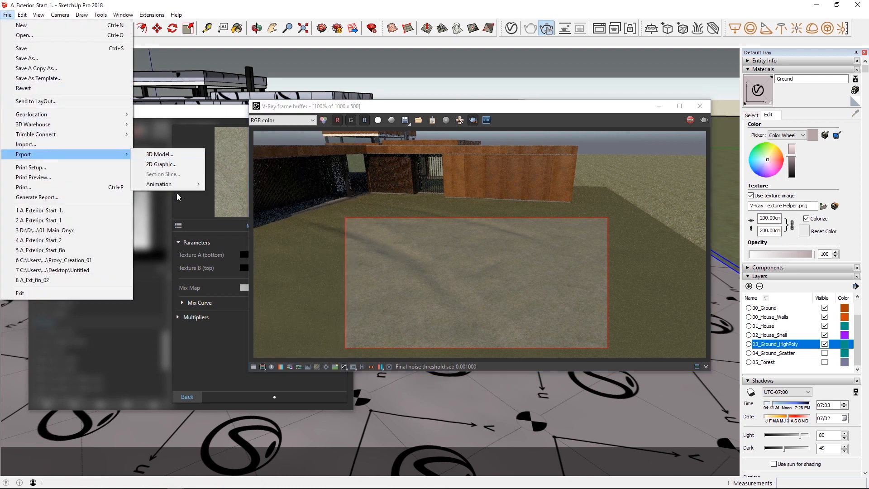
left_click(196, 354)
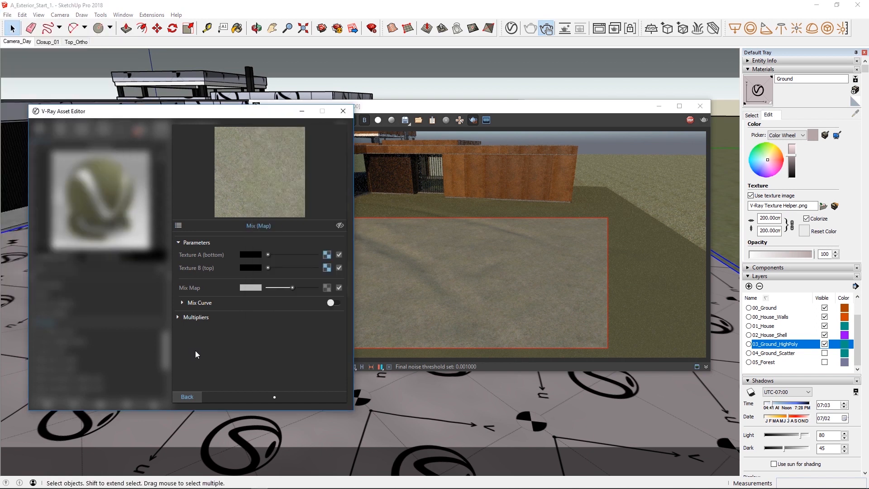
Assign a Tri-Planar texture to the Mix Map slot and load the black-and-white curved track mask bitmap as its Texture X.
left_click(326, 288)
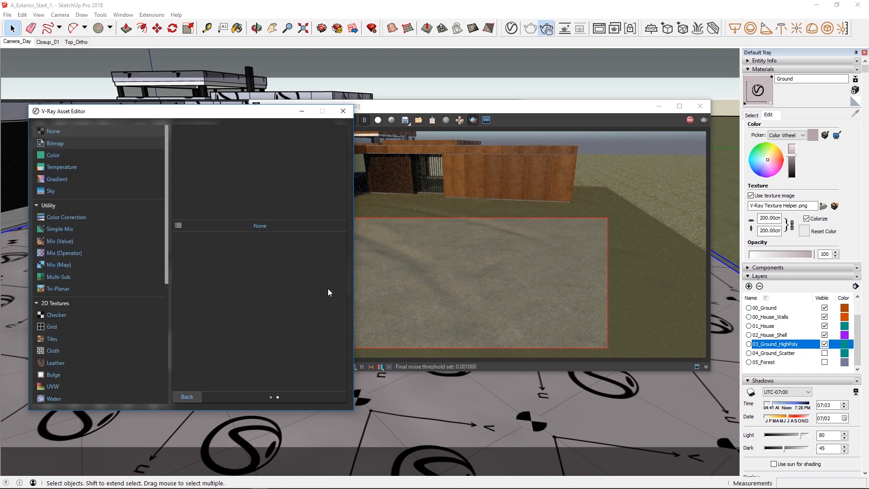
left_click(53, 293)
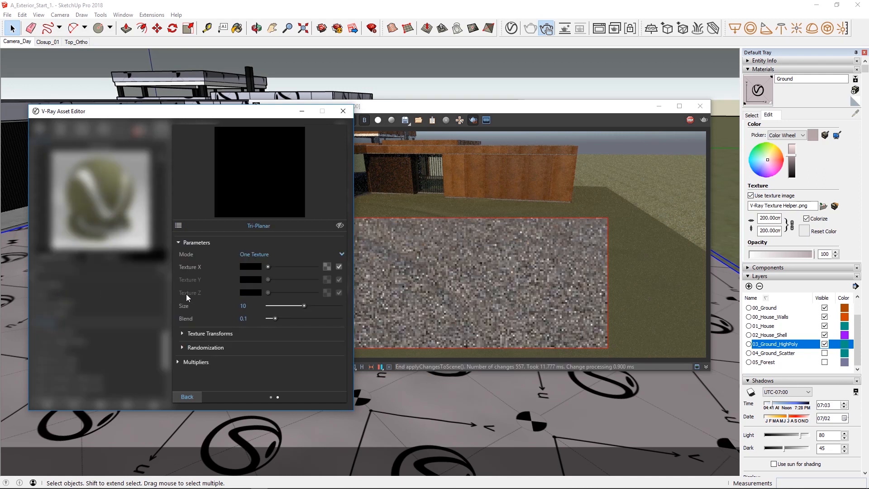
left_click(327, 268)
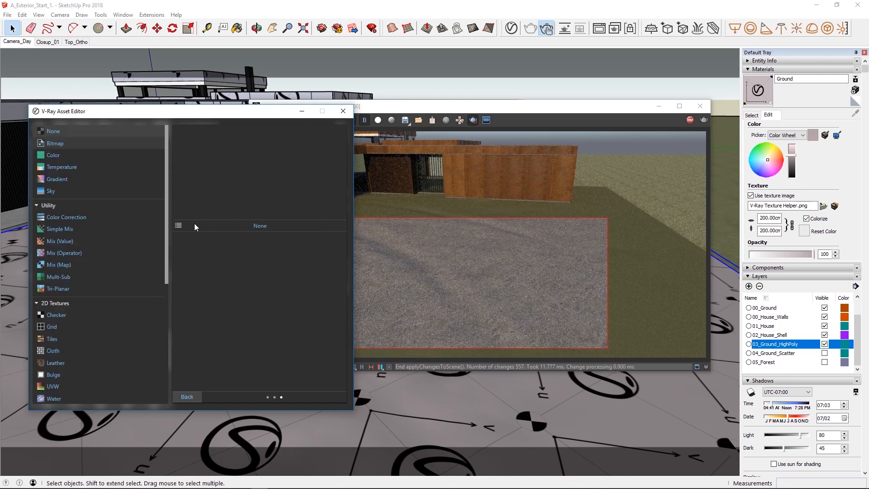
left_click(72, 143)
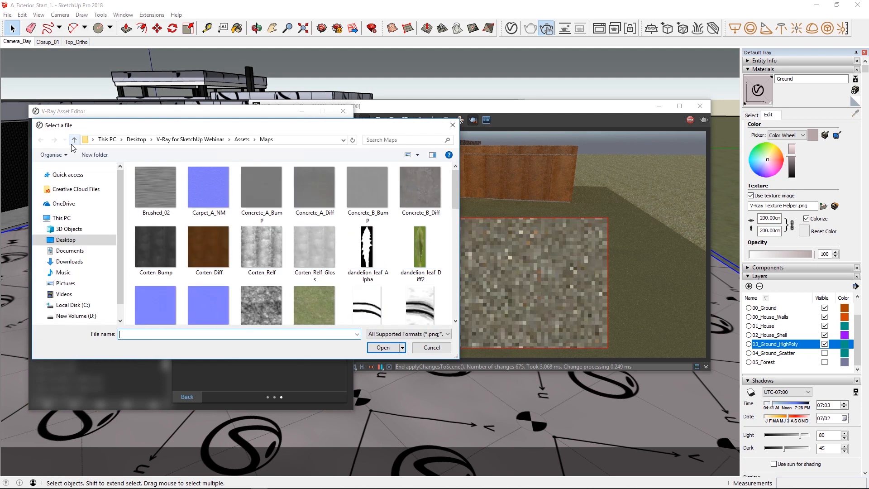
left_click(367, 305)
left_click(383, 347)
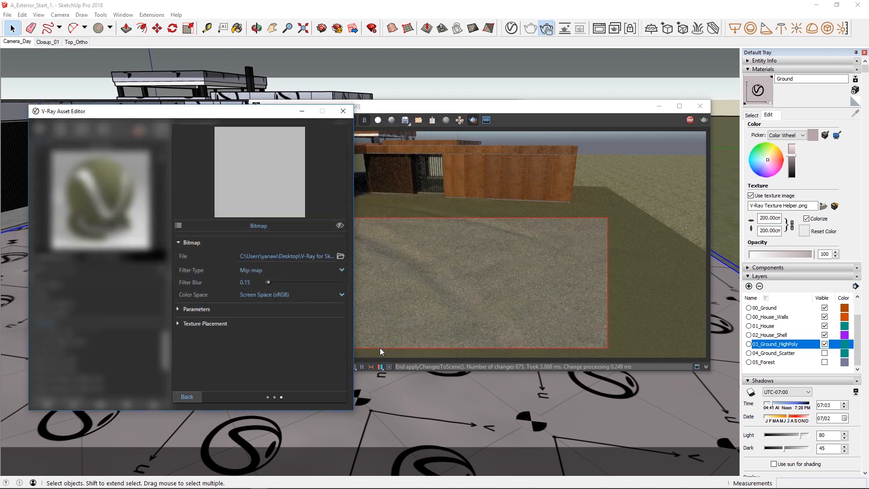
left_click(186, 397)
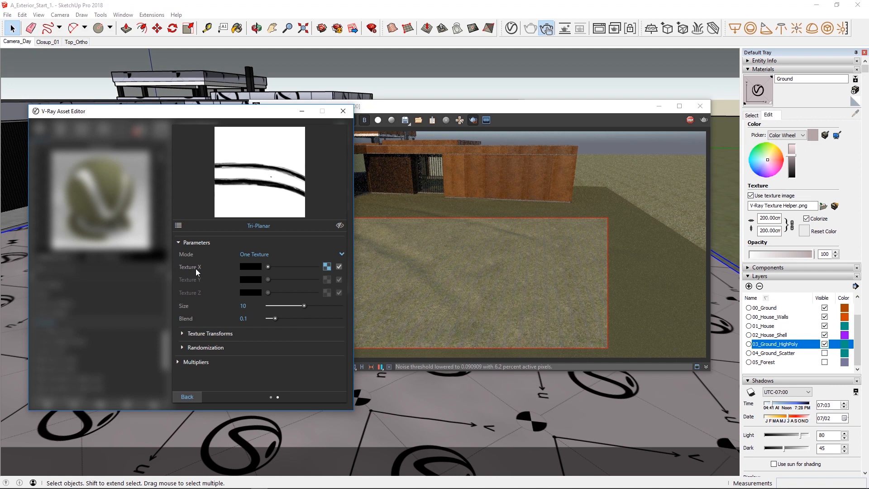
Set the Tri-Planar texture's size to 950 and redraw the render region over the ground tracks up to the house.
left_click(236, 305)
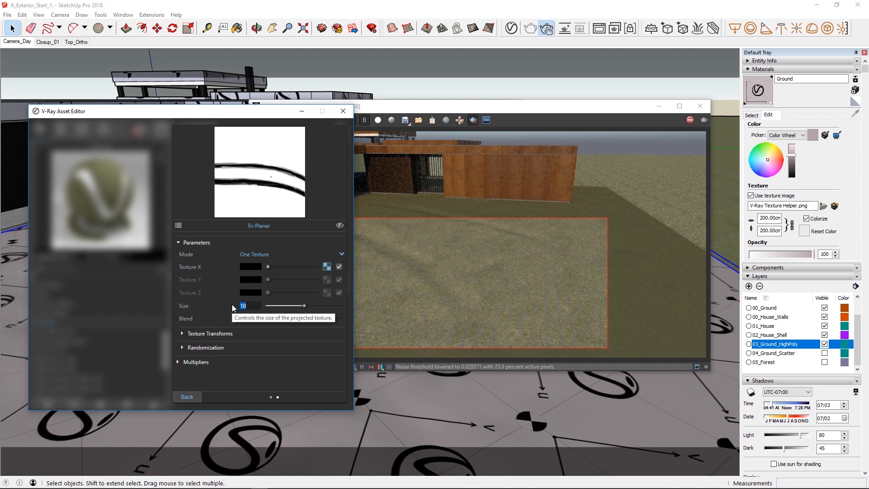
type("95")
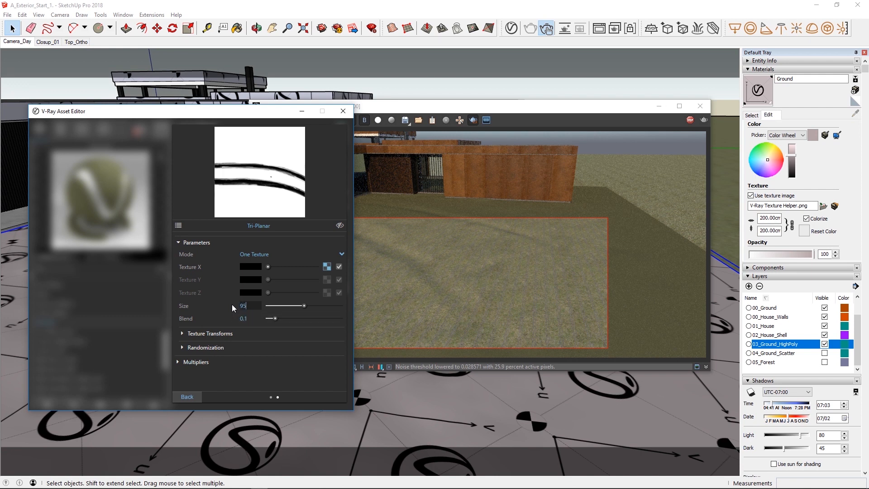
type("0")
key("Return")
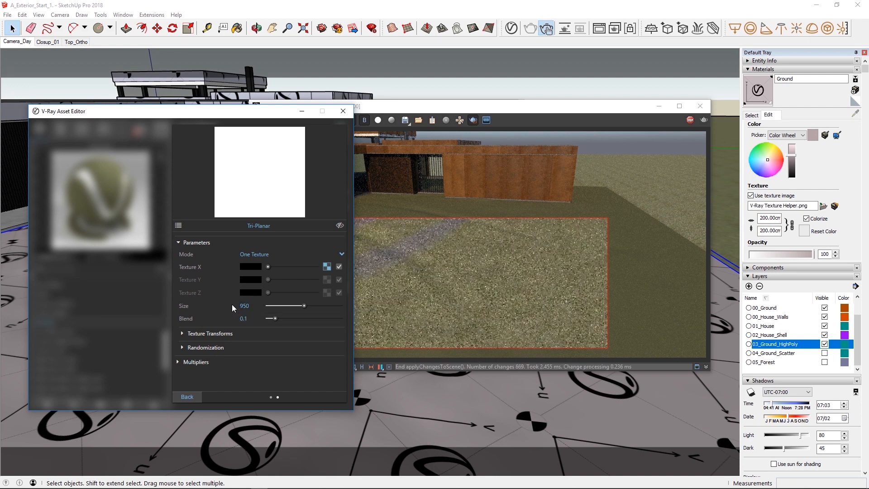
left_click(588, 195)
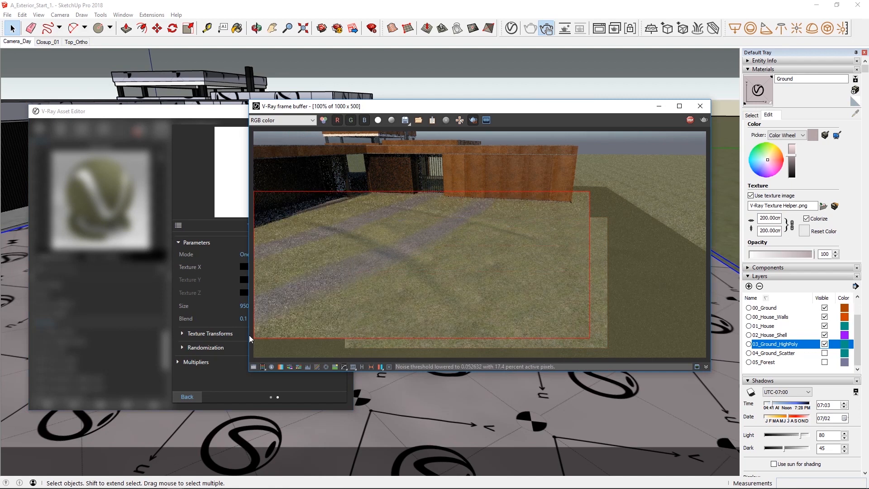
Rotate the track mask bitmap of the Tri-Planar texture by -65 in its texture placement settings.
left_click(190, 380)
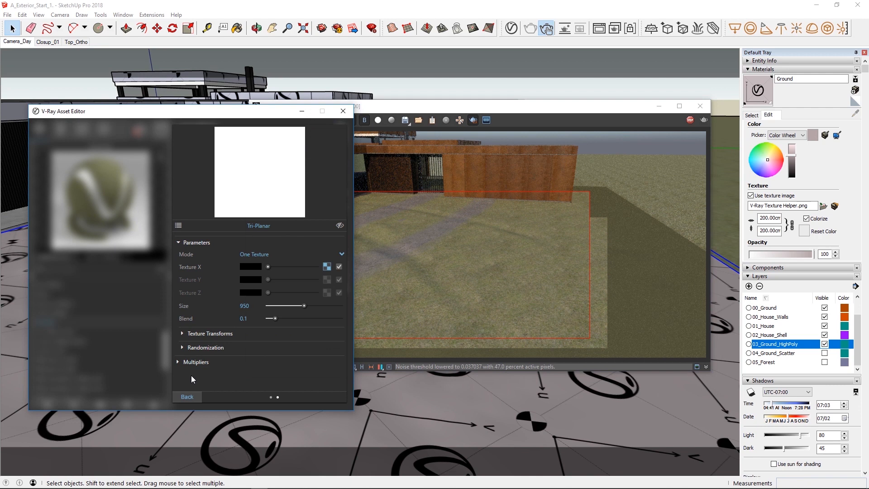
left_click_drag(426, 106, 539, 110)
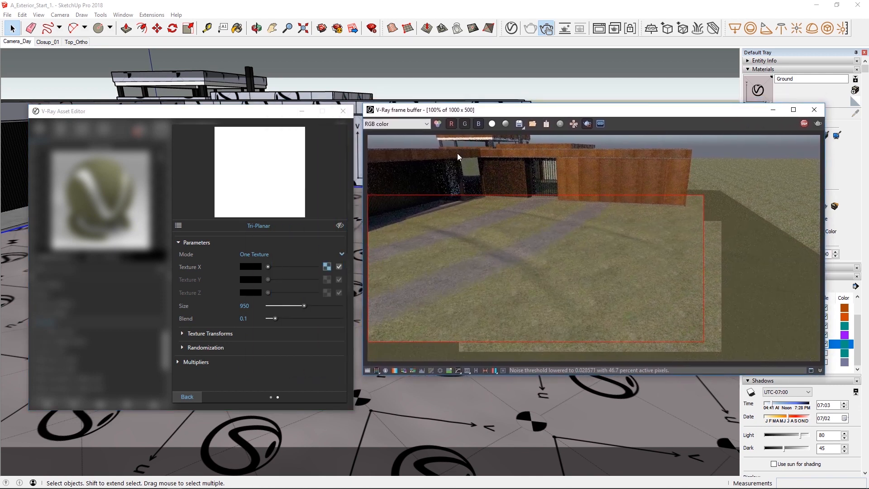
left_click(326, 267)
left_click(197, 324)
scroll(201, 328, "down", 3)
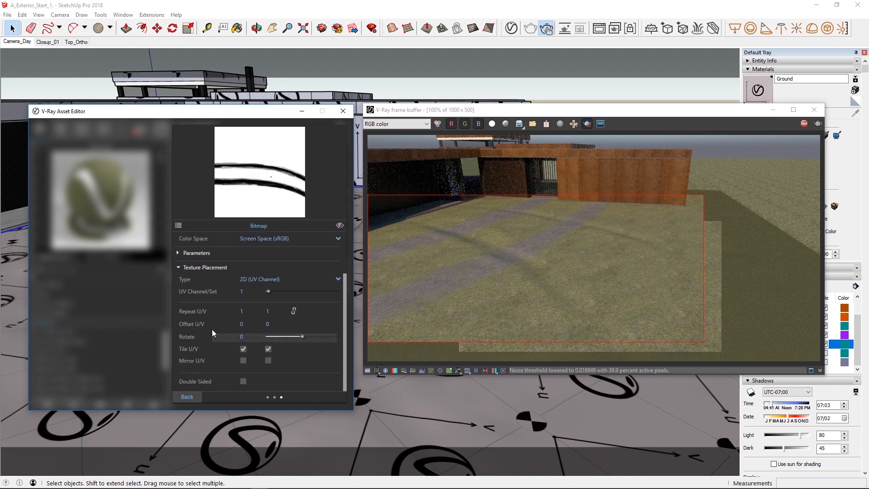
left_click(226, 337)
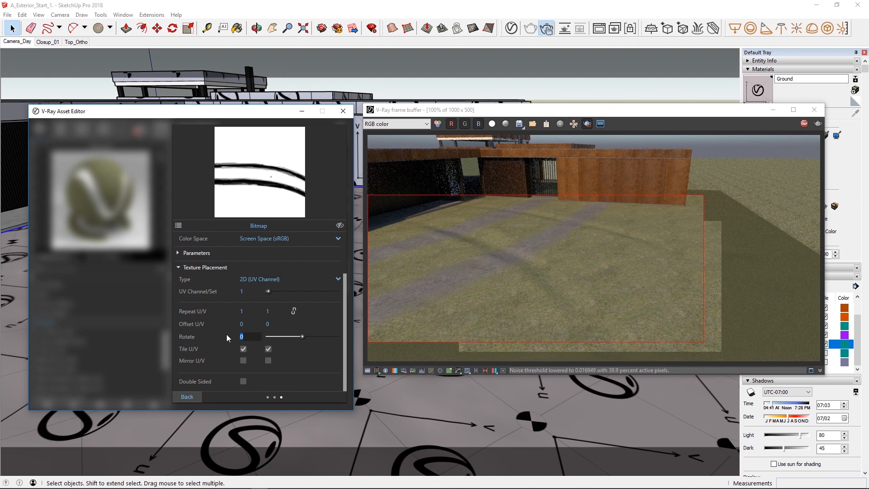
type("-65")
key("Return")
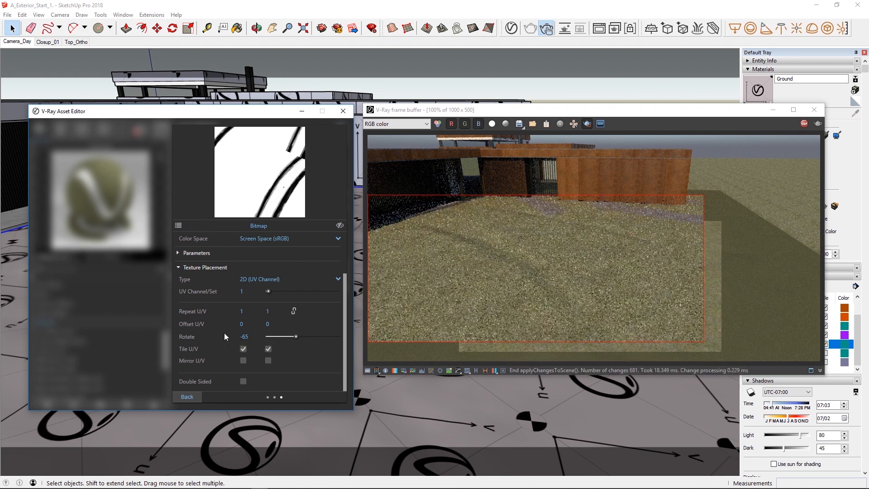
Offset the Tri-Planar texture by -180 in X and 420 in Y in its texture transforms.
left_click(193, 400)
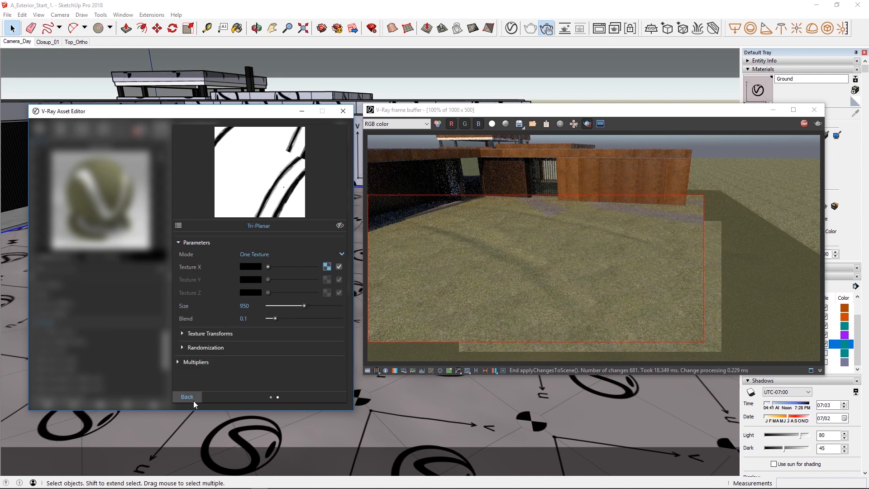
left_click(208, 333)
type("-180")
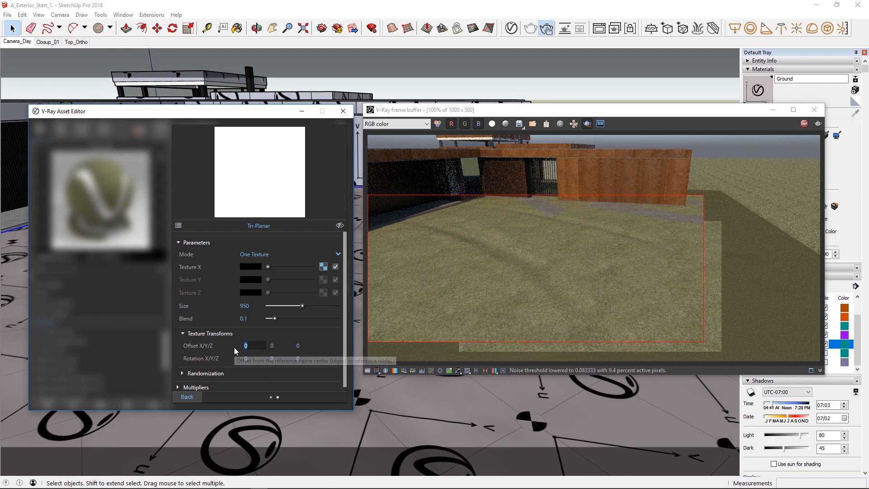
key("Return")
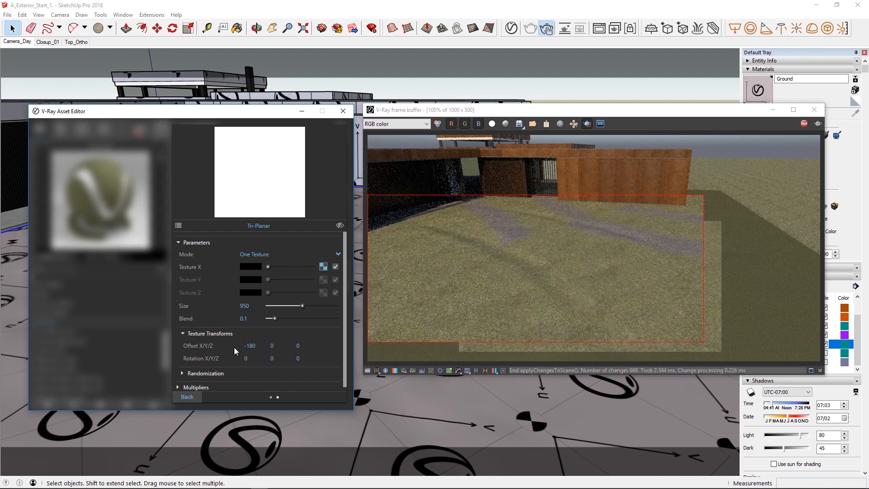
left_click(272, 345)
type("42")
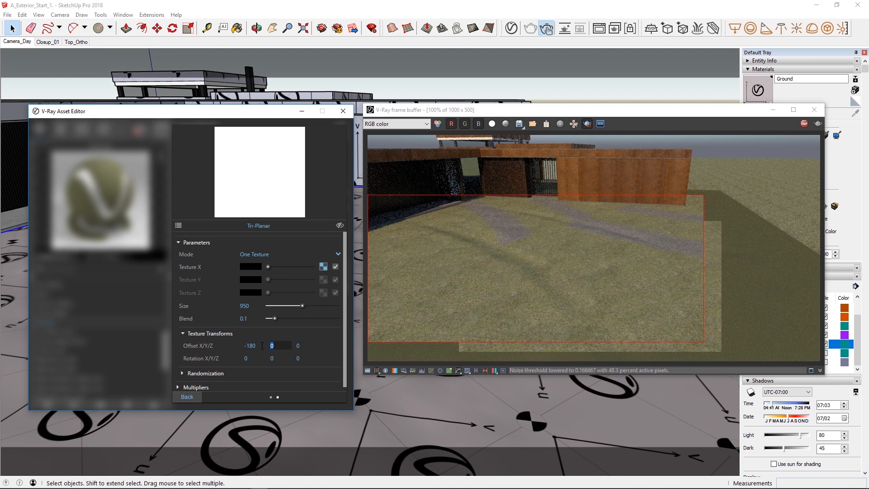
type("0")
key("Return")
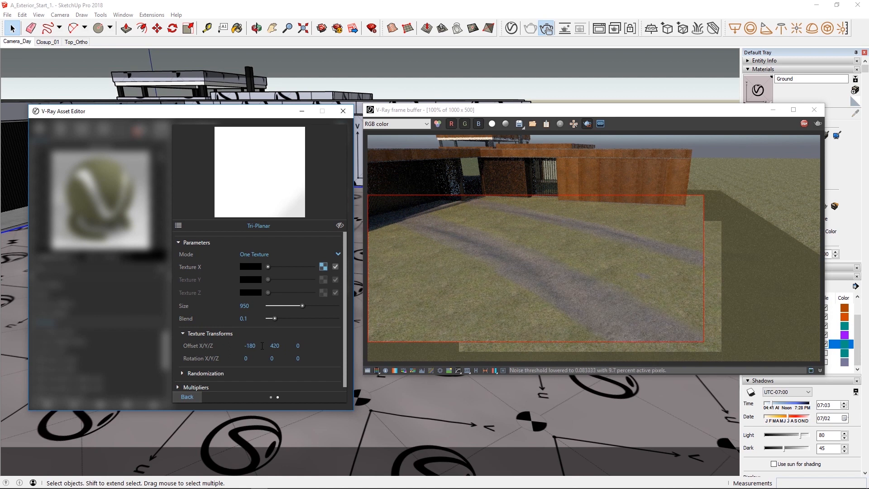
Return to the Ground material's main settings and restore the Camera_Day scene to review the tracks in the full render.
left_click(187, 397)
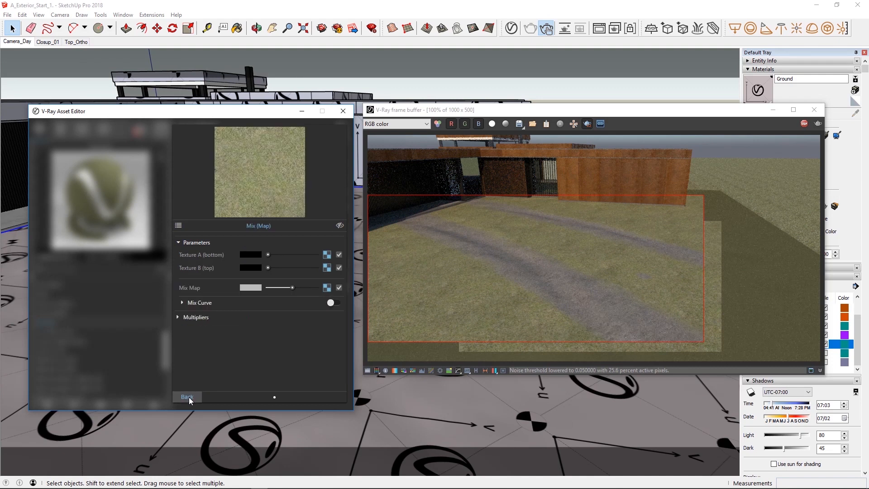
left_click(188, 397)
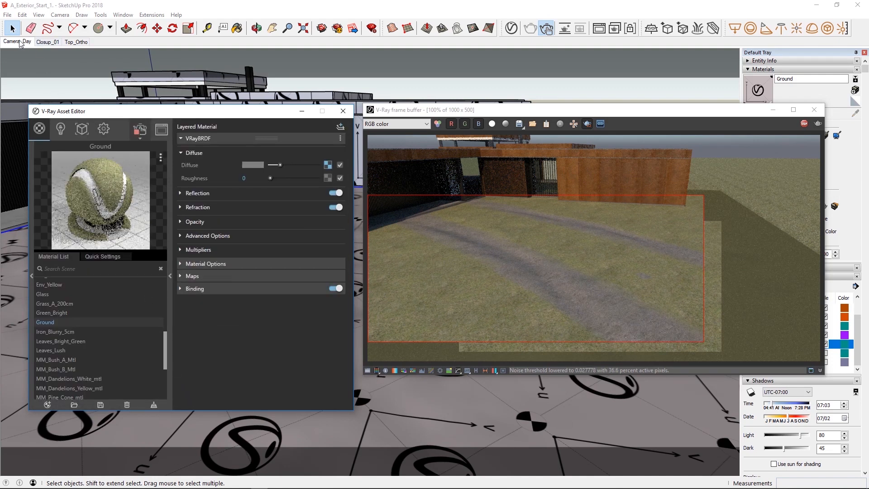
left_click(17, 41)
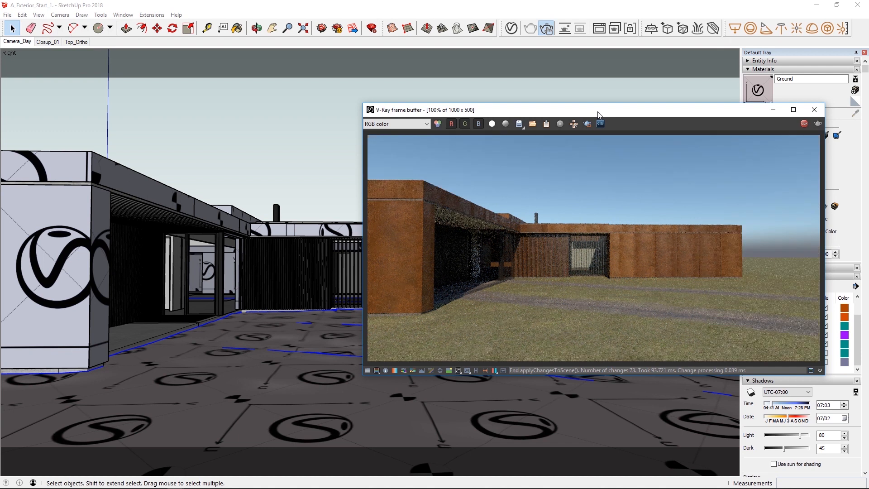
left_click_drag(597, 113, 407, 113)
left_click(690, 202)
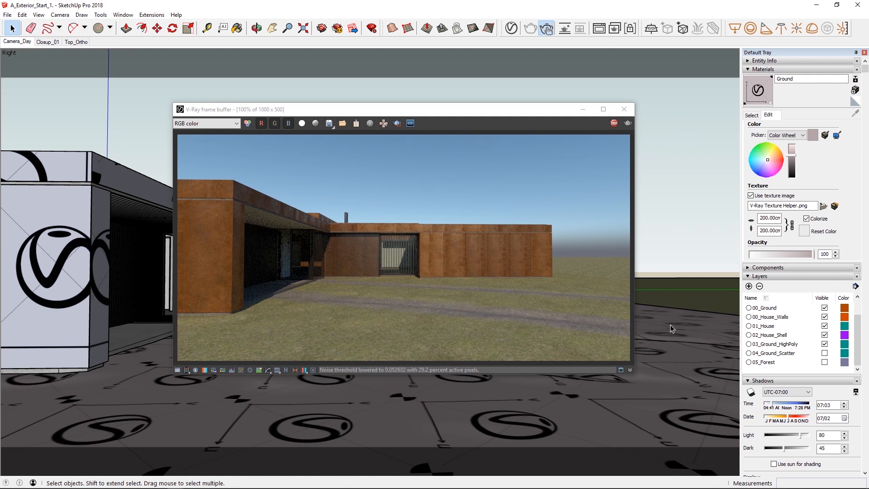
Add V-Ray Fur to the ground mesh and render a zoomed-in region over the grass at the near wall corner.
left_click(670, 325)
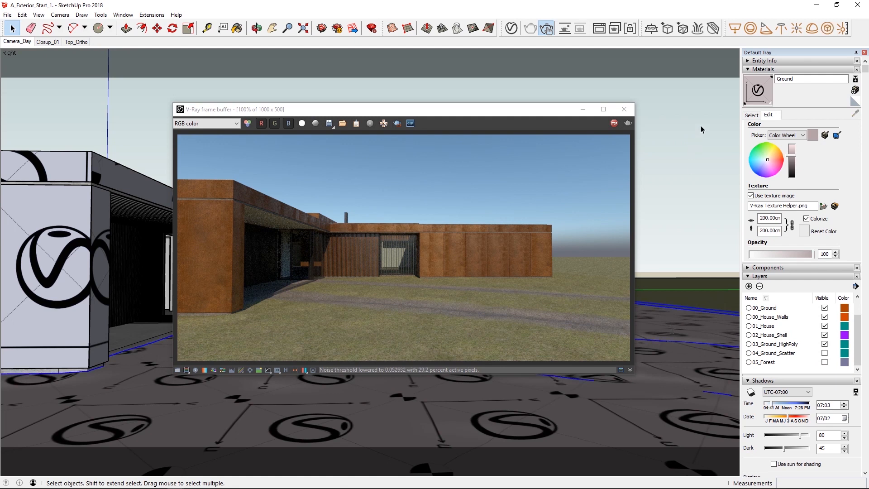
left_click(699, 29)
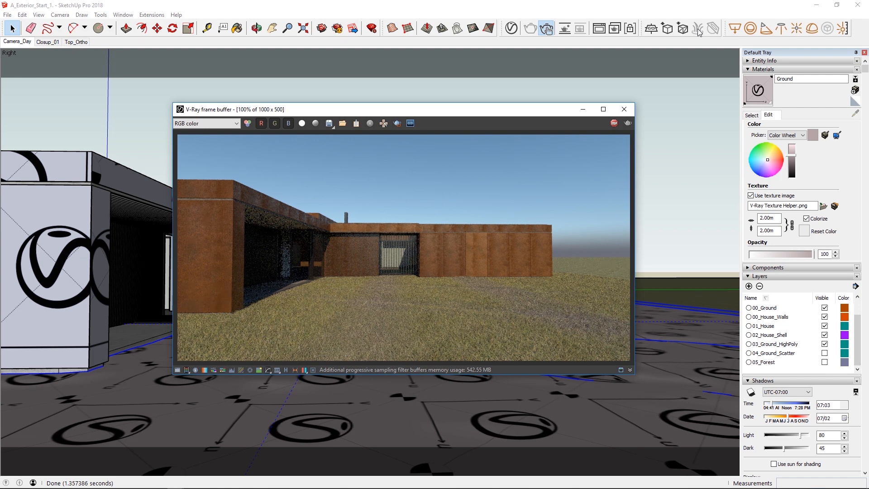
left_click(397, 123)
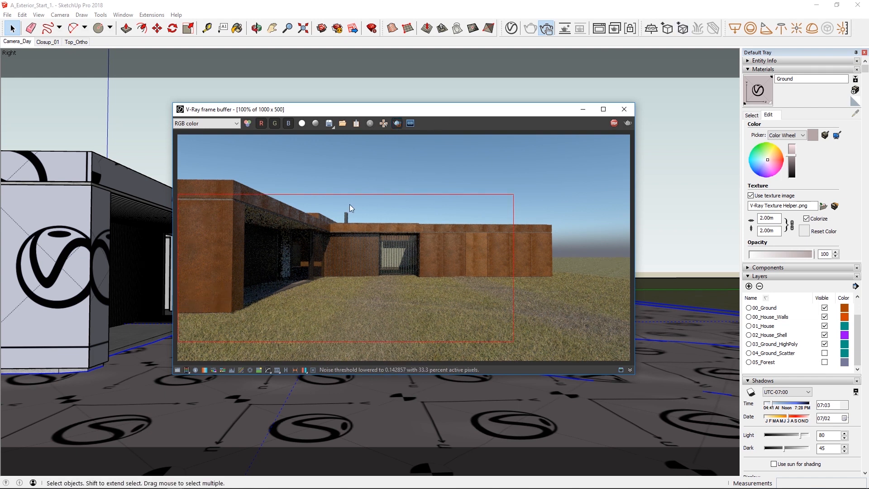
left_click_drag(310, 292, 172, 339)
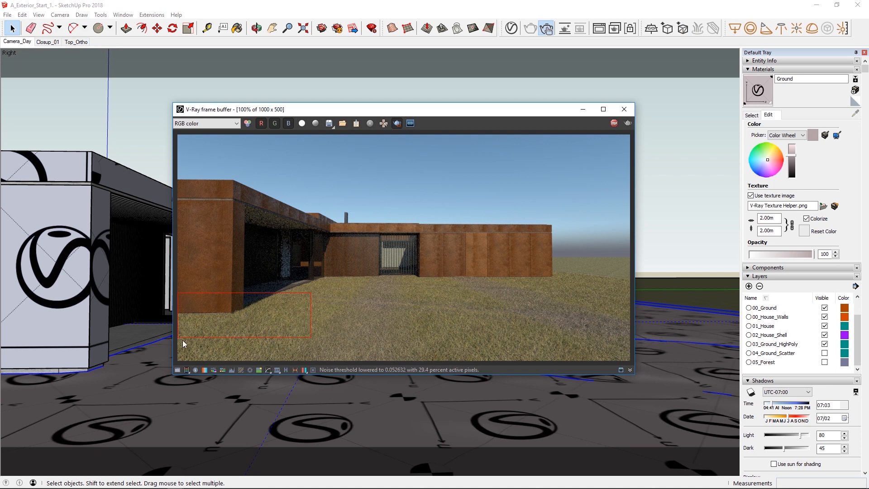
scroll(183, 340, "up", 1)
left_click_drag(338, 109, 515, 110)
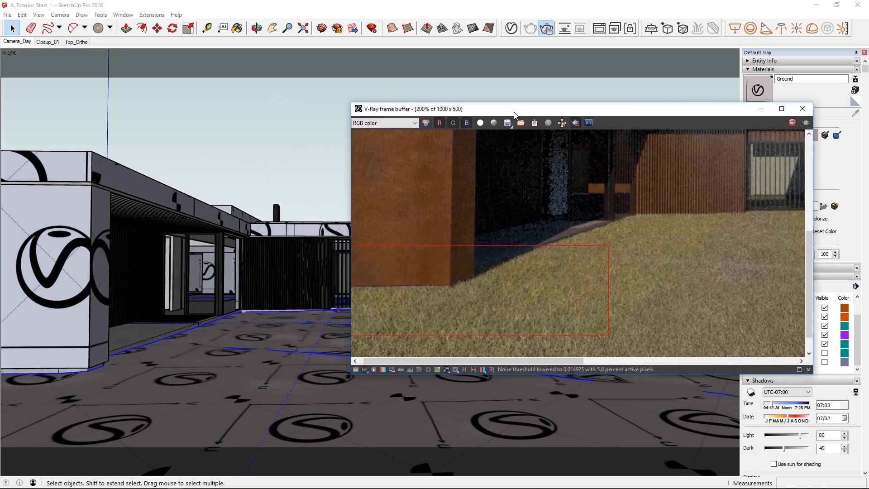
Set the V-Ray Fur's length to 10 and render a region over the grass leading to the entrance.
left_click(511, 28)
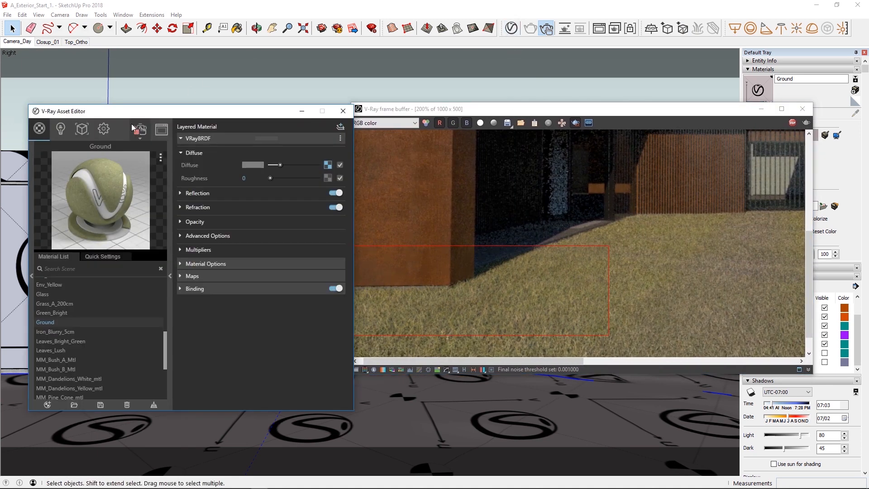
left_click(83, 130)
type("10")
key("Return")
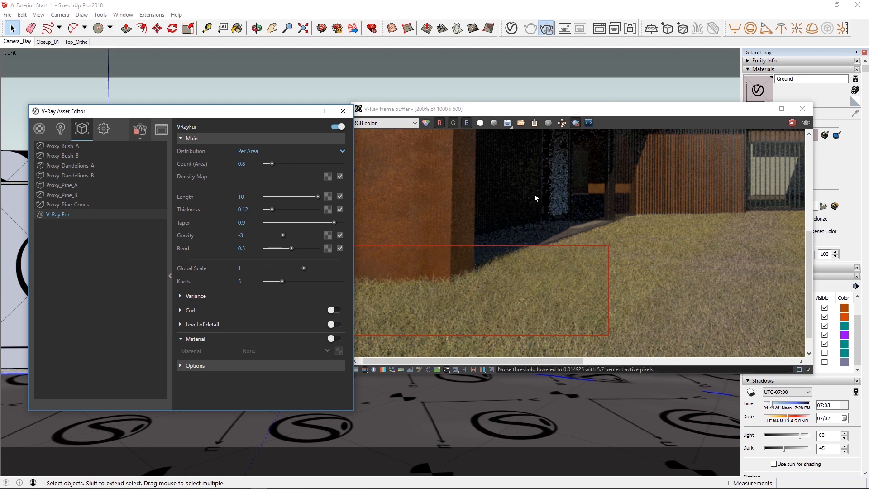
left_click_drag(486, 184, 804, 302)
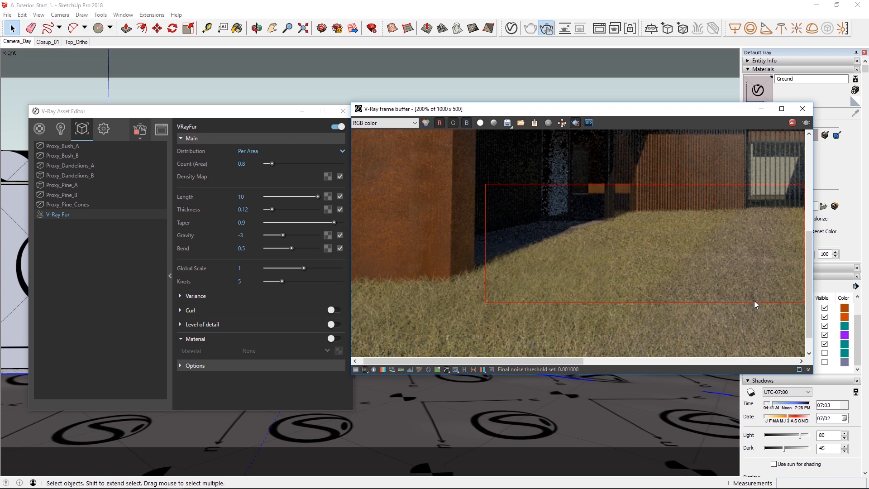
Set the V-Ray Fur's length to 8 and move the render region to the foreground grass below the near wall.
double_click(241, 197)
type("8")
key("Return")
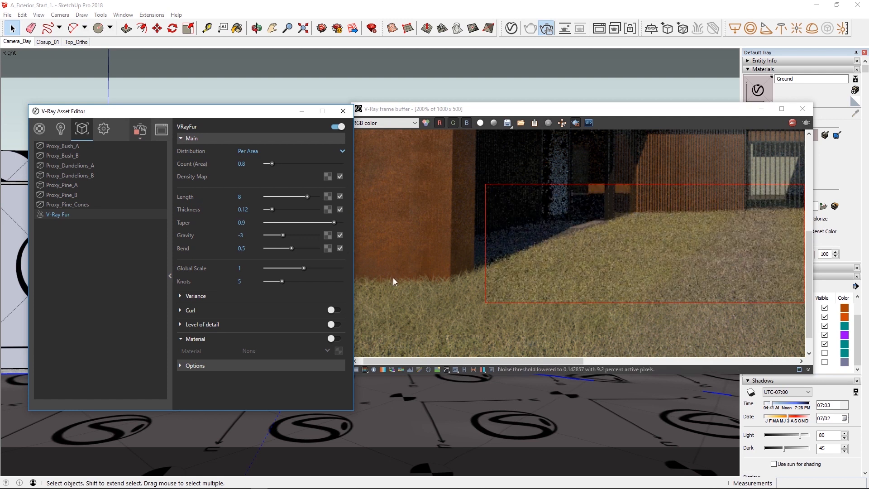
left_click_drag(808, 315, 808, 327)
left_click_drag(495, 282, 333, 369)
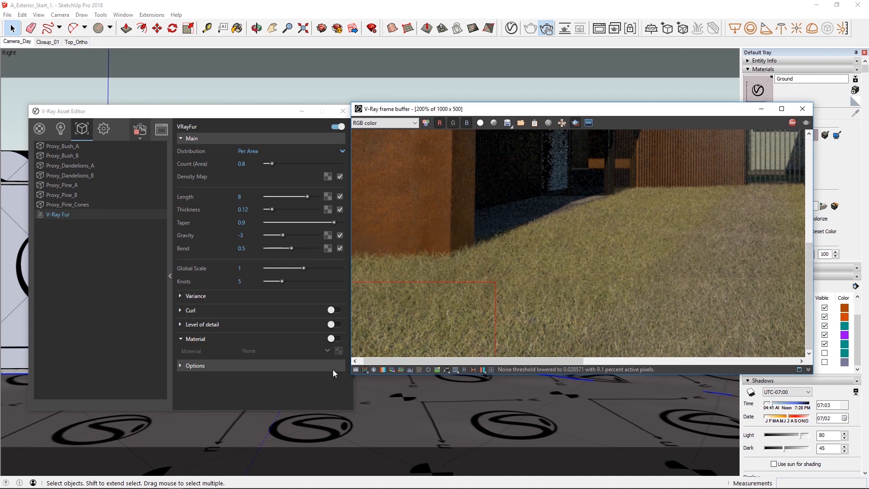
Try a V-Ray Fur thickness of 0.5 in a larger render region reaching the wall corner, and set it back to 0.12.
left_click(246, 210)
type("0.5")
key("Return")
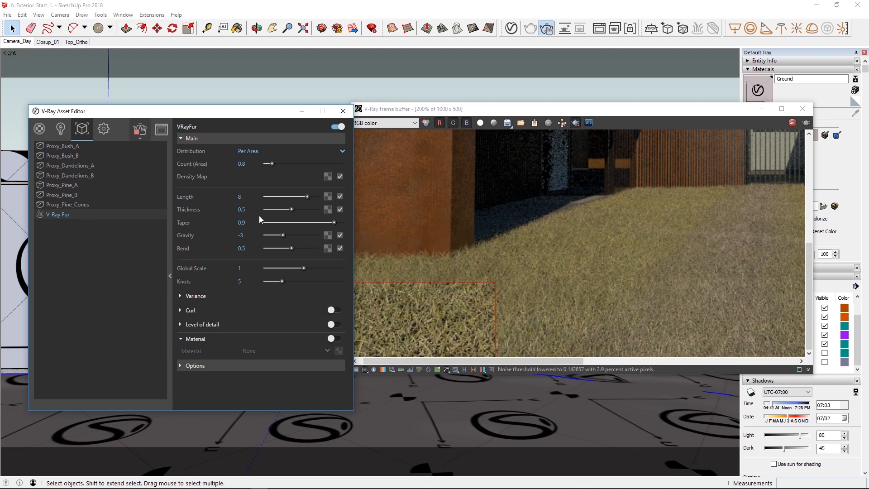
left_click_drag(507, 226, 334, 369)
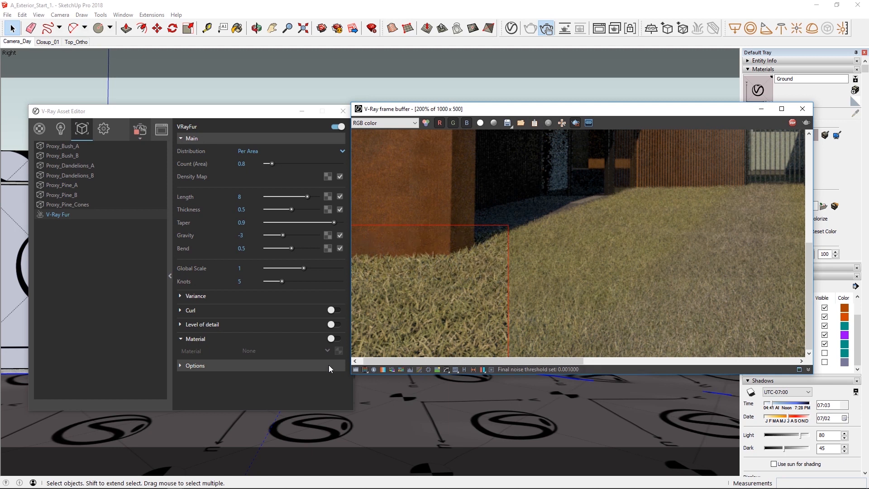
left_click(253, 211)
type(".12")
key("Return")
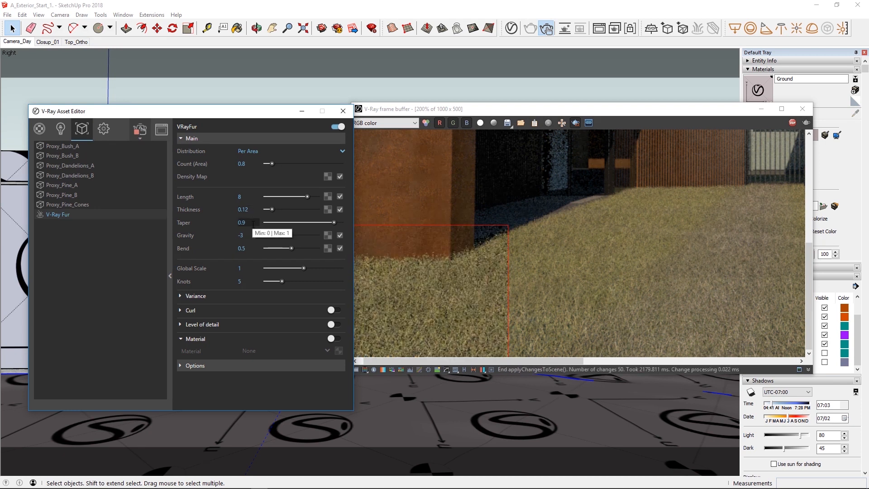
Set the V-Ray Fur's direction variance to 0.5 and its length variance to 0.8.
left_click(189, 297)
left_click(255, 310)
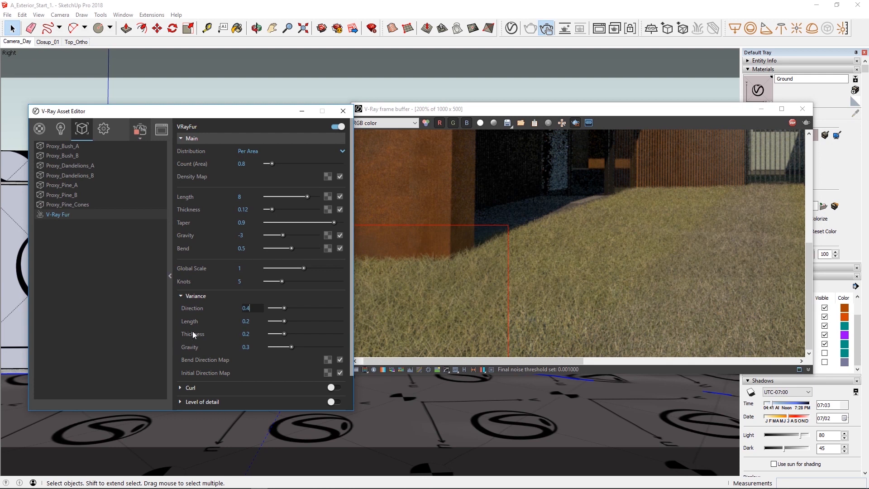
key("BackSpace")
type("5")
key("Return")
left_click(232, 319)
type("0.")
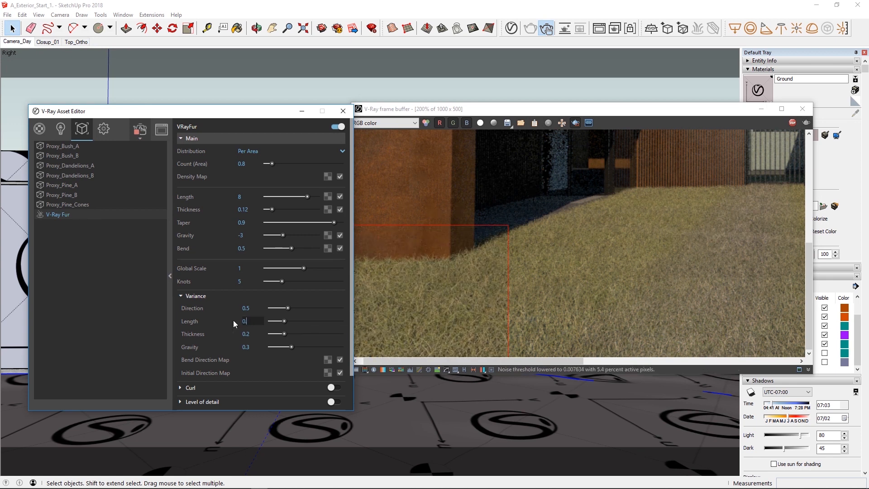
type("8")
key("Return")
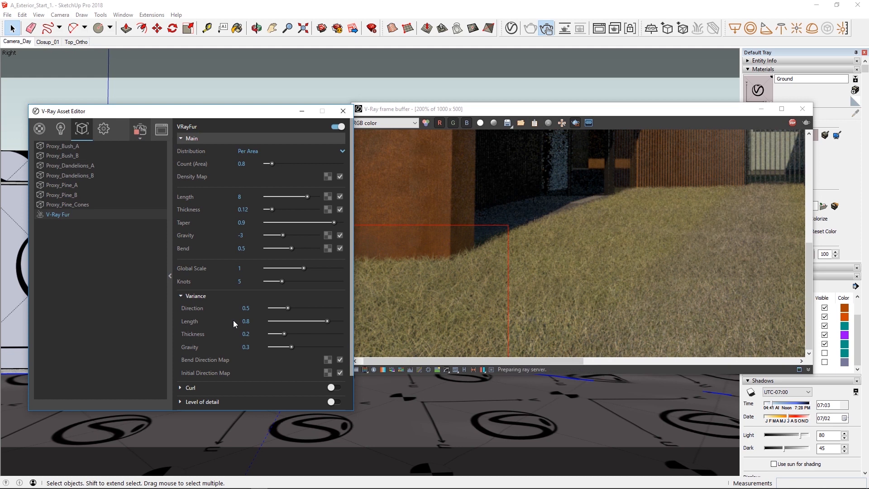
left_click(197, 296)
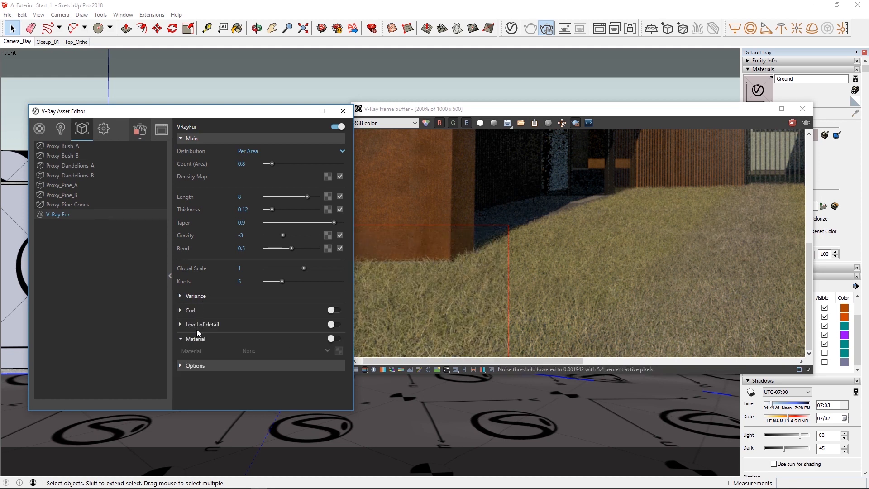
Enable the V-Ray Fur's separate material option and look through the list of assignable materials without choosing one.
left_click(337, 339)
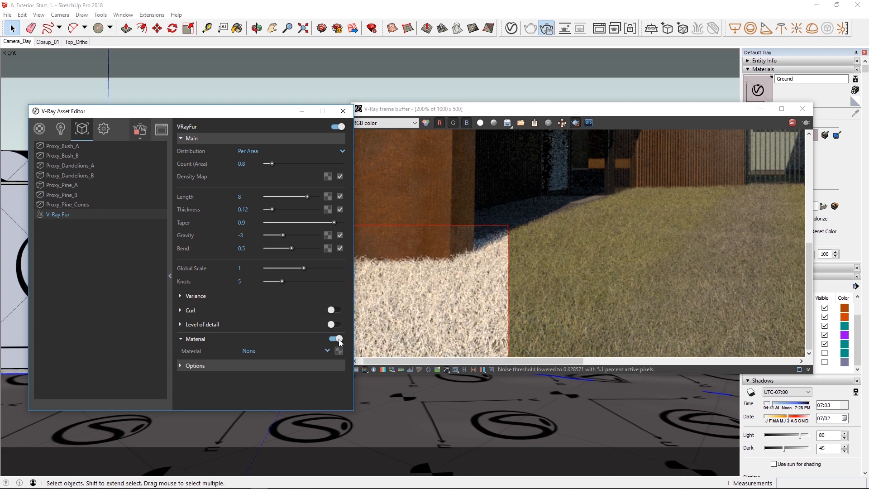
left_click(328, 349)
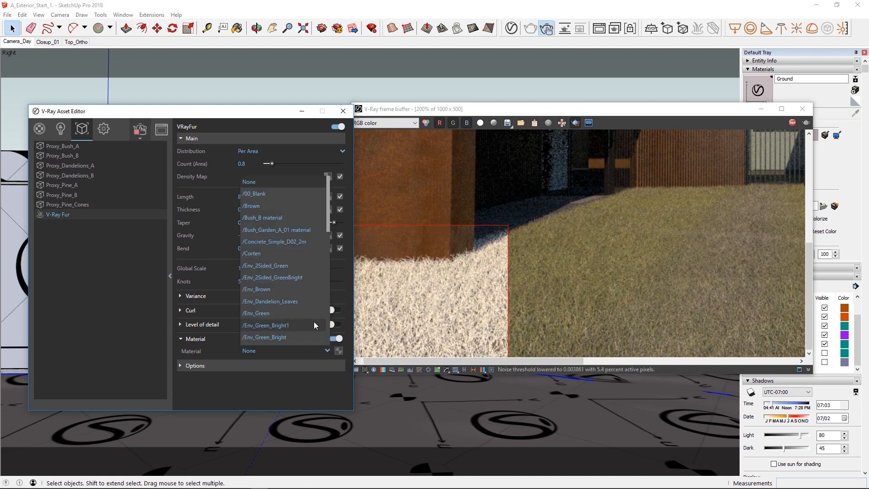
left_click(294, 392)
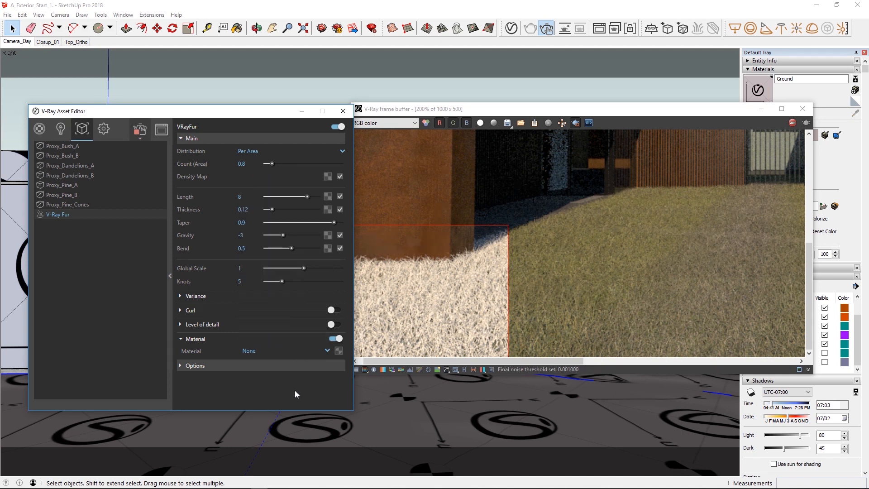
Add the Grass B 200cm material from the Ground category of the material library to the scene materials.
left_click_drag(180, 112, 448, 117)
left_click(307, 134)
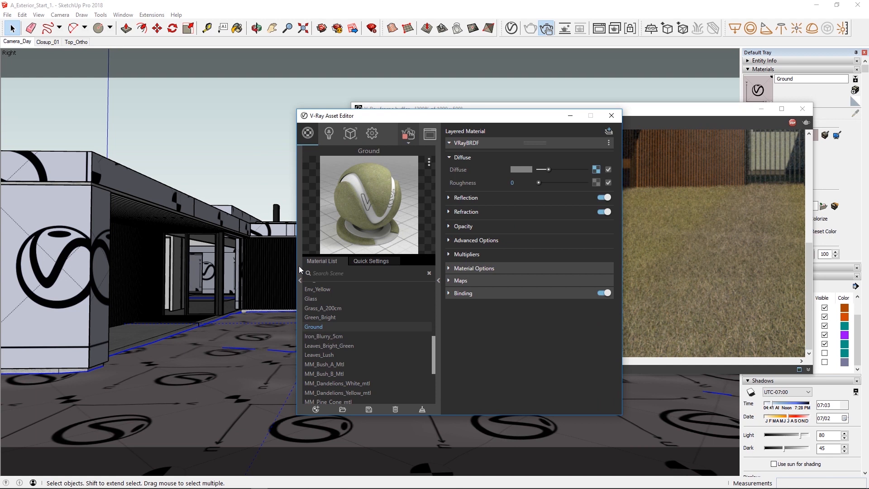
left_click(298, 265)
left_click(135, 242)
scroll(229, 277, "down", 2)
left_click_drag(225, 292, 344, 318)
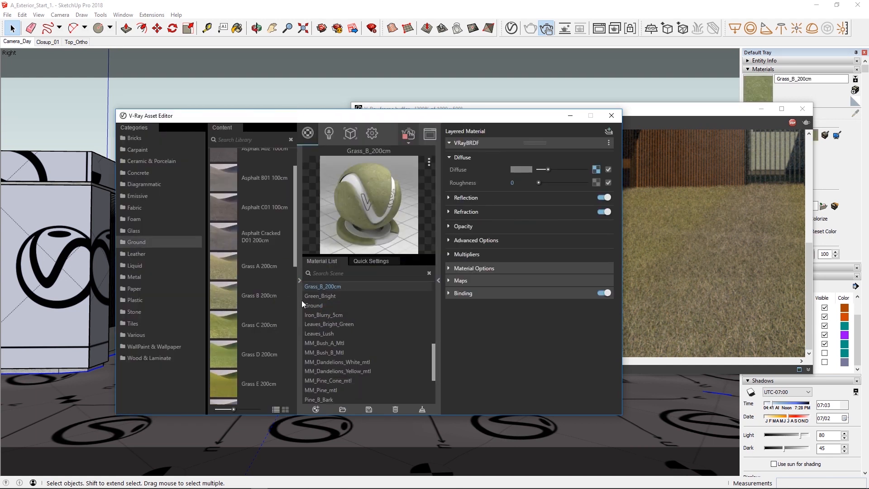
Assign the Grass_B_200cm material to the V-Ray Fur object.
left_click(349, 140)
left_click_drag(392, 119, 117, 113)
left_click(320, 348)
left_click_drag(323, 216, 320, 265)
left_click(253, 253)
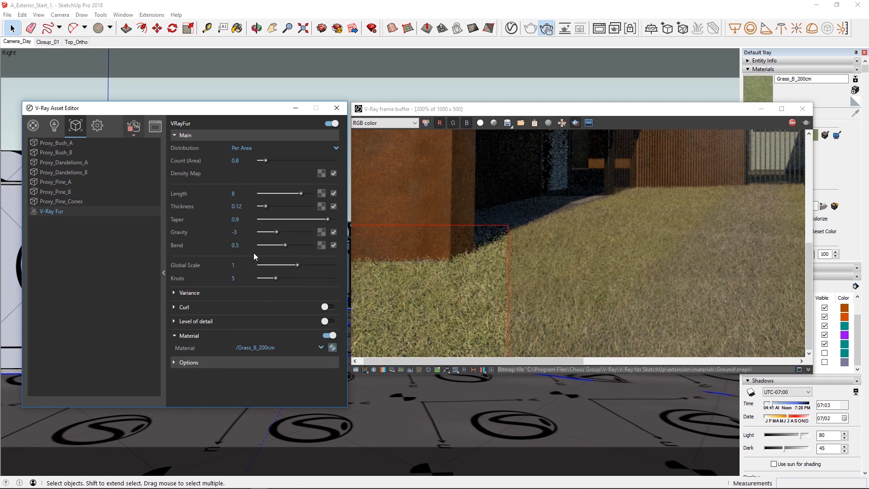
Redraw the render region over the lawn in front of the building, reaching the image's lower corner.
left_click(380, 110)
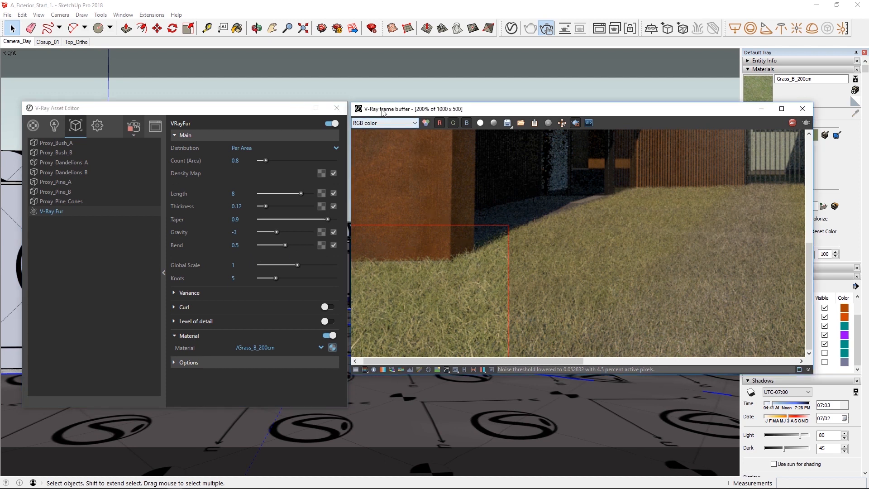
scroll(499, 265, "down", 1)
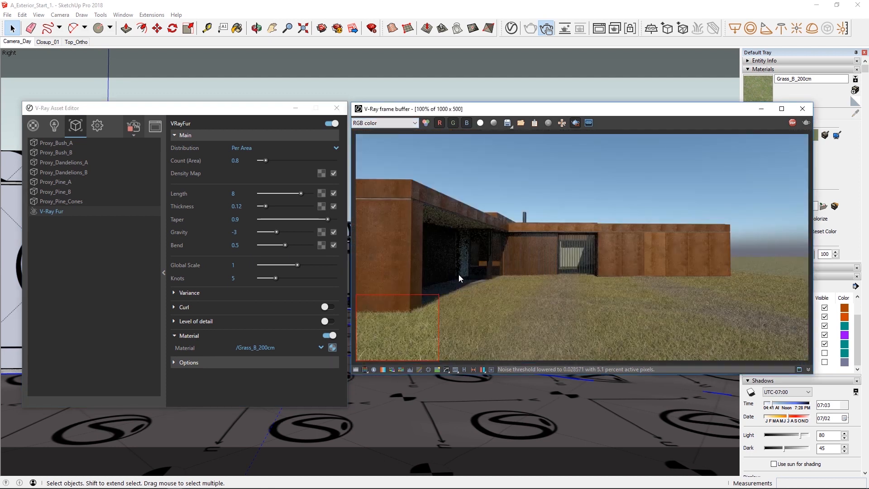
left_click_drag(453, 274, 809, 361)
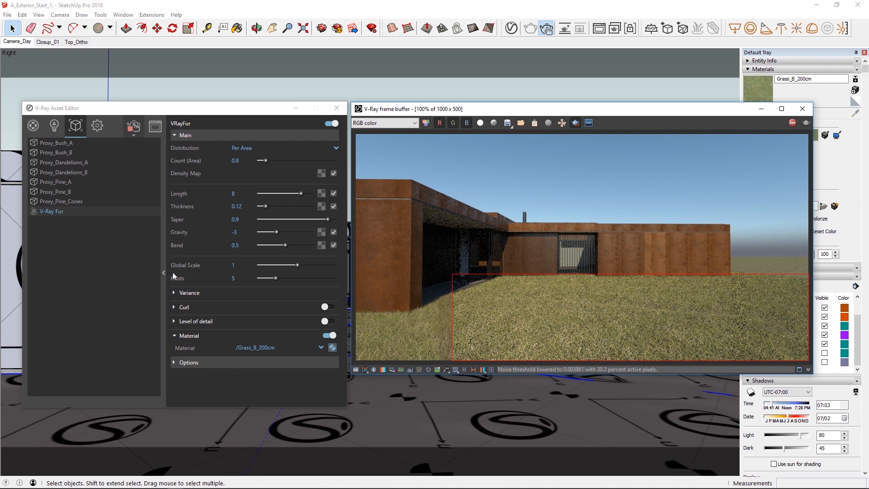
Copy the texture in the Mix Map slot of the Ground material's diffuse Mix map.
left_click(34, 126)
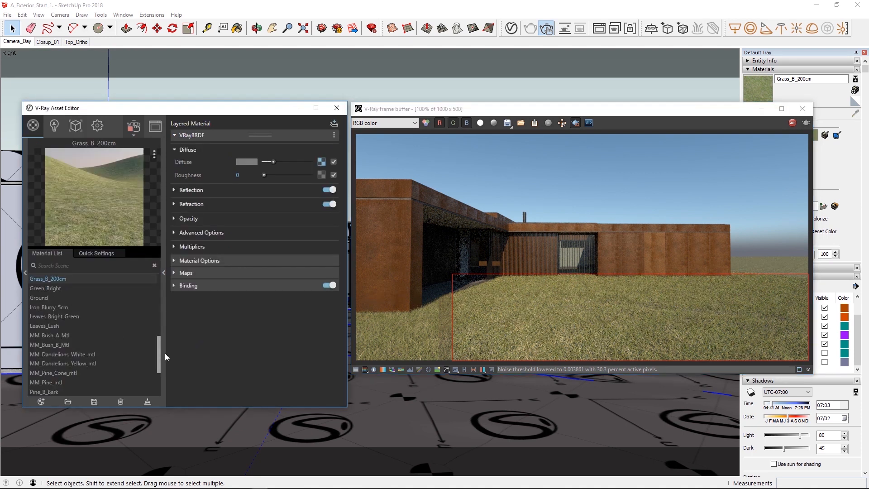
left_click_drag(159, 351, 159, 341)
left_click(40, 336)
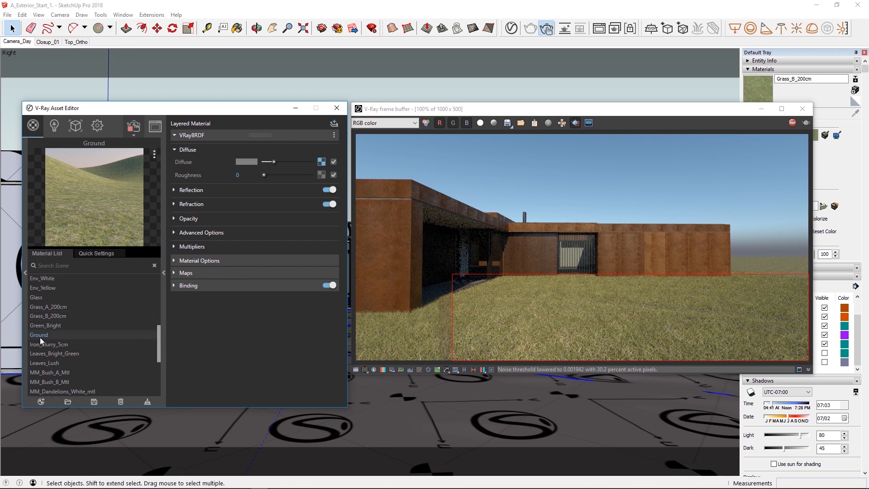
left_click(319, 162)
right_click(320, 285)
left_click(307, 307)
left_click(181, 394)
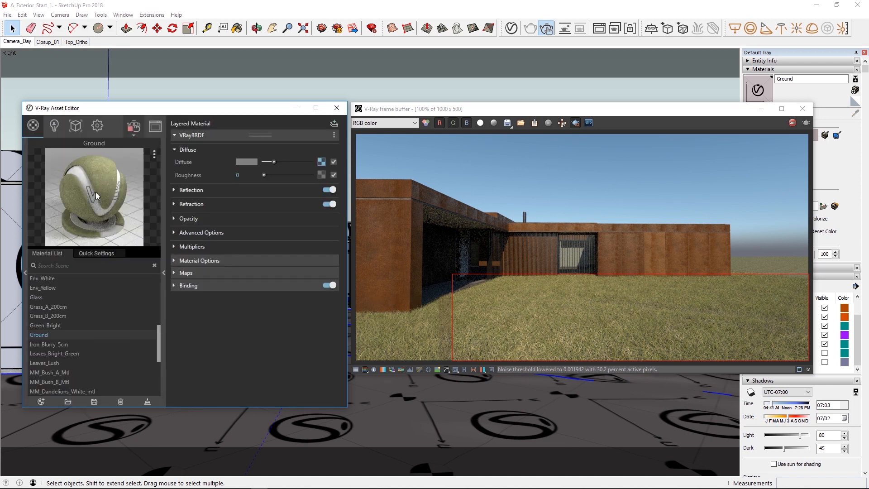
Paste the copied TexTriPlanar texture into the V-Ray Fur density map.
left_click(75, 125)
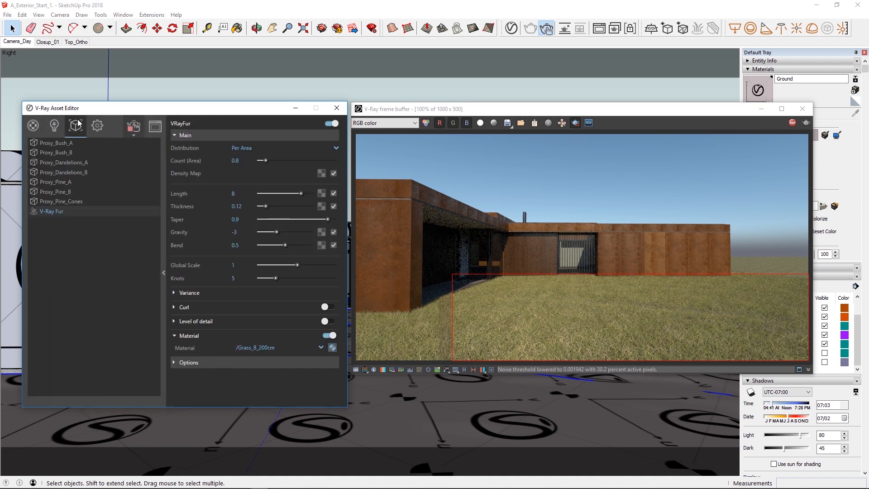
right_click(321, 172)
left_click(315, 181)
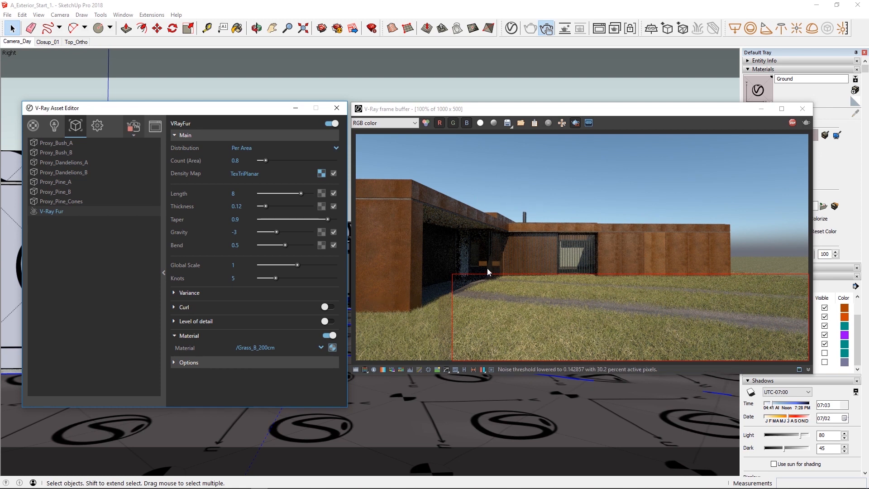
Enable level of detail for the V-Ray Fur and set its start distance to 30.
left_click(575, 123)
left_click(209, 322)
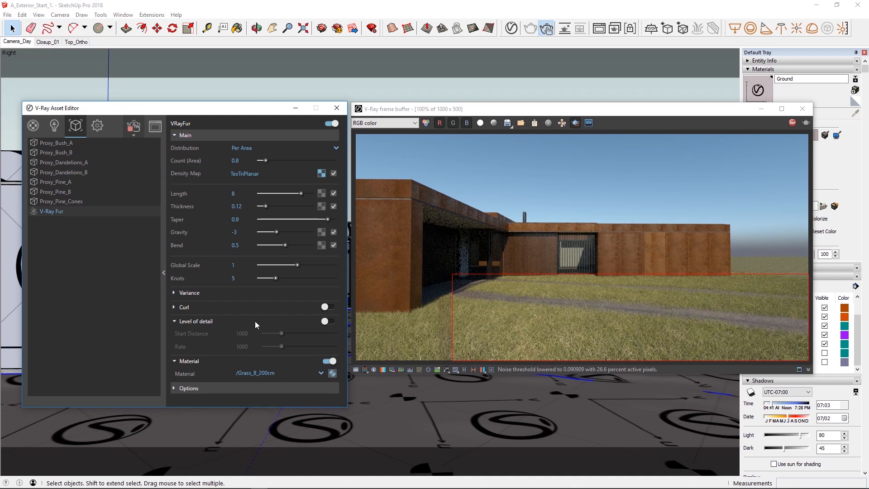
left_click(328, 321)
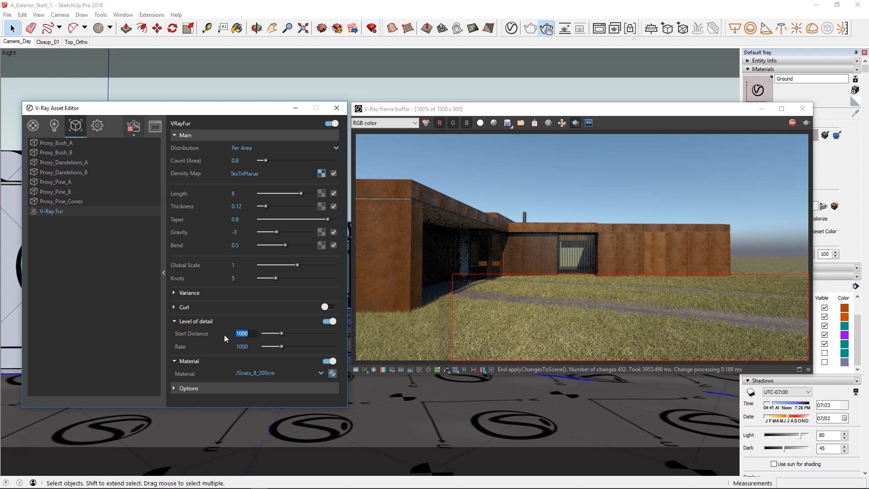
type("30")
key("Return")
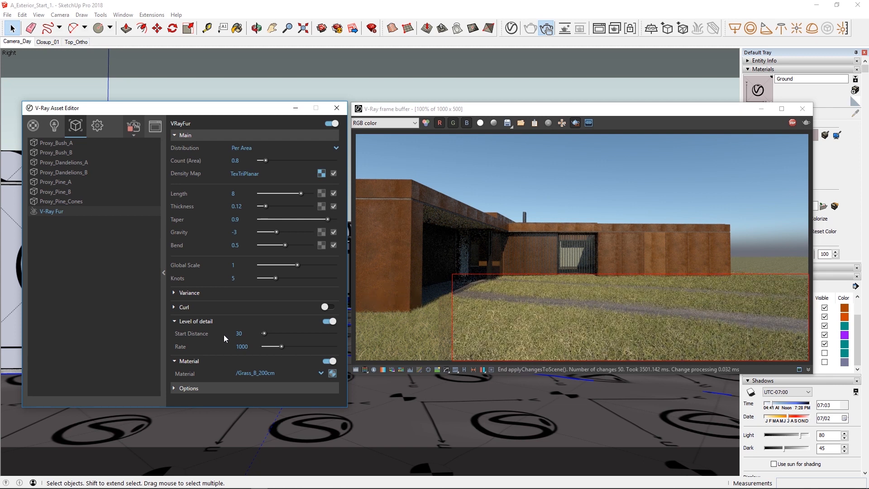
left_click(203, 322)
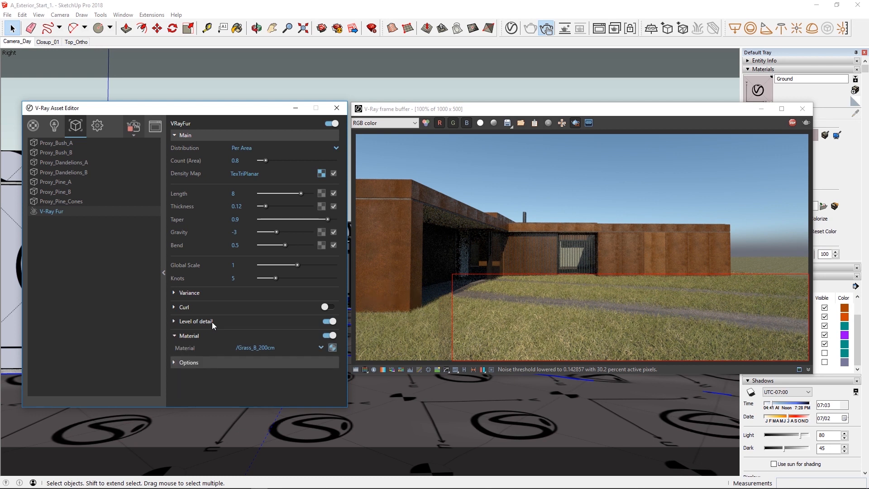
Render a region spanning the full width of the ground, and end the session by closing the render and asset windows and deselecting the ground.
left_click(354, 256)
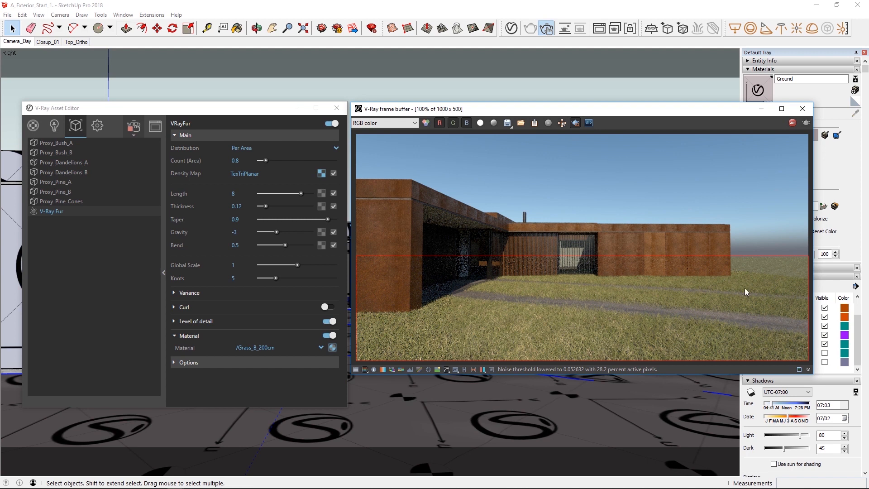
left_click(792, 123)
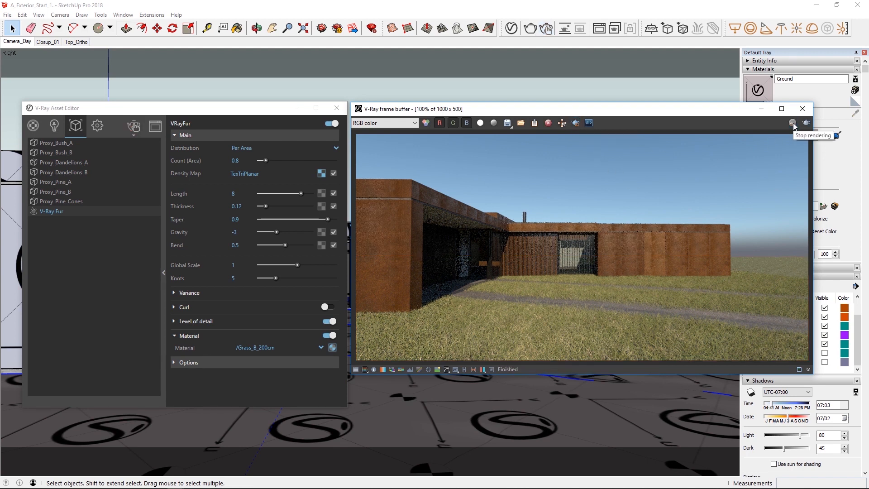
left_click(802, 109)
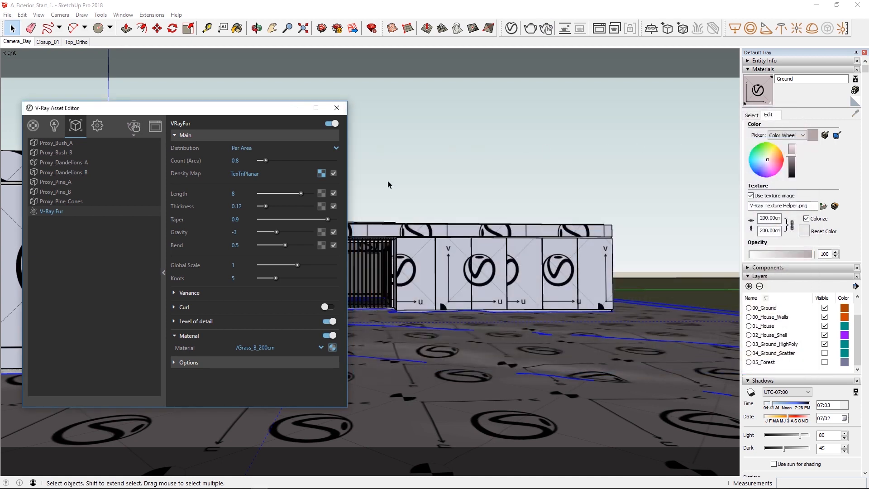
left_click(337, 107)
left_click(510, 190)
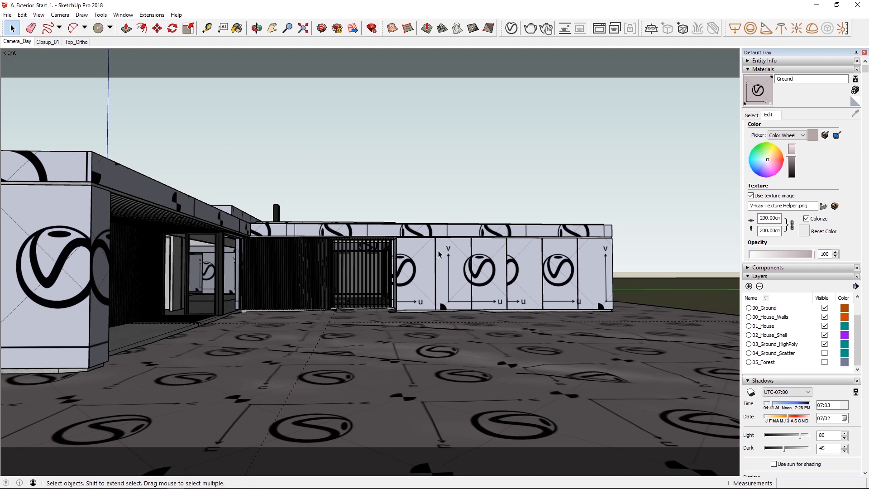
Reopen the V-Ray Asset Editor and show the binding settings of the Ground material.
left_click(512, 30)
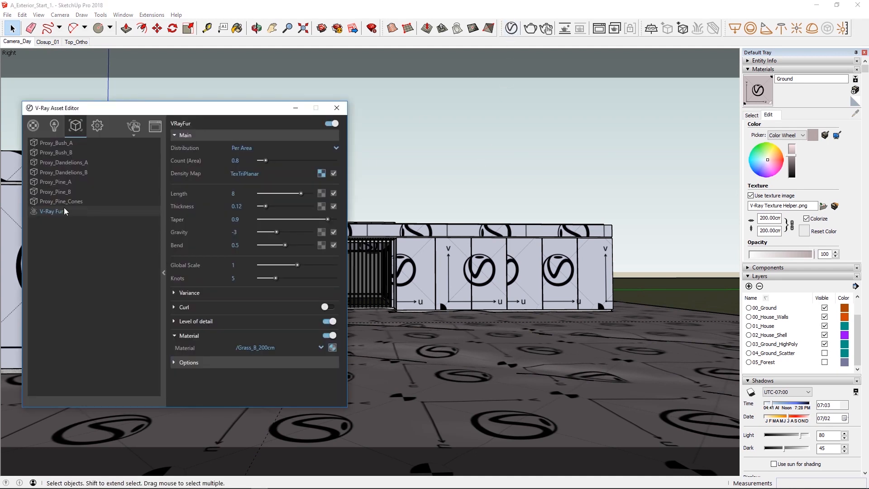
left_click(33, 125)
left_click_drag(51, 110, 72, 105)
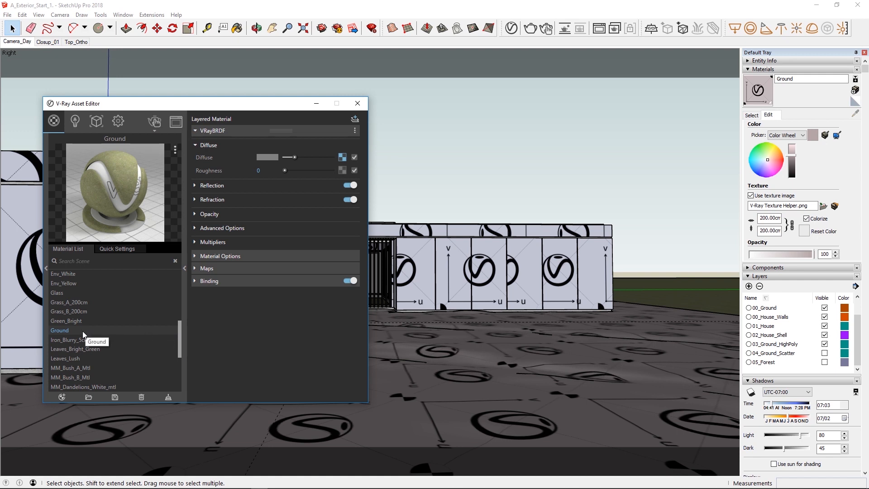
left_click(196, 281)
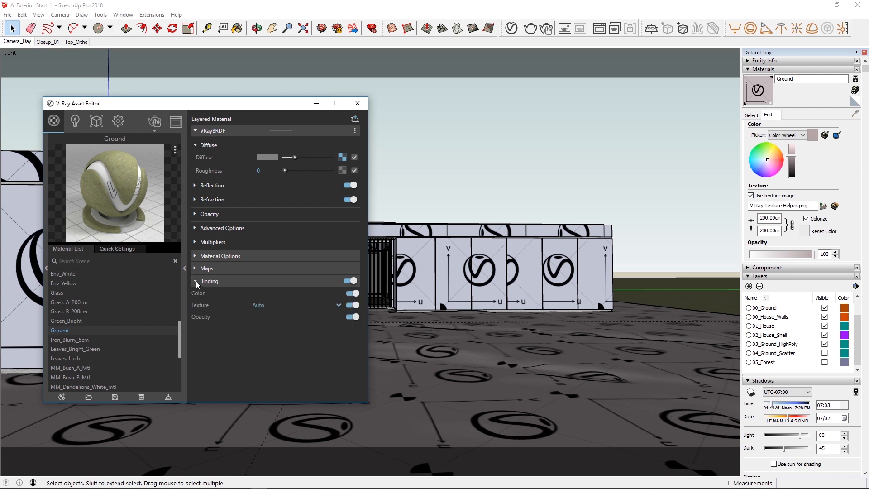
Try the Texture Helper option for the Ground material's texture binding and return it to Auto.
left_click(337, 305)
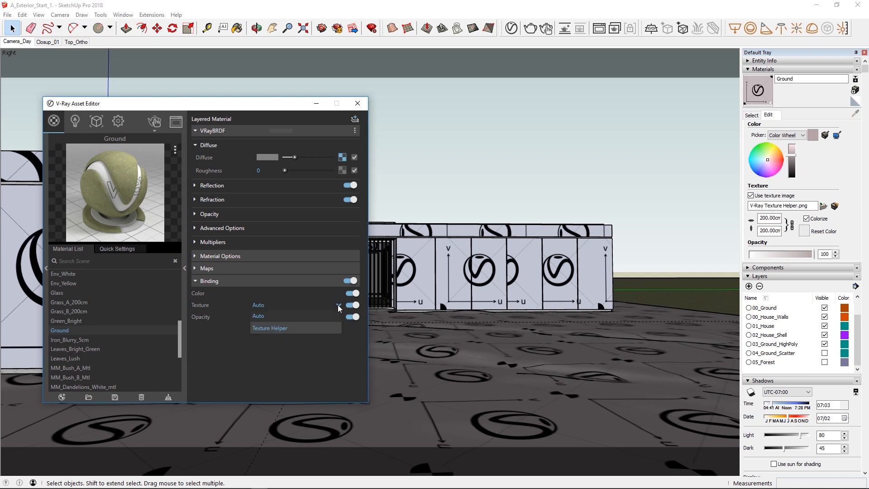
left_click(332, 329)
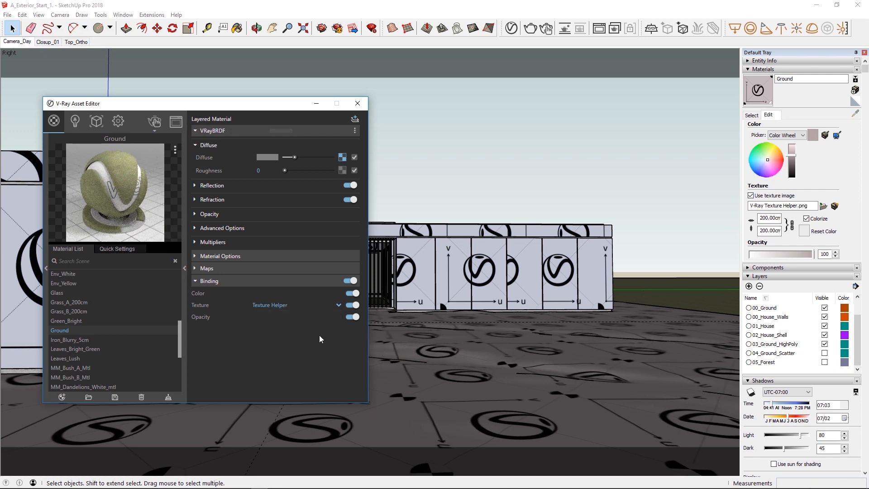
left_click(338, 306)
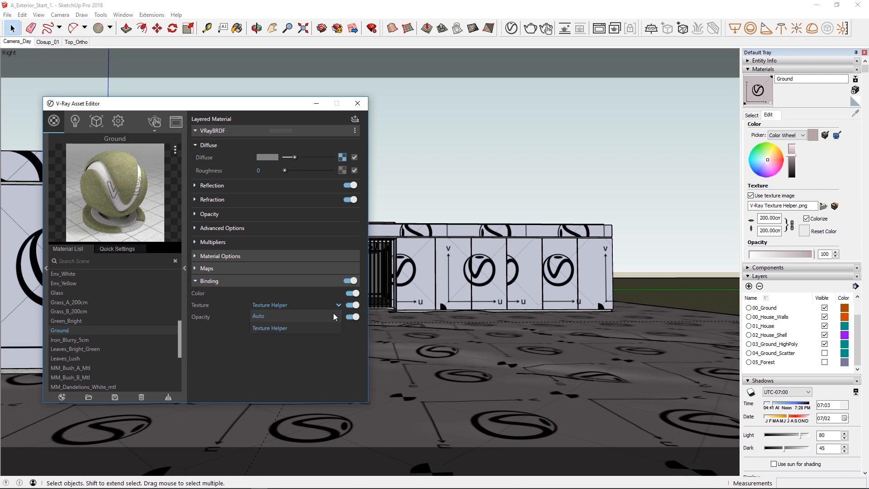
left_click(334, 315)
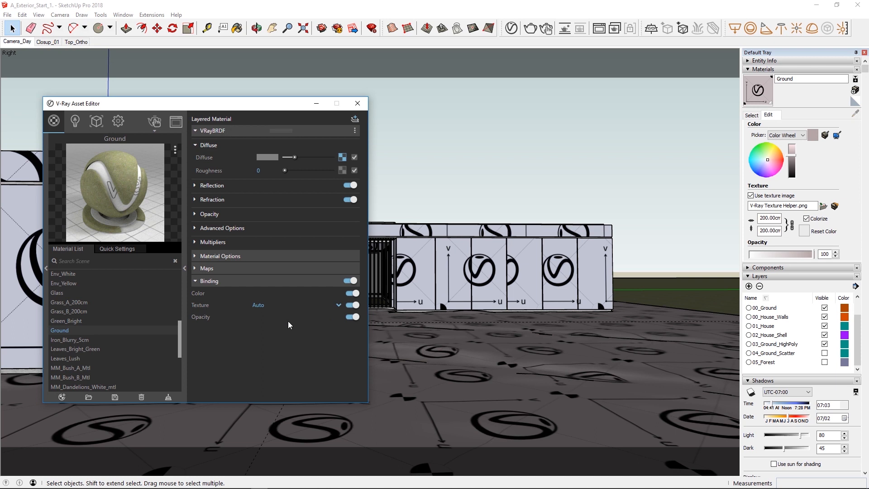
left_click(61, 397)
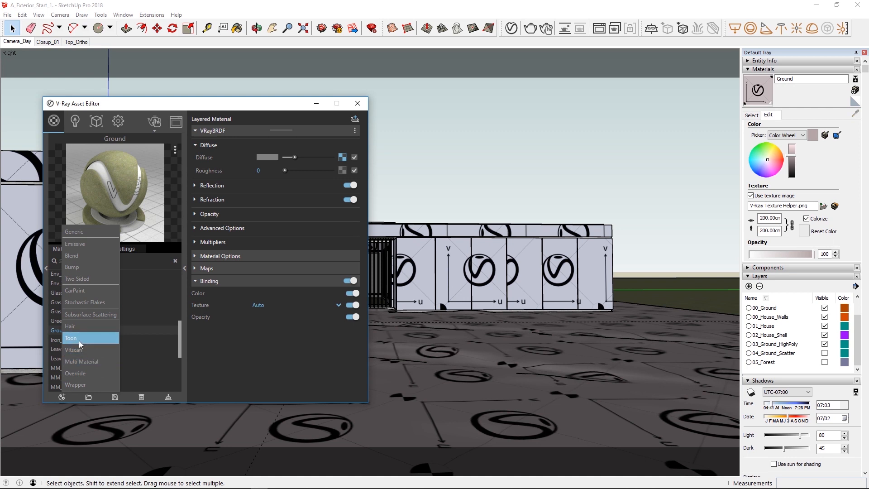
left_click(222, 372)
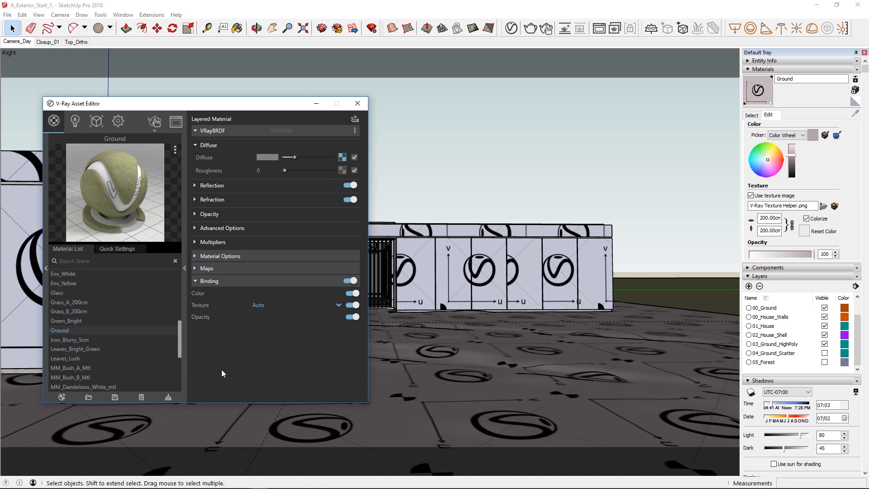
left_click(342, 157)
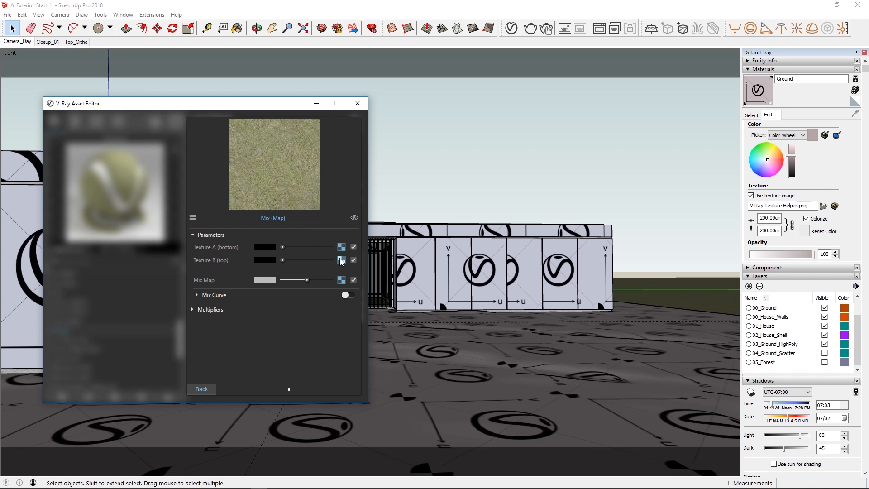
left_click(215, 385)
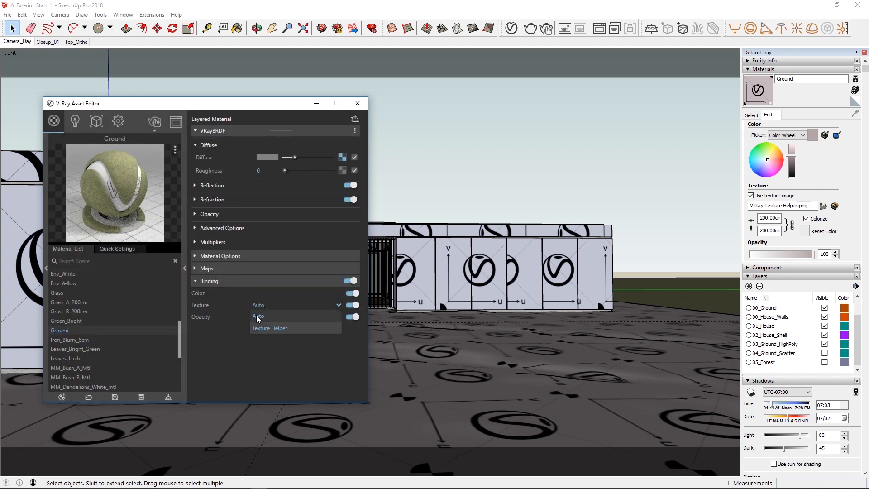
Use the Texture B bitmap of the Ground material's diffuse Mix map as its viewport texture.
left_click(342, 157)
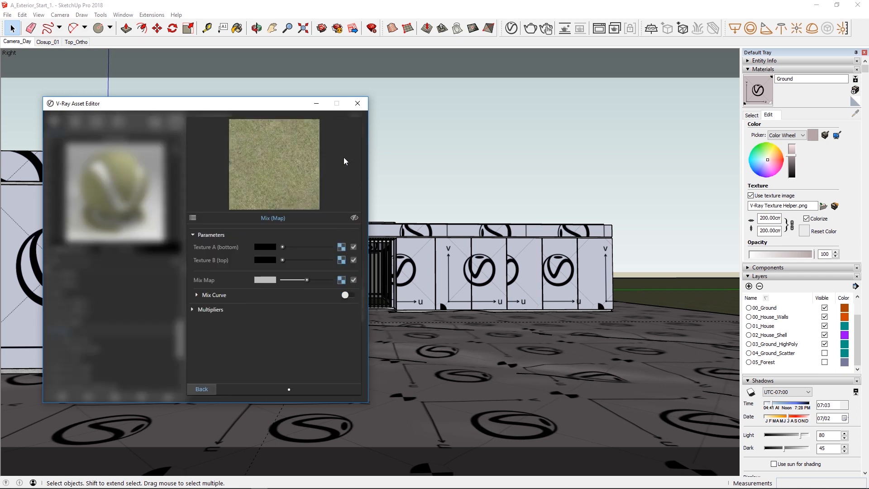
left_click(340, 260)
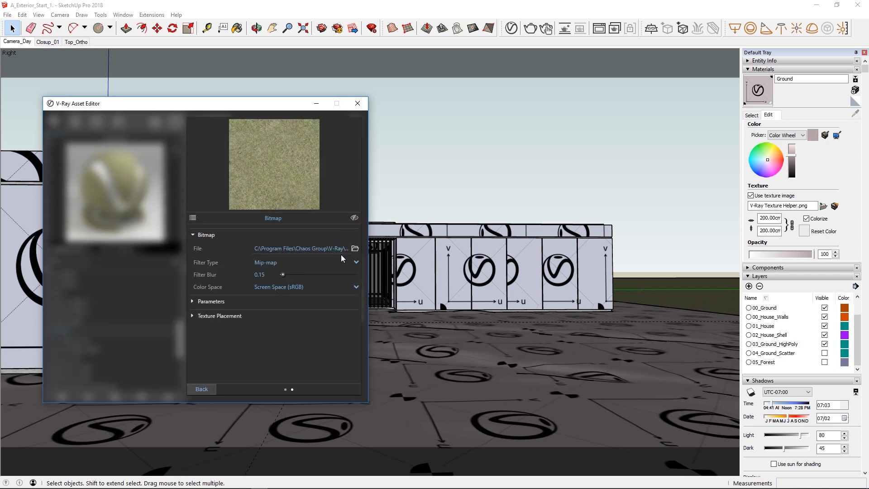
left_click(354, 218)
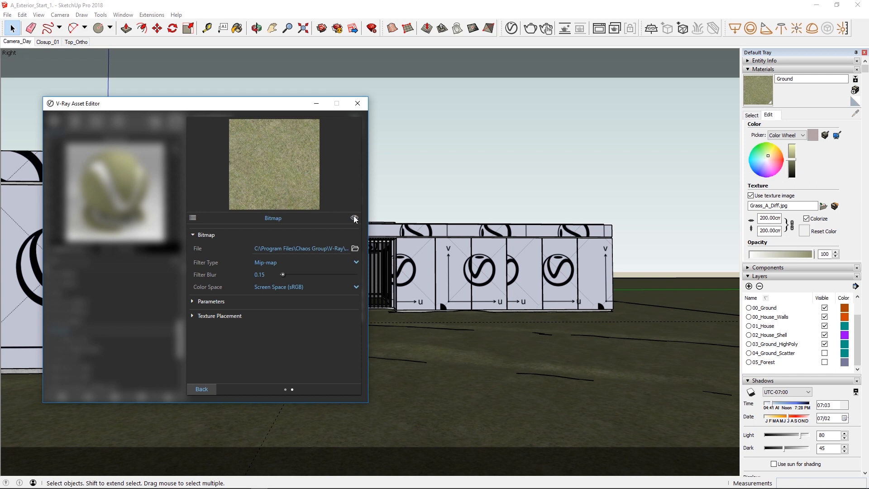
left_click(200, 391)
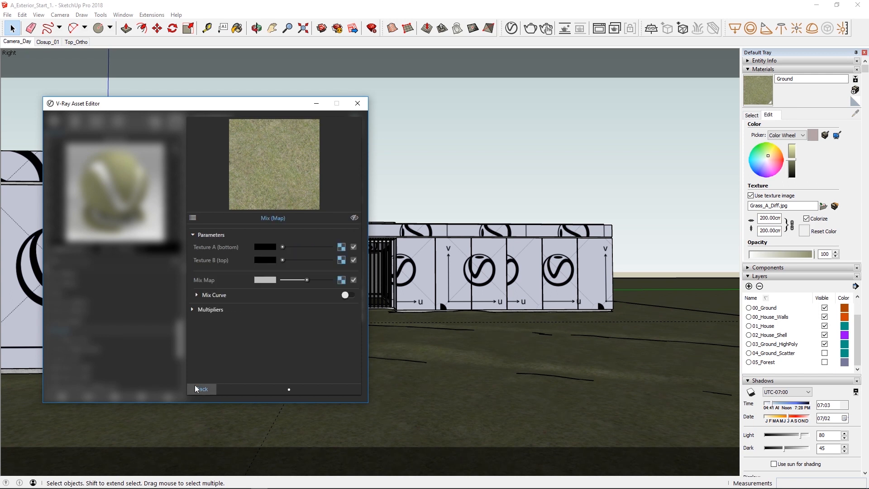
left_click(195, 386)
Use the first bitmap of the Corten material's diffuse Multi-Sub map as its viewport texture and return to the material settings.
left_click_drag(181, 340, 184, 295)
left_click(132, 299)
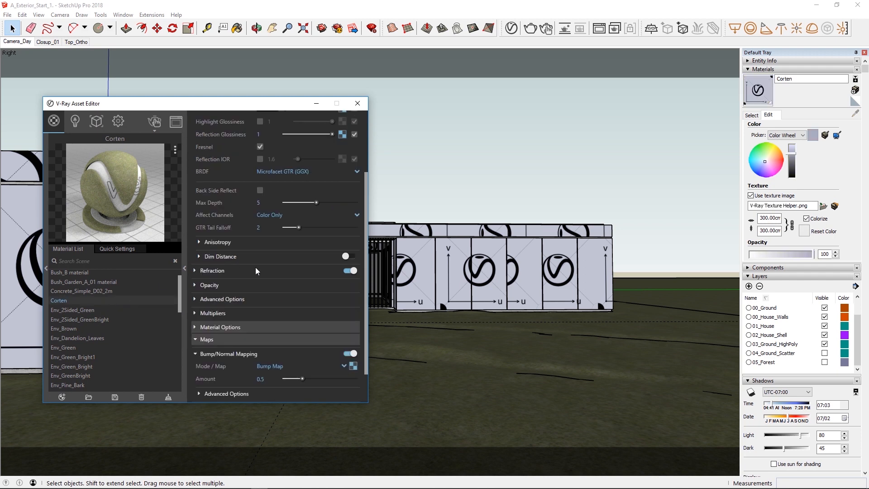
scroll(256, 270, "up", 2)
left_click(339, 155)
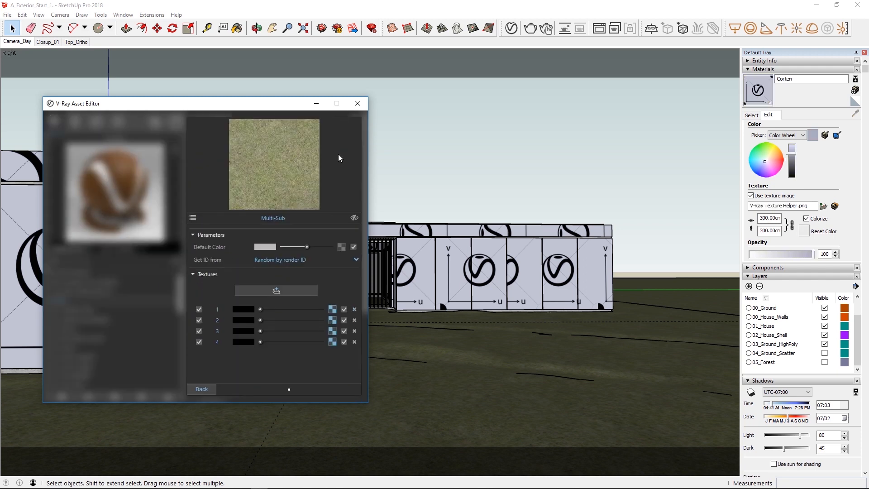
left_click(333, 309)
left_click(354, 217)
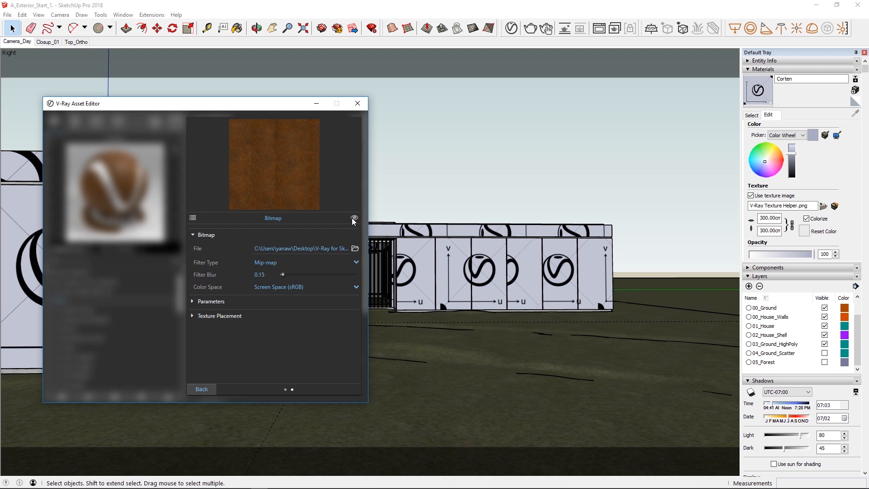
left_click(202, 389)
left_click(201, 390)
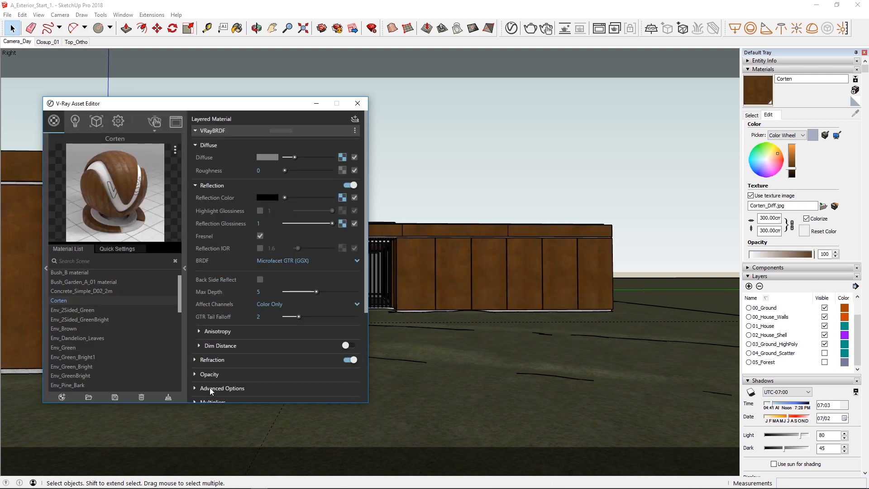
Show the Corten material's binding settings and replace its SketchUp texture image with Corten_Relf_Gloss.
scroll(212, 384, "down", 3)
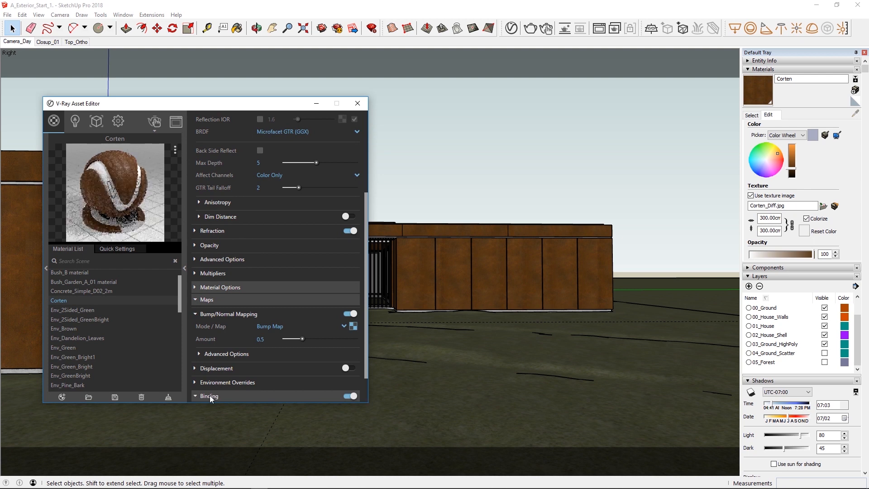
left_click(210, 395)
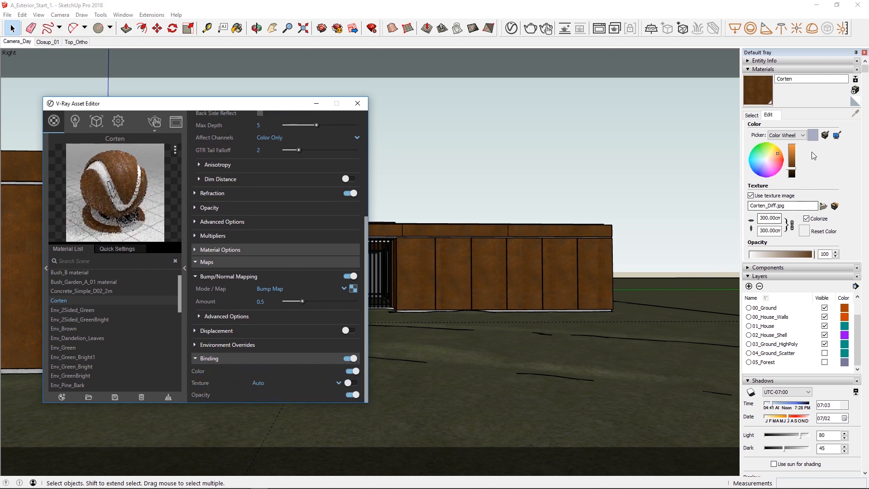
left_click(823, 206)
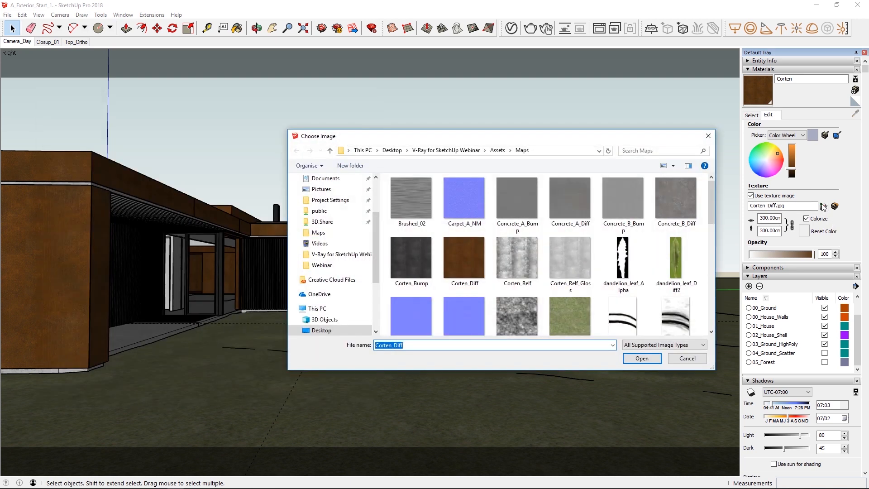
left_click(571, 262)
left_click(632, 361)
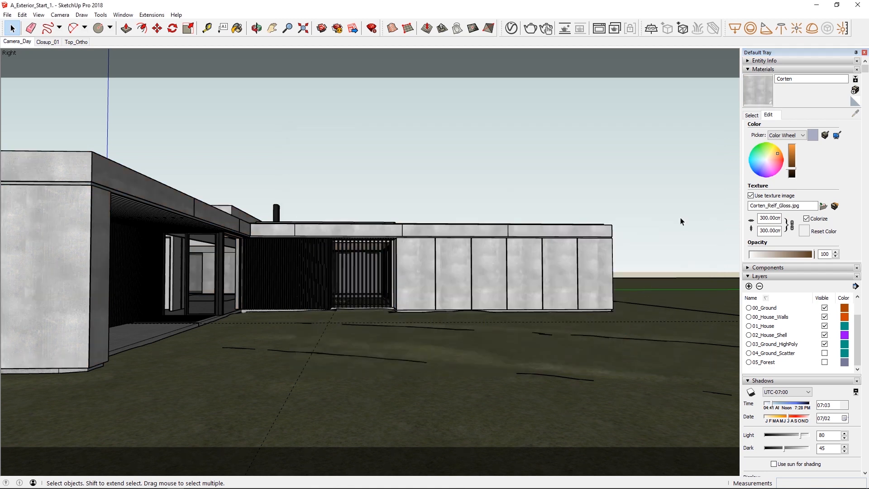
Turn on texture binding for the Corten material in the V-Ray Asset Editor, then collapse its settings and leave the editor.
left_click(511, 28)
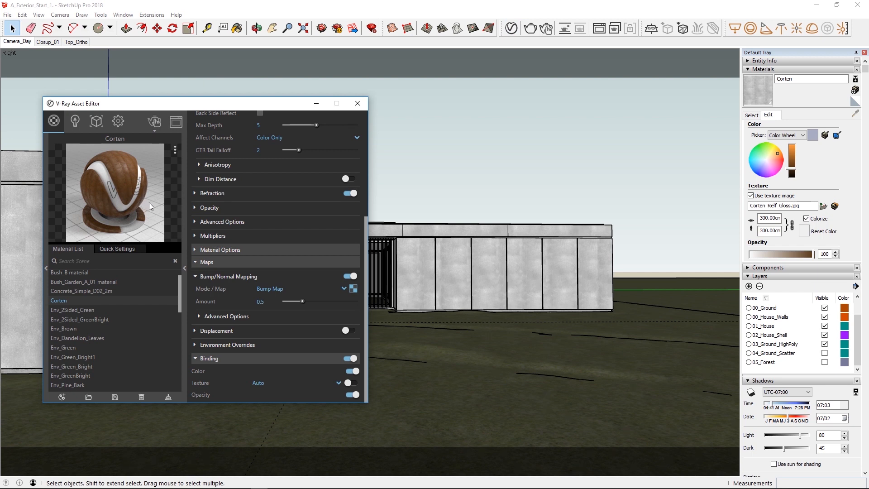
left_click(349, 383)
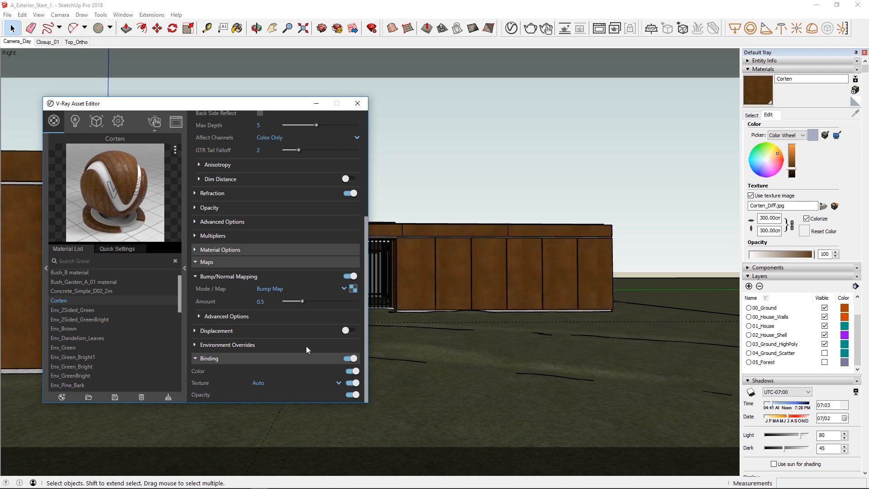
left_click(196, 359)
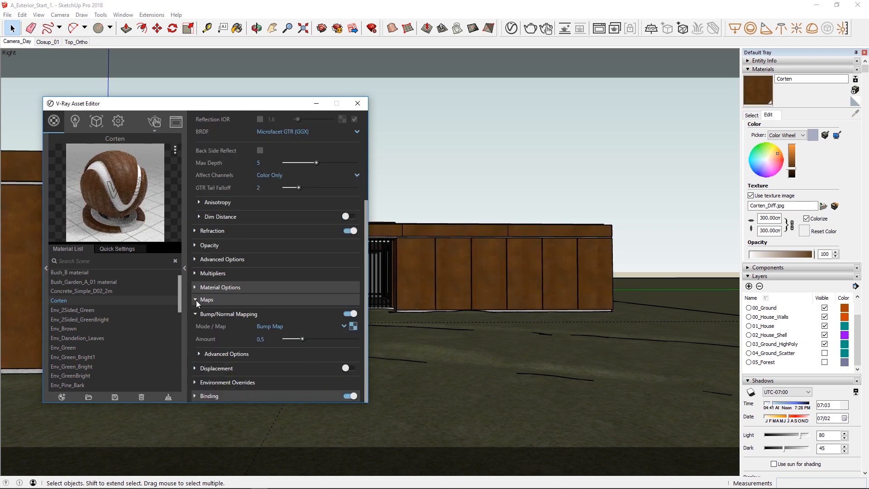
left_click(196, 300)
left_click(184, 292)
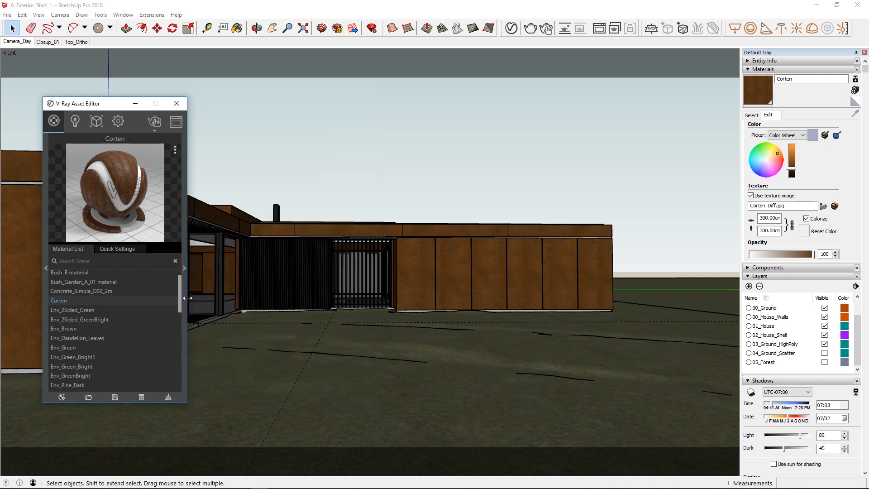
left_click(298, 180)
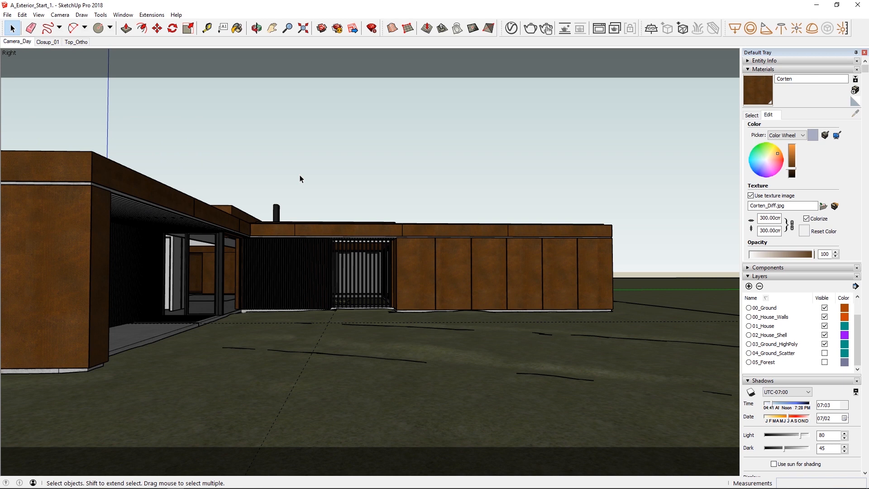
Switch to the Proxy_Creation_01 file and start an interactive V-Ray render of the plant.
left_click(818, 7)
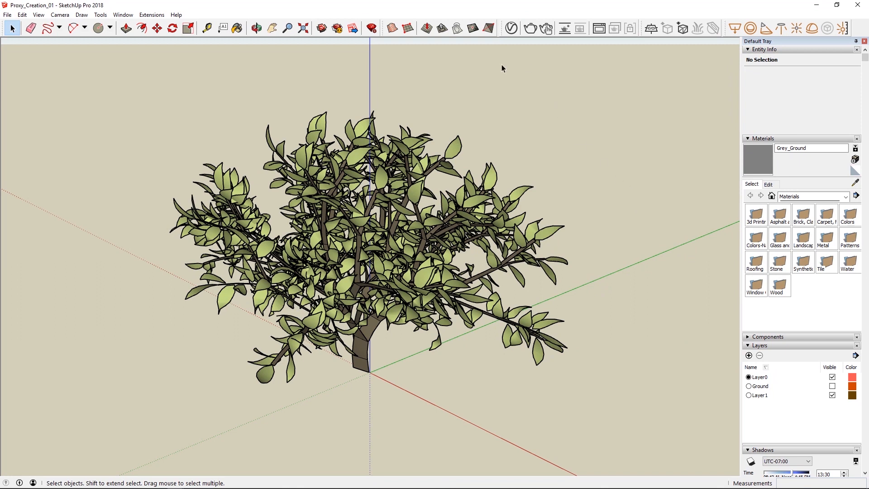
left_click(128, 15)
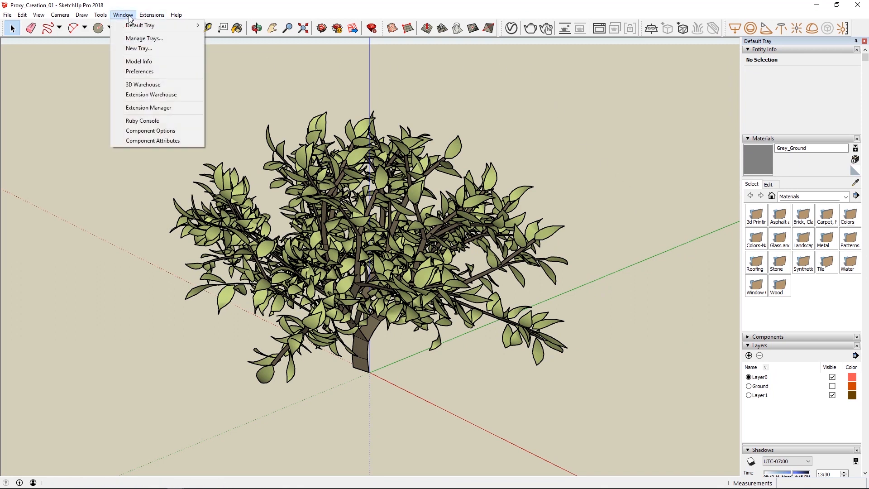
left_click(250, 91)
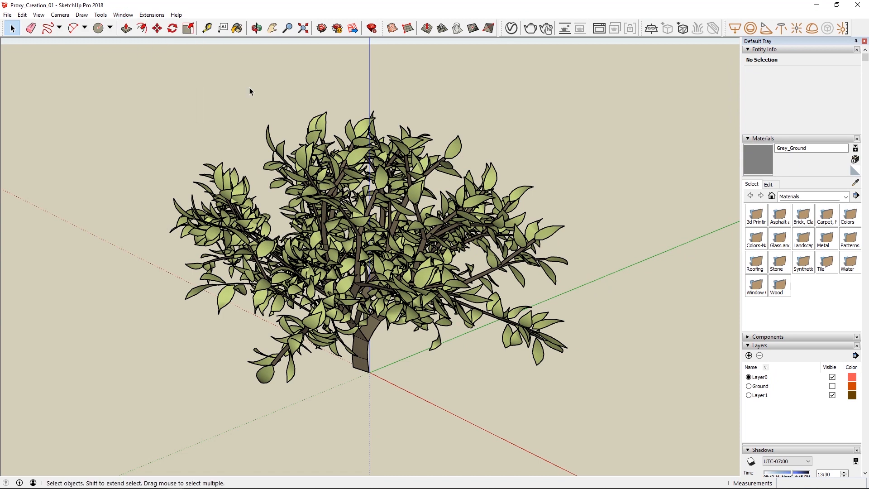
middle_click_drag(572, 208, 535, 198)
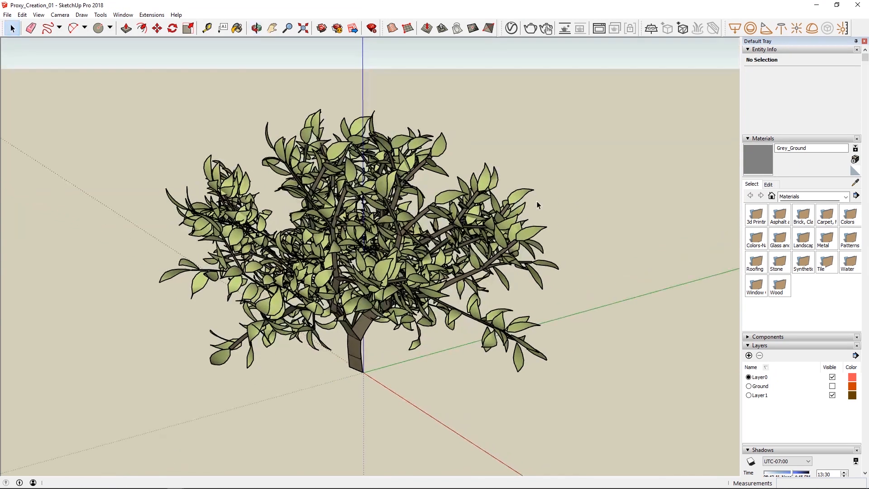
left_click(547, 29)
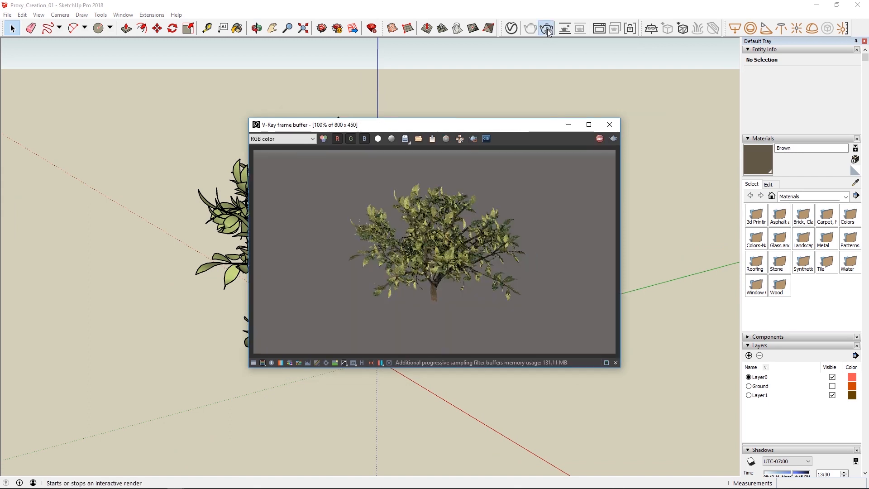
middle_click_drag(130, 258, 173, 264)
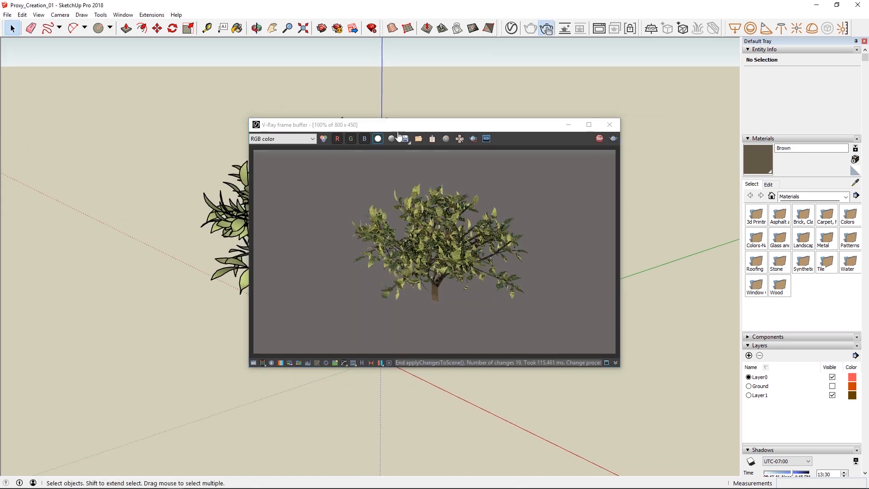
Review the plant's Green and Brown materials in the V-Ray Asset Editor and close it.
left_click(514, 30)
left_click_drag(442, 96, 166, 114)
left_click(118, 295)
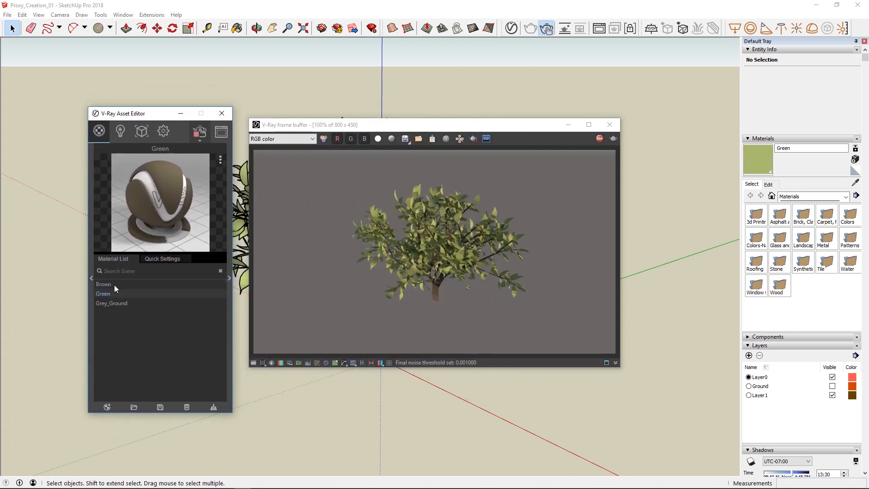
left_click(114, 284)
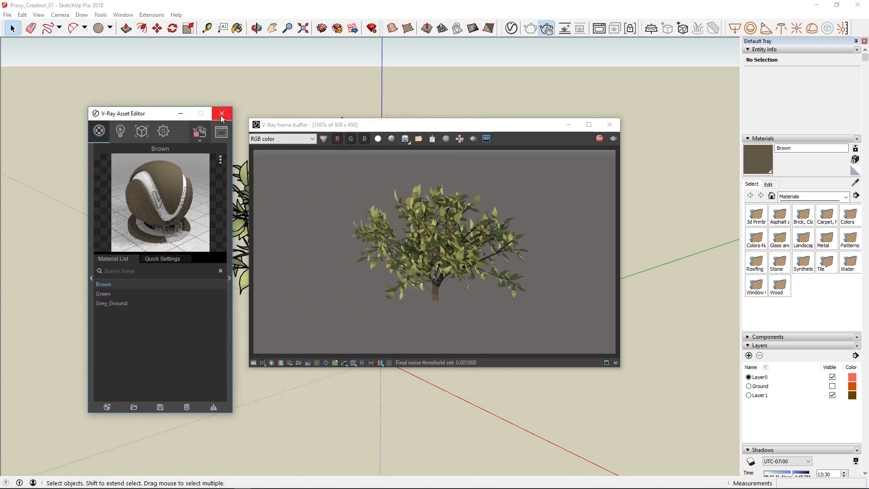
left_click(222, 114)
Stop the interactive render and close the V-Ray frame buffer.
left_click_drag(275, 129, 324, 110)
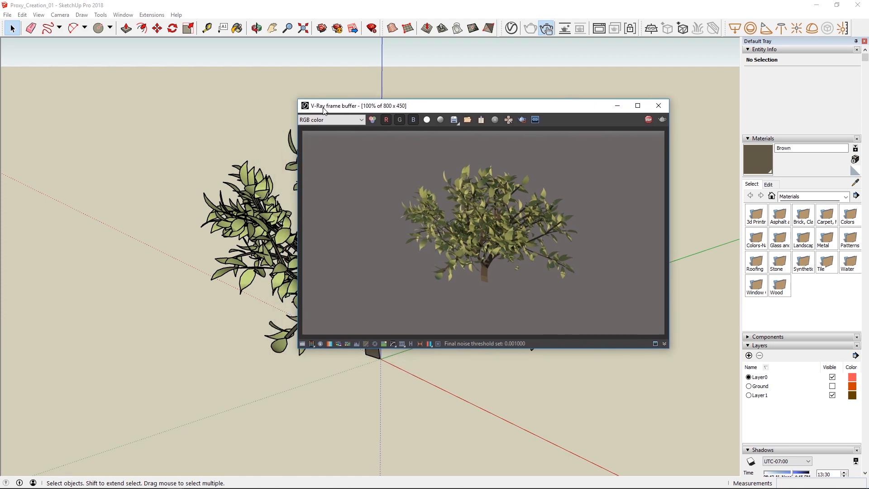
left_click(648, 120)
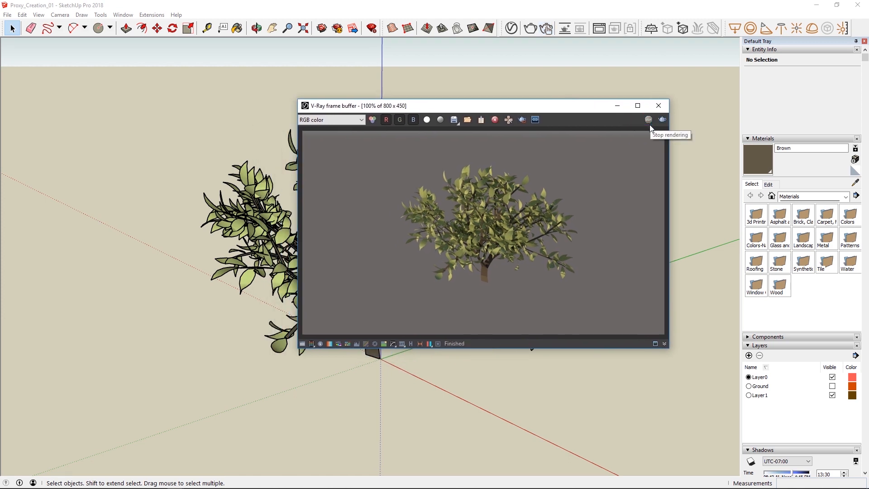
left_click(659, 108)
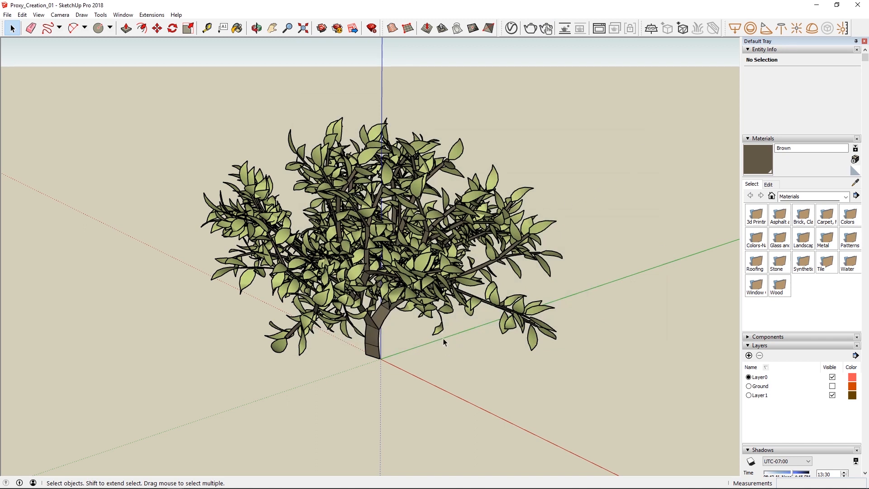
Paste two copies of the plant component, placing them apart from the original on different sides.
left_click(439, 305)
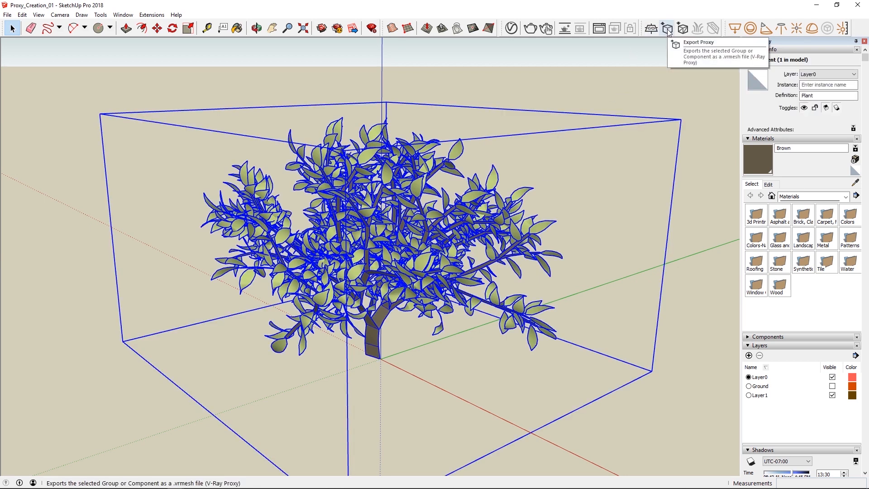
left_click(614, 86)
scroll(426, 241, "down", 5)
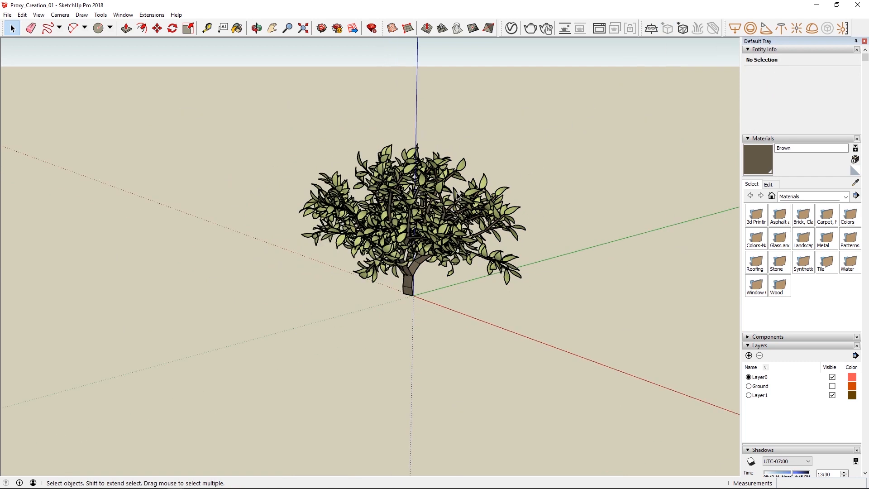
left_click(428, 242)
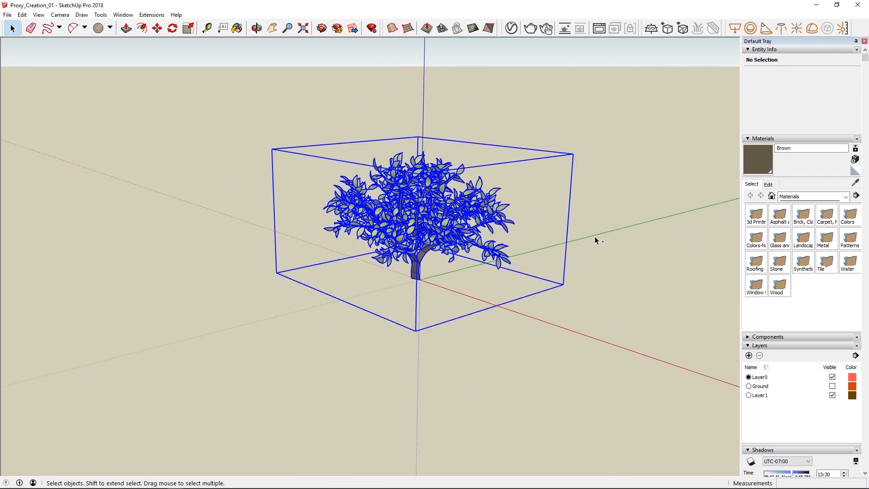
key("ctrl+v")
left_click(582, 218)
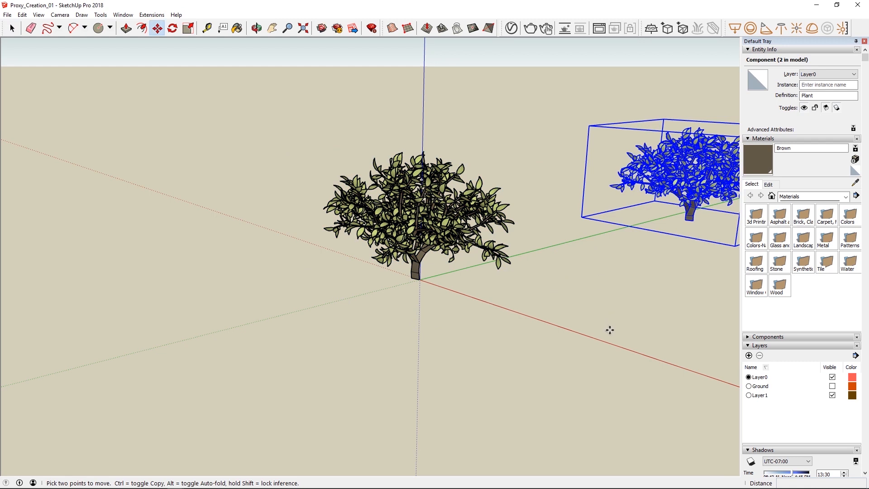
key("ctrl+v")
left_click(596, 357)
middle_click_drag(388, 322, 732, 310)
key("space")
Open the original plant component for editing and select its branches group and its leaves group in turn.
middle_click_drag(525, 211, 500, 154)
scroll(499, 151, "up", 3)
left_click(498, 151)
left_click(440, 262)
scroll(414, 267, "up", 1)
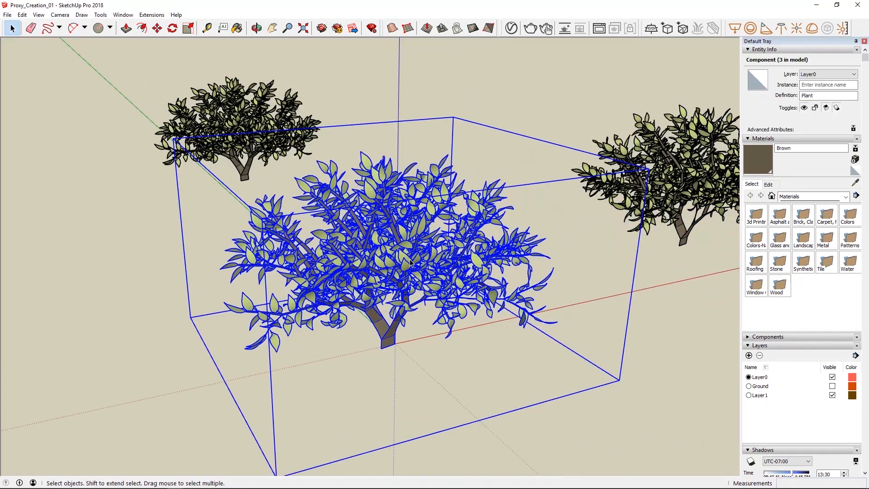
double_click(415, 268)
middle_click_drag(415, 272, 458, 227)
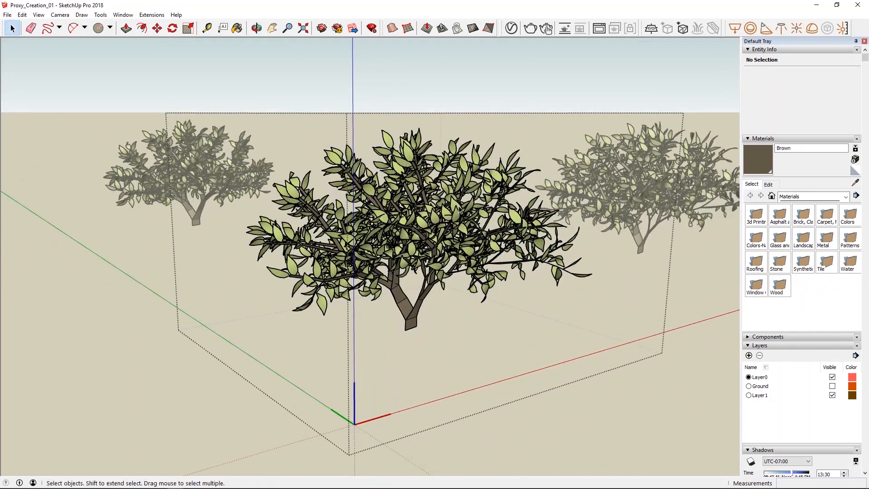
key("ctrl+a")
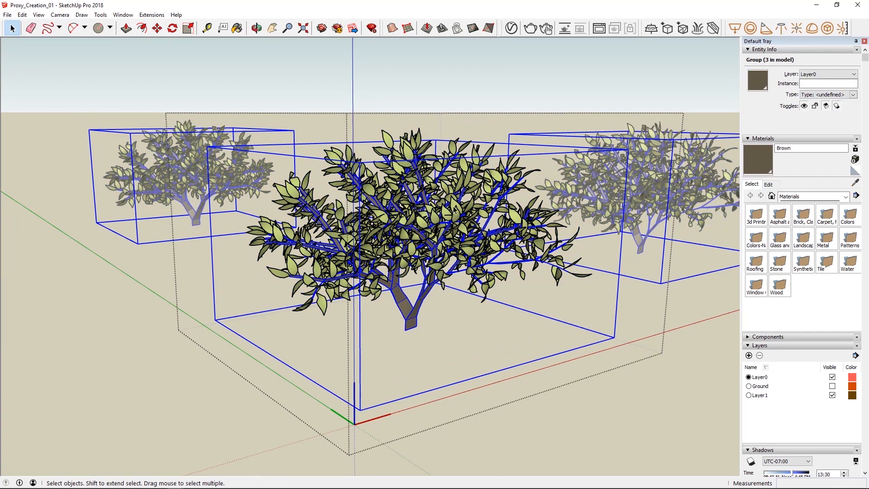
left_click(463, 179)
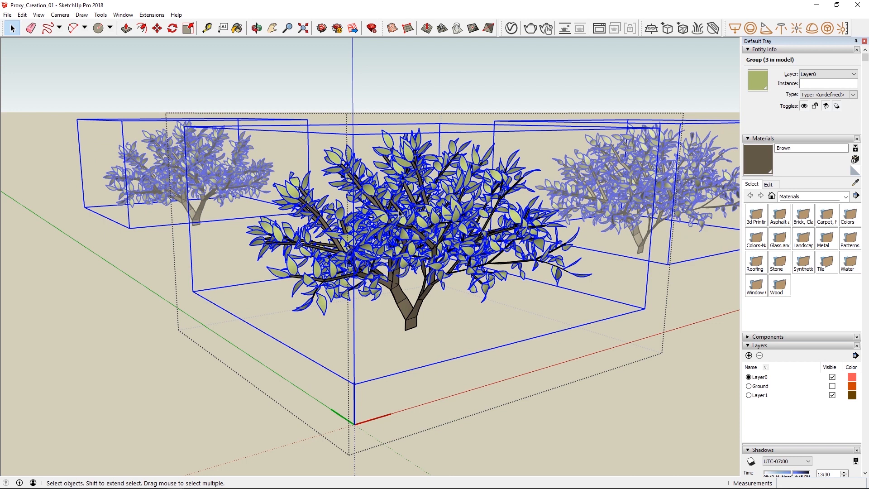
Try to explode the branches group and the leaves group inside the plant component.
left_click(404, 315)
right_click(415, 304)
left_click(437, 363)
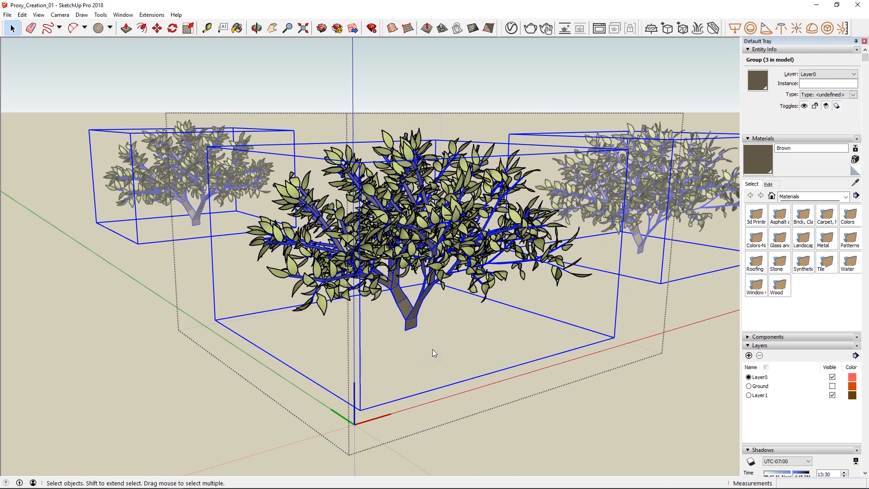
right_click(442, 203)
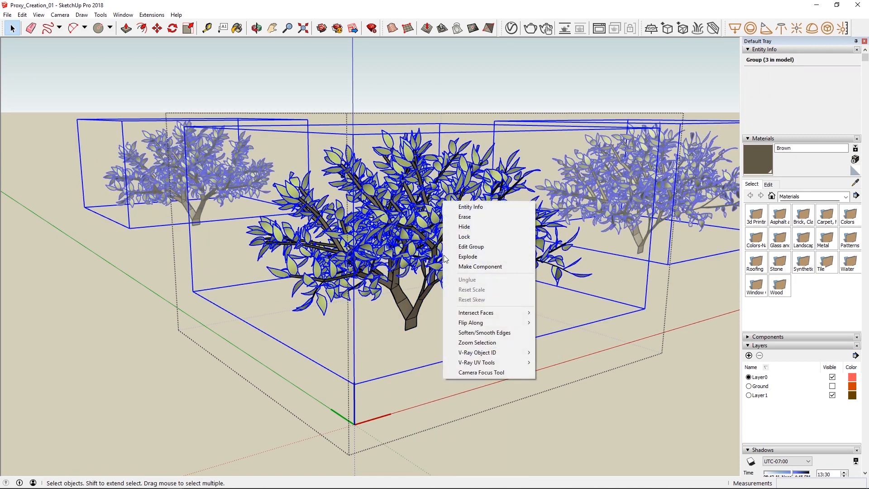
left_click(462, 256)
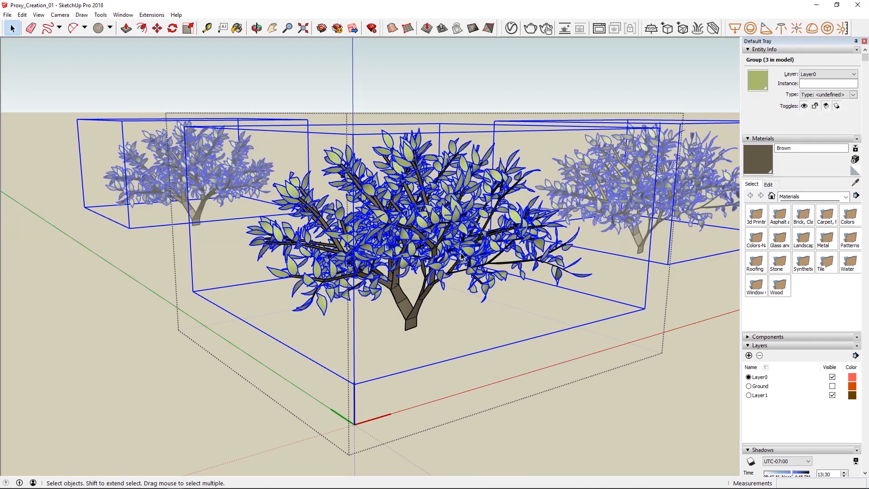
Combine the exploded branch and leaf geometry into a single group and open the V-Ray proxy export for it.
right_click(461, 238)
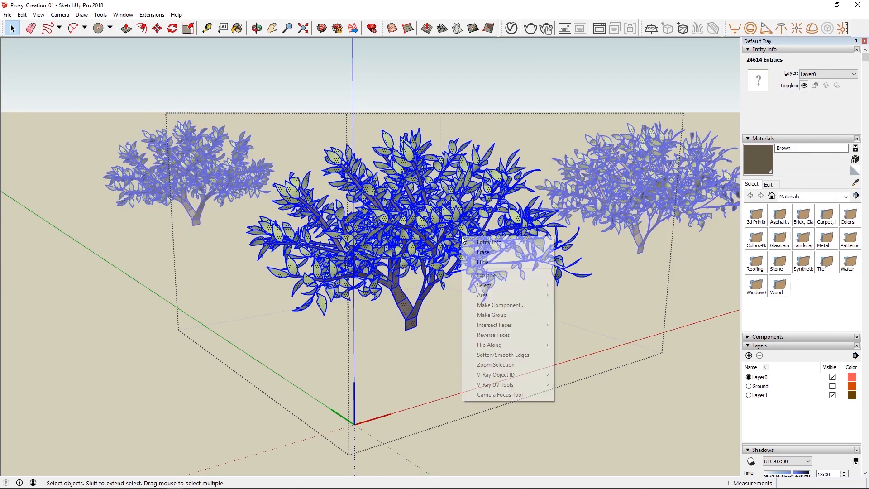
left_click(479, 314)
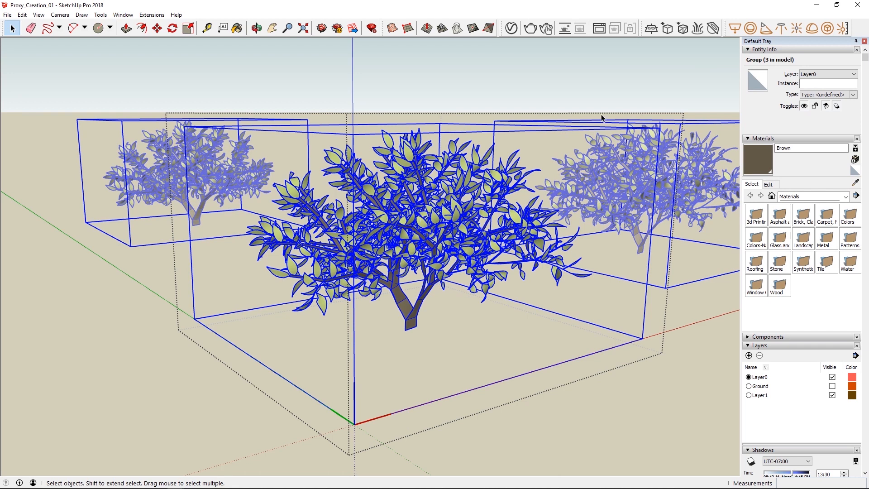
left_click(668, 28)
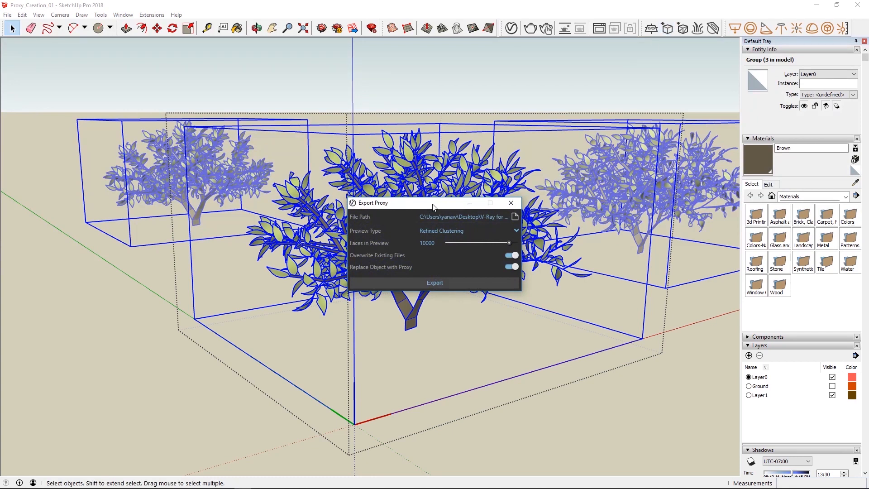
left_click_drag(433, 207, 409, 170)
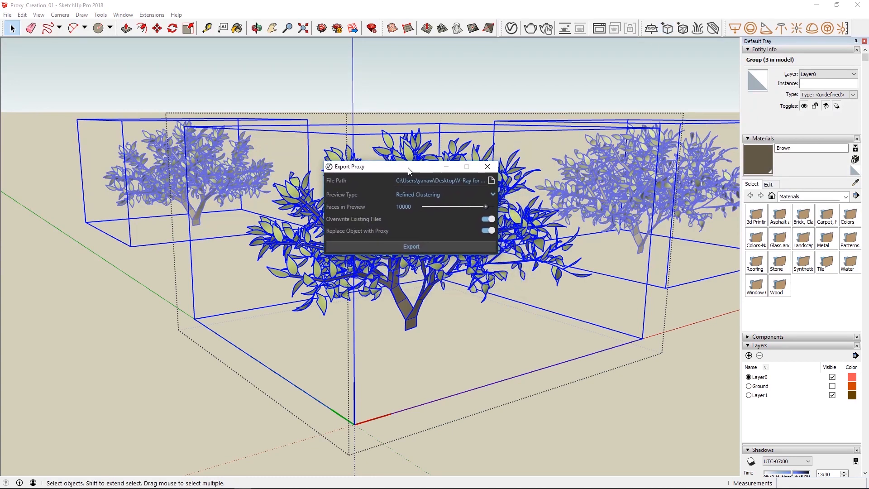
Name the proxy mesh file "Plant proxy" in the V-Ray for SketchUp Webinar folder and export it, replacing the original object.
left_click(493, 181)
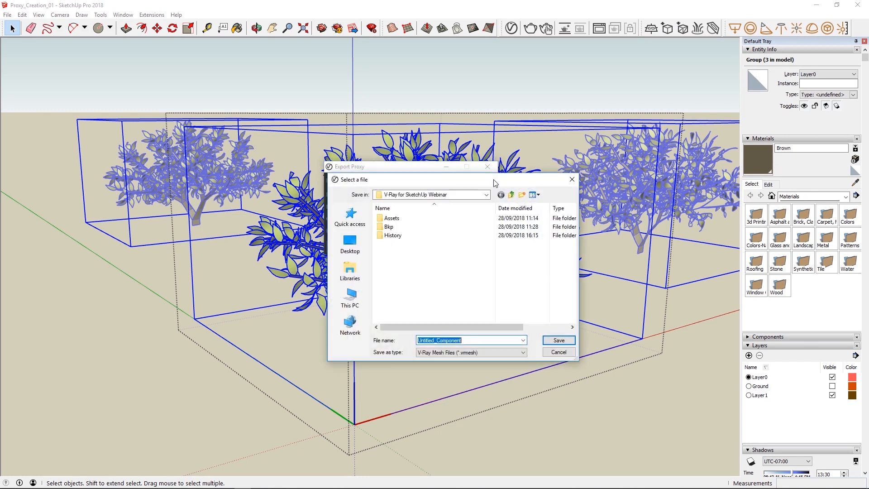
left_click_drag(494, 183, 542, 184)
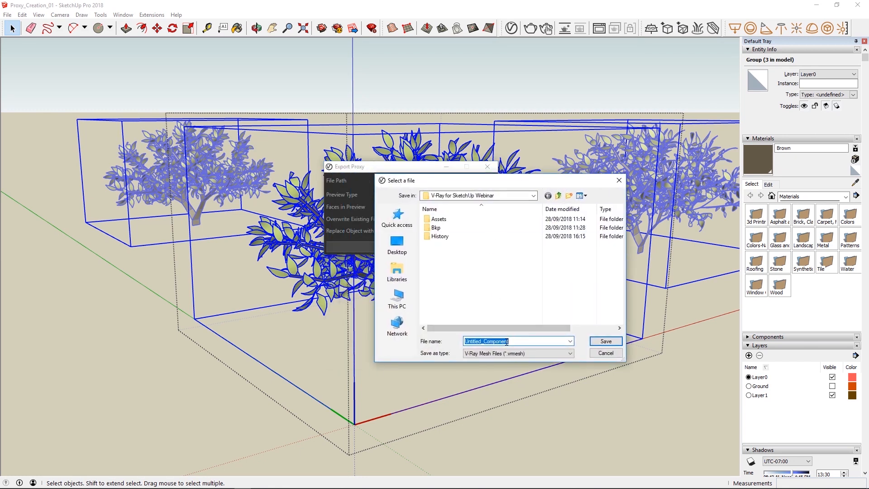
type("Pl")
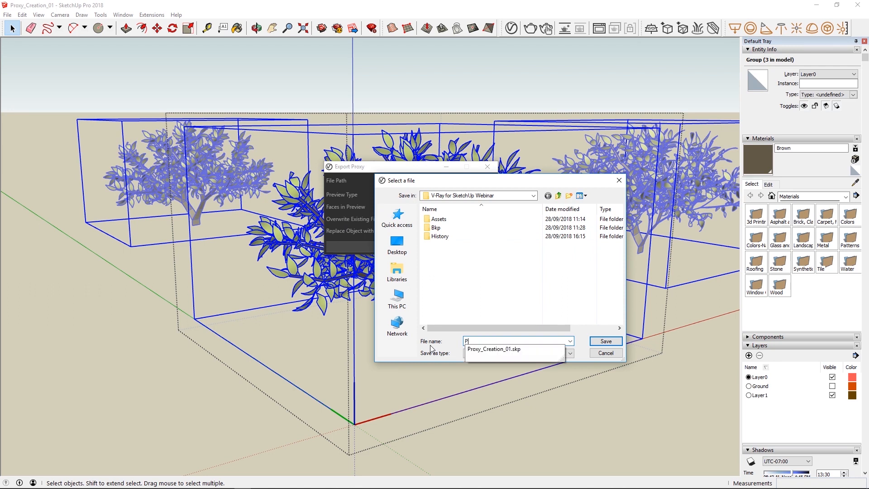
type("ant proxy")
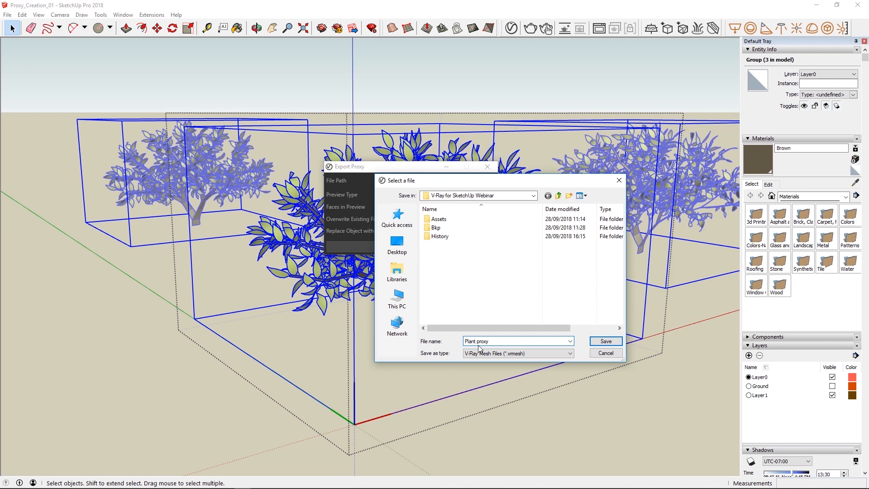
left_click(597, 343)
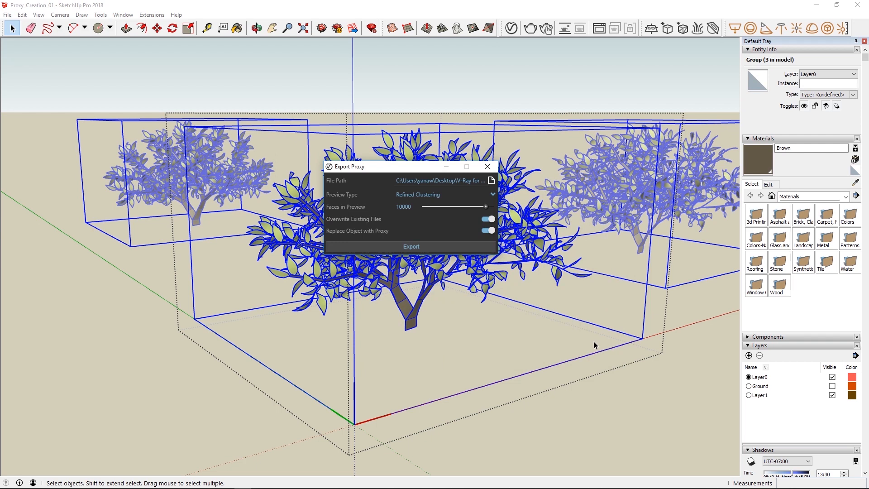
left_click_drag(418, 207, 409, 206)
left_click(412, 247)
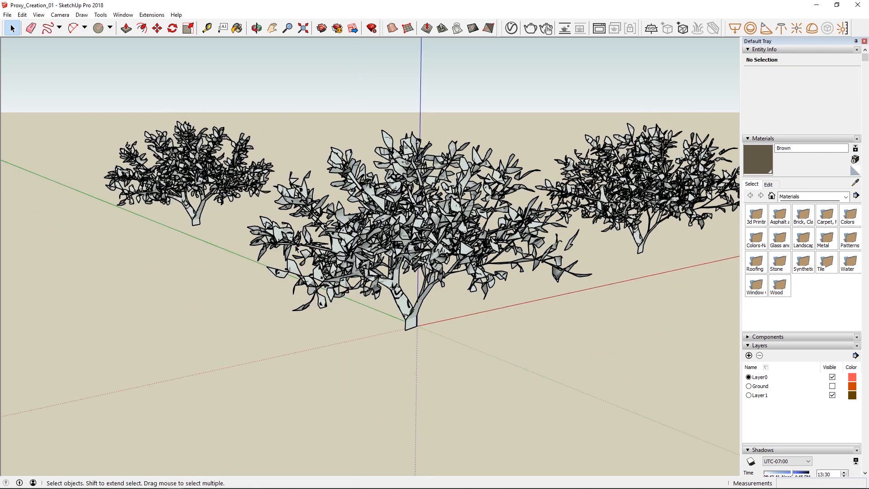
Examine the sub-materials assigned to each ID in the Plant proxy Material.
middle_click_drag(298, 249, 326, 203)
left_click(511, 28)
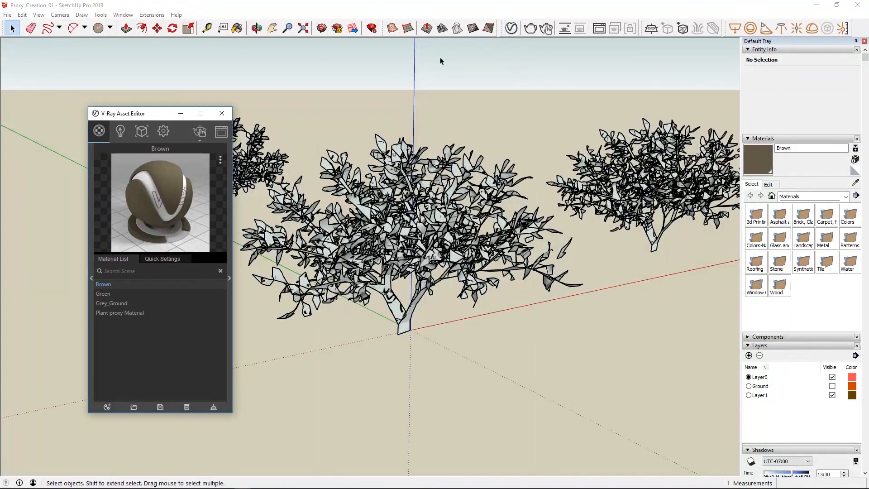
left_click(133, 312)
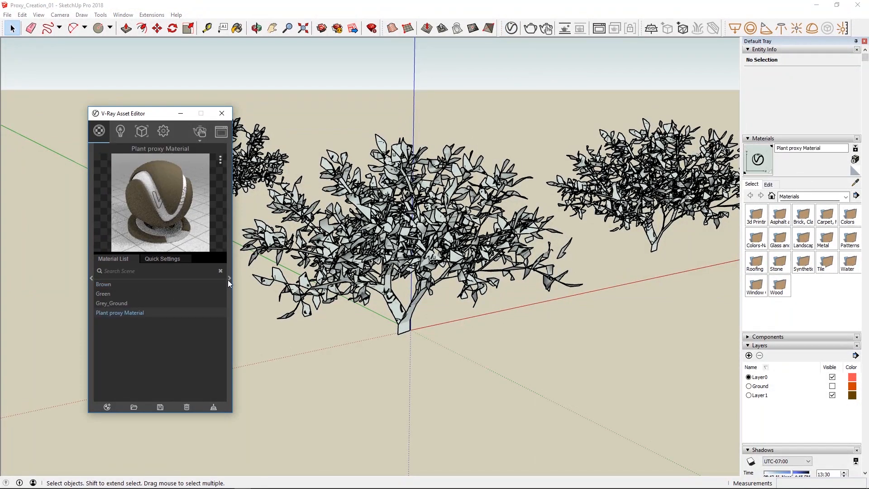
left_click(229, 278)
left_click(371, 186)
left_click(372, 186)
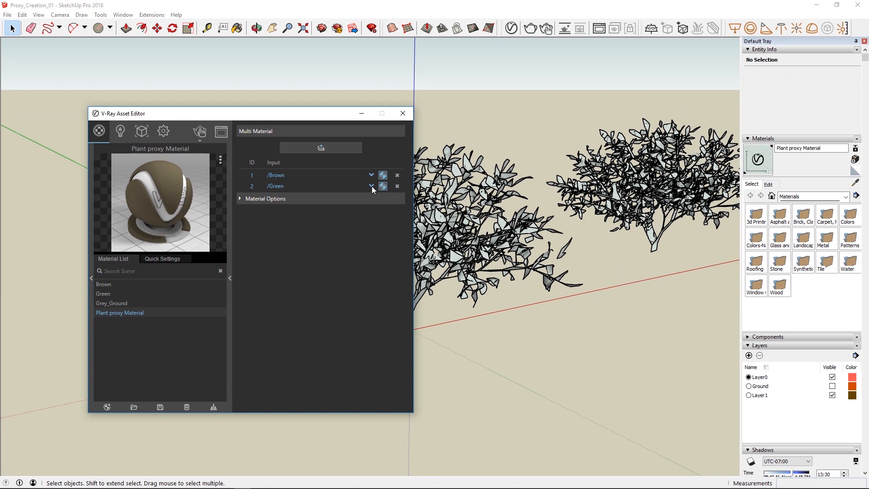
left_click(230, 278)
Check the proxy plants in an interactive render, then stop it and close the frame buffer.
left_click(202, 132)
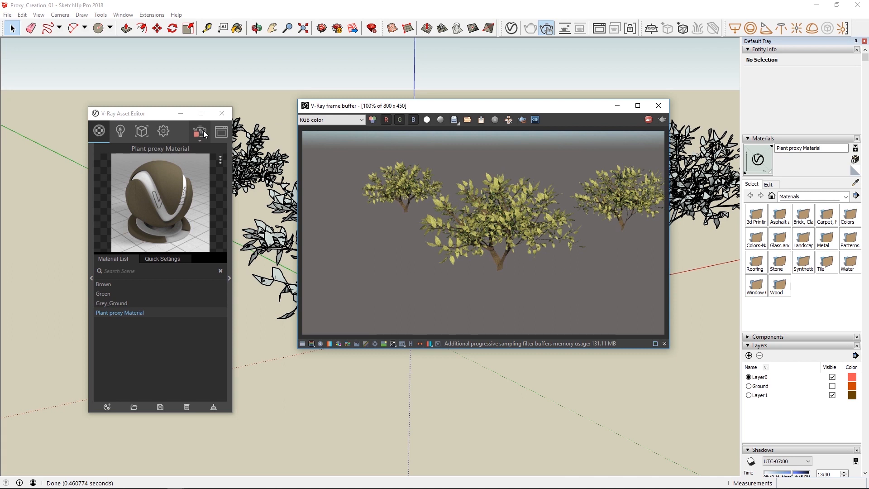
middle_click_drag(378, 390, 407, 396)
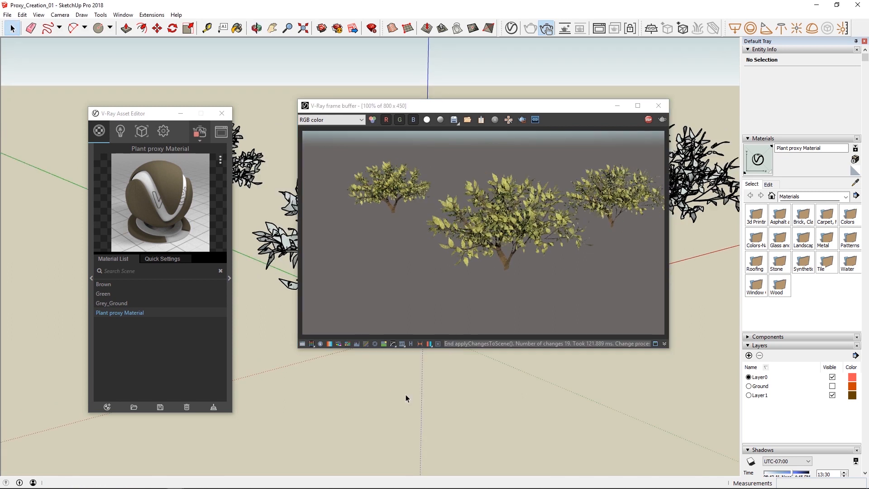
left_click(648, 120)
left_click(659, 105)
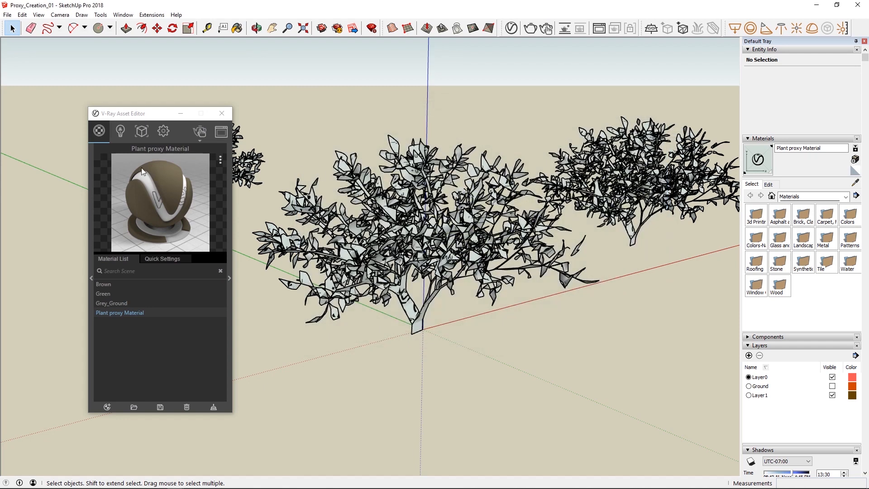
View the scene's V-Ray geometry assets and paste another copy of the middle plant component farther along the red axis.
left_click(142, 131)
left_click(389, 249)
scroll(389, 249, "down", 3)
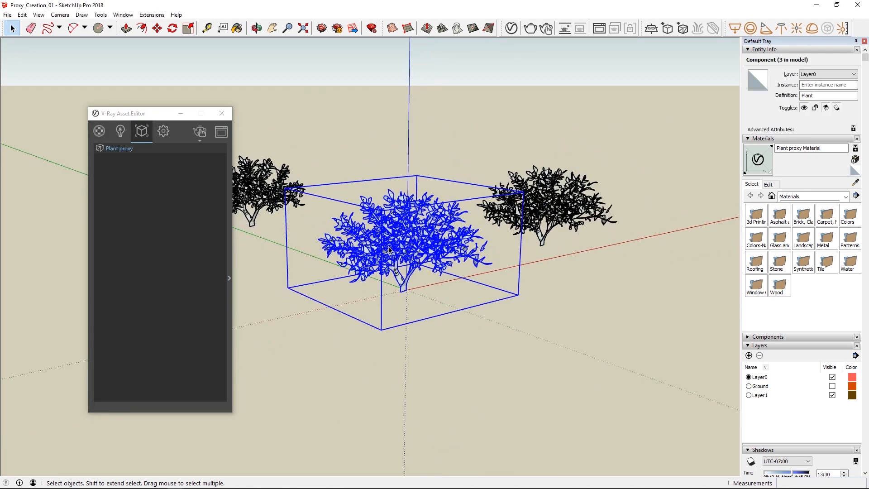
key("ctrl+c")
key("ctrl+v")
left_click(659, 346)
key("space")
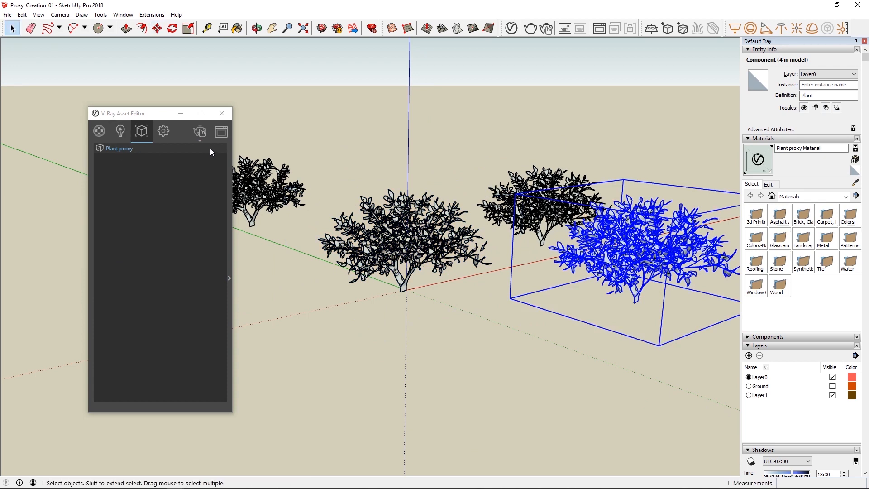
left_click(222, 113)
left_click(324, 128)
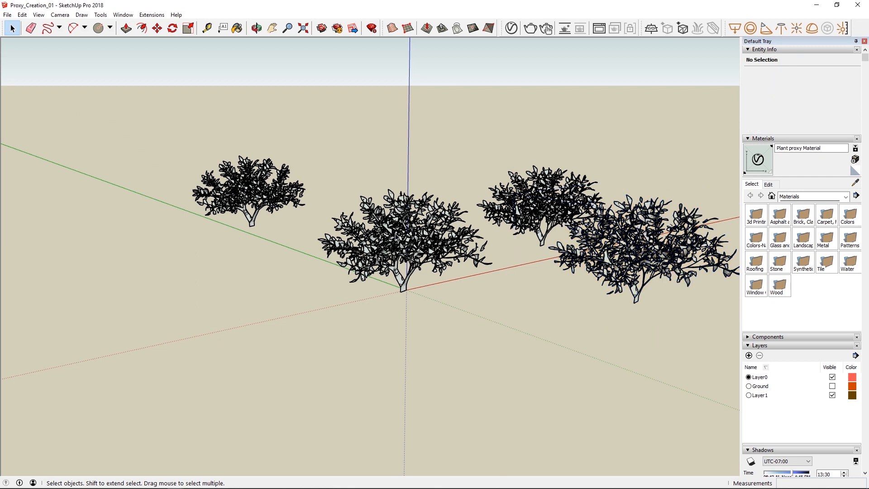
Save the model under the new name "Plant proxy" in the V-Ray for SketchUp Webinar folder.
left_click(396, 235)
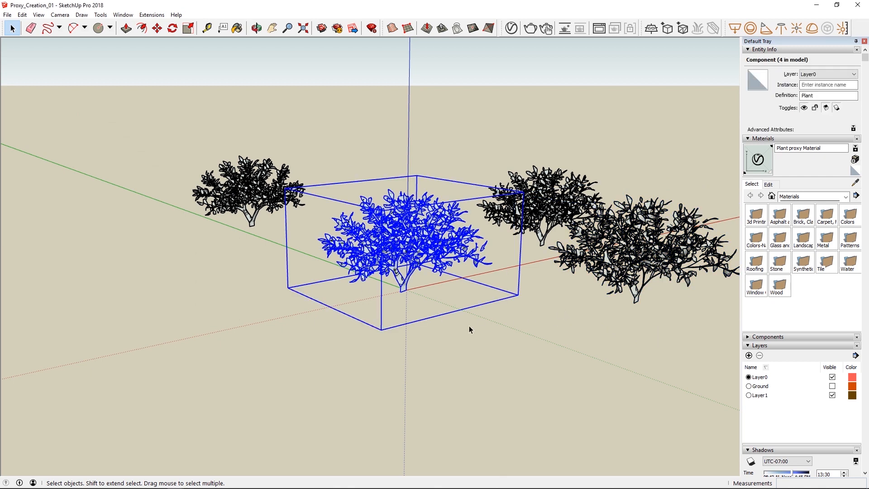
left_click(277, 327)
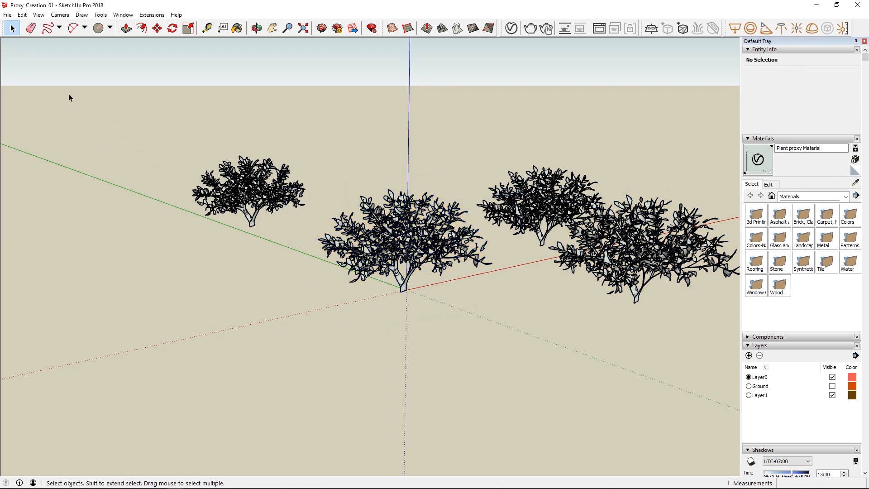
left_click(7, 15)
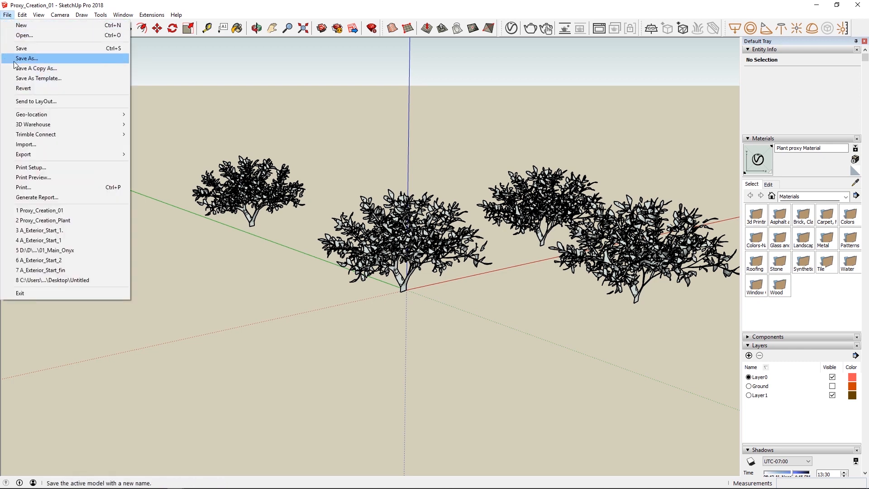
left_click(15, 59)
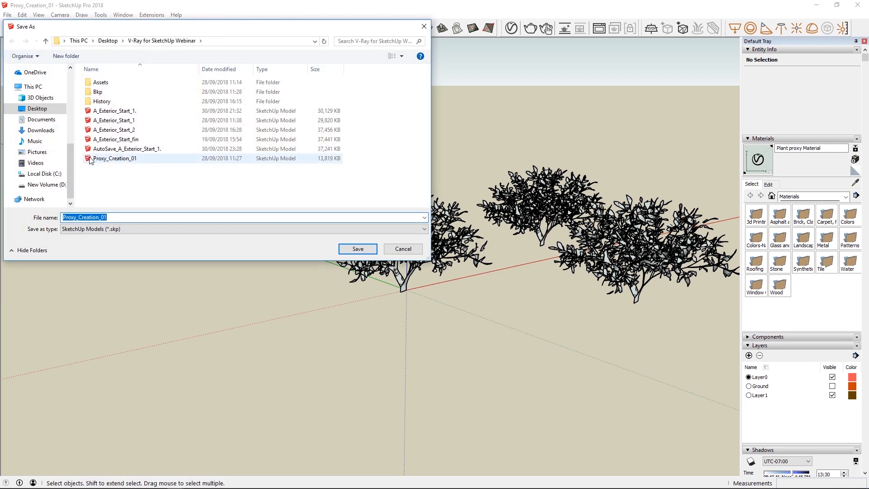
type("Plant proxy")
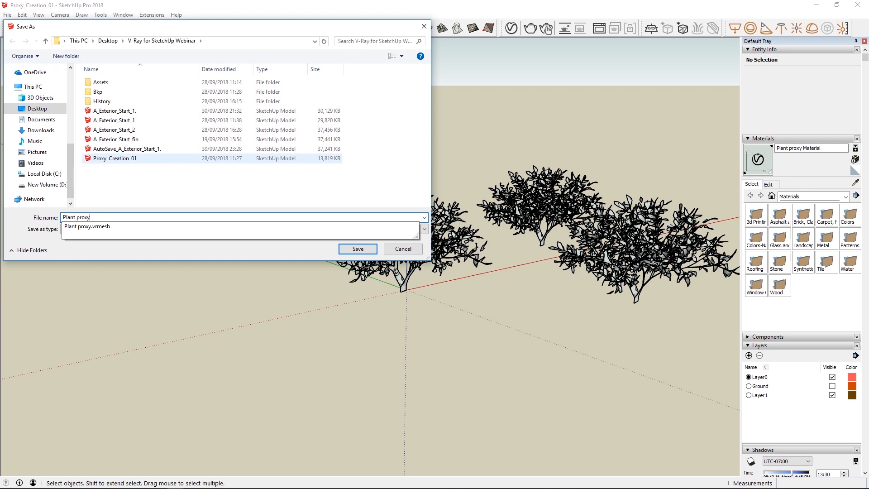
left_click(118, 189)
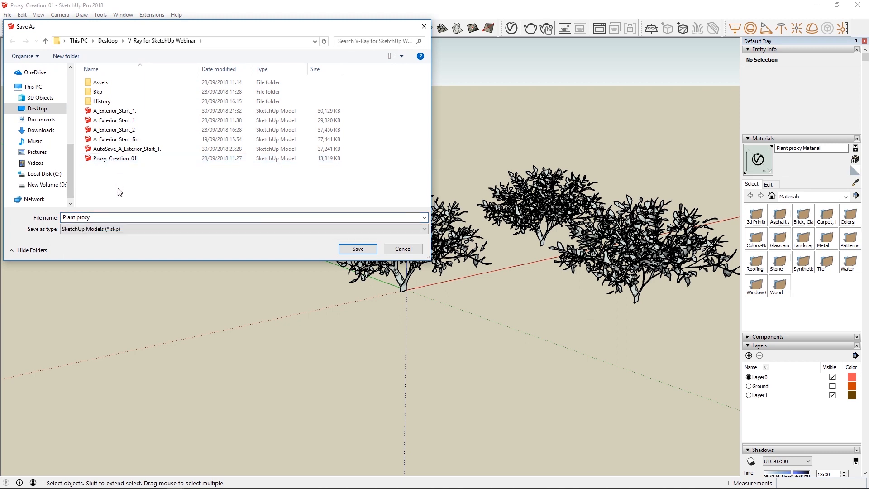
left_click(357, 249)
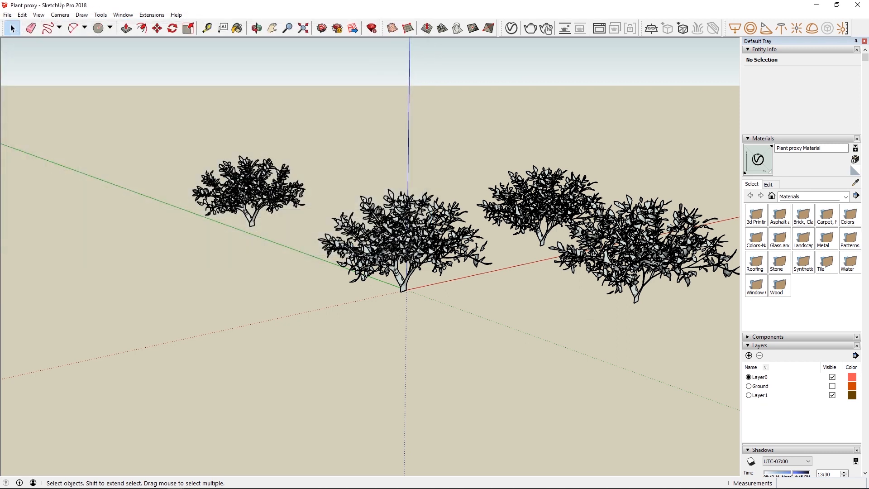
Start a new model and set up an import limited to SketchUp files (*.skp).
left_click(8, 15)
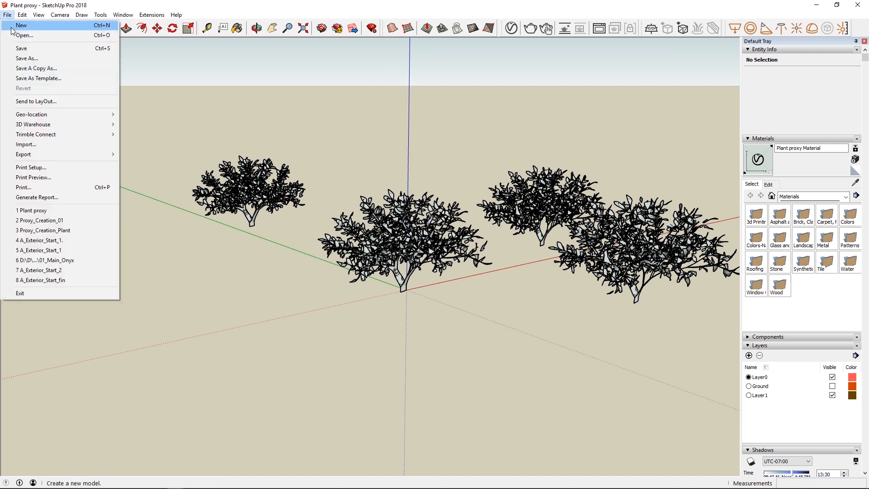
left_click(17, 28)
left_click(7, 15)
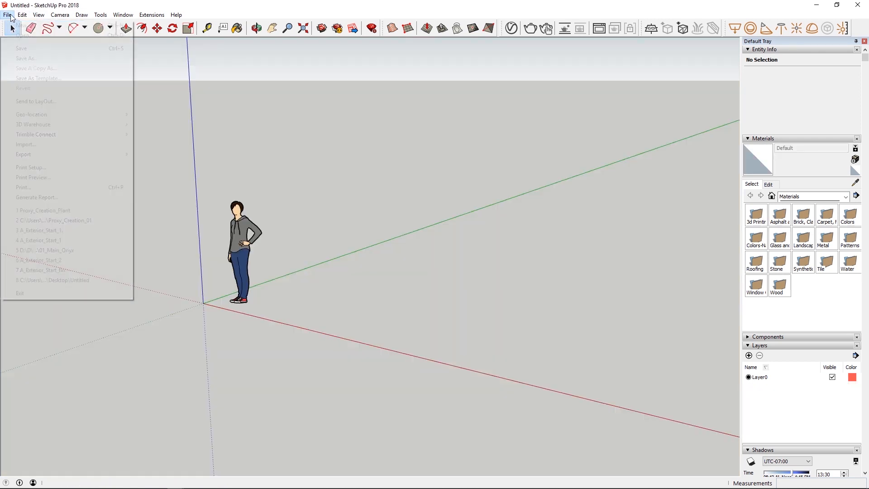
left_click(17, 144)
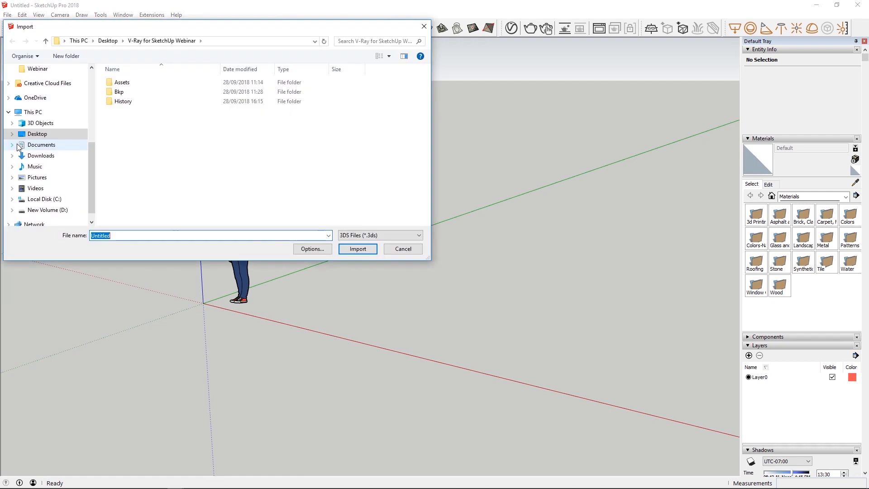
left_click(362, 235)
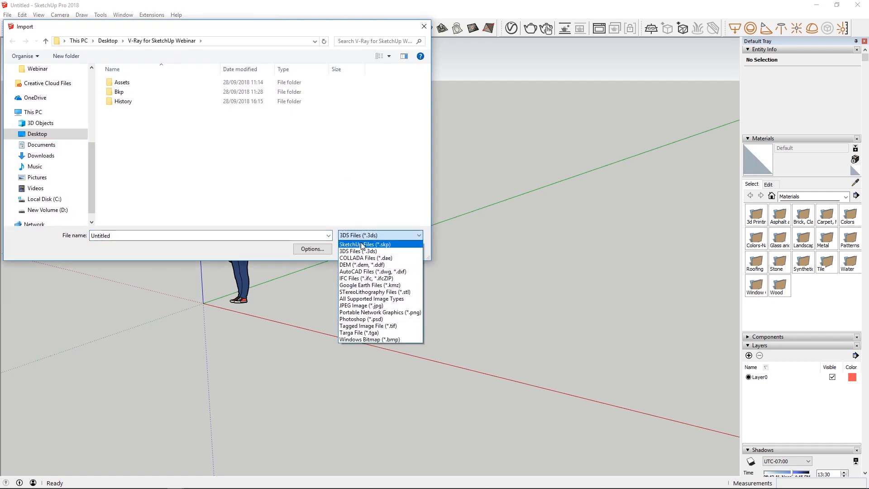
left_click(364, 244)
Import the Plant proxy model and place it between the red and green axes, away from the person figure.
left_click(134, 158)
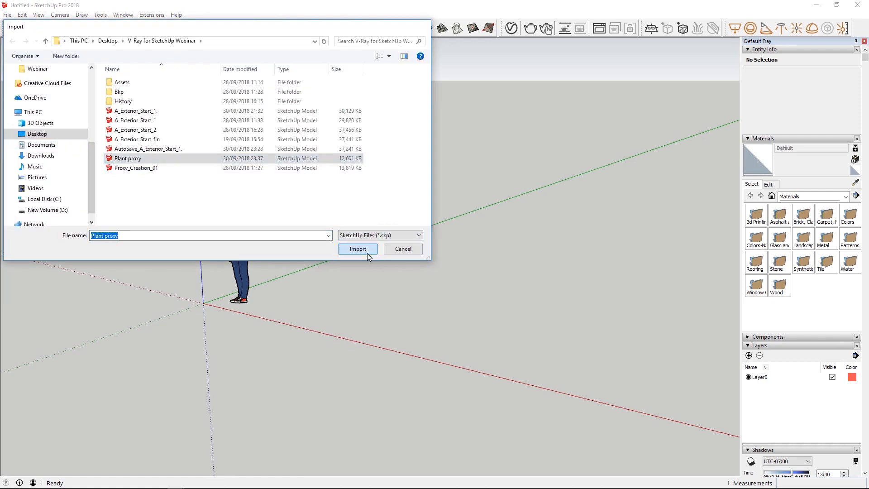
left_click(367, 250)
left_click(517, 293)
mouse_move(517, 293)
middle_mouse_down()
mouse_move(516, 280)
mouse_move(517, 293)
middle_mouse_up()
middle_click(591, 314)
left_click(591, 314)
scroll(591, 314, "up", 5)
scroll(591, 314, "down", 5)
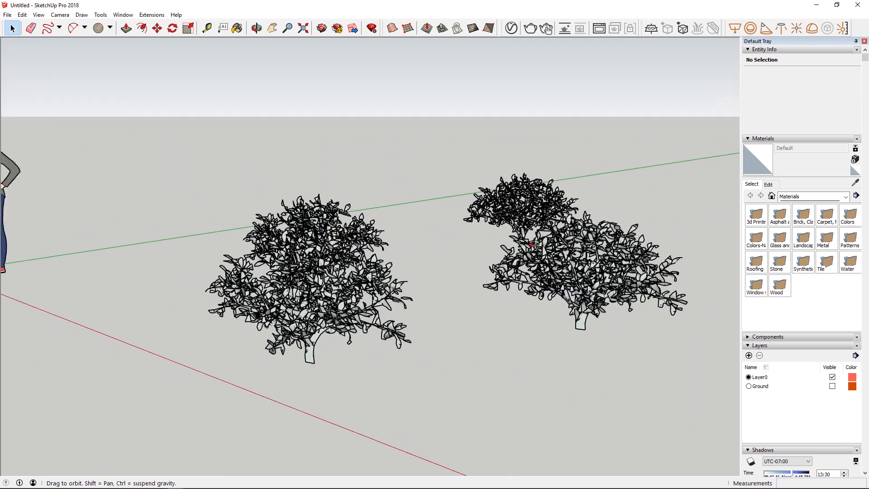
Check the imported Plant proxy Material's sub-materials and start an interactive render of the new model.
left_click(511, 28)
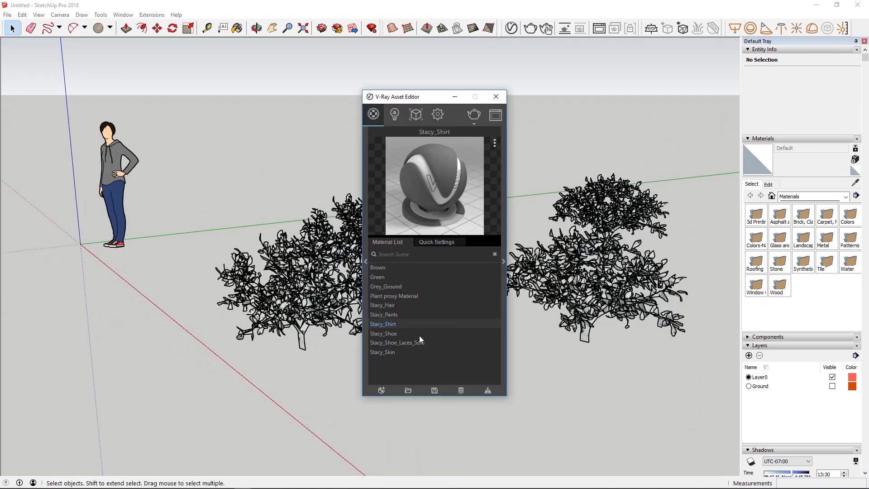
left_click(381, 286)
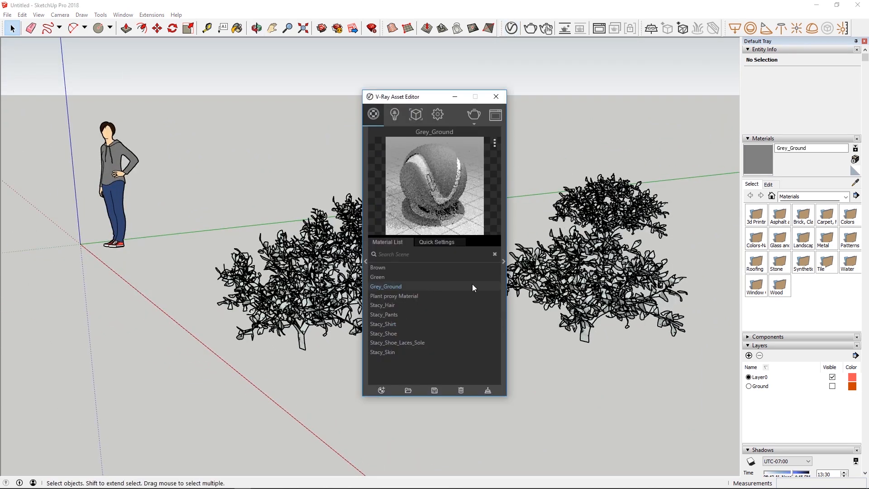
left_click(412, 296)
left_click(503, 261)
left_click(474, 123)
left_click(473, 155)
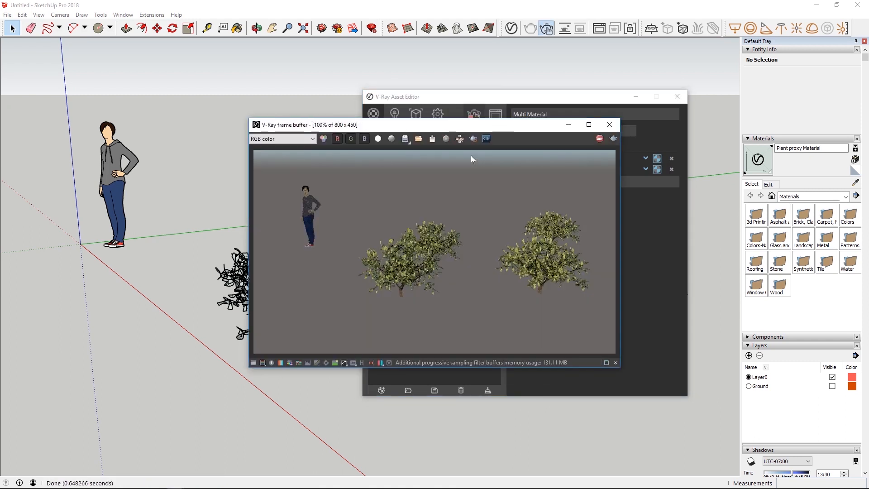
Close the render and asset windows and discard the untitled model without saving it.
left_click(609, 125)
left_click(677, 96)
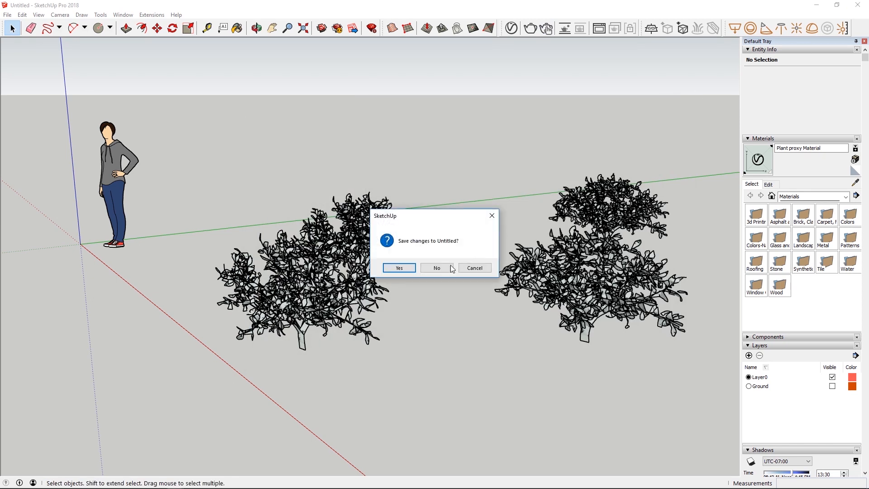
left_click(430, 271)
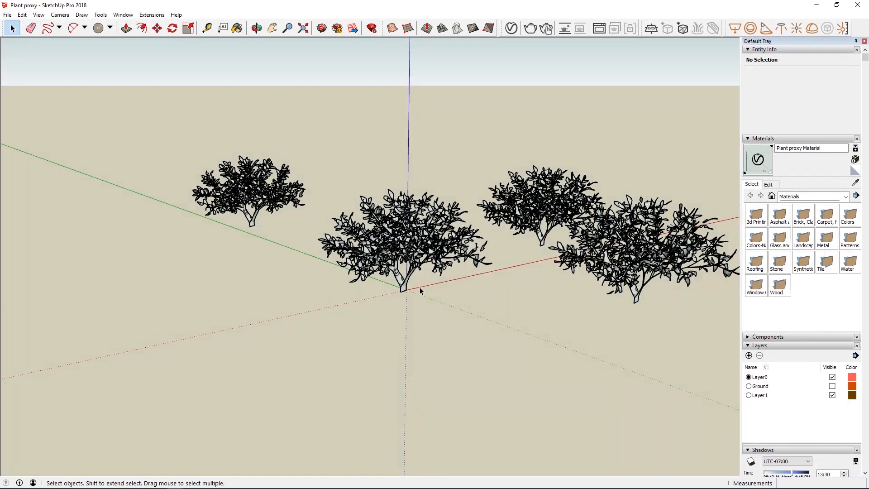
Delete the three plants standing away from the origin and make the Ground layer visible.
left_click(636, 251)
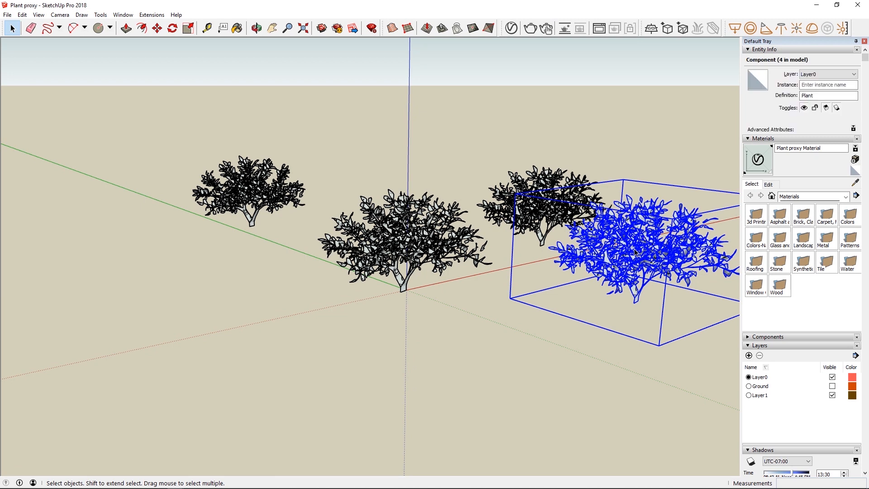
key("Delete")
left_click(555, 200)
key("Delete")
left_click(246, 187)
key("Delete")
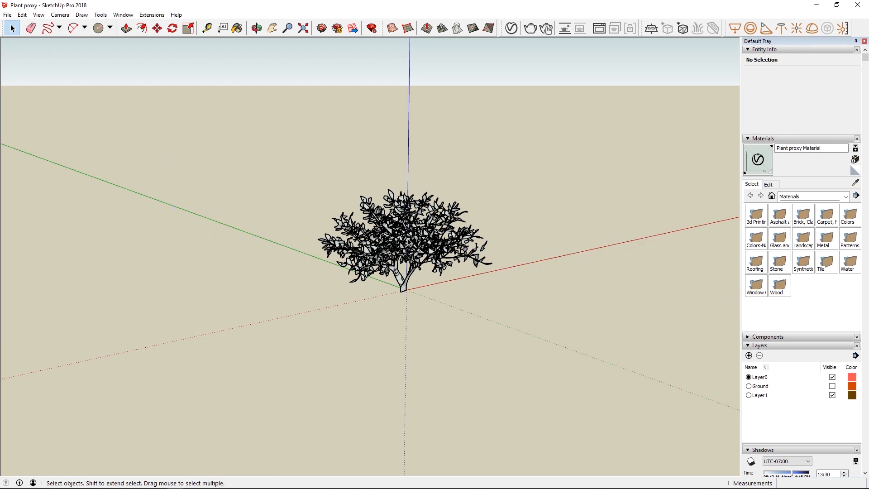
left_click(832, 386)
middle_click_drag(448, 196, 358, 193)
Scatter copies of the remaining plant over the terrain around the origin with the Raytracer Spraycan, using an 8 m radius.
left_click(337, 235)
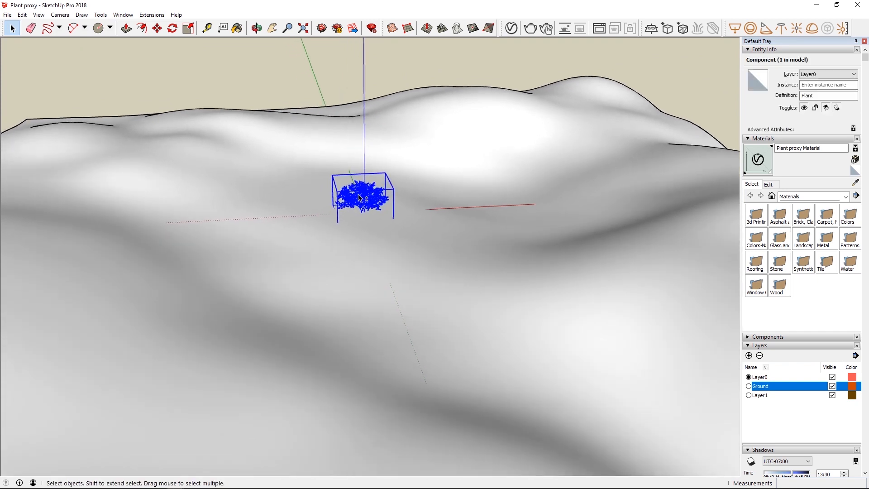
left_click(148, 17)
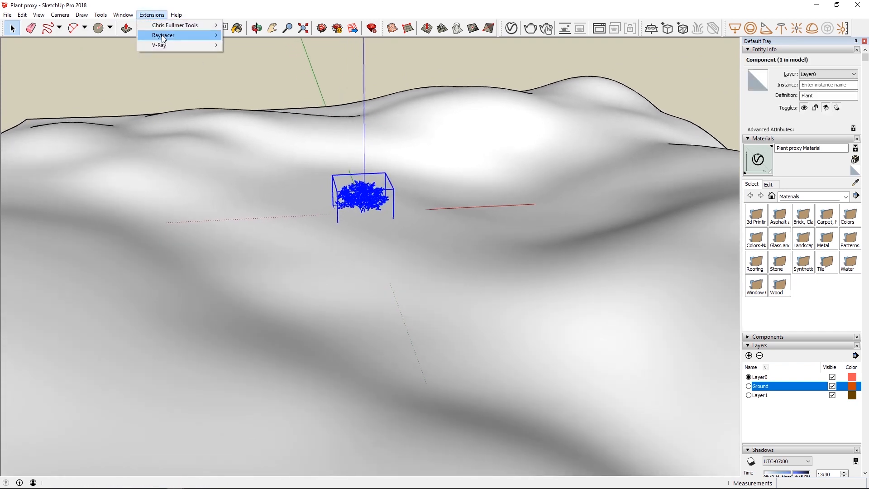
mouse_move(213, 35)
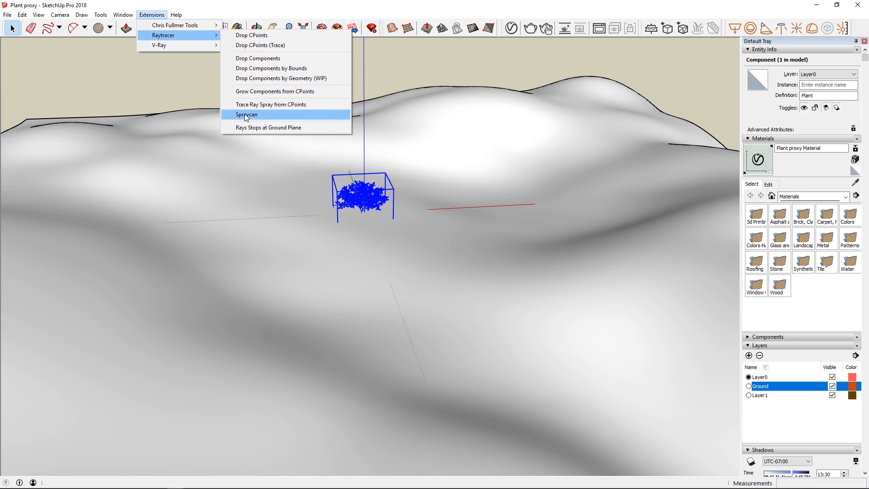
left_click(261, 116)
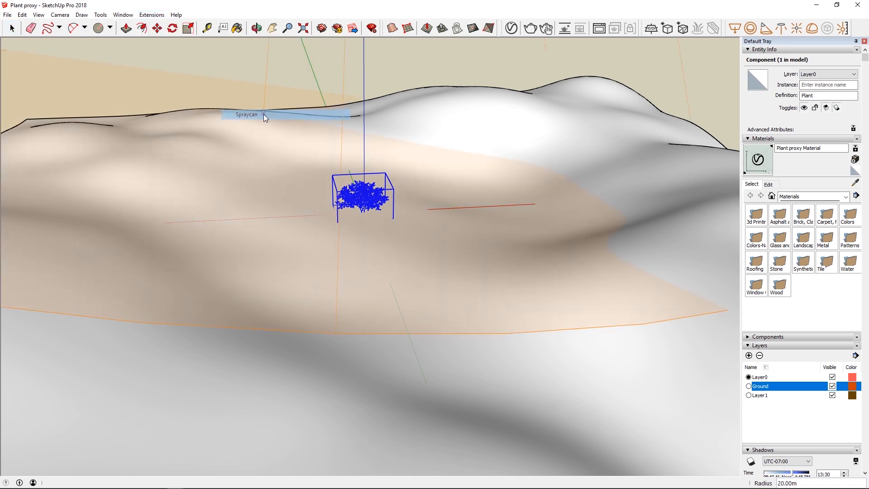
left_click(264, 143)
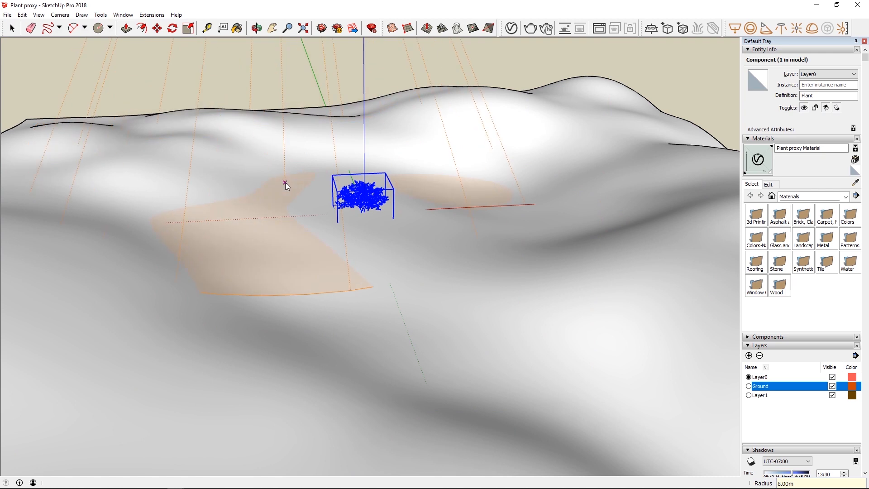
scroll(285, 183, "down", 6)
mouse_move(272, 172)
left_mouse_down()
mouse_move(387, 178)
mouse_move(396, 235)
mouse_move(259, 228)
mouse_move(299, 220)
mouse_move(410, 253)
mouse_move(341, 216)
left_mouse_up()
key("space")
scroll(324, 188, "up", 3)
scroll(325, 184, "up", 2)
middle_click_drag(325, 183, 423, 189)
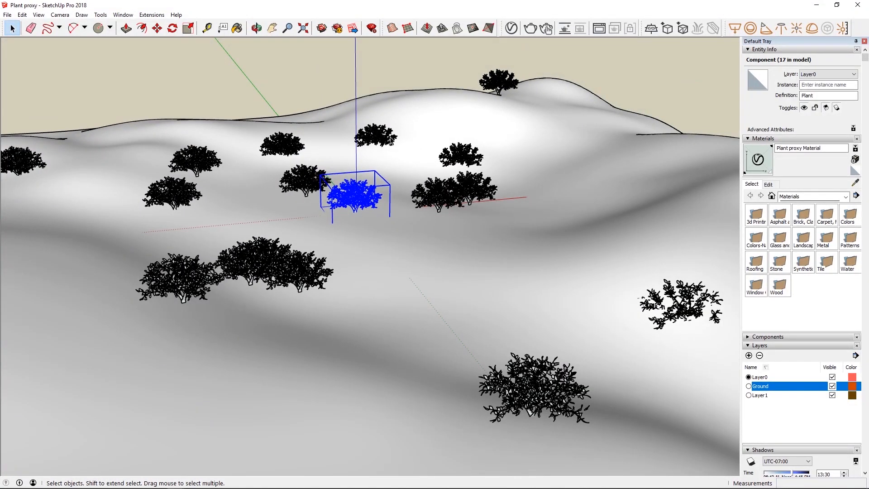
Select all Plant proxy instances in the scene and set the proxy's preview type to Bounding Box.
left_click(511, 28)
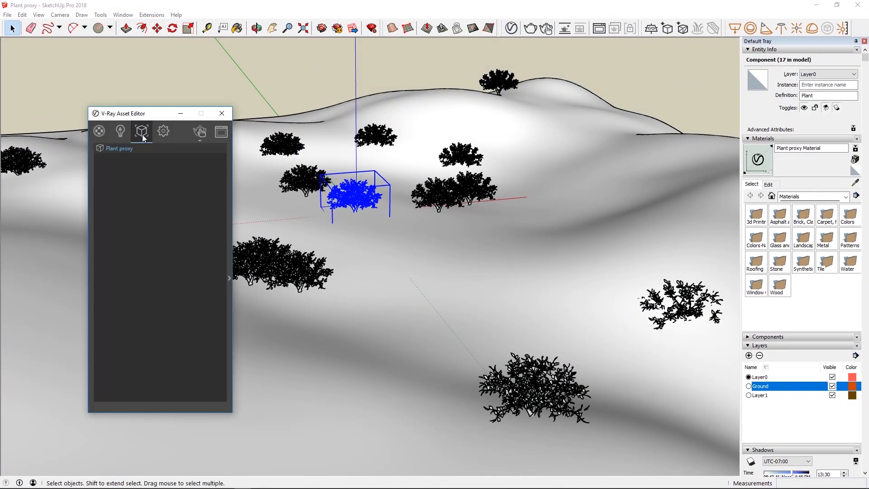
right_click(126, 148)
left_click(127, 153)
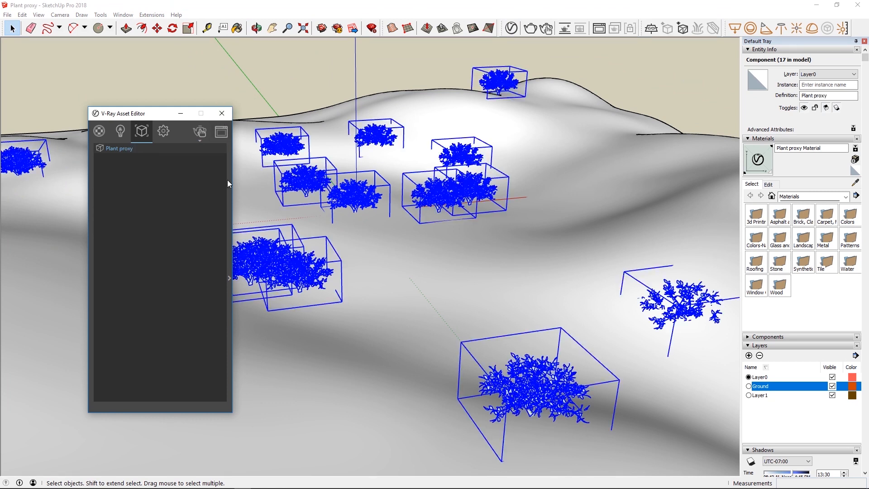
left_click(229, 207)
left_click(402, 169)
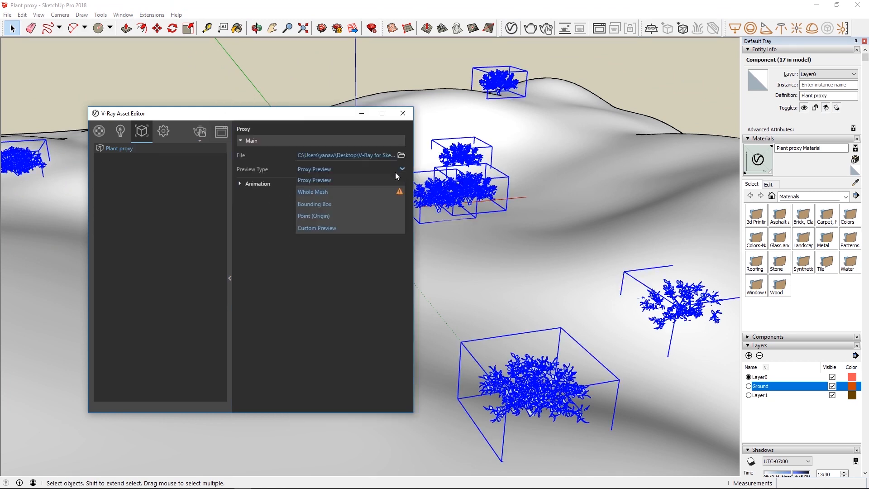
left_click(327, 203)
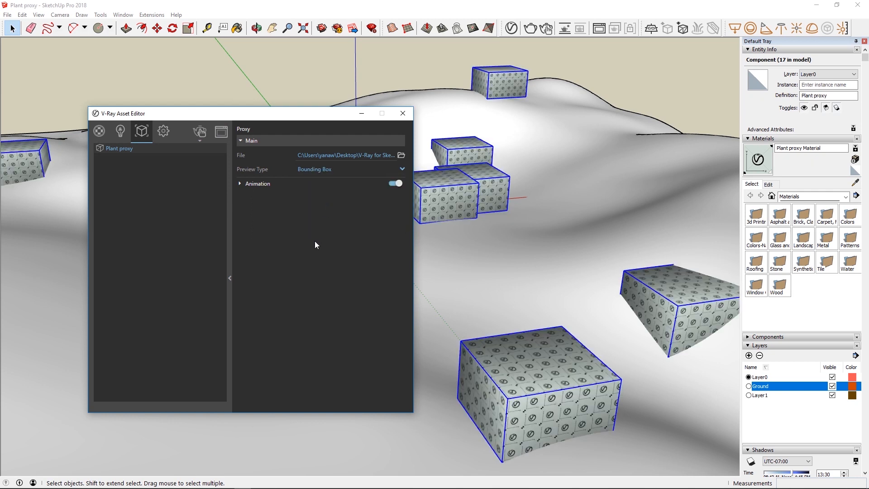
left_click(229, 279)
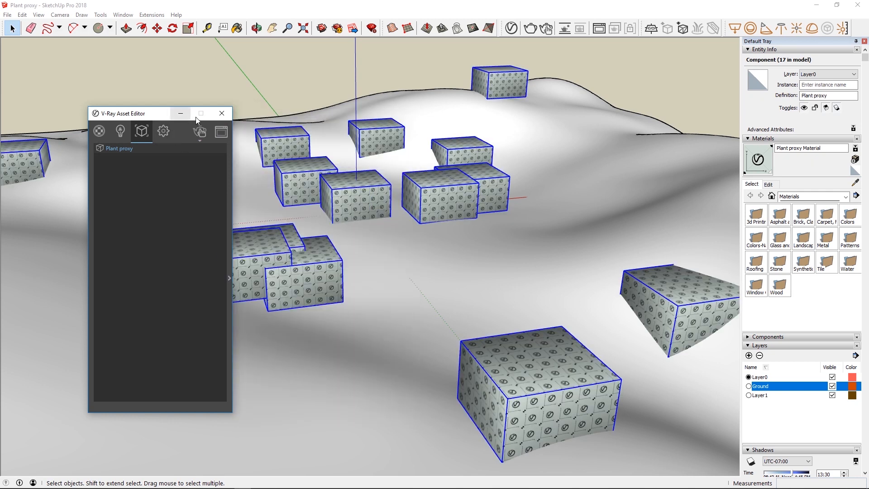
left_click(222, 113)
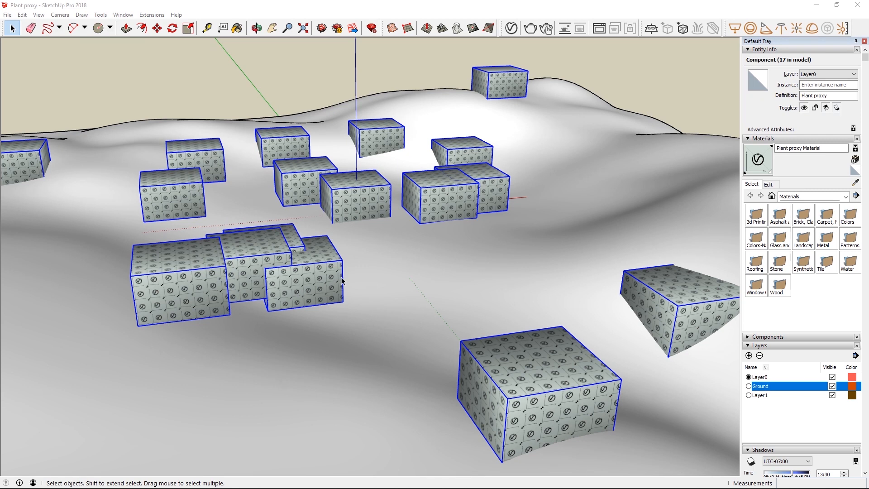
Scale and rotate the selected proxies randomly about Axis, with scale factors from 0.5 to 1.3 and rotation from 0 to 360.
left_click(153, 15)
mouse_move(155, 26)
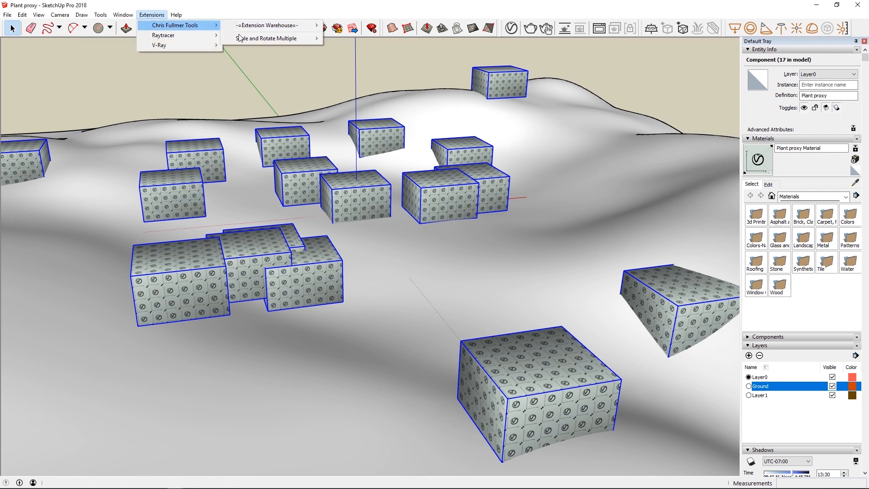
mouse_move(241, 40)
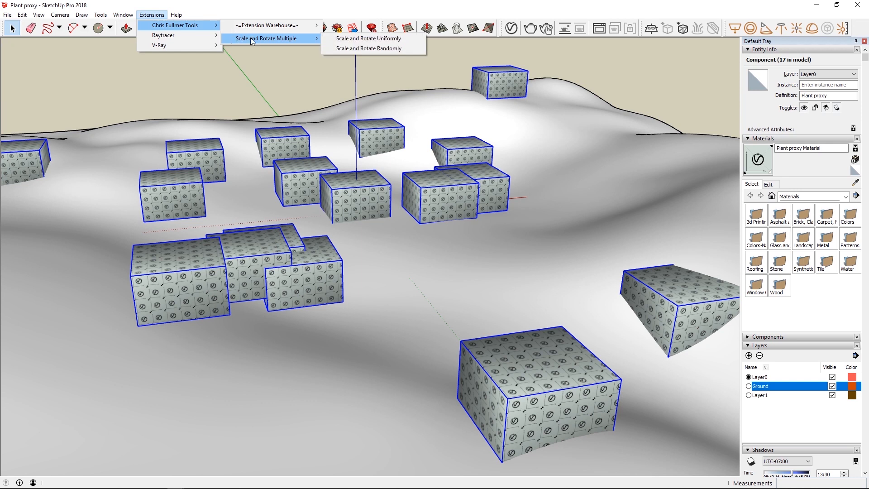
left_click(352, 48)
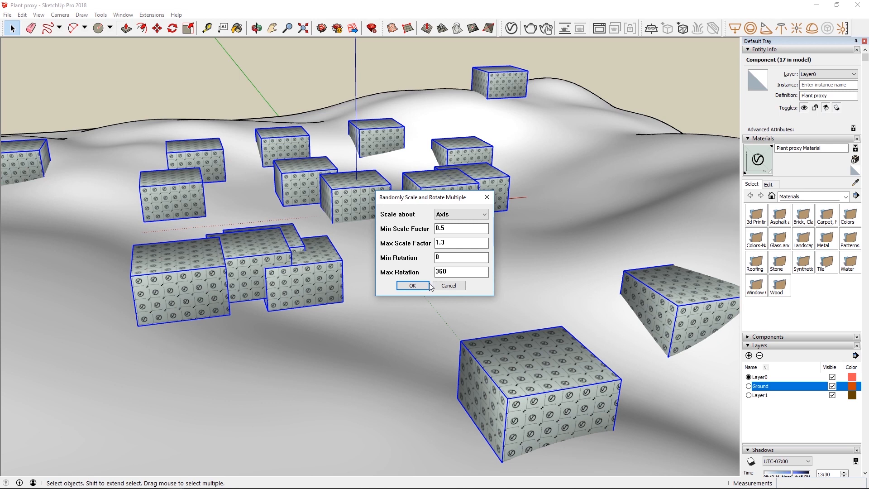
left_click(413, 285)
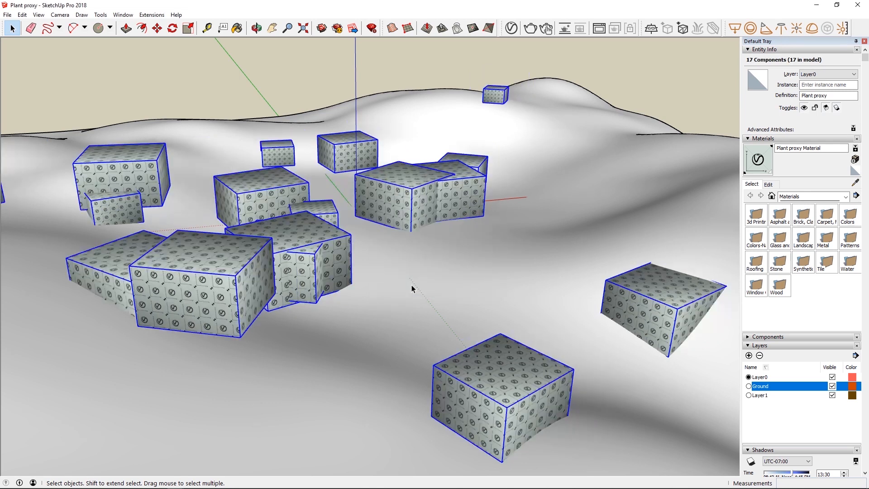
Check the scattered plants in an interactive render, and close the render window and the Plant proxy model.
left_click(546, 28)
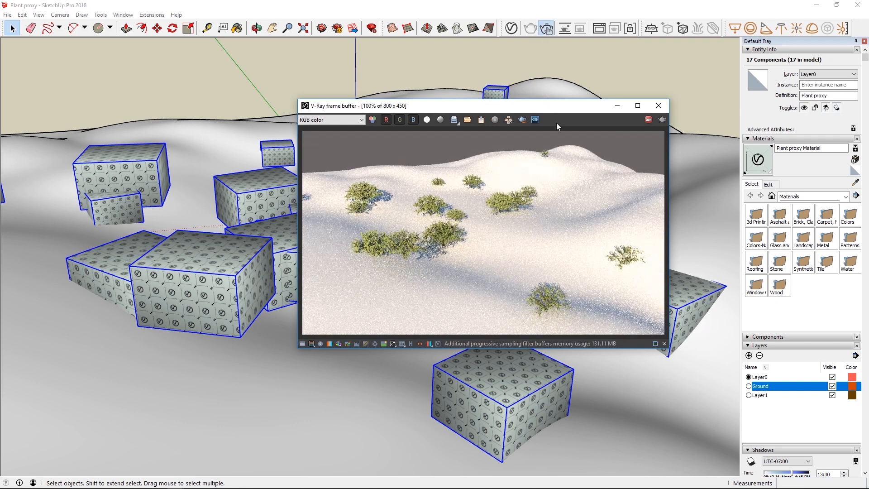
scroll(271, 219, "up", 2)
mouse_move(272, 210)
middle_mouse_down()
mouse_move(257, 221)
mouse_move(264, 205)
mouse_move(290, 203)
middle_mouse_up()
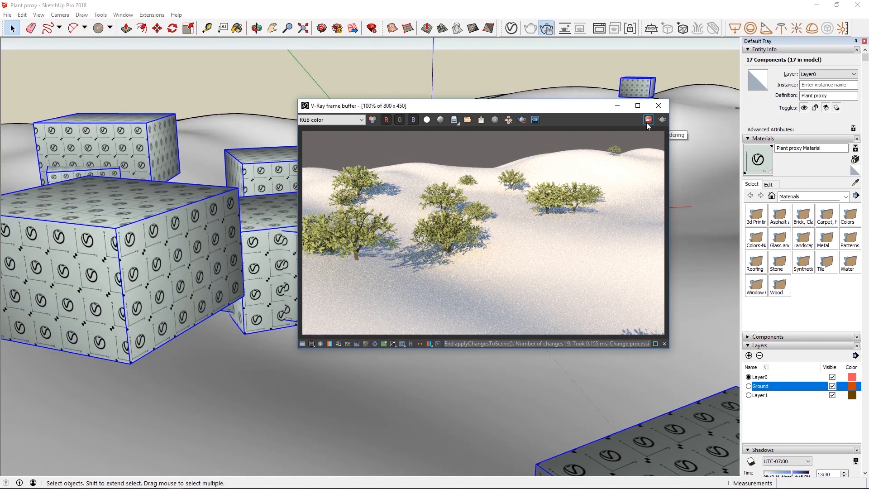
left_click(659, 106)
left_click(858, 5)
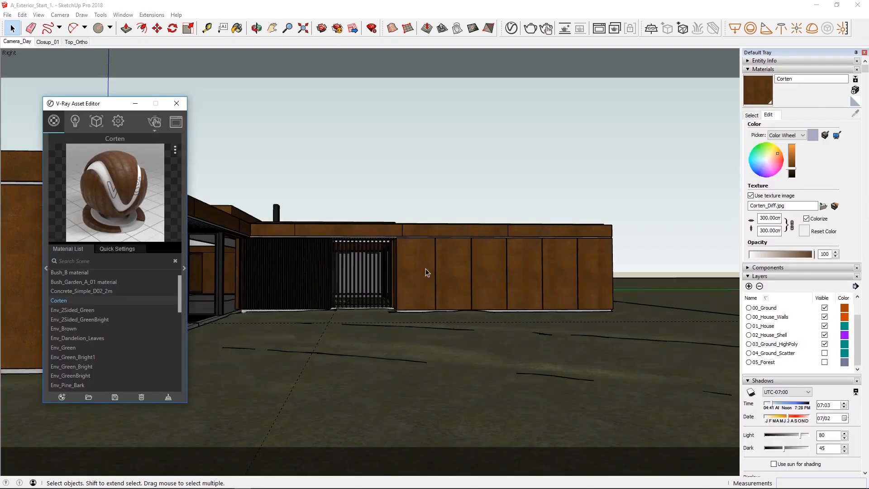
Import the Pine_Demo.vrmesh proxy from the Assets folder into the exterior house model and place three trees by the far wing's outer end.
left_click(96, 122)
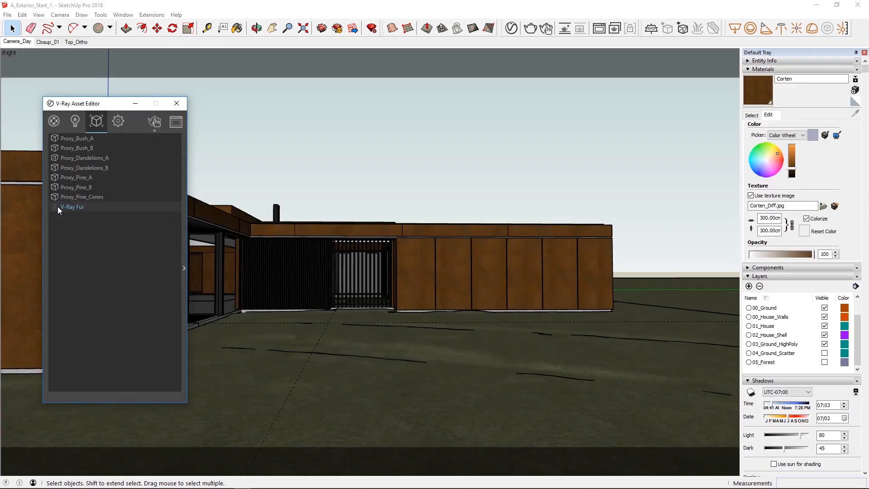
left_click(177, 103)
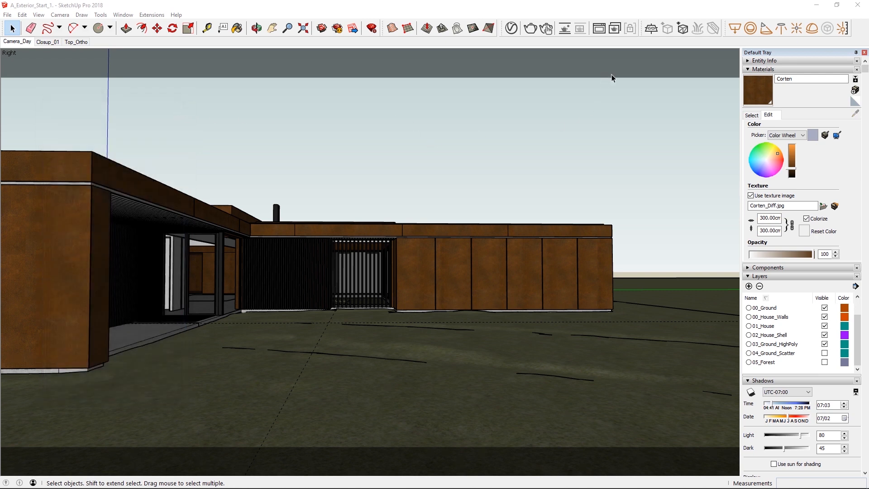
left_click(683, 29)
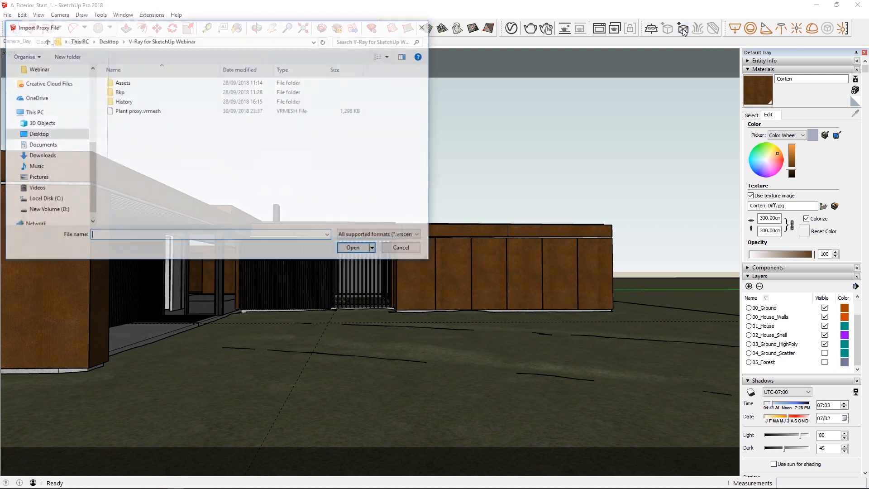
double_click(154, 85)
left_click(144, 101)
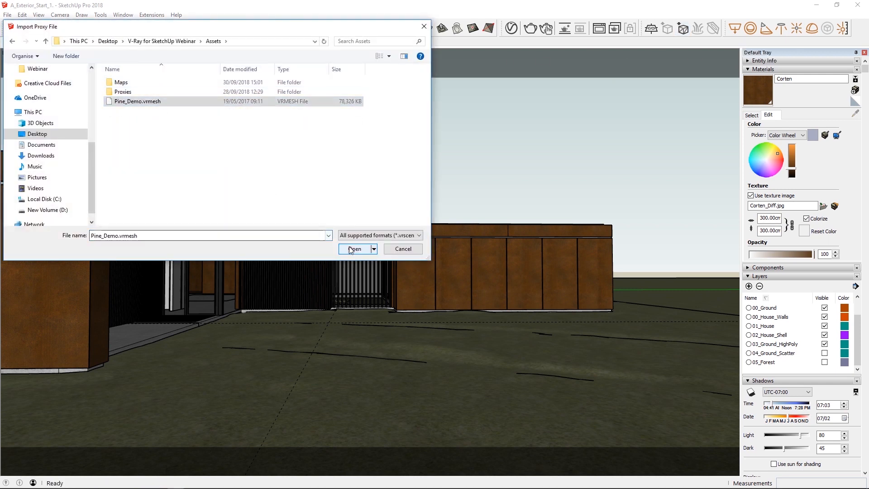
left_click(354, 249)
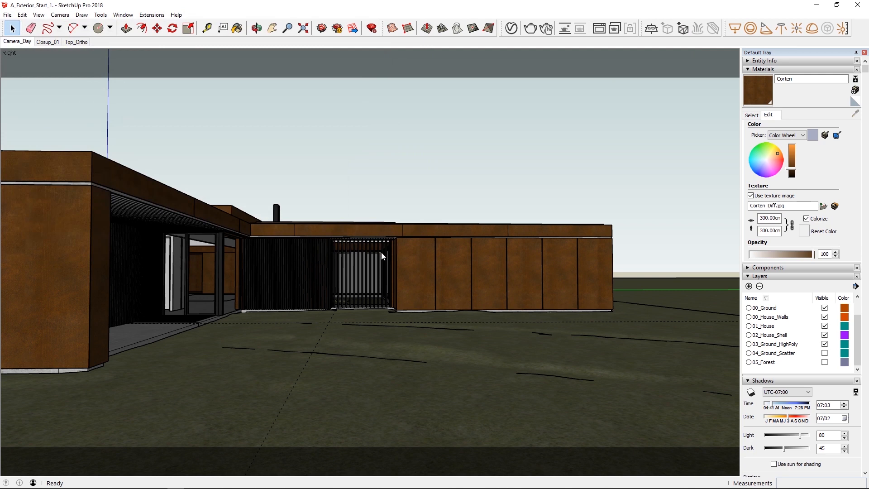
left_click(527, 316)
left_click(572, 318)
left_click(630, 319)
key("space")
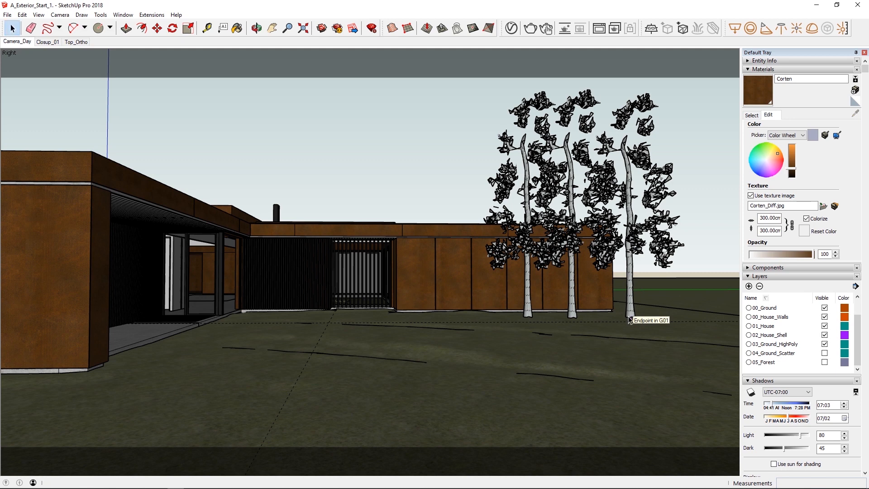
Start an interactive render of the house and open the multi-material settings of Pine_Demo Material.
left_click(547, 28)
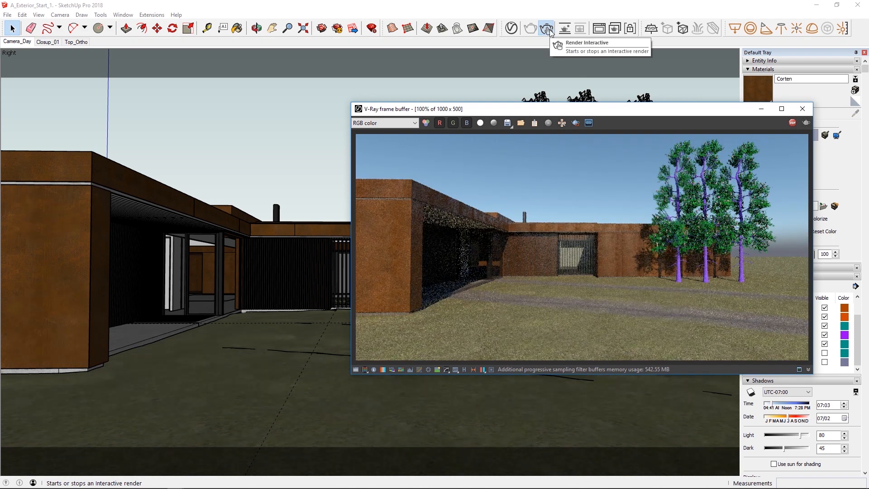
left_click(547, 30)
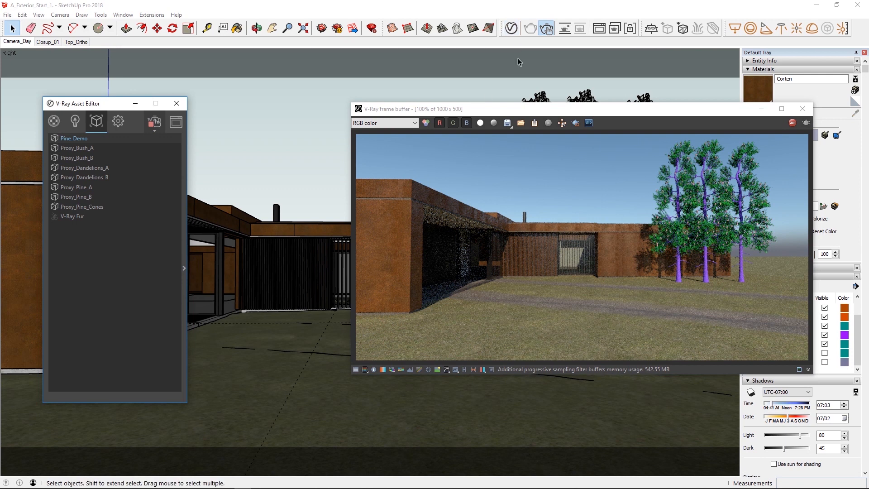
left_click(53, 121)
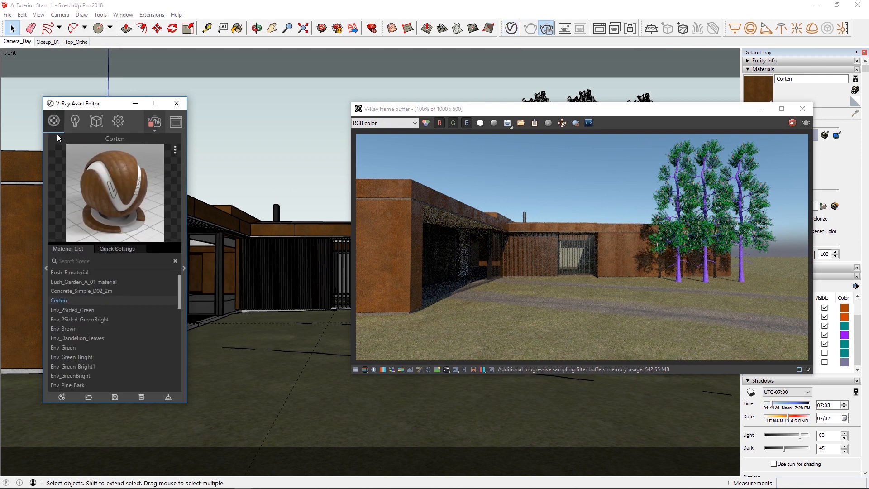
left_click_drag(180, 283, 181, 357)
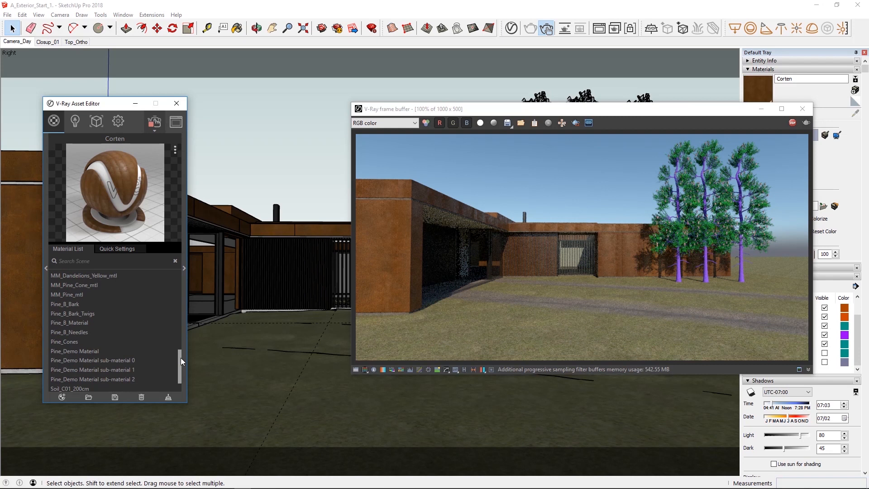
left_click(81, 350)
left_click(183, 318)
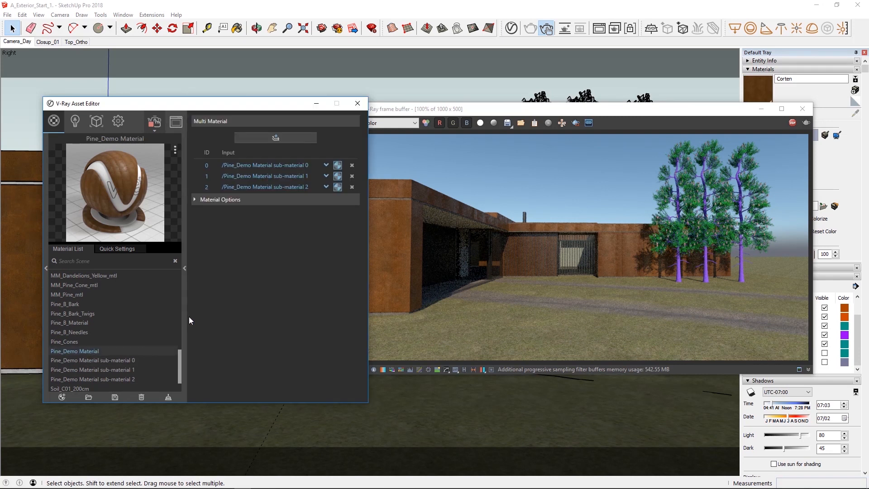
Limit the interactive render to a region around the three pine trees and move the material settings clear of the render.
left_click(575, 123)
left_click_drag(648, 287, 778, 118)
left_click_drag(271, 107, 247, 114)
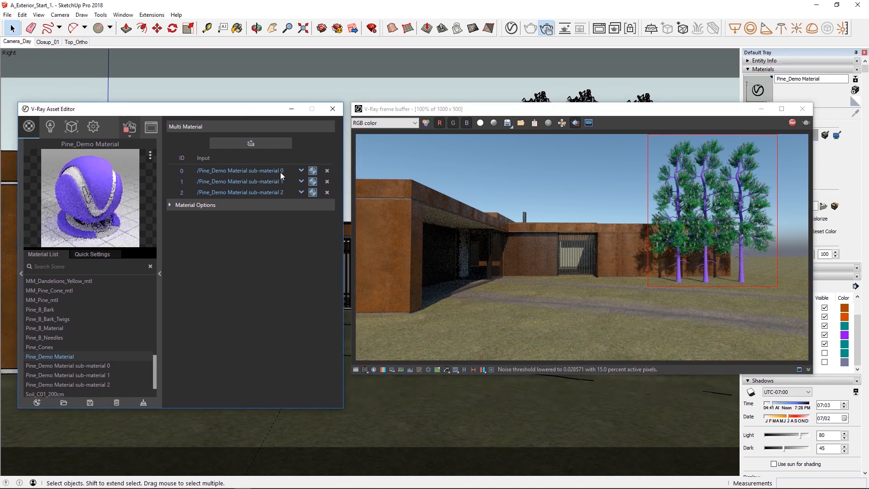
Assign Pine_B_Bark, Pine_B_Needles and Pine_Cones to IDs 0, 1 and 2 of the Pine_Demo multi-material.
left_click(302, 171)
left_click_drag(301, 180, 302, 268)
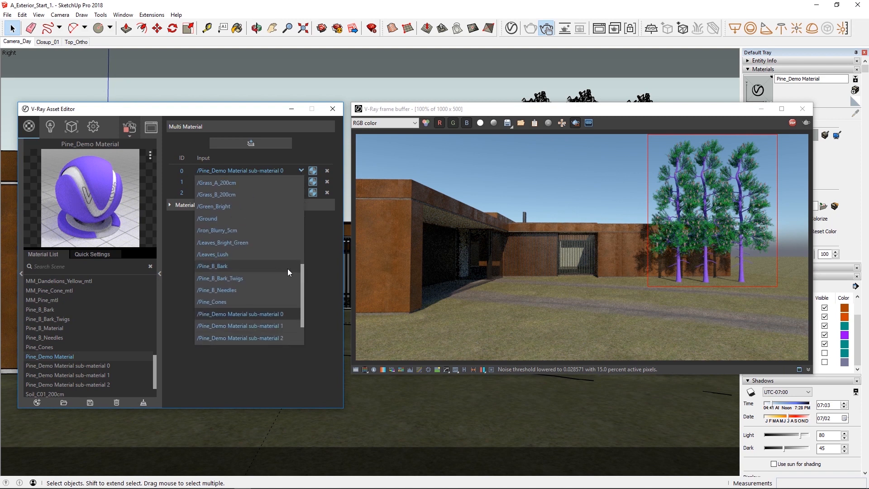
left_click(241, 267)
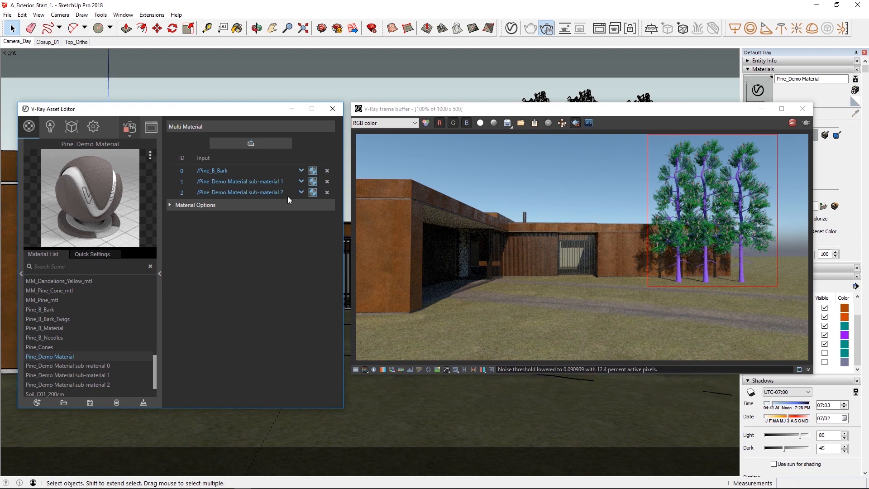
left_click(302, 181)
left_click(302, 181)
left_click(302, 181)
left_click_drag(302, 188, 298, 282)
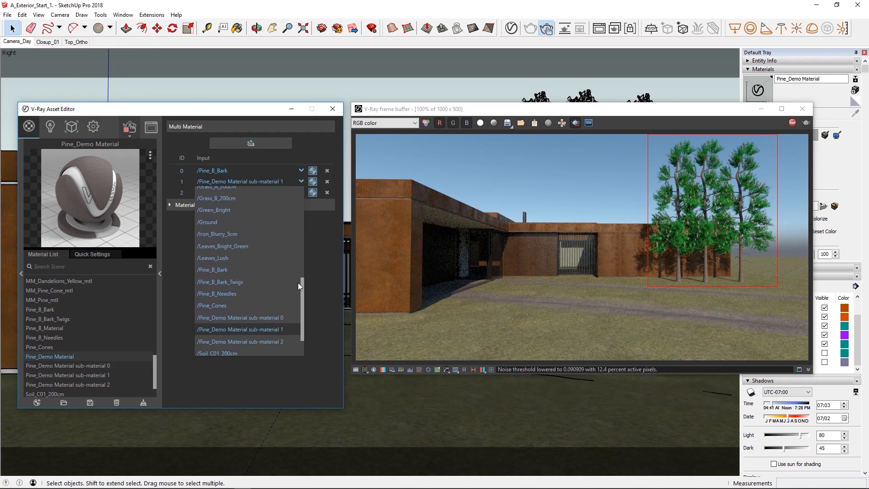
left_click(273, 289)
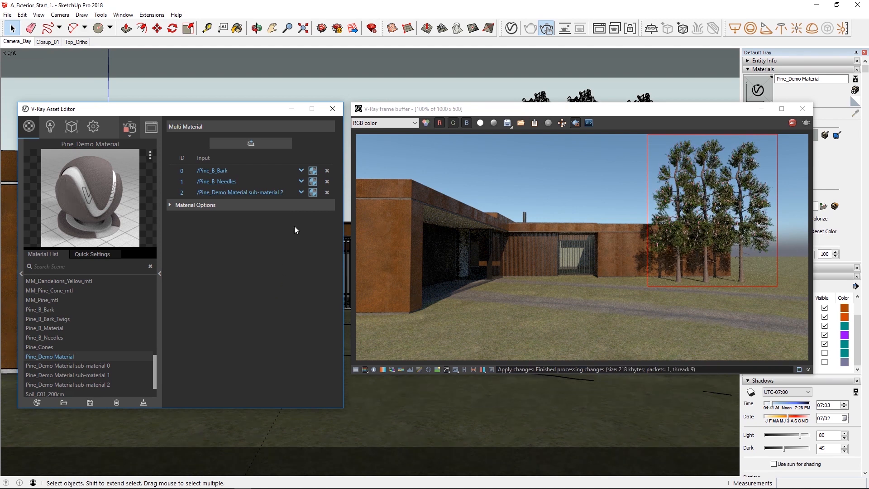
left_click(302, 191)
left_click_drag(303, 202, 308, 313)
left_click(222, 290)
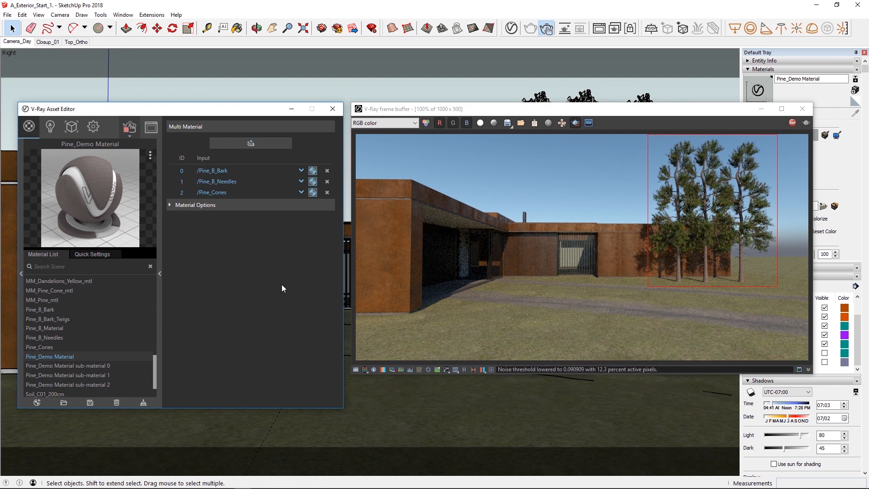
Delete the Pine_Demo proxy from the scene's geometry assets and clear the interactive render's region.
left_click(71, 127)
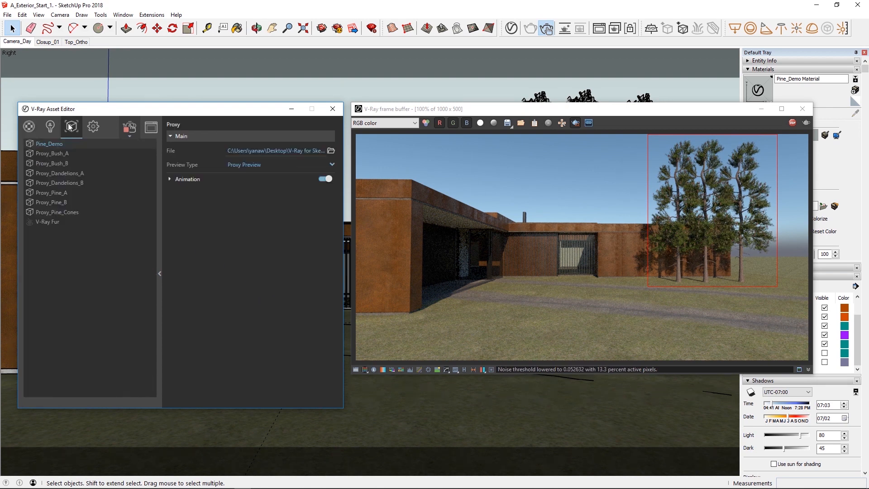
right_click(58, 147)
left_click(79, 176)
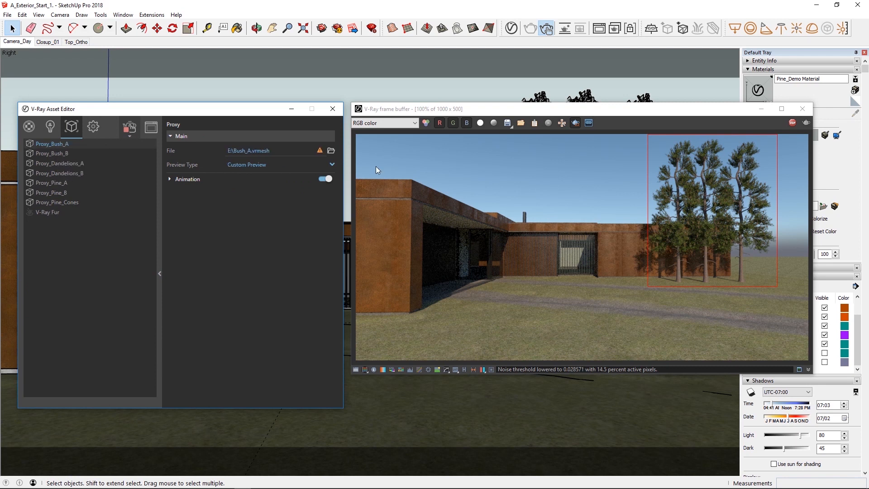
left_click(685, 118)
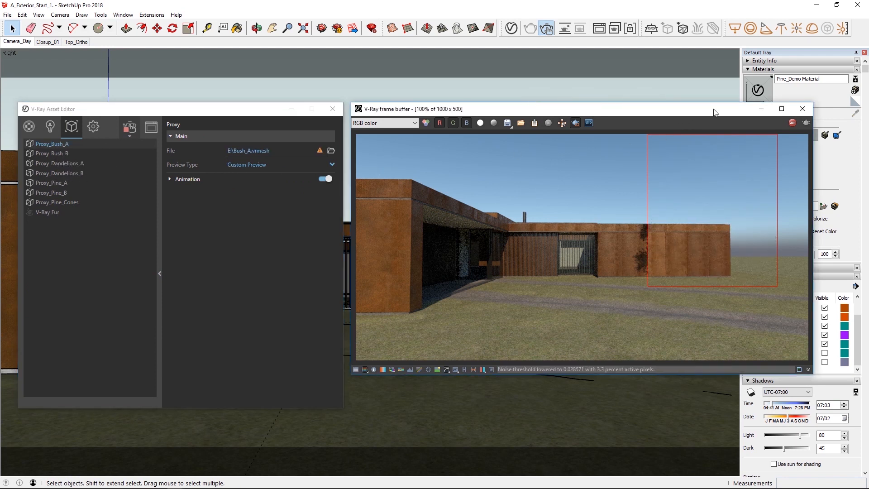
Move the render window clear of the layer list and make the 05_Forest and 04_Ground_Scatter layers visible.
left_click_drag(592, 115, 508, 117)
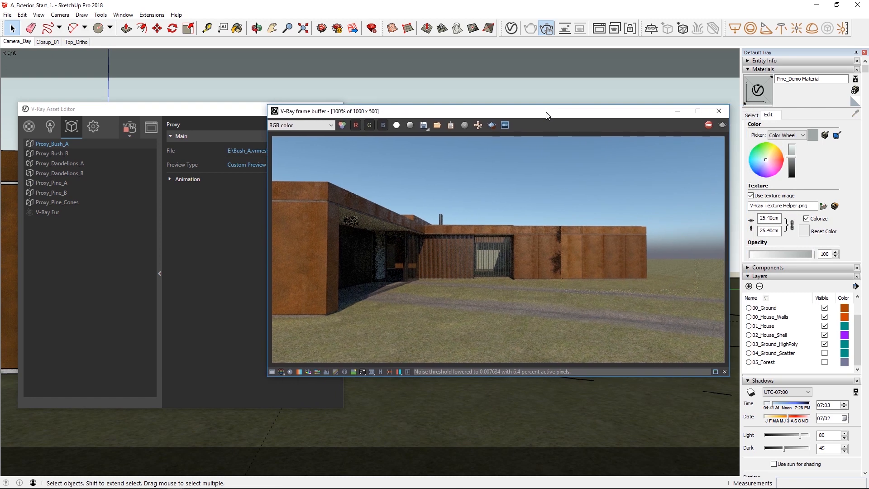
left_click(824, 362)
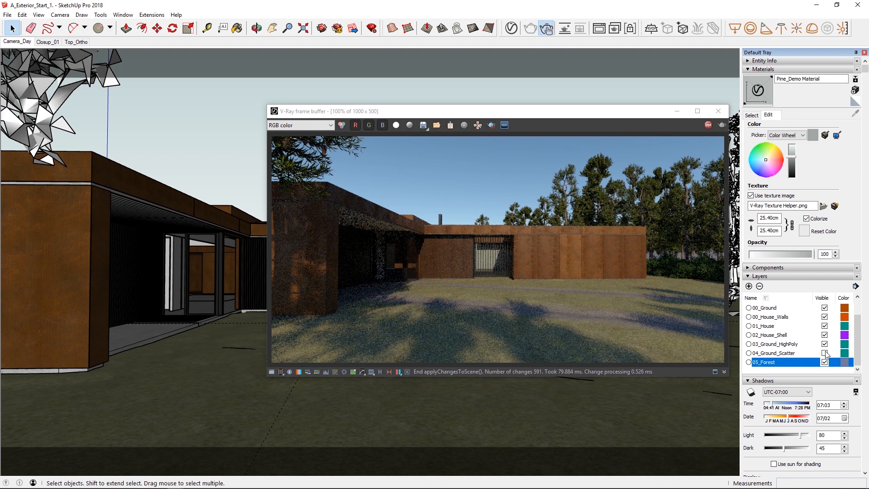
left_click(824, 353)
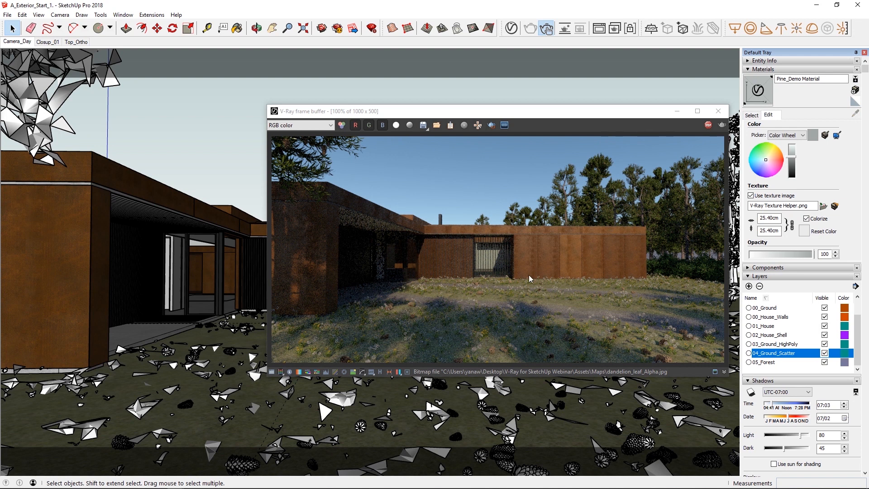
Collapse the proxy parameters in the V-Ray Asset Editor and close the editor.
left_click(511, 28)
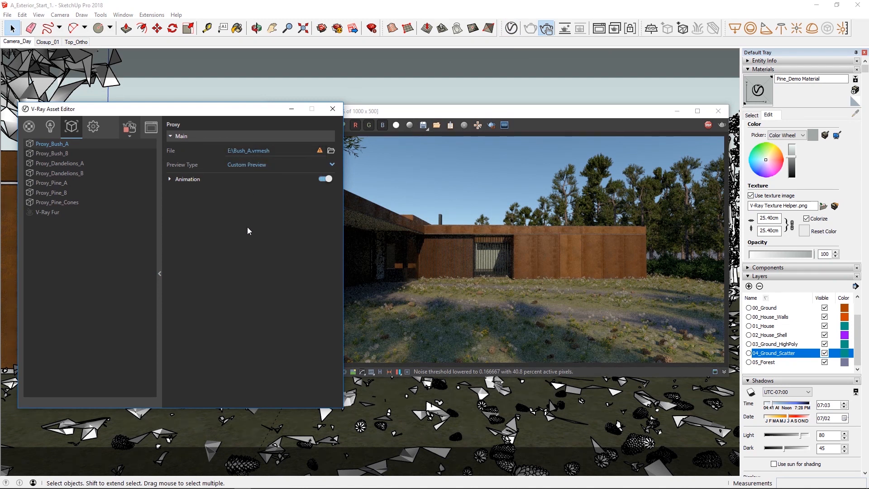
left_click(158, 232)
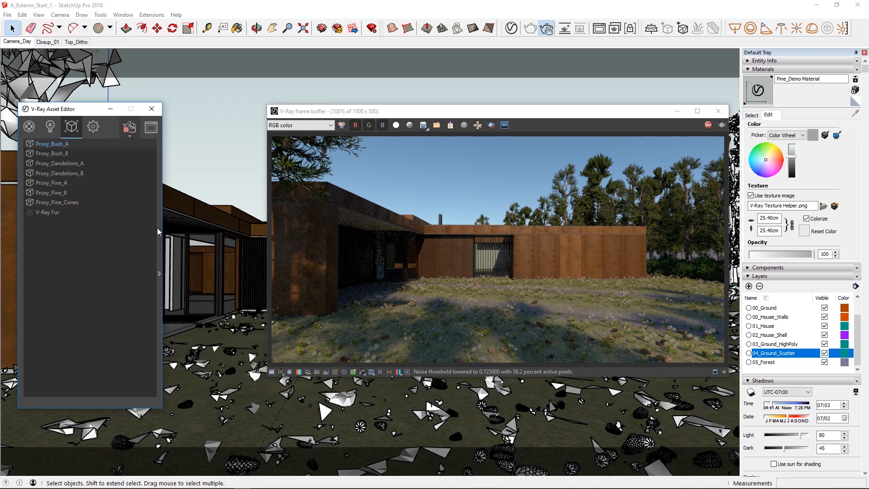
left_click(151, 110)
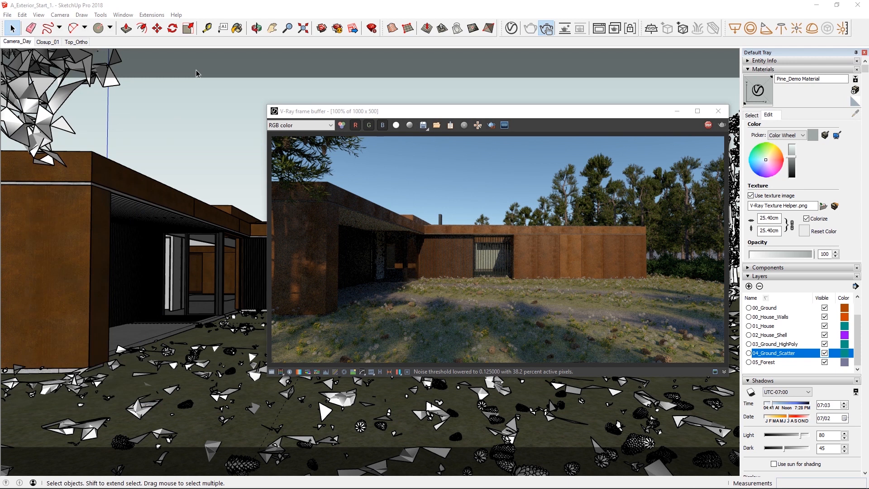
Relink the missing Proxy_Bush_A geometry to Bush_A_1.vrmesh from the Proxies folder with the V-Ray File Path Editor, and close it.
left_click(149, 15)
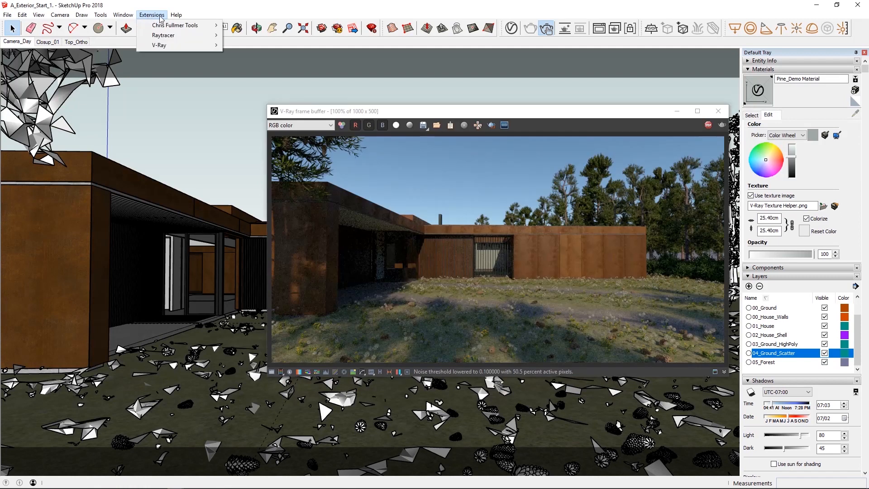
mouse_move(159, 45)
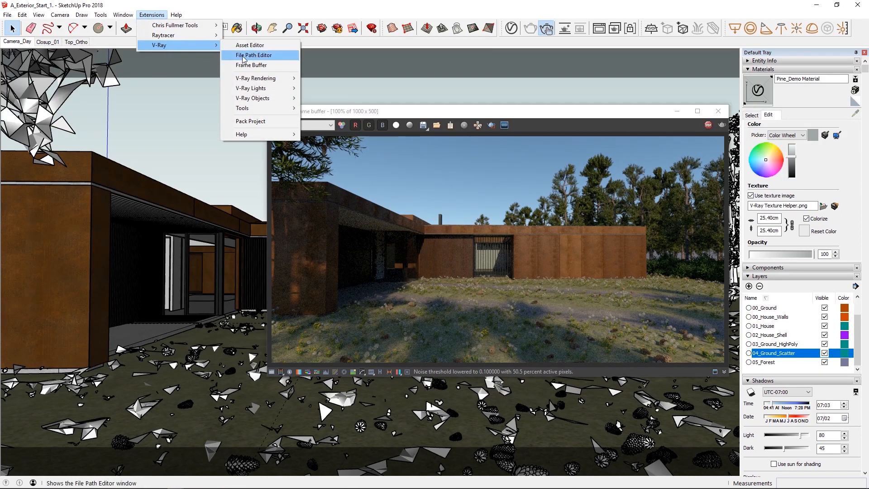
left_click(269, 54)
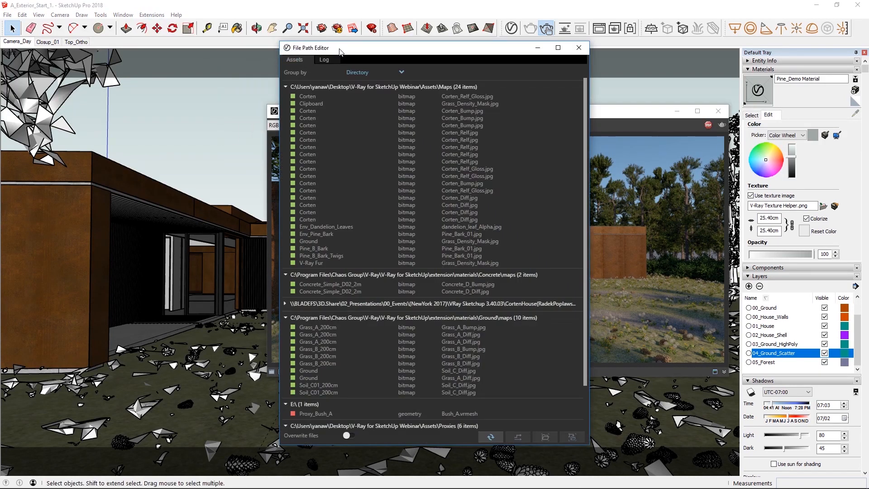
scroll(500, 201, "down", 2)
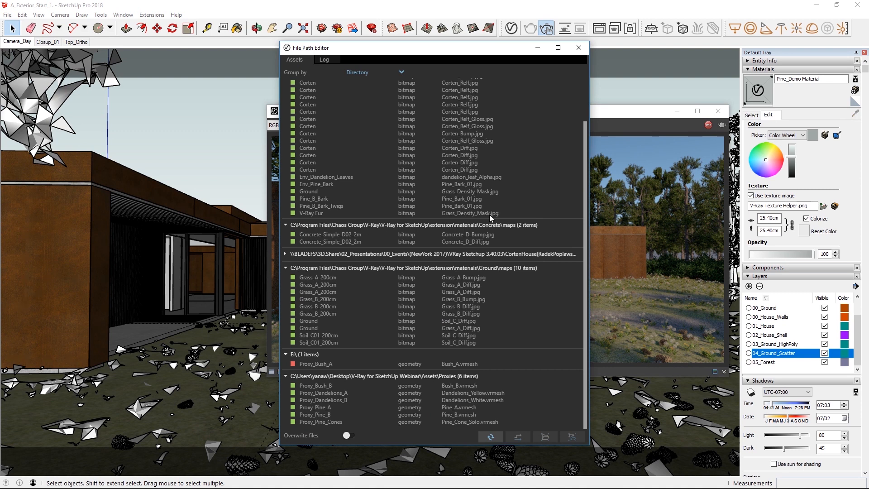
left_click(311, 363)
left_click(511, 433)
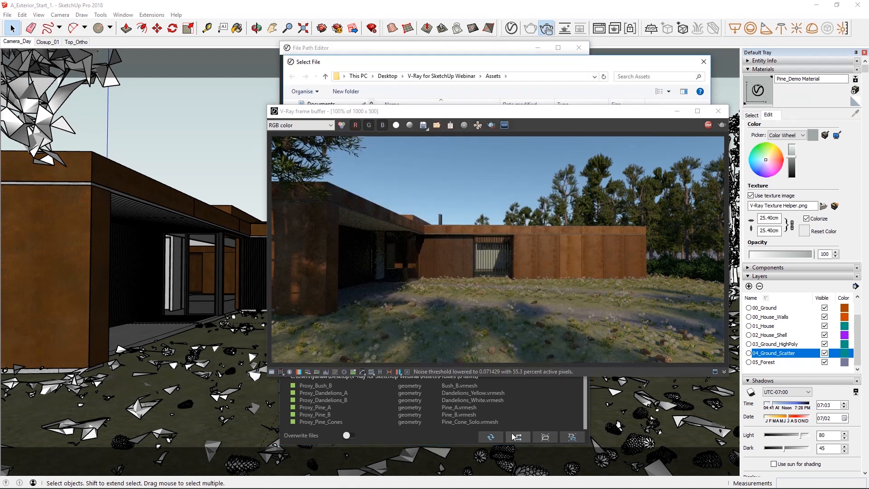
left_click_drag(443, 62, 186, 68)
double_click(144, 134)
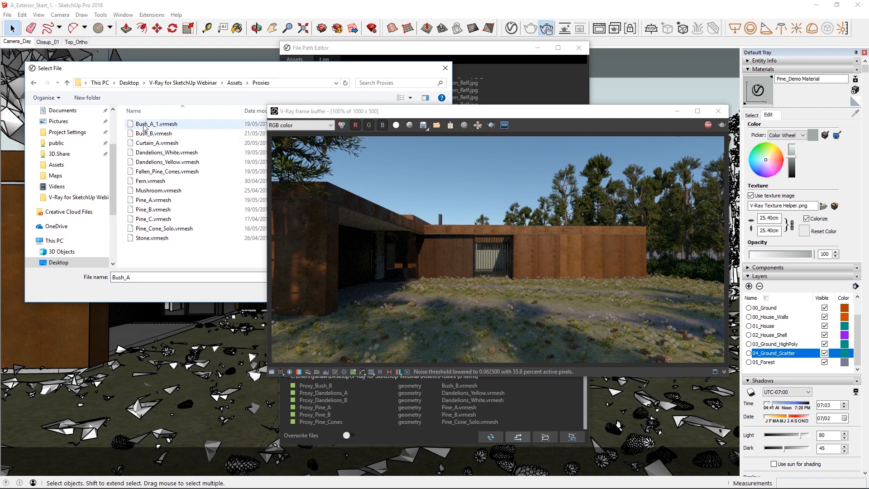
double_click(143, 124)
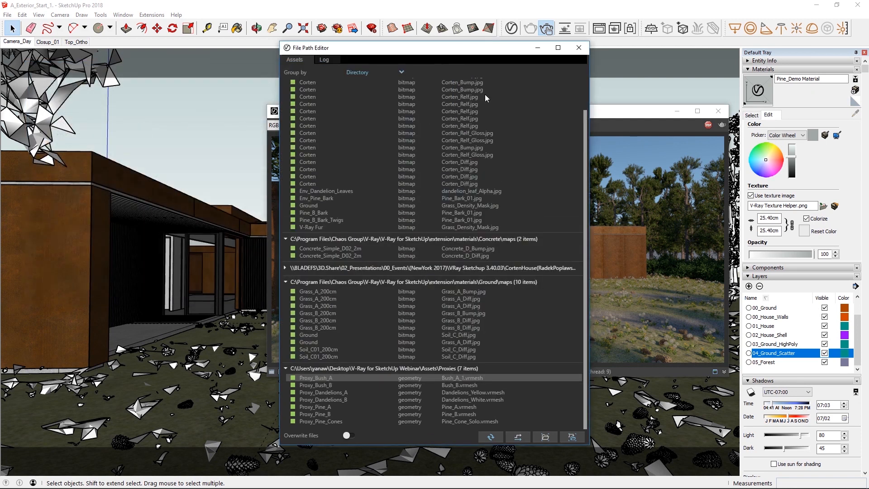
left_click(573, 54)
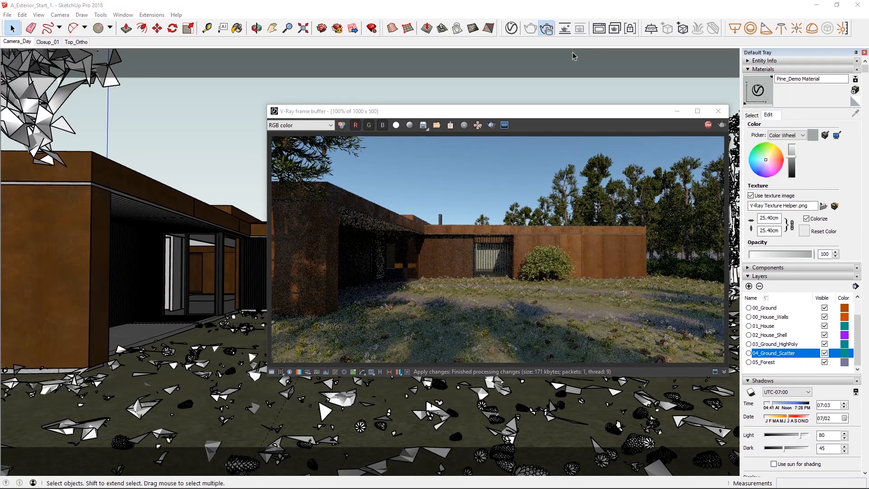
Set the V-Ray camera's Exposure Value (EV) to 13.
left_click(512, 28)
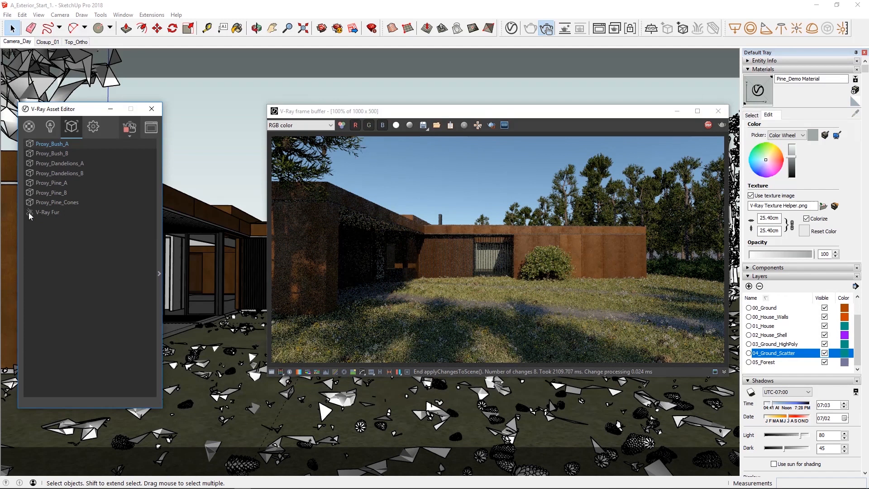
left_click(93, 127)
left_click(50, 184)
double_click(98, 236)
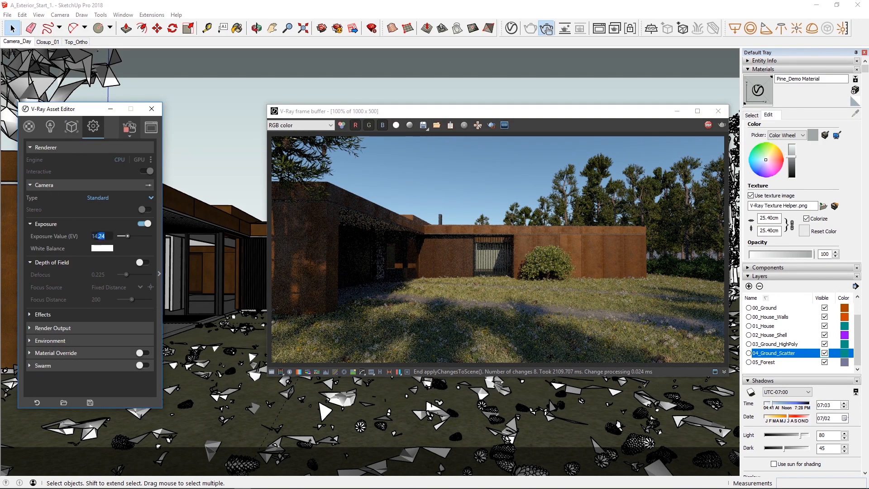
type("13")
key("Return")
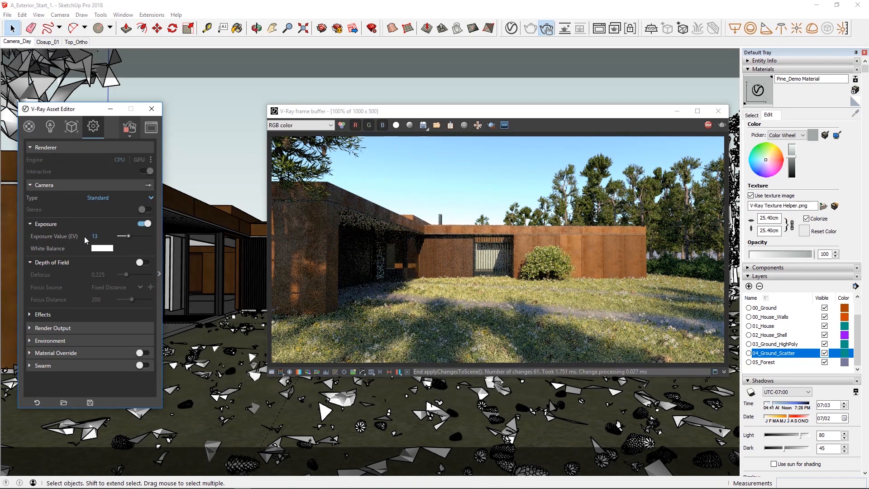
Copy the environment background's Sky texture, enable the GI (Skylight) override and paste the texture into it.
left_click(52, 340)
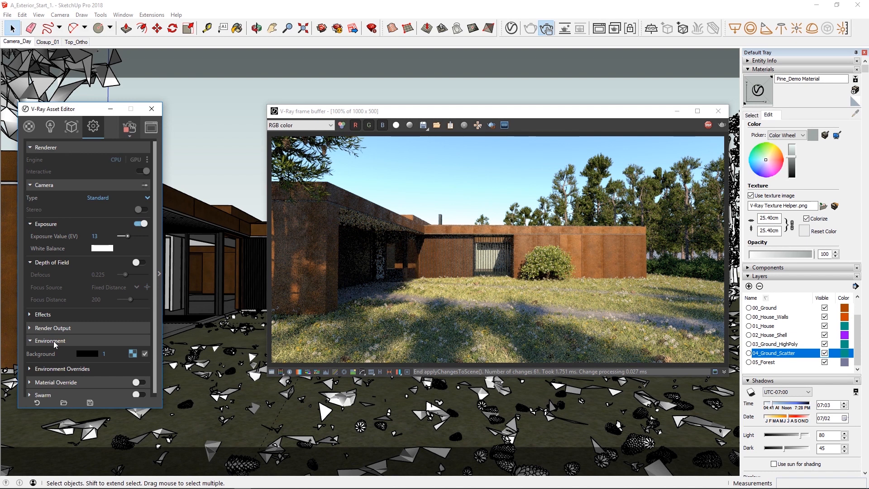
left_click(132, 353)
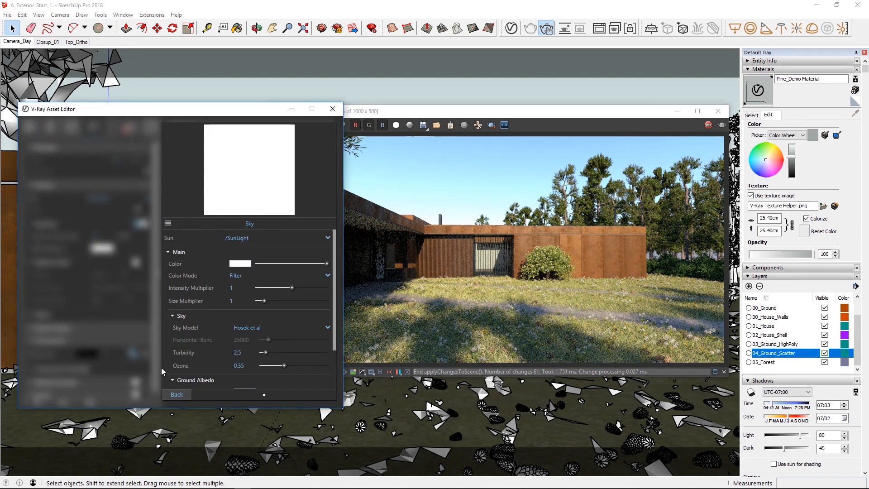
left_click(176, 395)
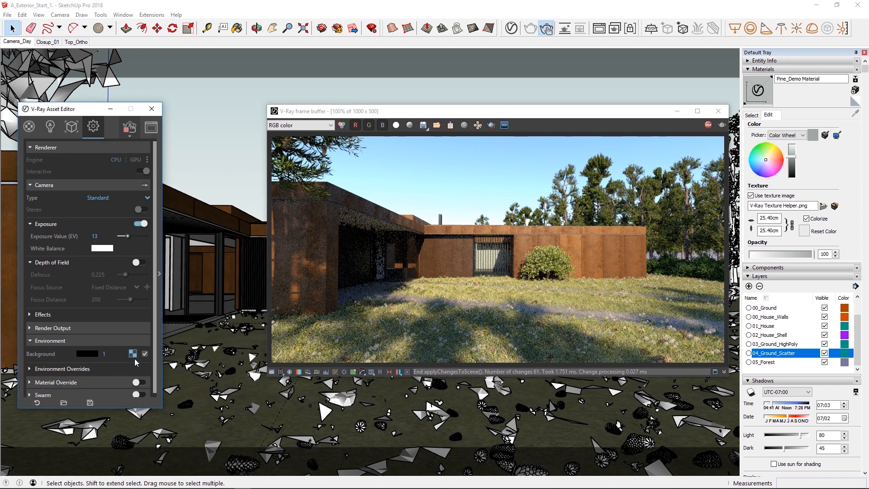
left_click(54, 369)
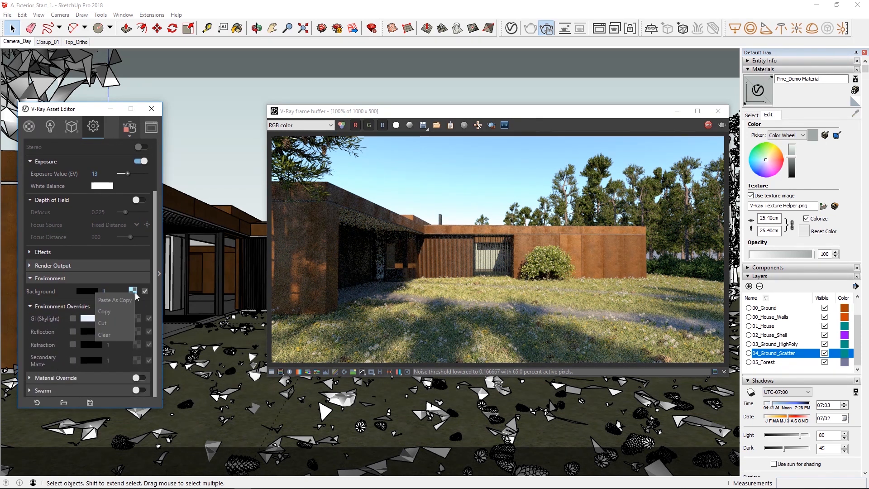
left_click(73, 318)
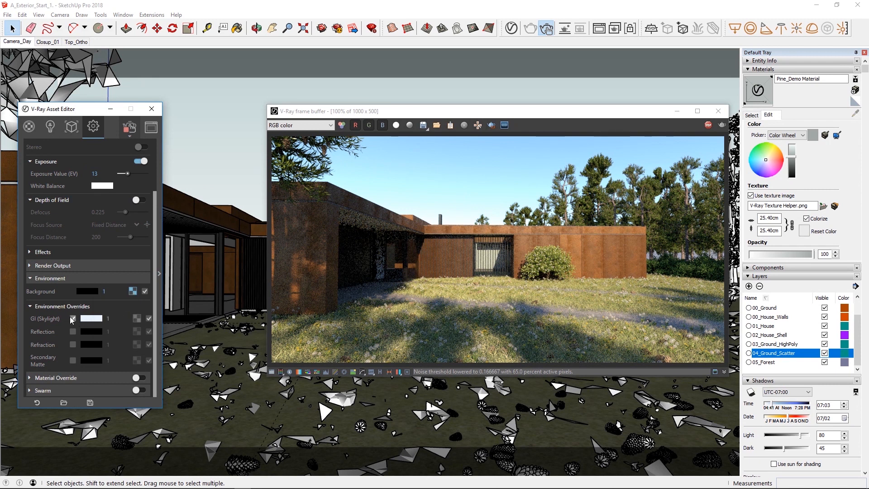
left_click(136, 319)
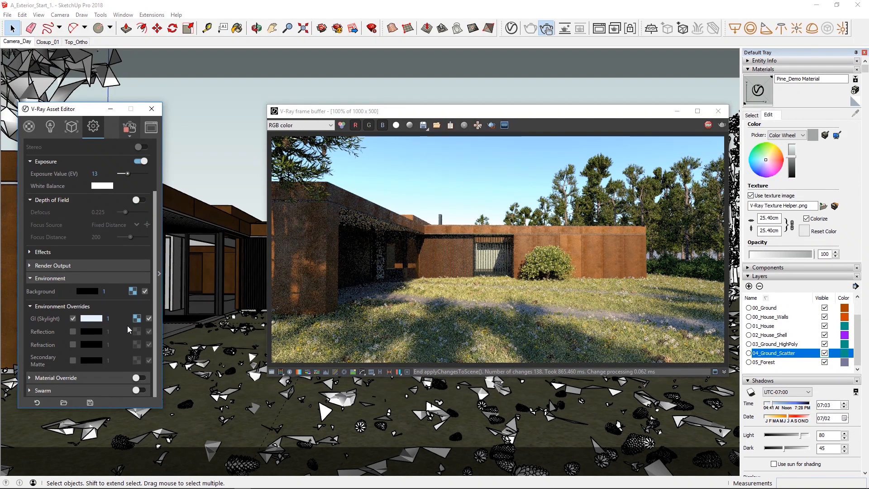
Try the plain background colour by disabling the background's Sky texture, view its colour settings, and enable the texture again.
left_click(144, 291)
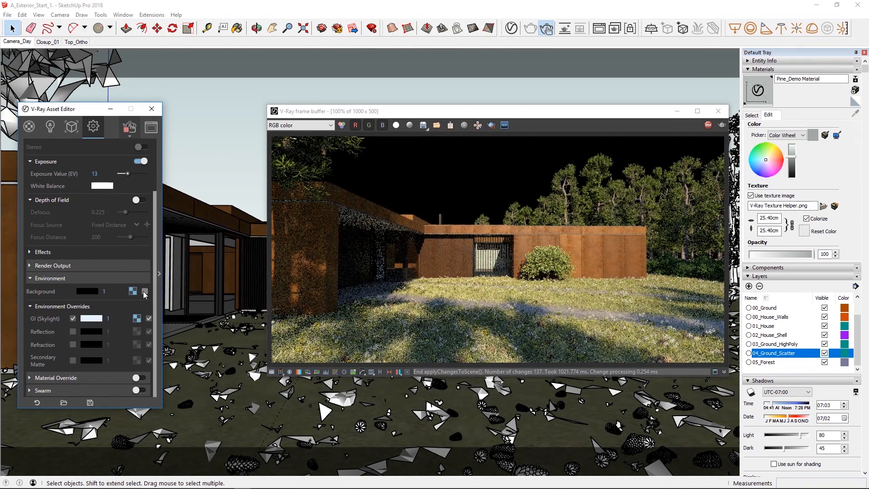
left_click(93, 291)
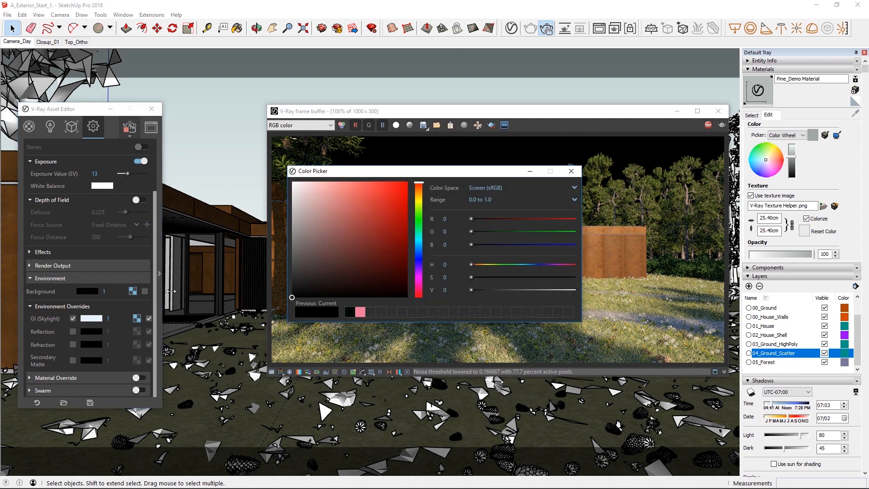
left_click(571, 171)
left_click(145, 291)
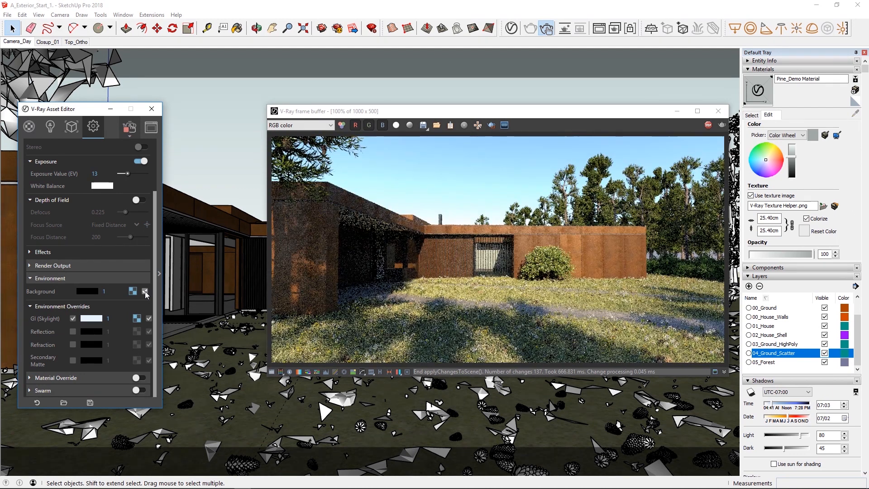
Replace the environment background's Sky texture with a Bitmap using sky_cloudy_free.hdr from the Assets > Maps folder.
left_click(133, 291)
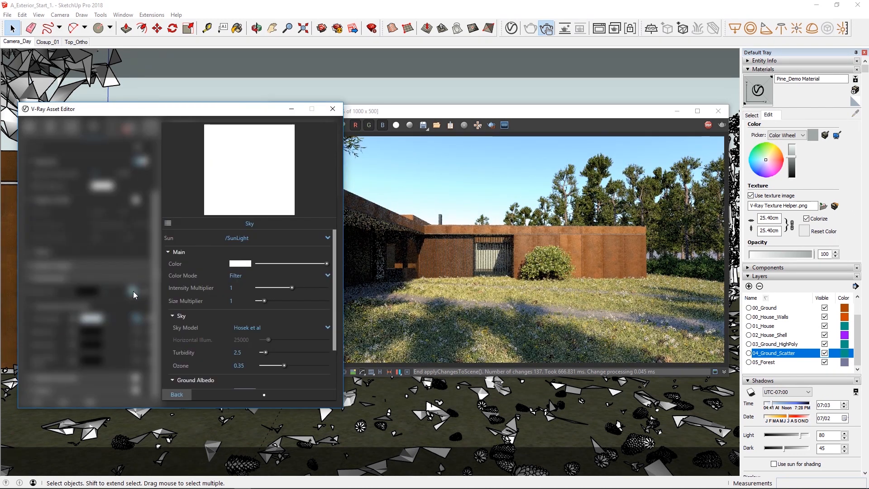
left_click(168, 223)
left_click(41, 141)
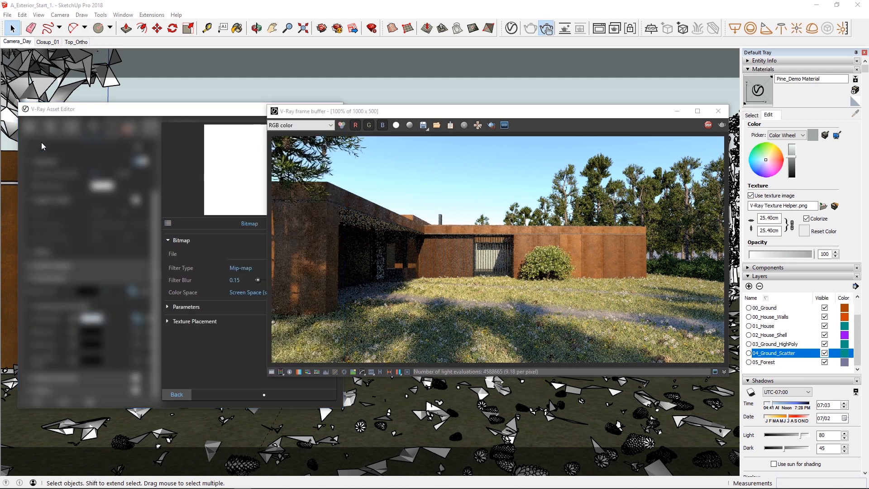
left_click(232, 138)
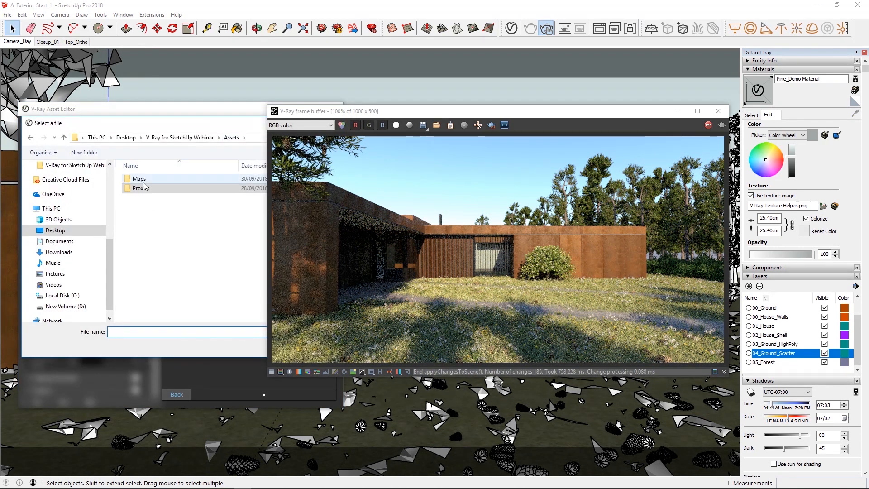
double_click(136, 179)
left_click_drag(312, 116, 390, 112)
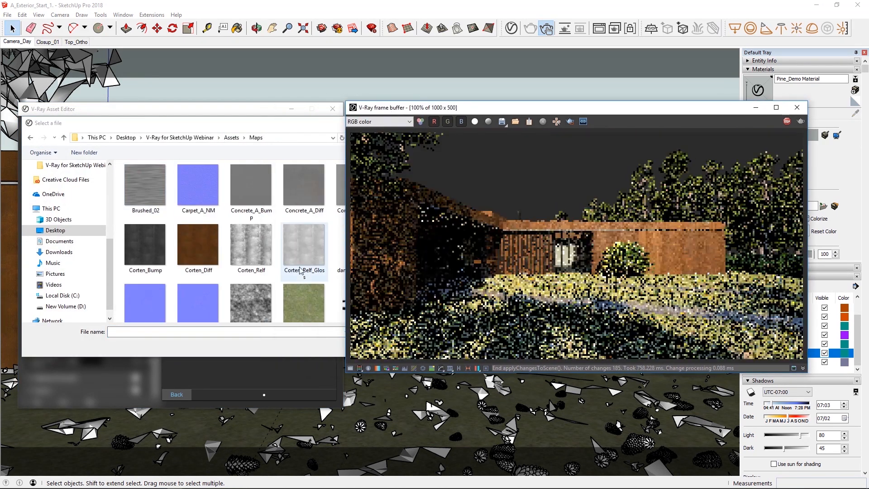
left_click(295, 291)
scroll(295, 291, "down", 5)
double_click(251, 284)
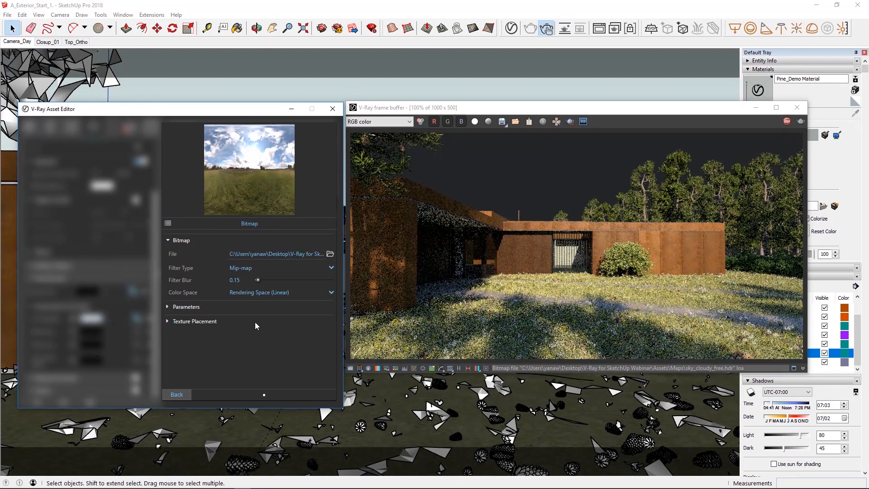
Set the sky bitmap's texture placement type to Environment.
left_click(211, 321)
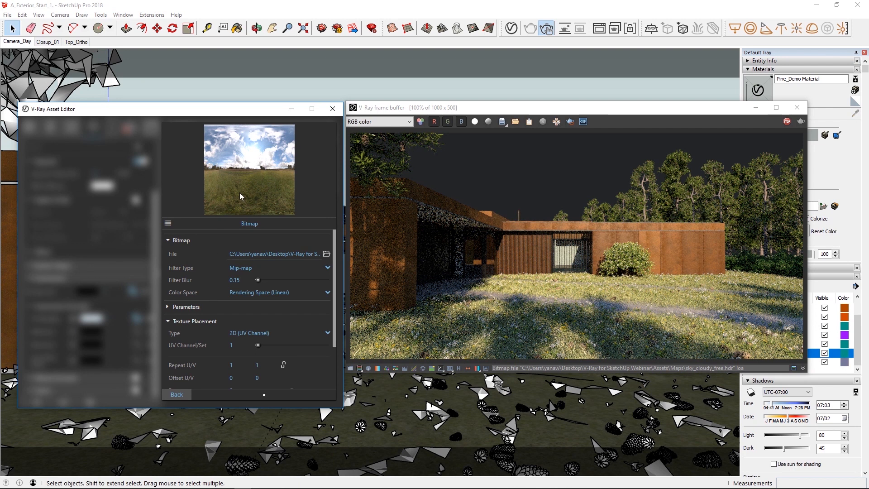
left_click(241, 333)
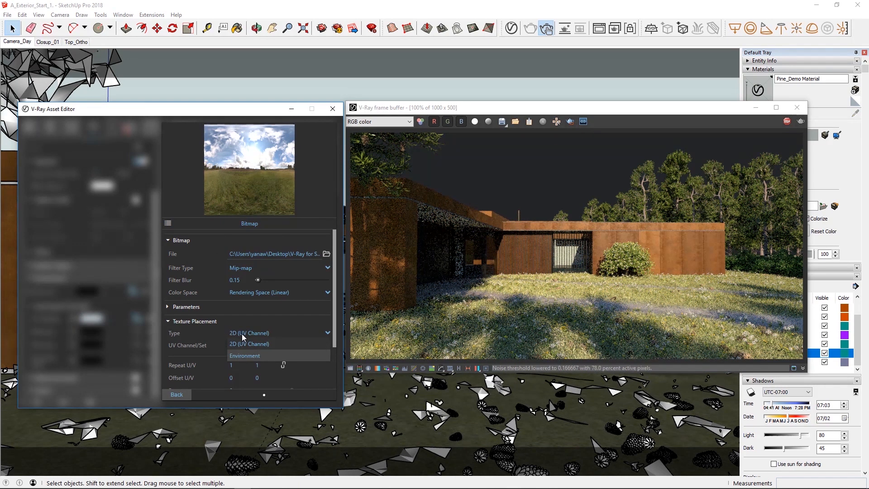
left_click(236, 356)
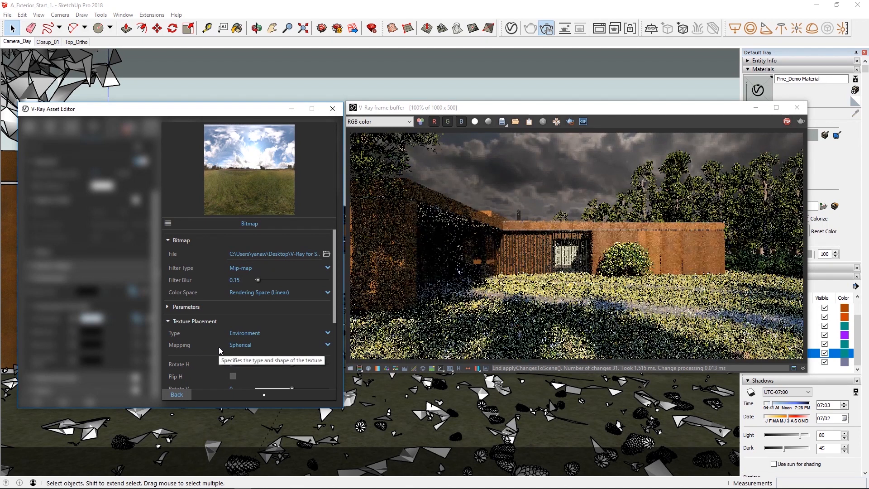
Try a horizontal rotation of -80 for the sky bitmap, and set Rotate H to 130.
scroll(217, 349, "down", 1)
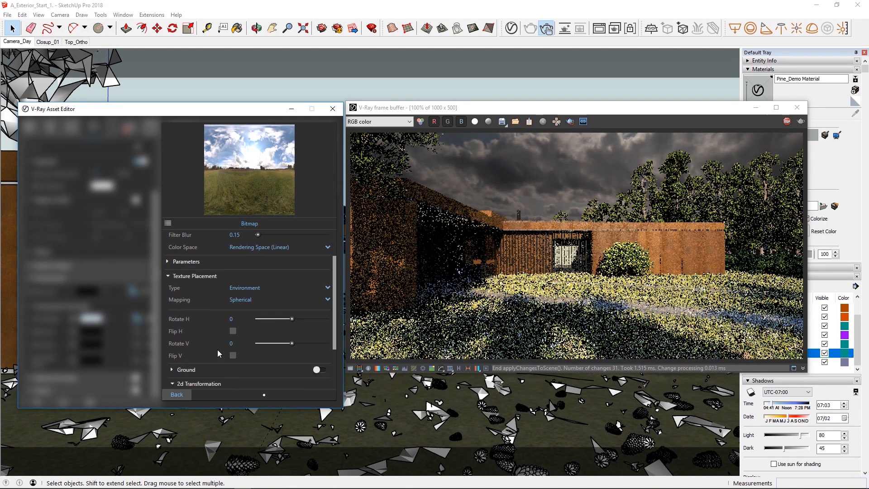
type("-80")
key("Return")
left_click_drag(237, 318, 214, 316)
type("130")
key("Return")
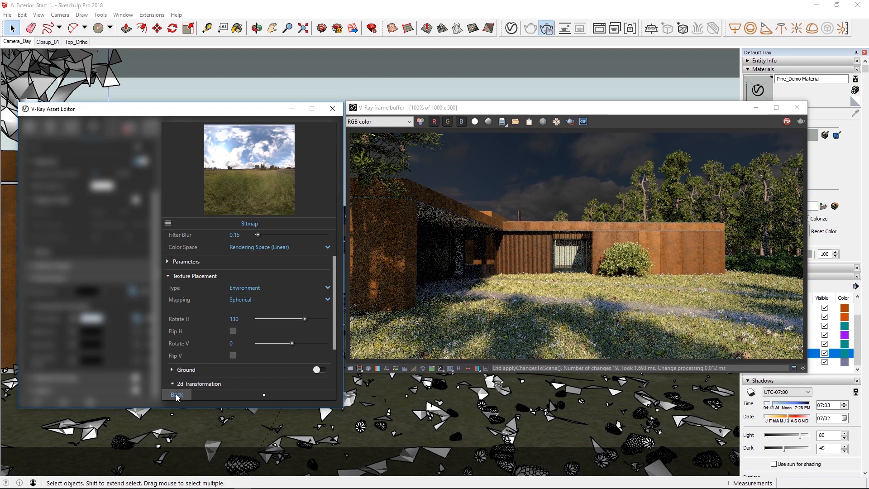
Return to the environment settings and set the background intensity to 16.
left_click(164, 384)
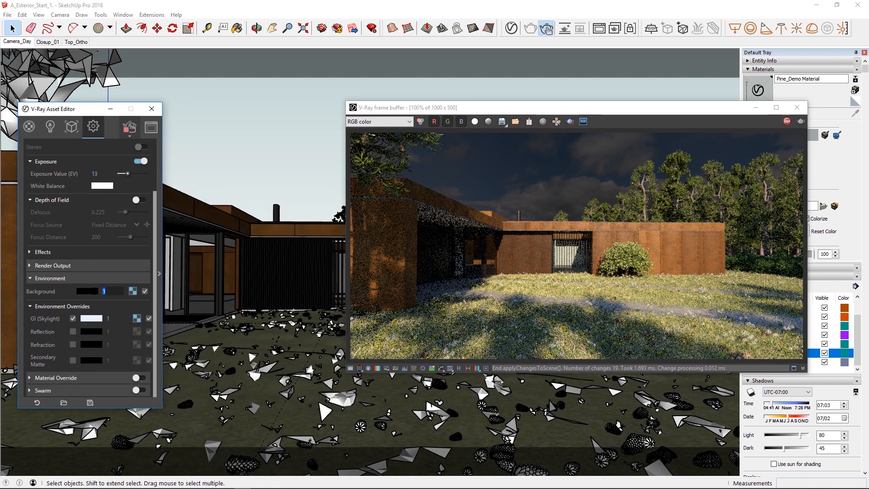
type("6")
key("Return")
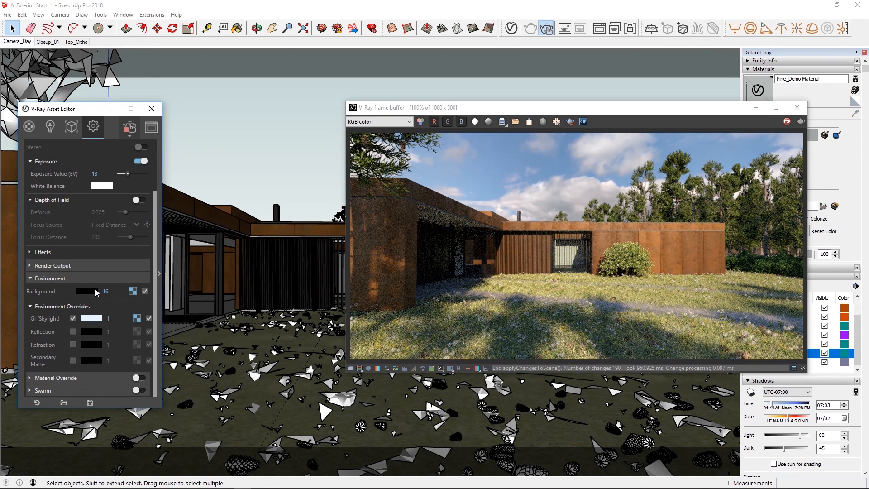
Set the camera's Exposure Value (EV) to 12.
scroll(91, 279, "up", 3)
left_click(96, 237)
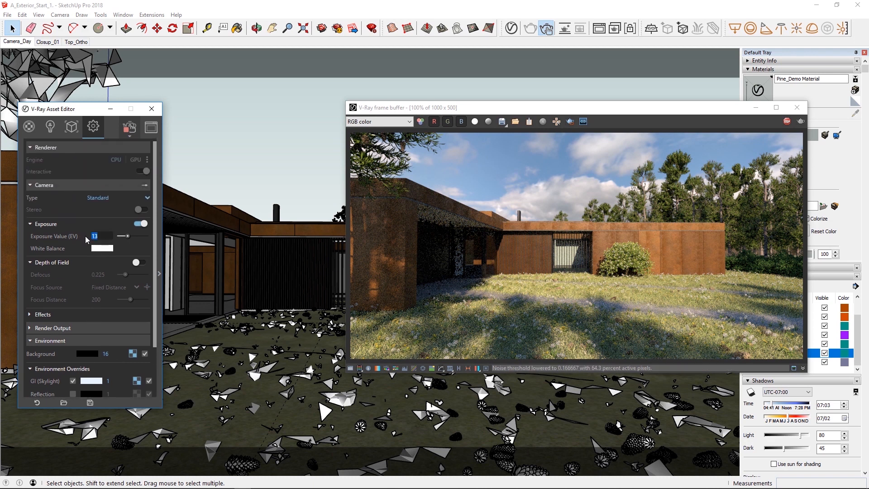
type("12")
key("Return")
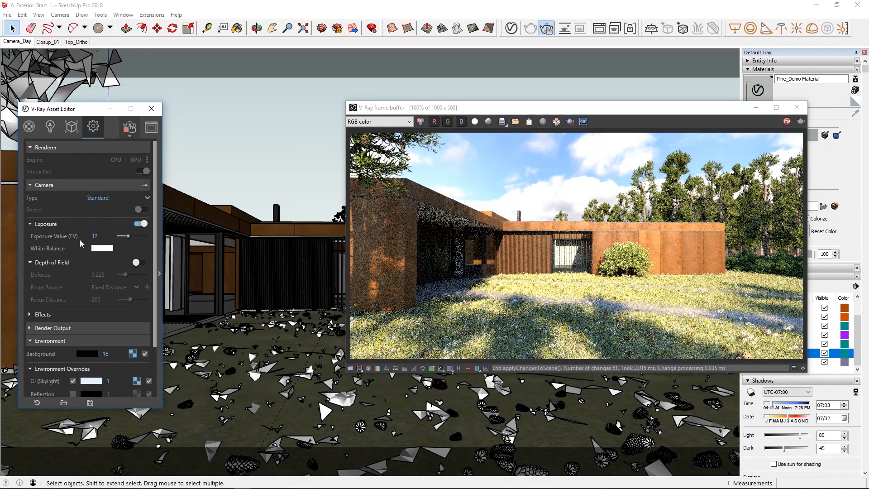
Enable the Volumetric Environment with the Aerial Perspective type in the advanced render settings.
left_click_drag(411, 111, 318, 109)
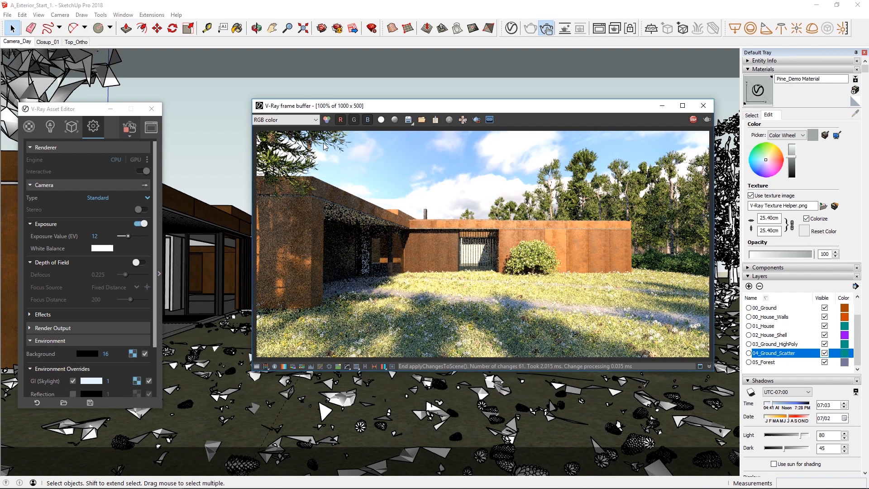
left_click(161, 226)
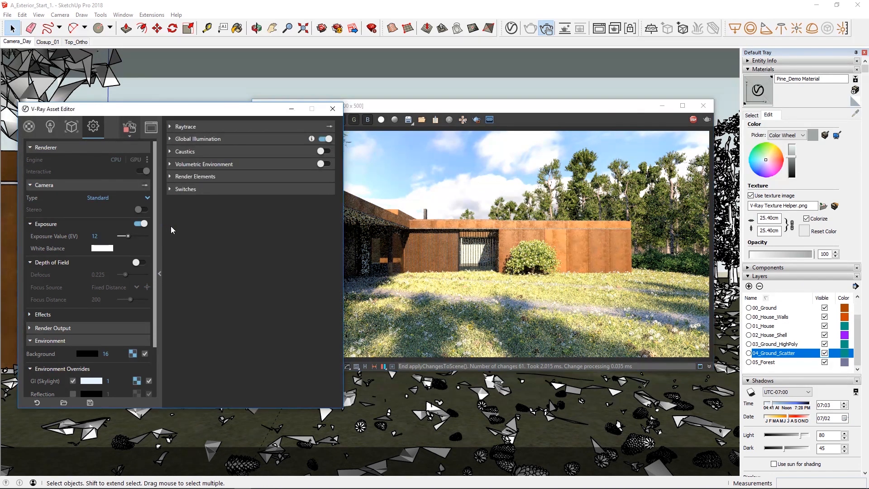
left_click(185, 165)
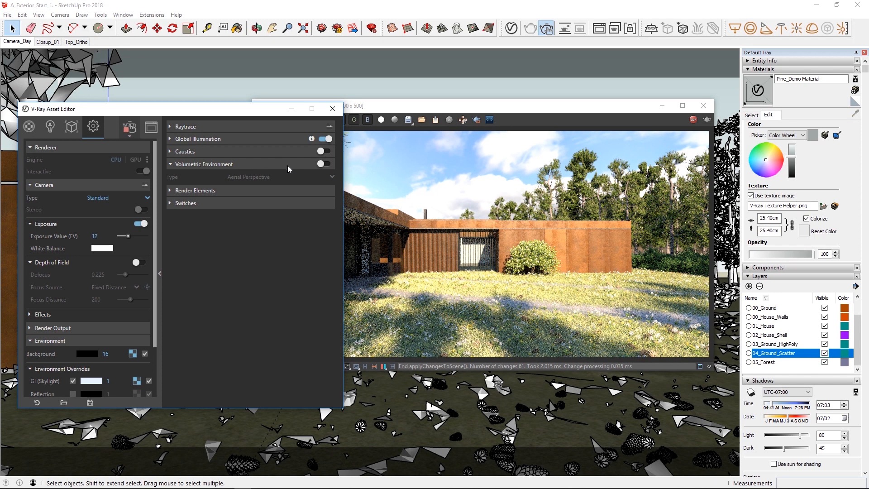
left_click(324, 164)
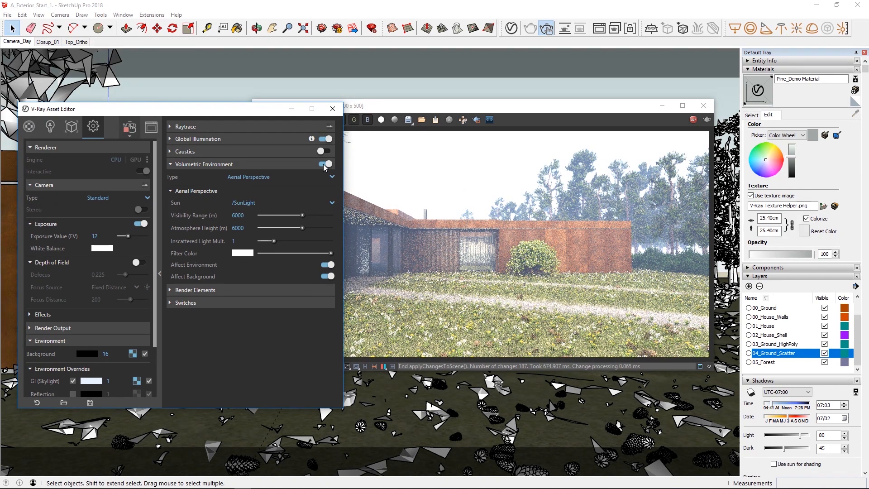
Try a Visibility Range of 12000 m for the aerial perspective.
left_click_drag(389, 108, 485, 112)
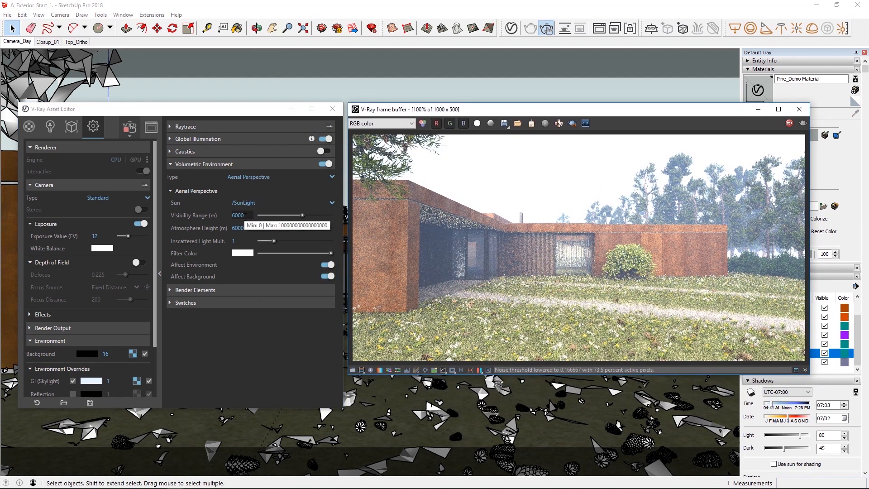
double_click(237, 216)
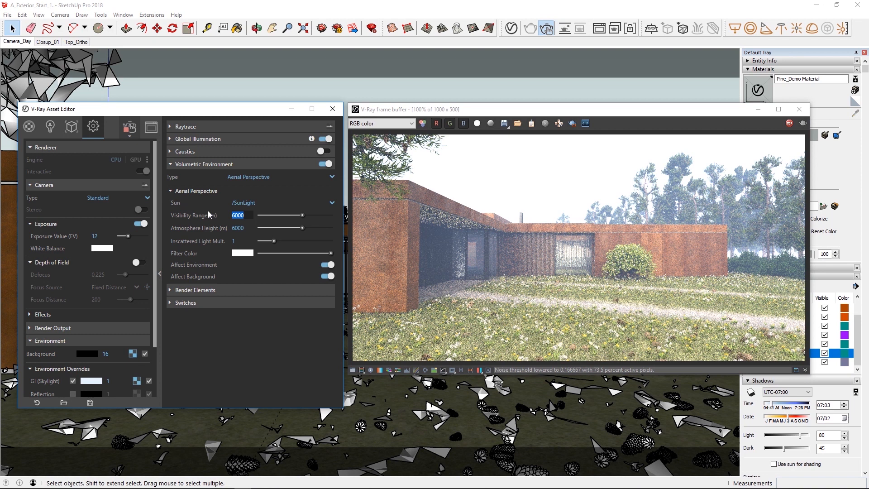
type("12000")
key("Return")
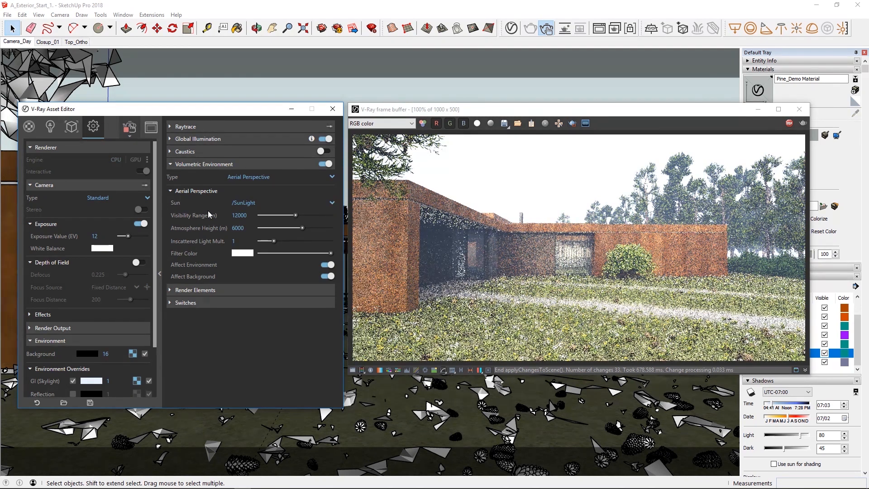
Set the aerial perspective's Atmosphere Height to 30 m and its Visibility Range to 10000 m.
left_click(220, 229)
type("30")
key("Return")
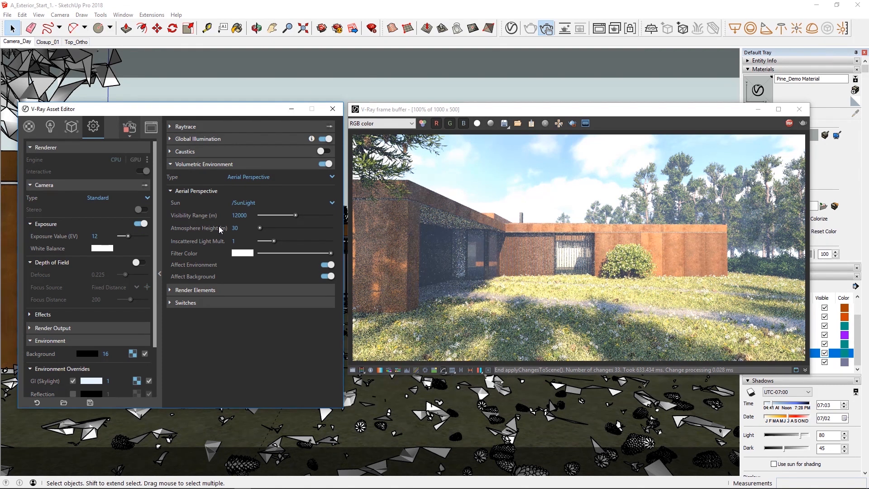
left_click_drag(248, 216, 225, 218)
type("10000")
key("Return")
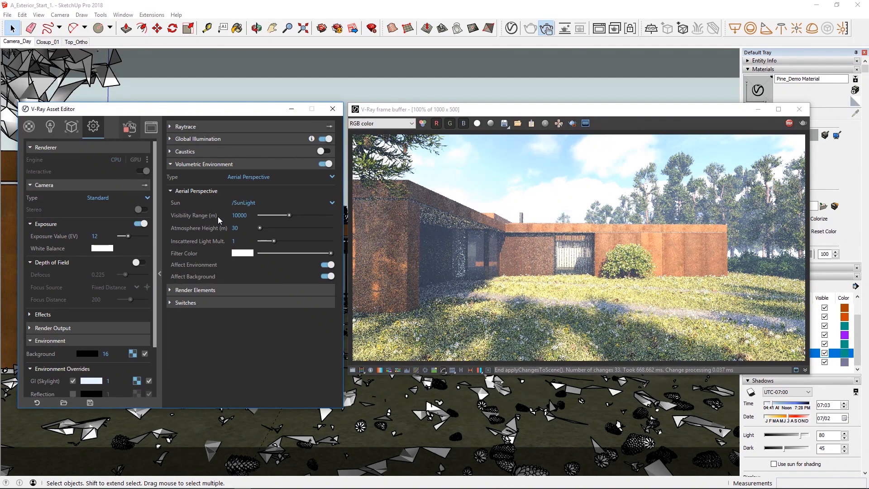
Set the aerial perspective's Filter Color to a pale blue of about R 0.856, G 0.959, B 0.971.
left_click(238, 253)
left_click(418, 242)
left_click_drag(308, 186, 311, 188)
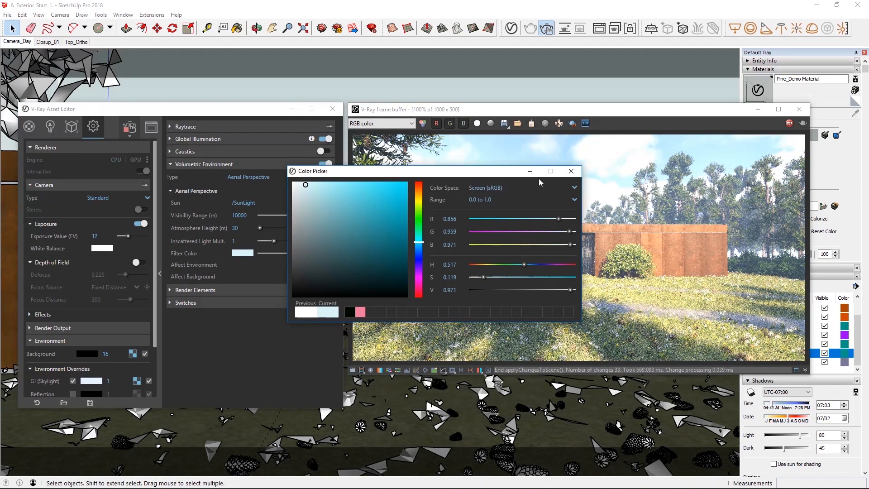
left_click(571, 171)
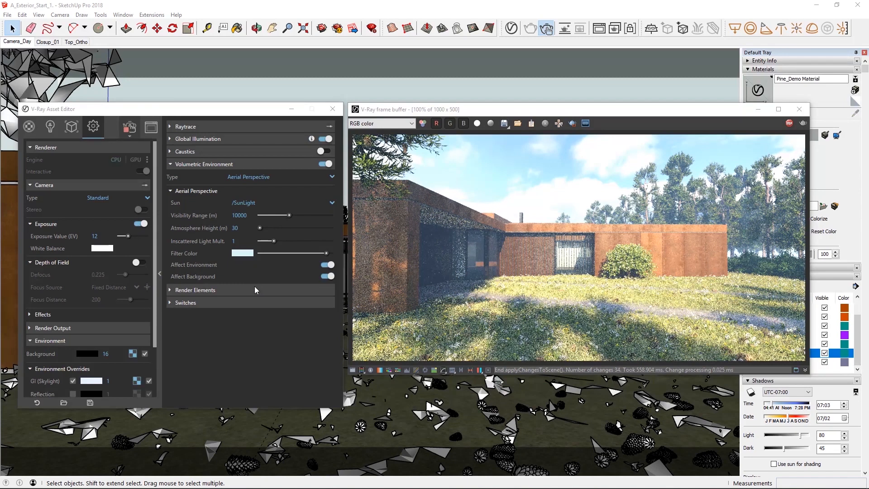
View the Atmosphere render element in the frame buffer and switch back to RGB color.
left_click(385, 124)
left_click(374, 147)
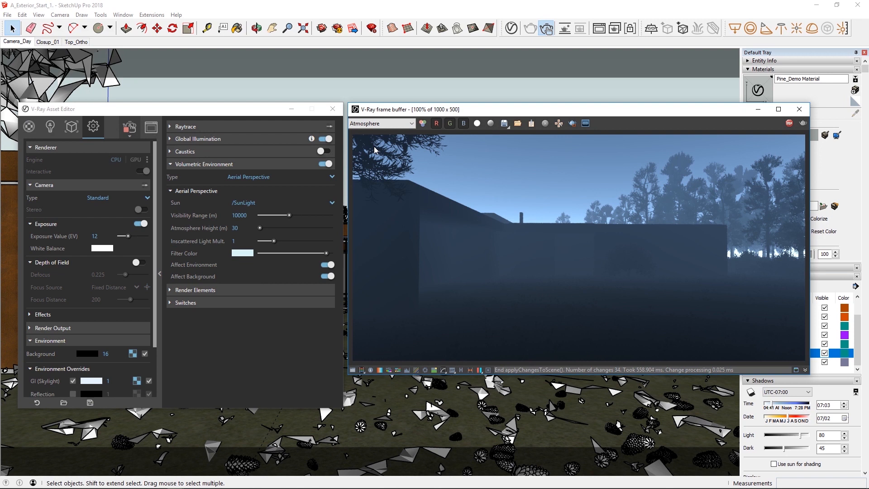
left_click(375, 128)
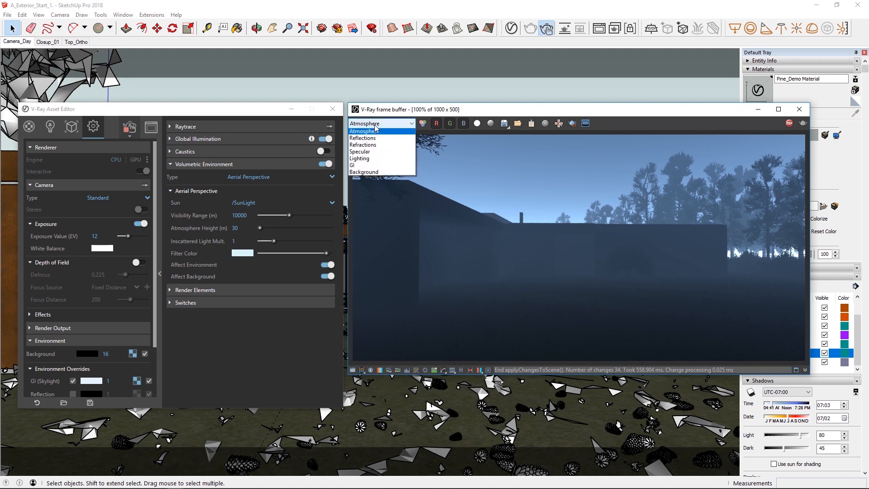
left_click(375, 133)
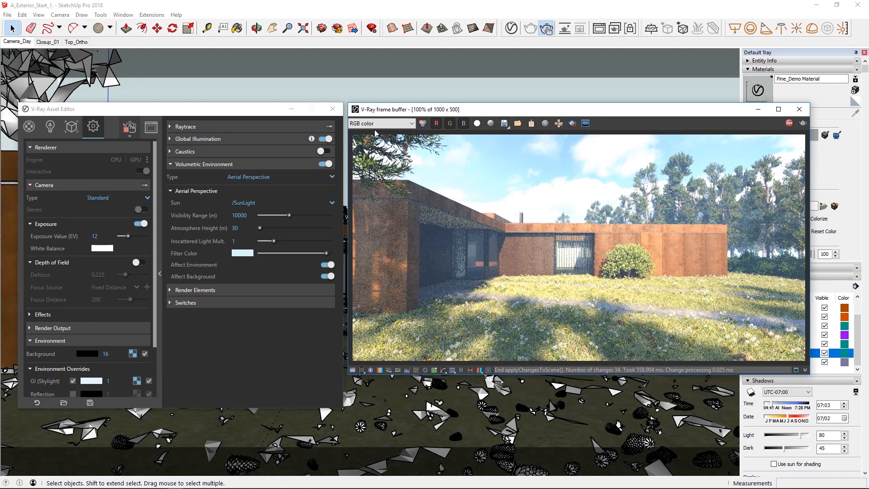
Limit the interactive render to a region around the near wall corner, try a Vertical Tilt of 0.1, and set it to 0.02.
left_click(573, 123)
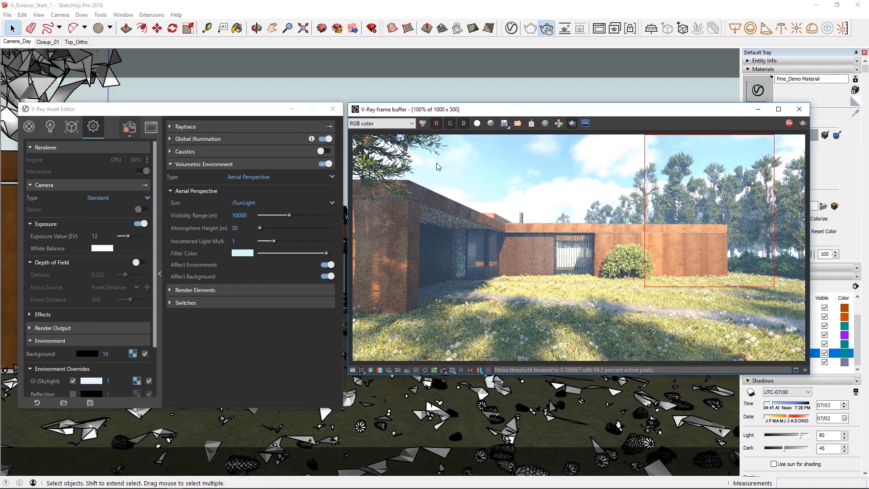
left_click_drag(371, 166, 448, 325)
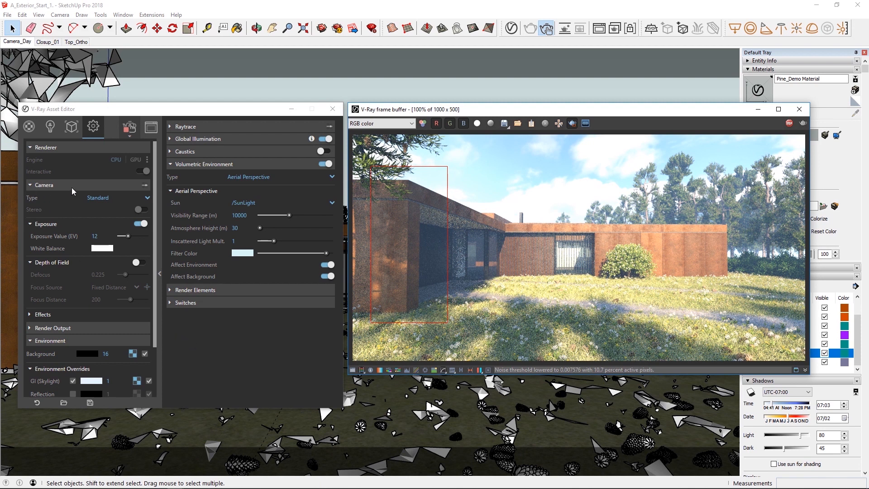
left_click(37, 315)
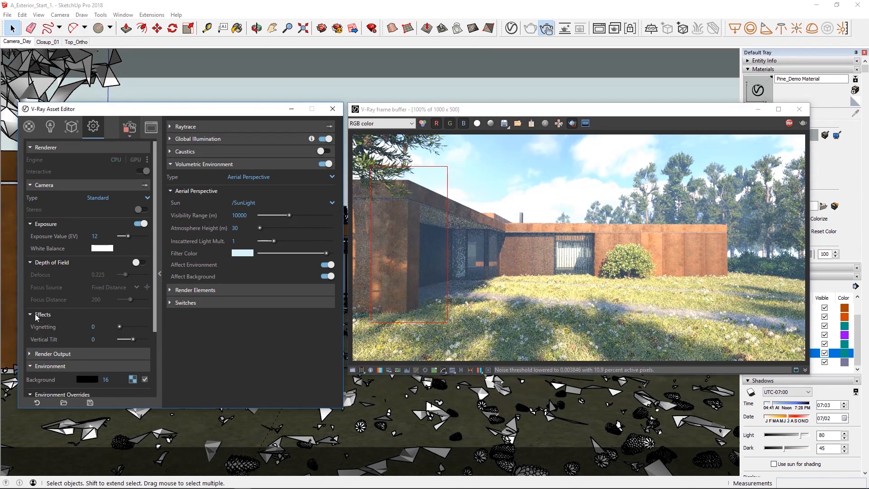
scroll(36, 319, "down", 3)
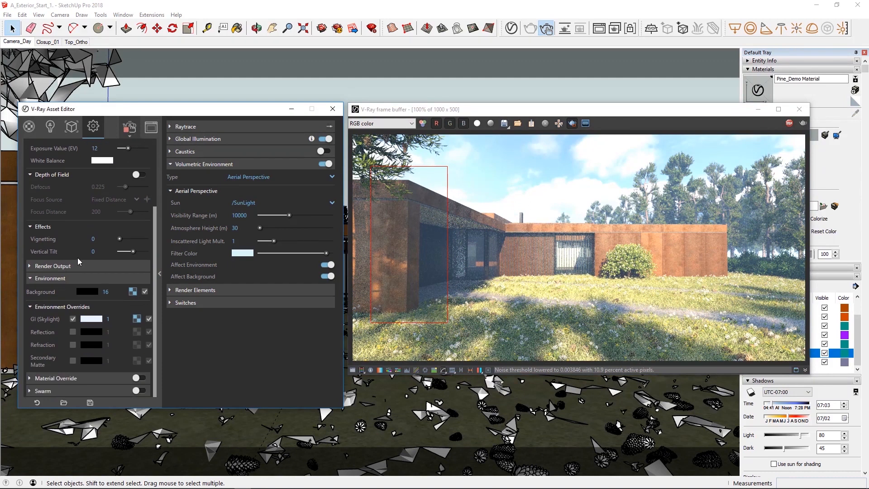
left_click_drag(130, 254, 134, 253)
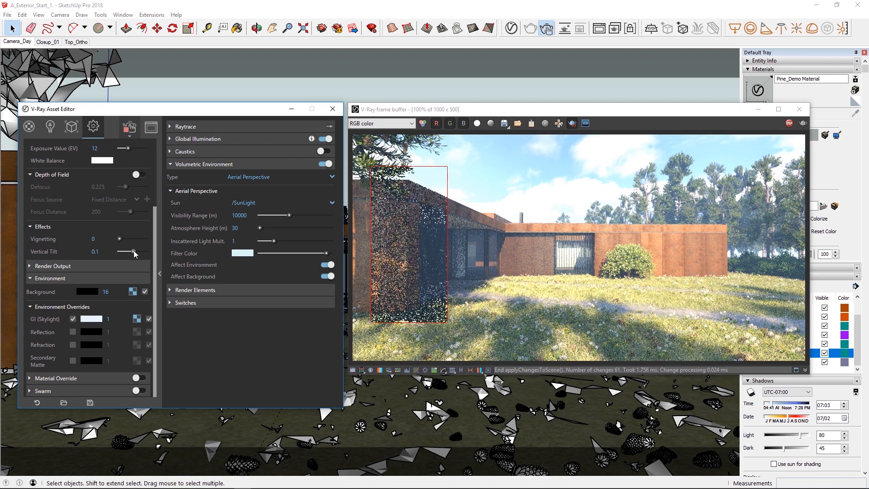
left_click(109, 254)
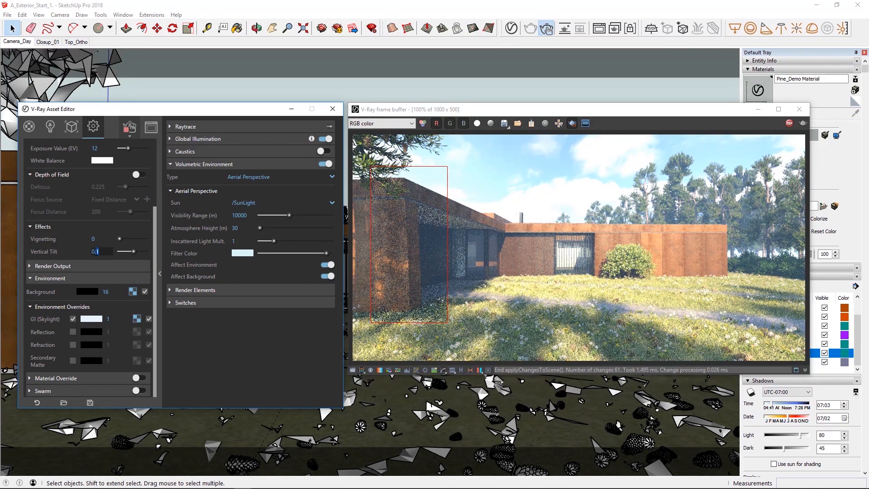
key("BackSpace")
type("02")
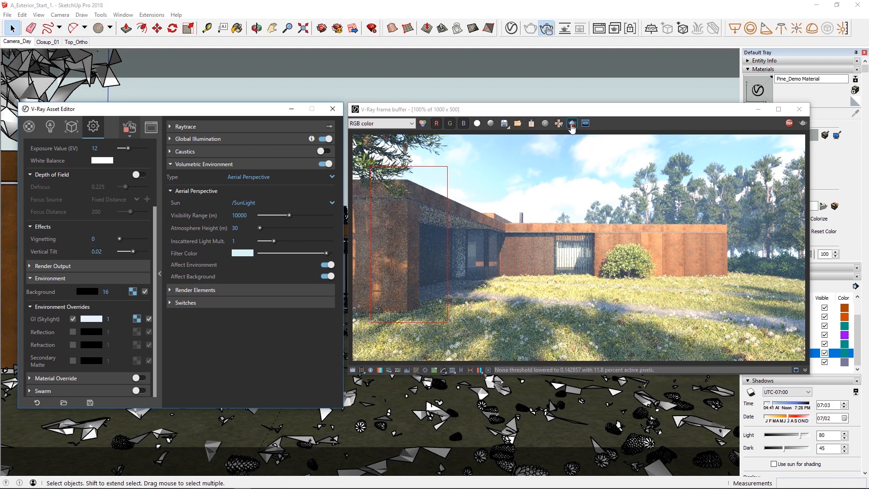
Turn off the region render, stop the interactive rendering and close the frame buffer.
left_click(572, 127)
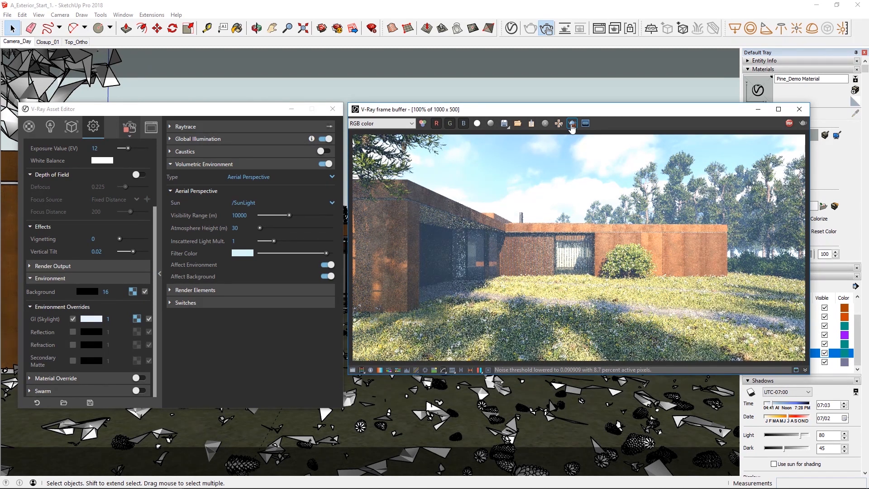
left_click(790, 127)
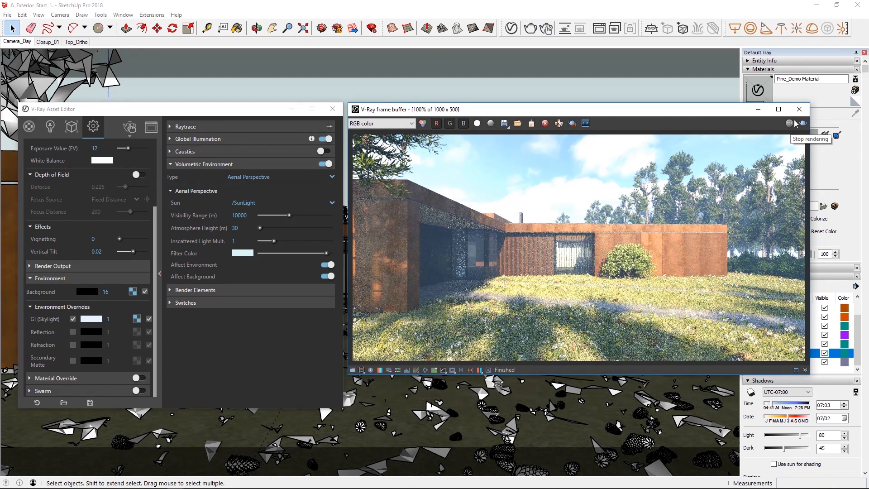
left_click(800, 109)
Set the render output image size to 2000 x 1000, and switch from interactive to regular rendering at Very High quality.
left_click_drag(183, 113, 373, 113)
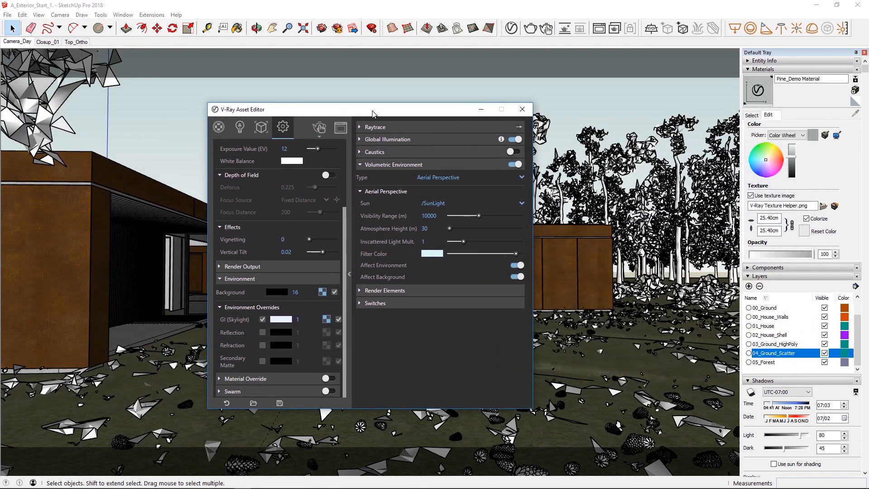
left_click(364, 164)
left_click(238, 277)
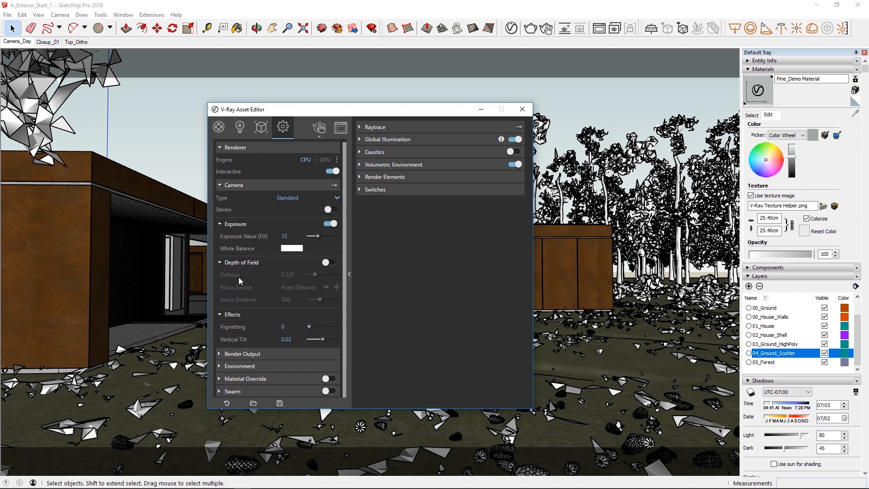
left_click(232, 185)
left_click(232, 200)
left_click(287, 236)
type("2000")
key("Return")
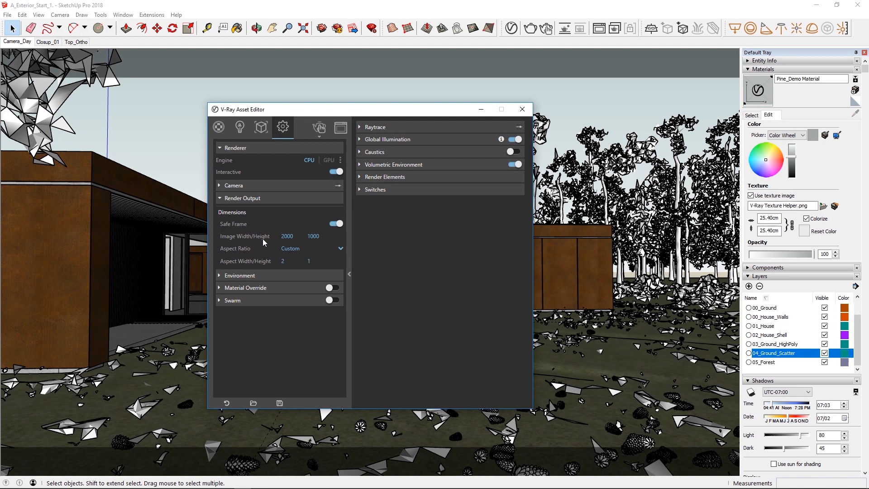
left_click(335, 171)
left_click_drag(330, 196, 339, 196)
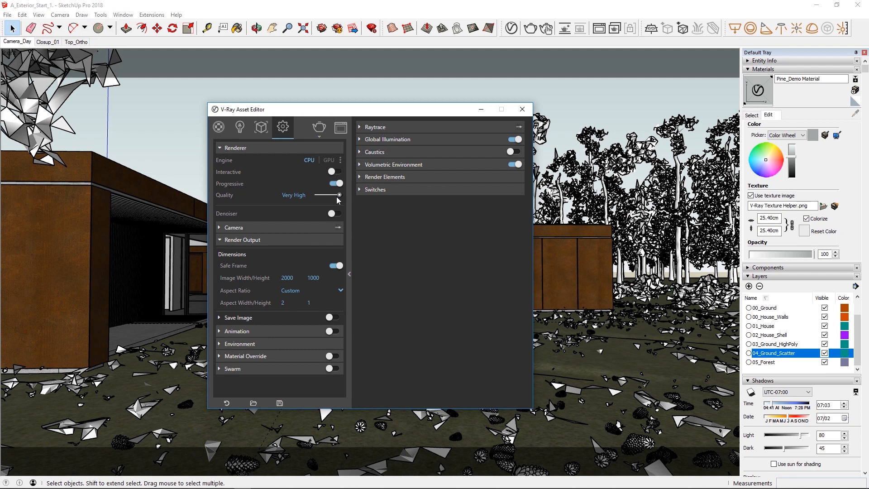
Review the render elements already added and the list of further elements available.
left_click(370, 177)
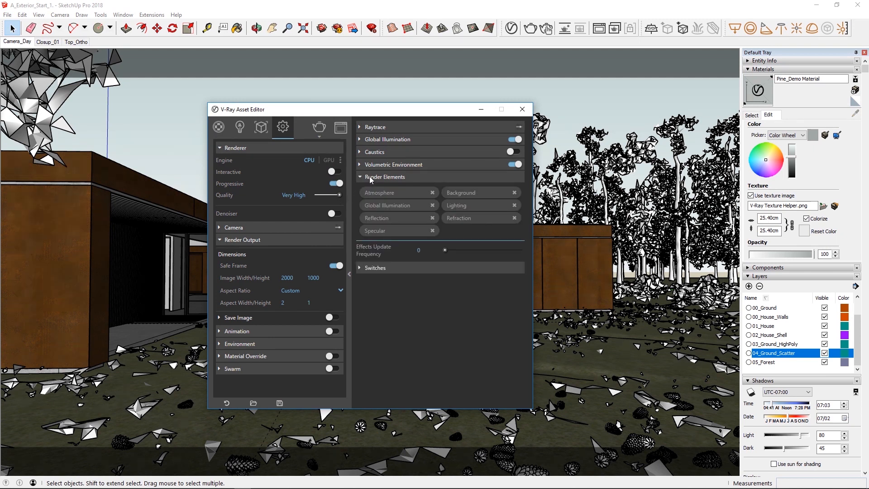
left_click(460, 231)
scroll(480, 280, "down", 3)
scroll(480, 281, "up", 3)
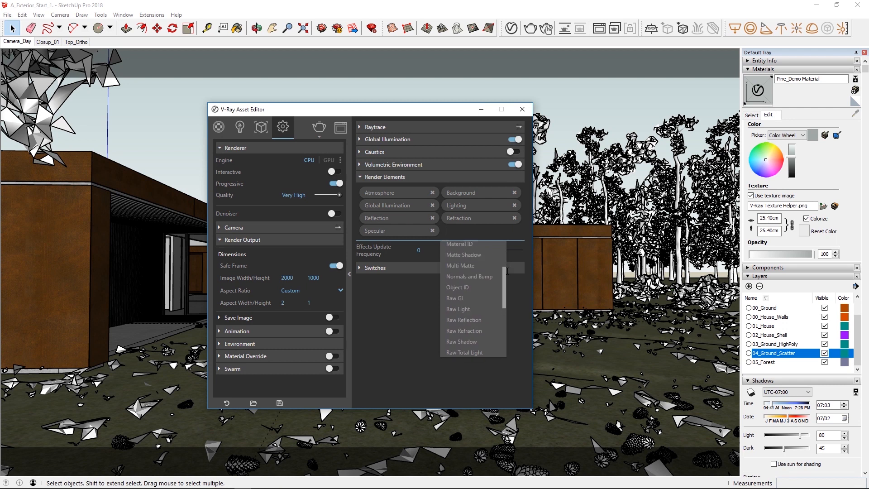
left_click(419, 291)
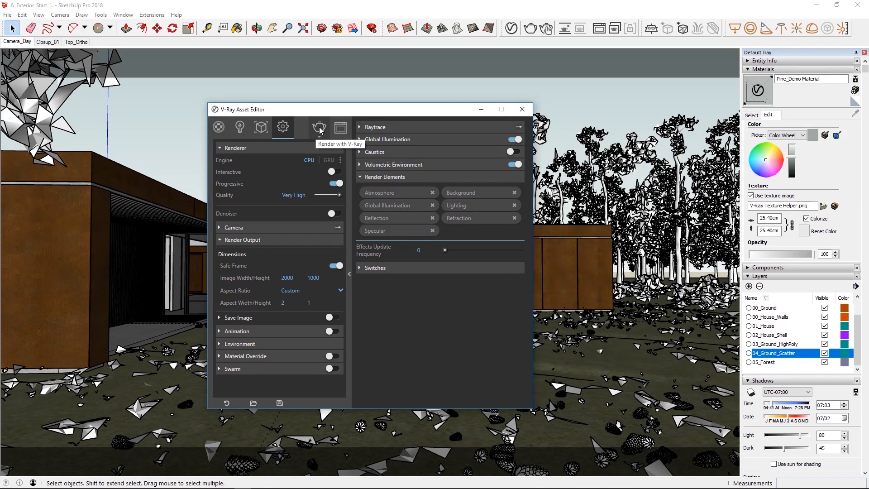
Send the scene to V-Ray Cloud for rendering.
left_click(349, 274)
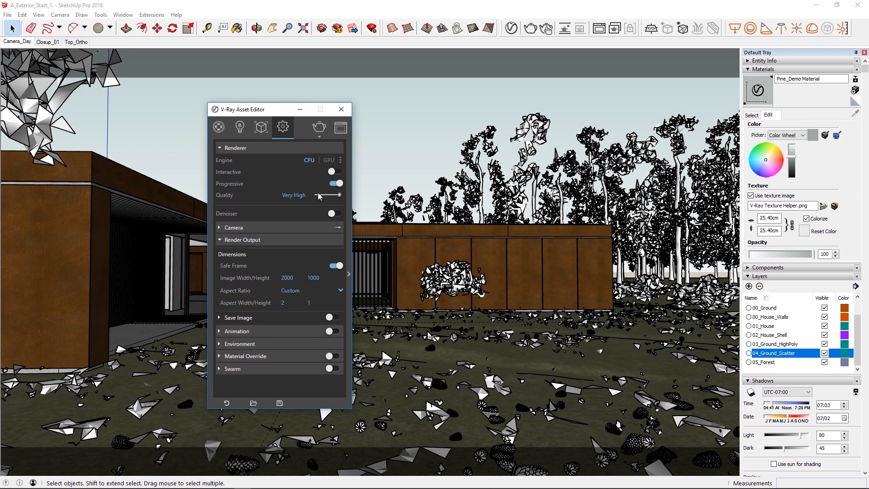
left_click(318, 138)
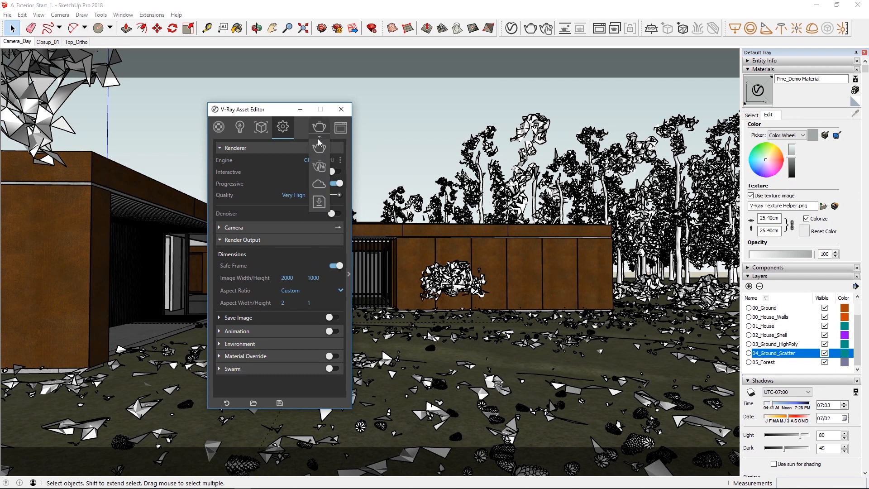
left_click(317, 181)
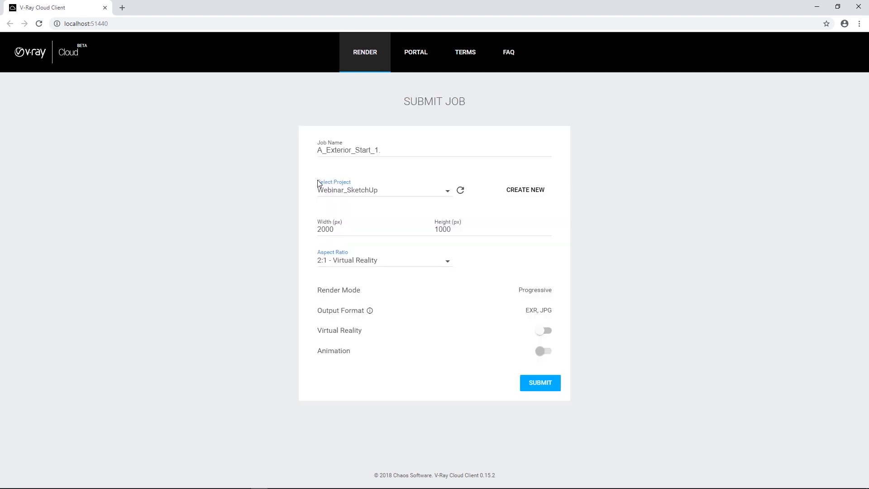
Name the cloud job Webinar, keep the Webinar_SketchUp project and 2000 x 1000 px size, and submit it.
left_click(446, 193)
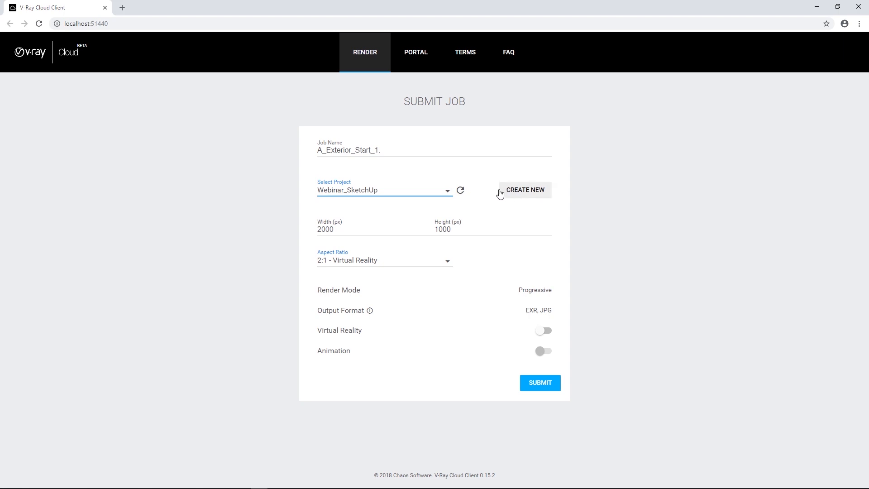
left_click_drag(394, 150, 261, 157)
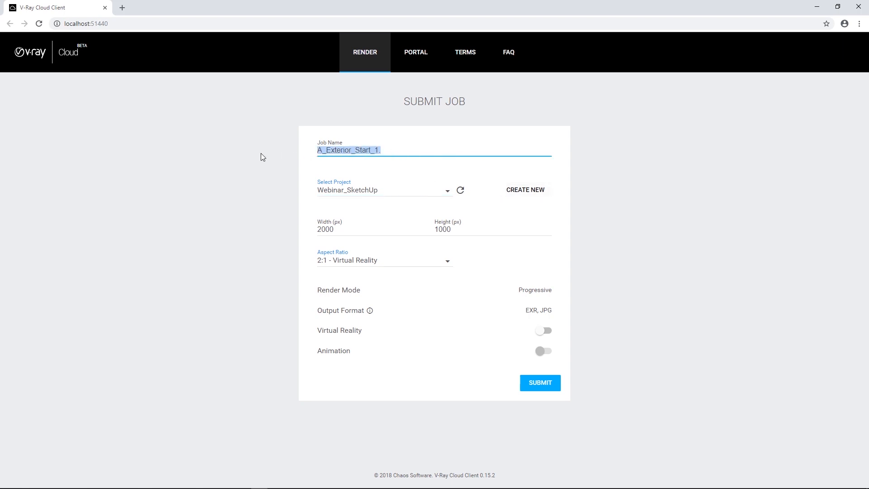
type("Webinar")
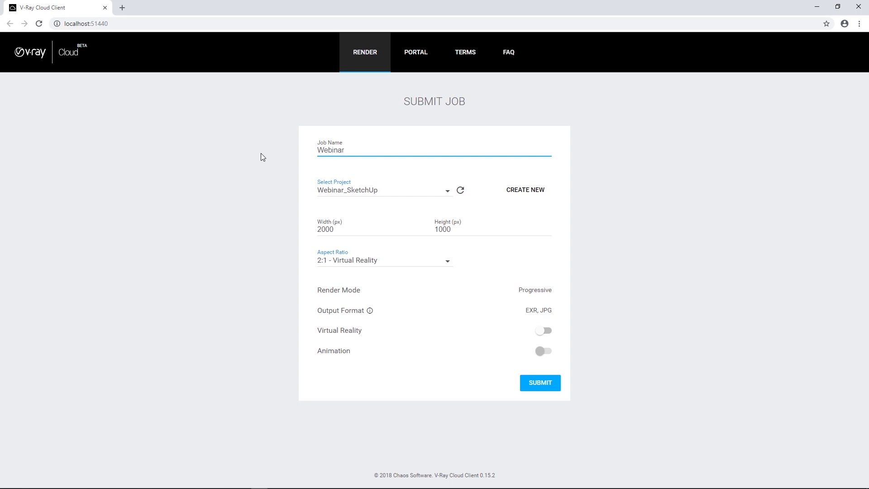
left_click(262, 158)
left_click_drag(329, 230, 295, 231)
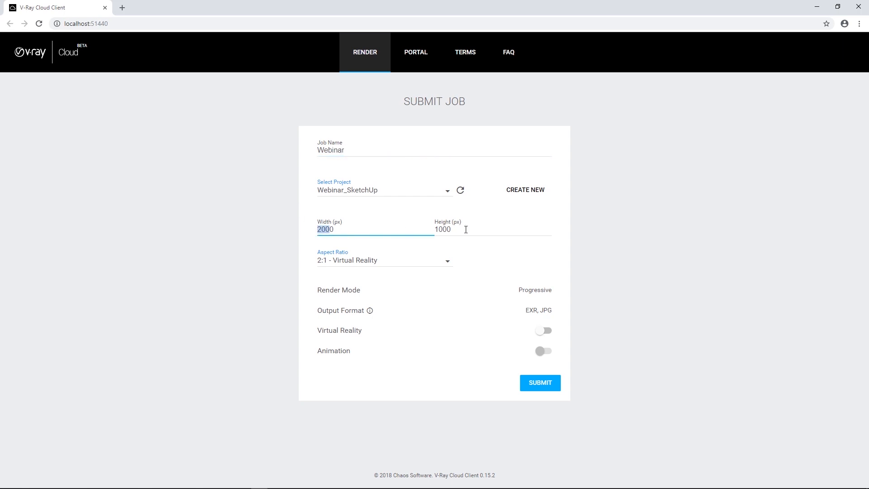
left_click(532, 383)
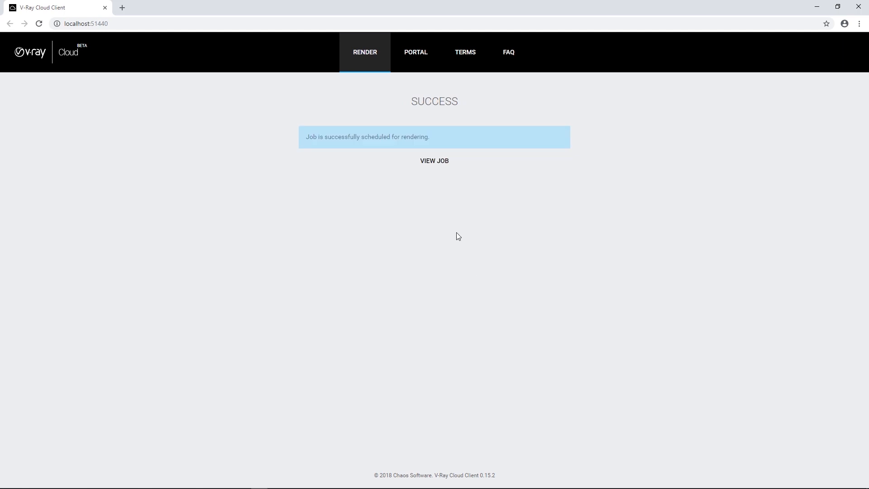
View the submitted job in the V-Ray Cloud portal and inspect its rendered image at full size.
left_click(436, 162)
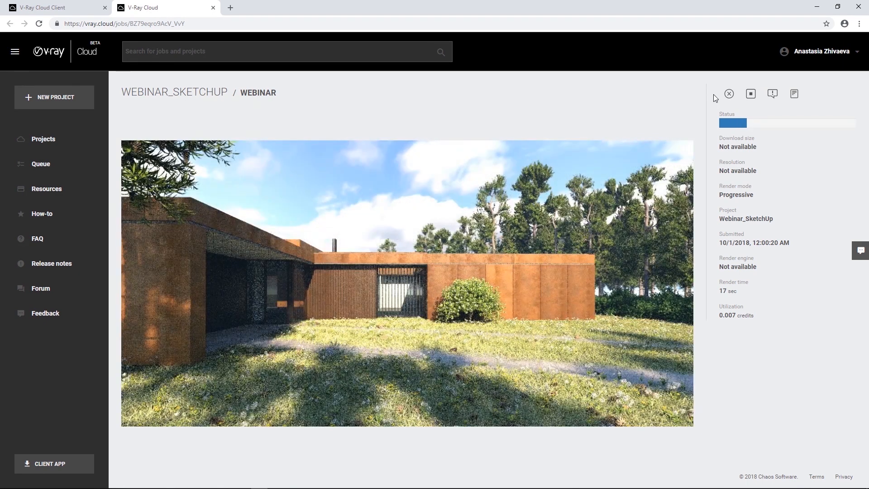
left_click(648, 174)
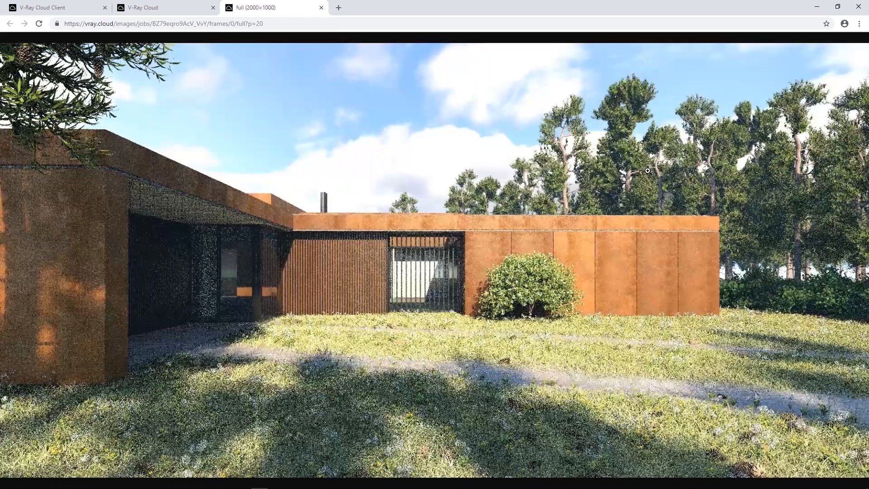
left_click(322, 8)
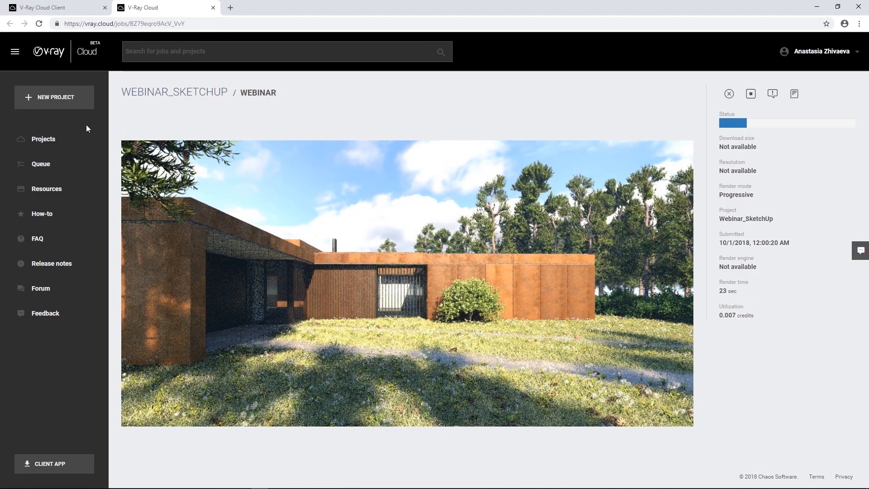
Browse the portal's Queue, How-to, FAQ and Projects pages, then reopen the Webinar job and check the account options.
left_click(35, 162)
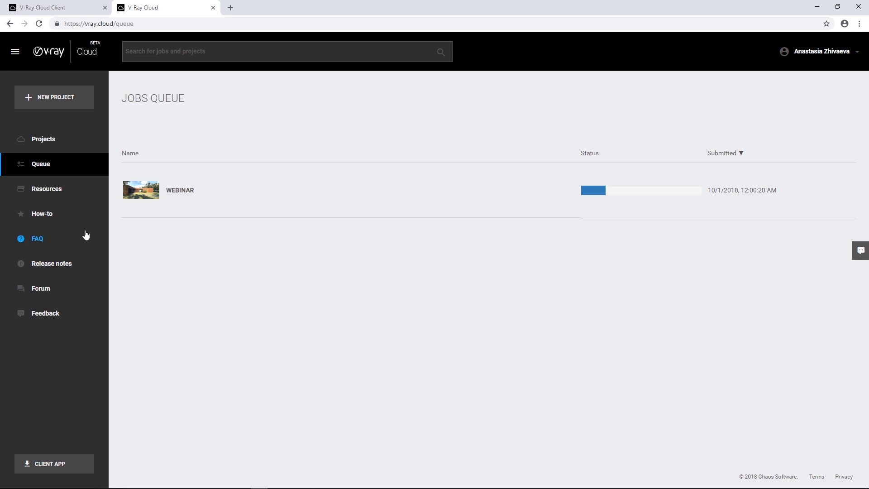
left_click(55, 219)
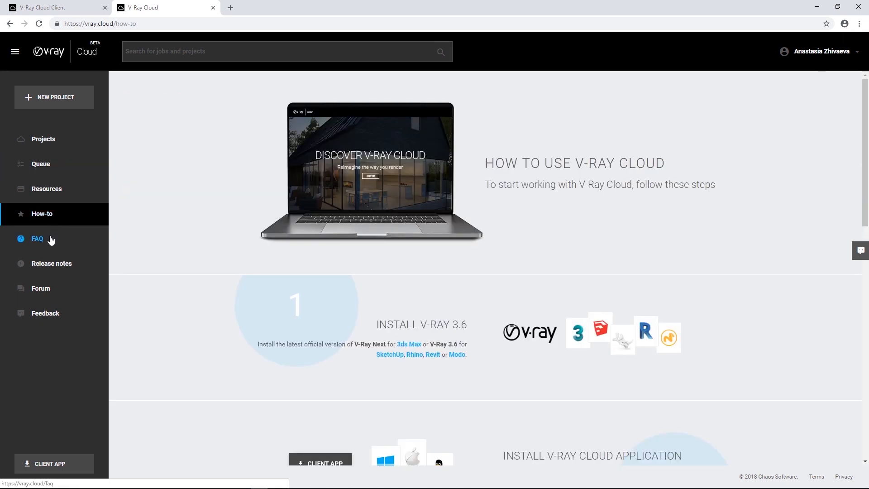
left_click(51, 240)
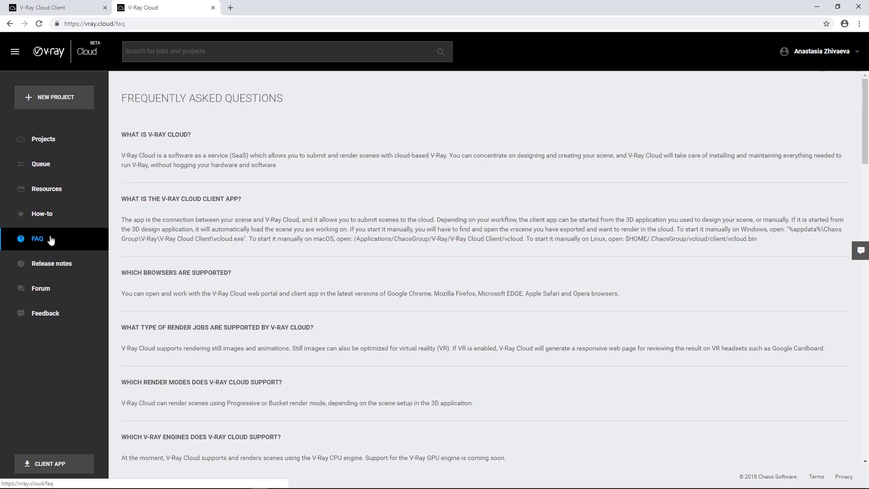
left_click(49, 147)
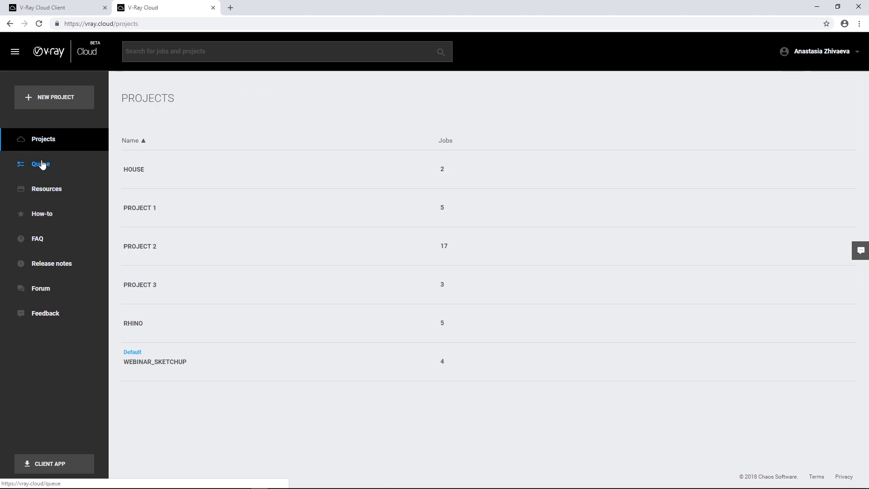
left_click(41, 164)
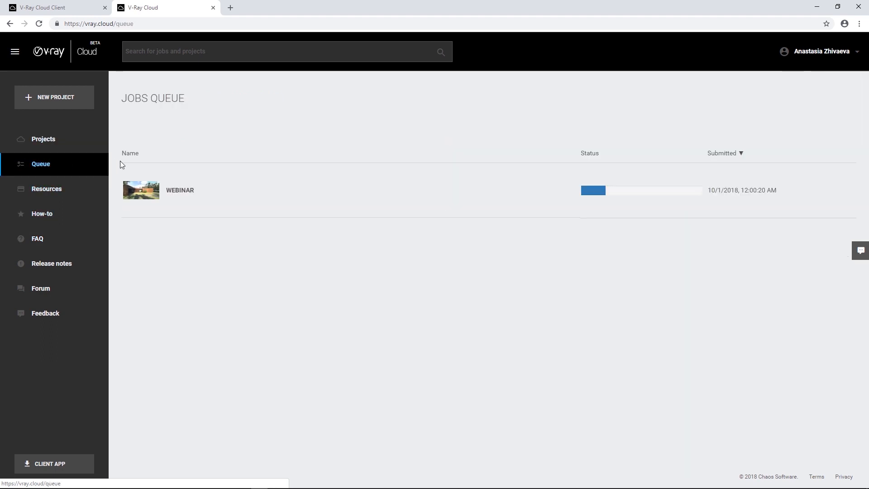
left_click(179, 190)
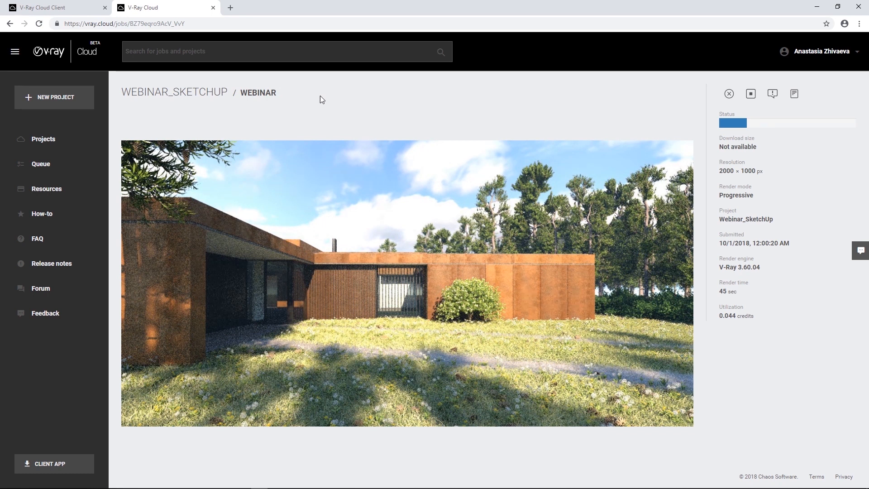
left_click(822, 51)
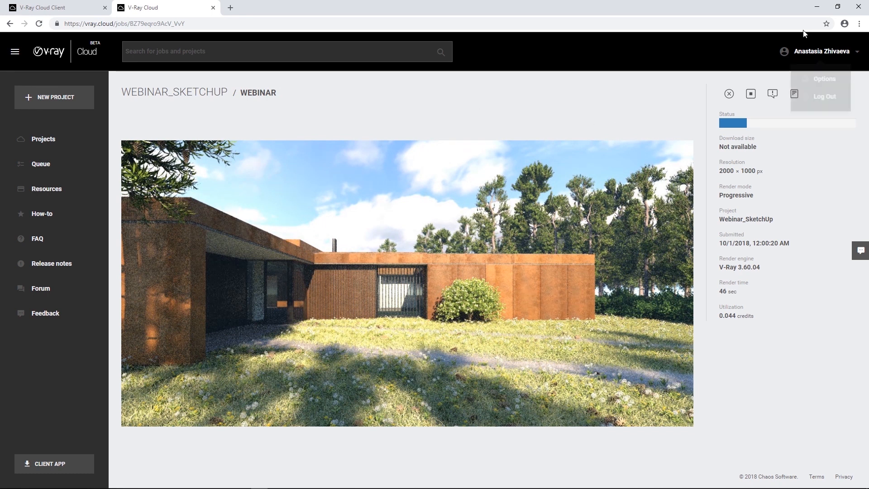
Return to SketchUp, reopen the V-Ray frame buffer with the last render and close the Asset Editor.
left_click(817, 9)
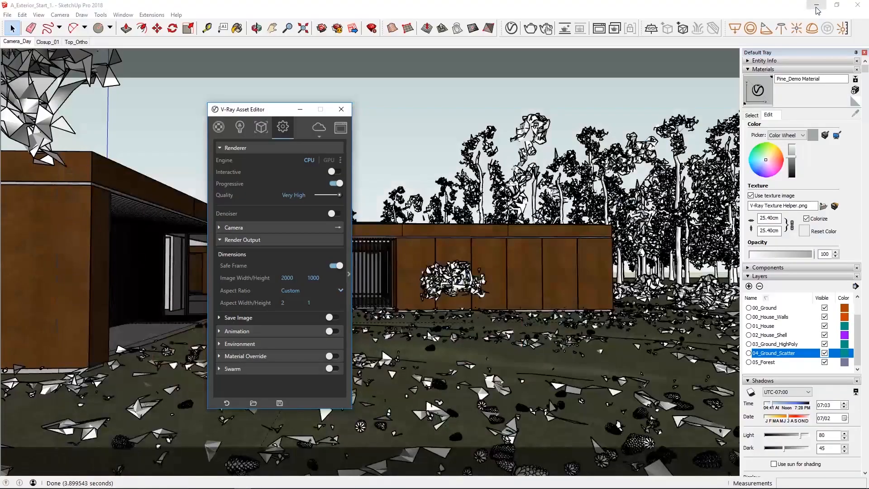
left_click(341, 130)
left_click(341, 110)
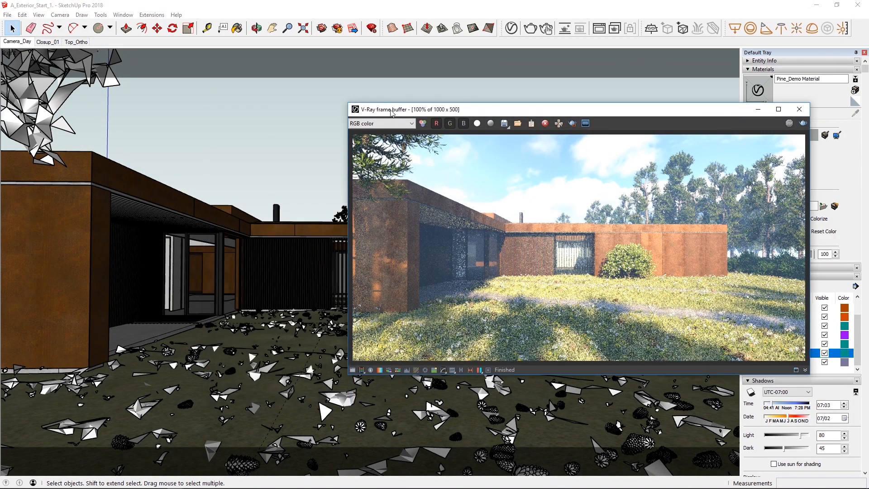
left_click_drag(357, 110, 242, 114)
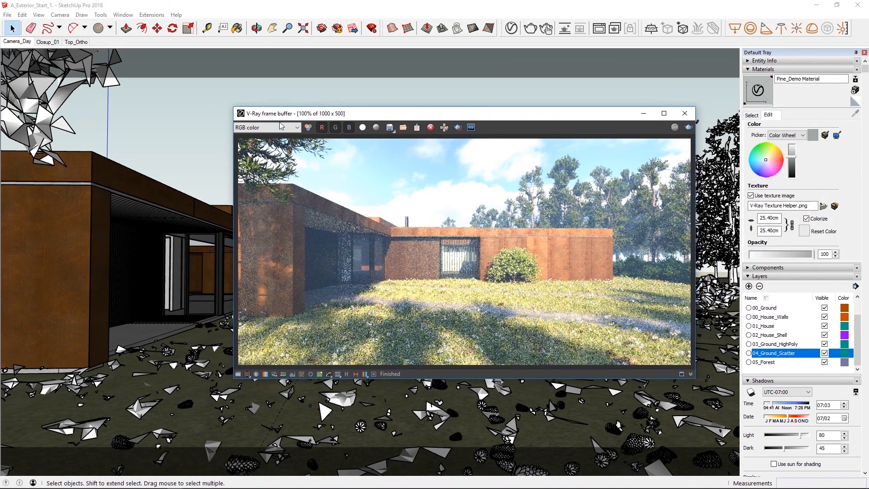
Enable the frame buffer's render history and set its directory to the History folder inside V-Ray for SketchUp Webinar.
left_click(347, 375)
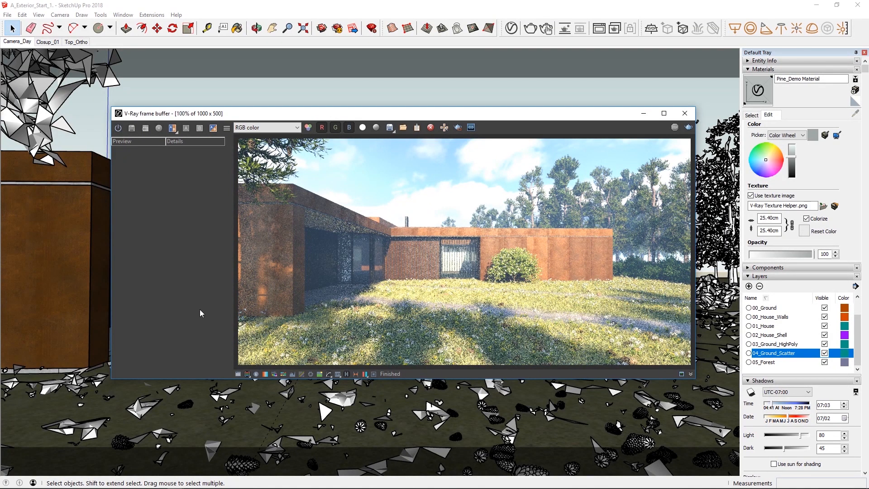
left_click(118, 128)
left_click(226, 128)
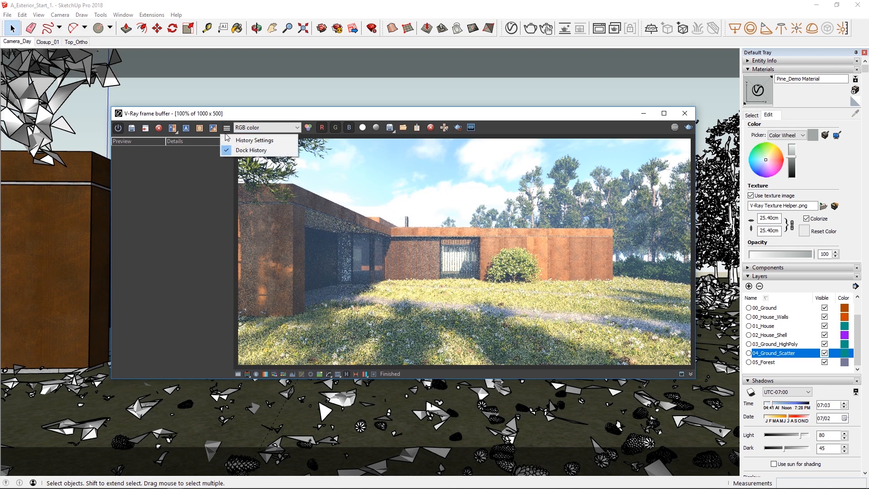
left_click(228, 139)
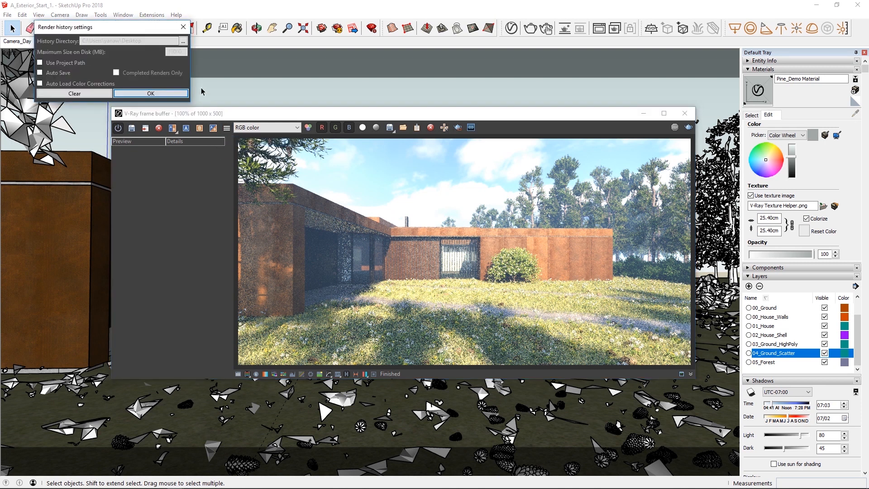
left_click(181, 41)
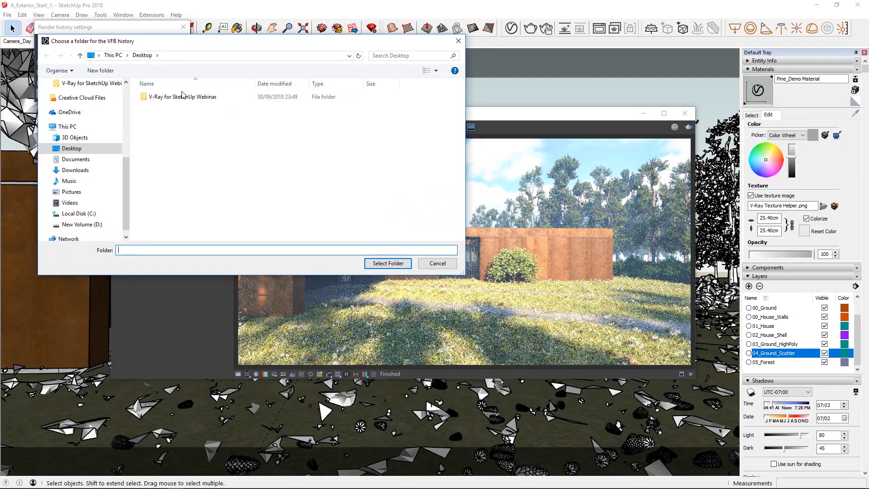
double_click(175, 116)
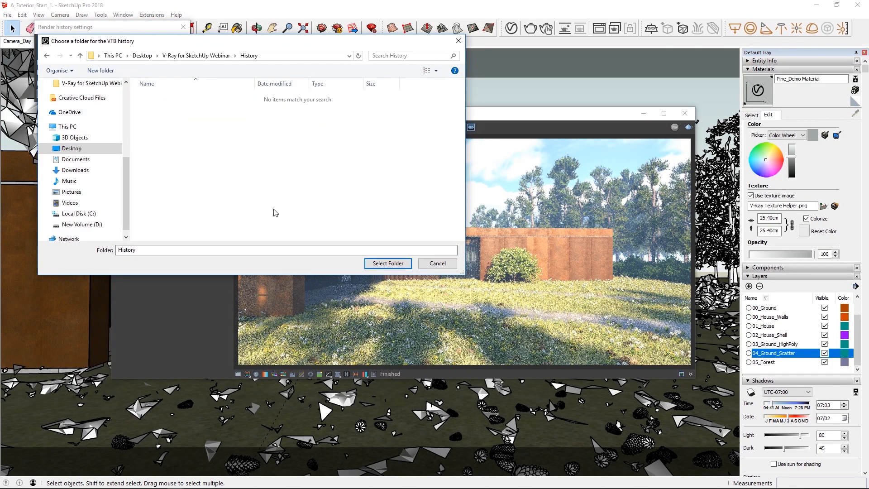
left_click(371, 263)
left_click(161, 93)
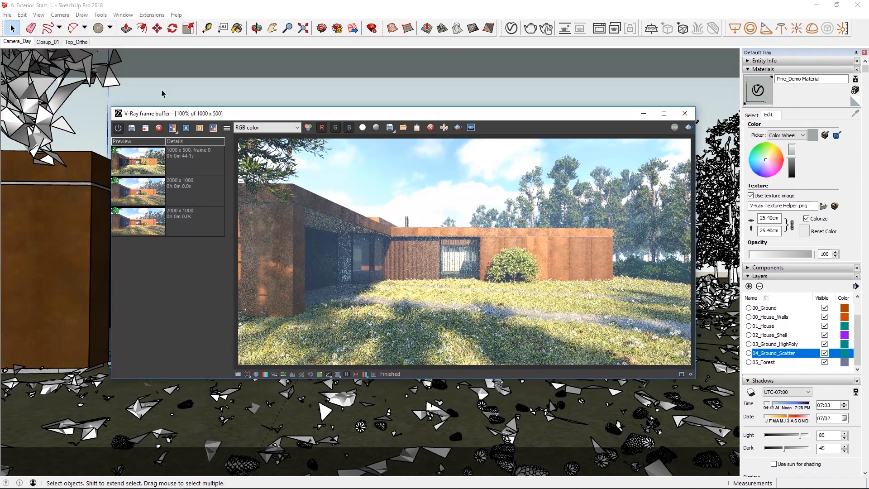
Load the lowest 2000 x 1000 render from the history, review its Atmosphere, Refractions and Lighting channels, return to RGB color and hide the history.
left_click(138, 228)
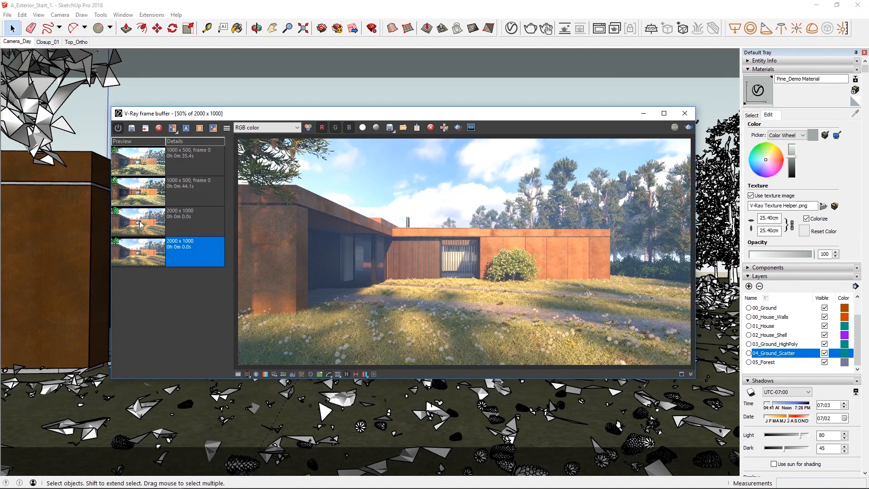
left_click(265, 127)
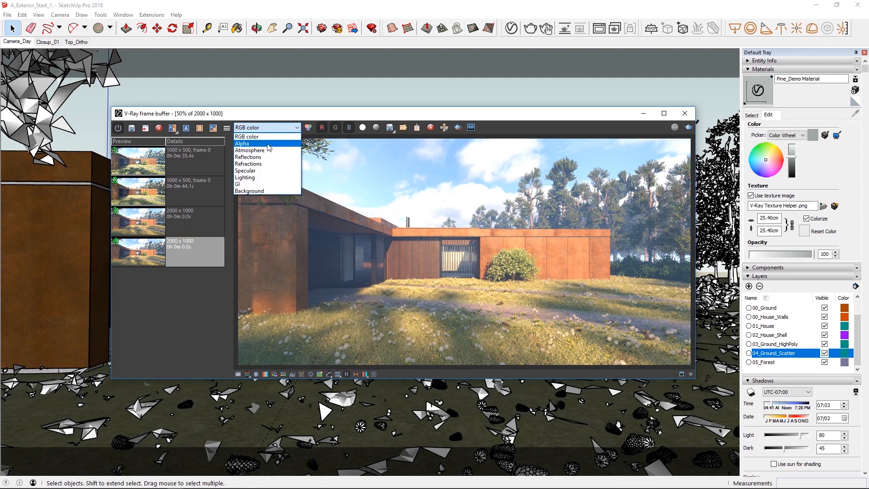
left_click(267, 150)
left_click(267, 128)
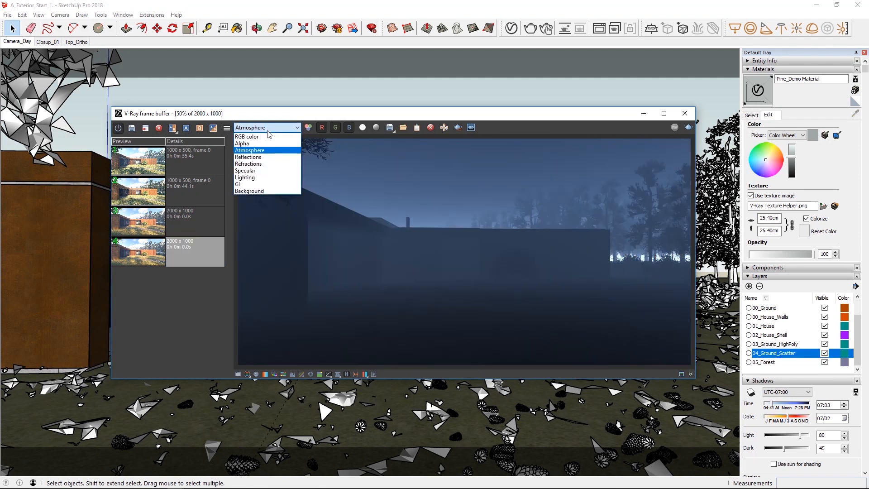
left_click(267, 163)
left_click(267, 128)
left_click(266, 177)
left_click(267, 128)
left_click(265, 134)
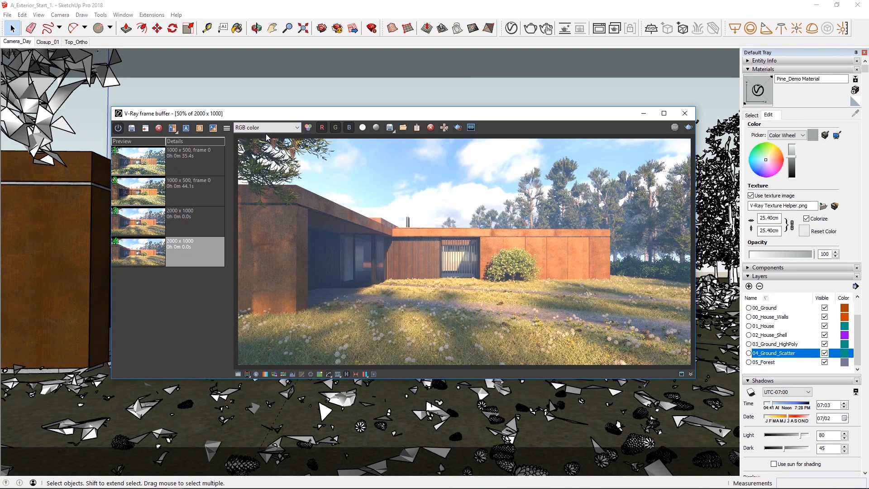
left_click(346, 375)
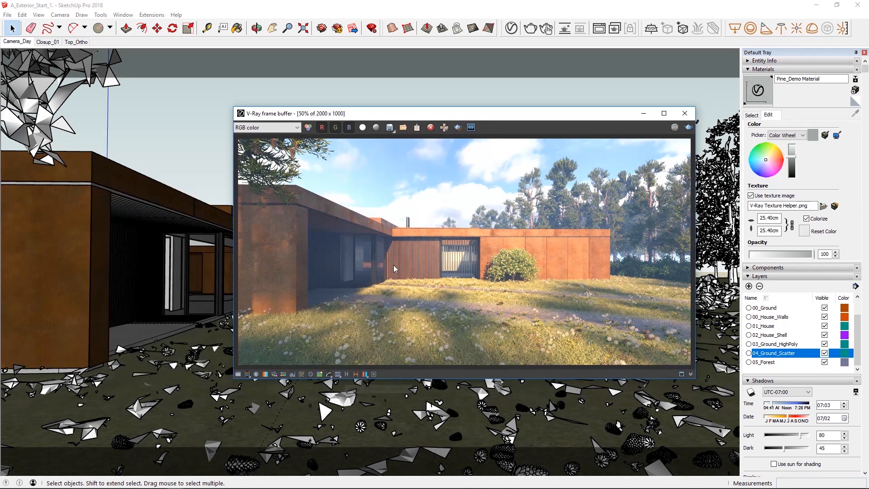
Check the file formats offered for saving the current channel and for saving all channels, cancelling both saves.
left_click(390, 127)
left_click(382, 330)
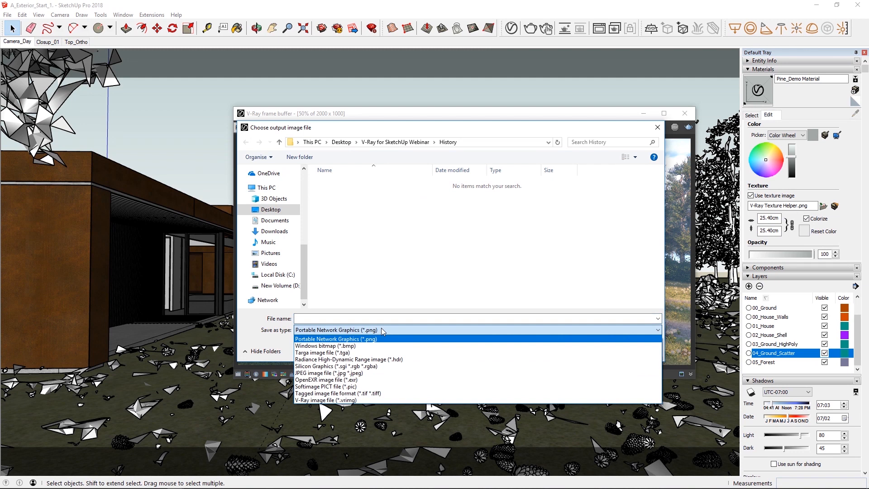
left_click(376, 339)
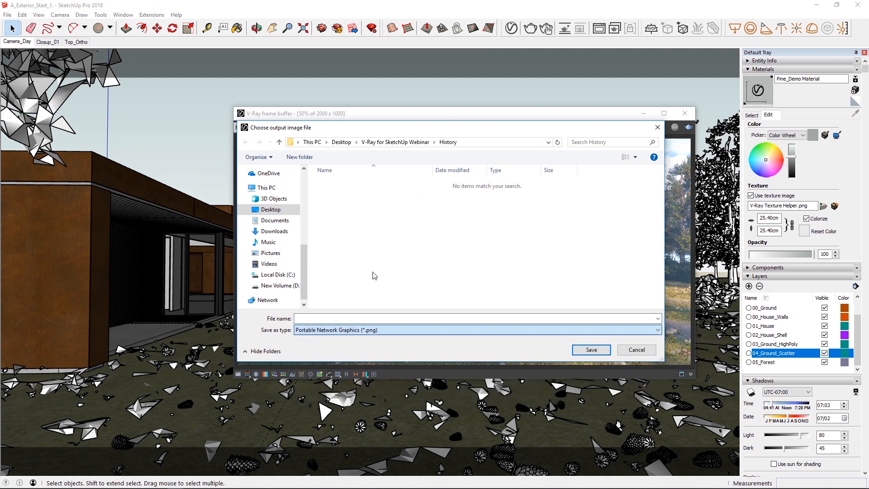
left_click(636, 350)
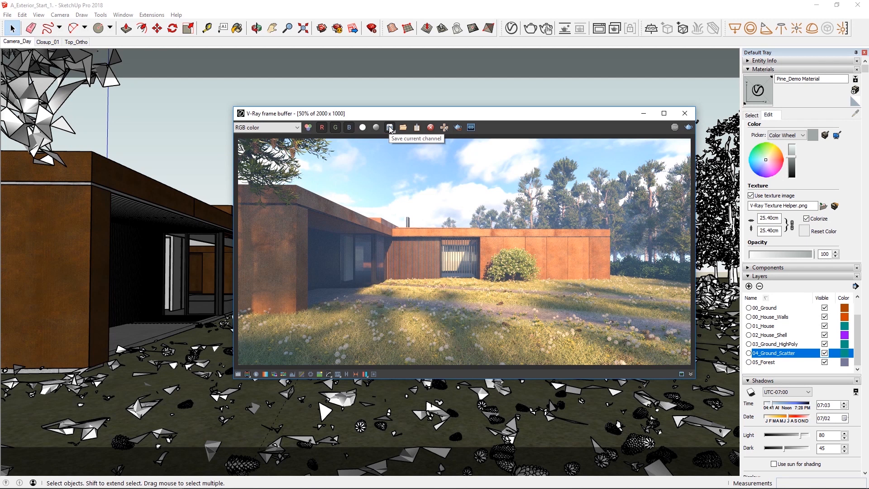
left_click_drag(390, 128, 390, 156)
left_click(384, 334)
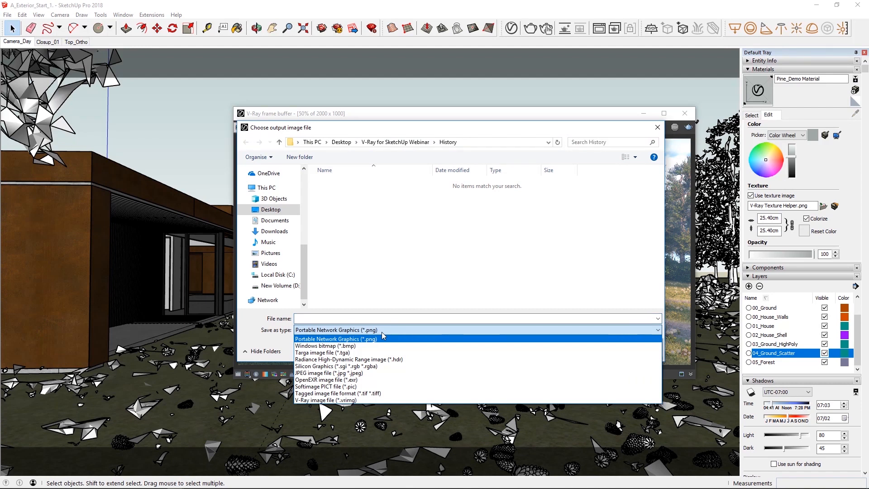
left_click(401, 281)
left_click(637, 353)
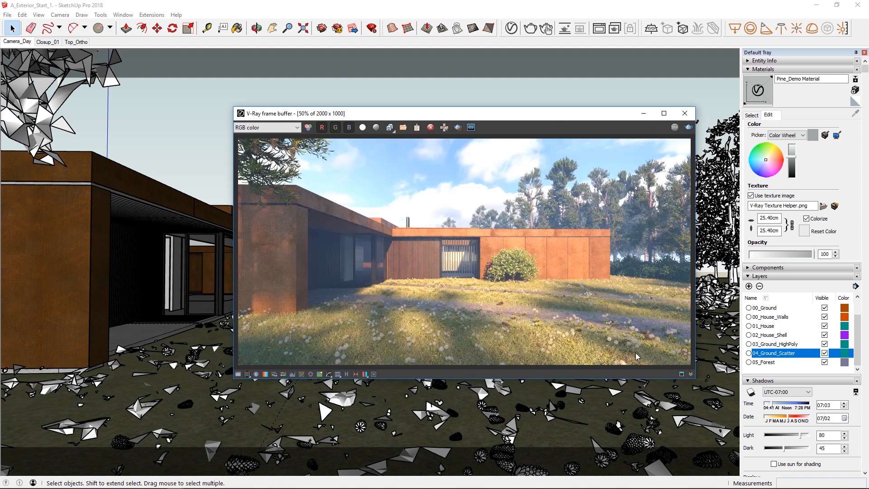
Enable Save Image in the render output settings and set its path to A_Exterior_Start_1 as png in V-Ray for SketchUp Webinar.
left_click(510, 28)
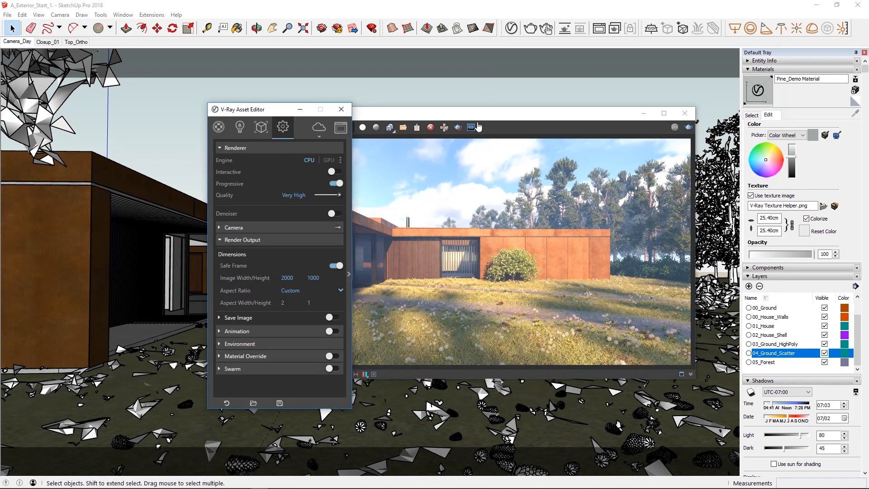
left_click(239, 318)
left_click(334, 318)
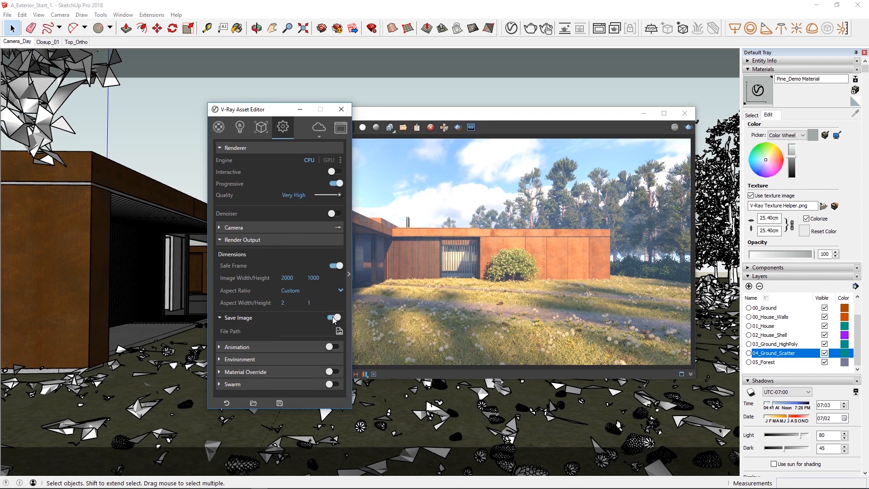
left_click(338, 331)
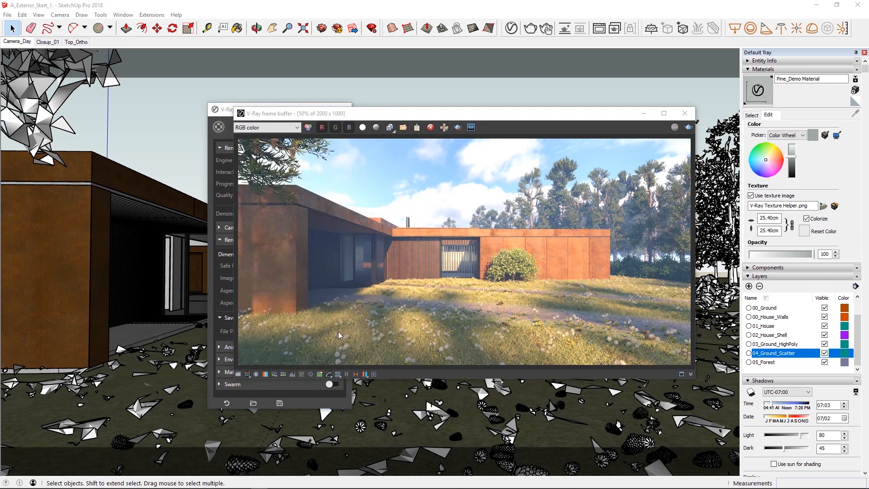
left_click_drag(67, 124, 36, 124)
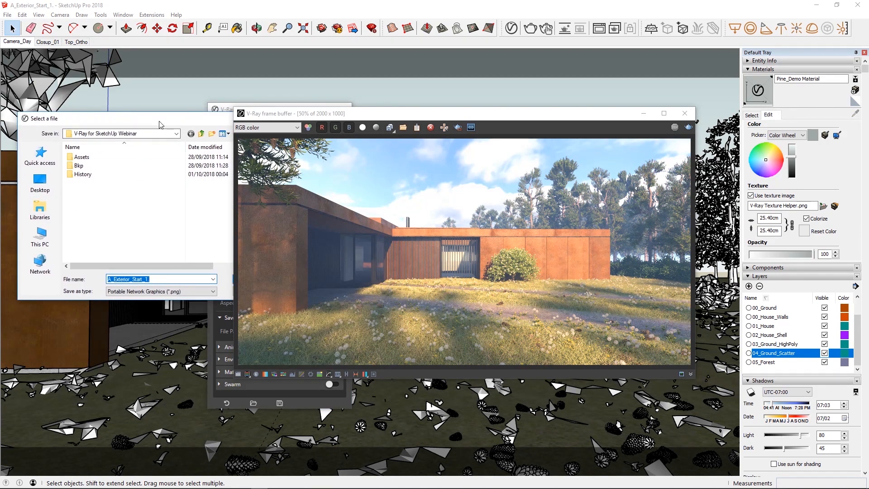
left_click_drag(295, 114, 424, 112)
left_click(247, 281)
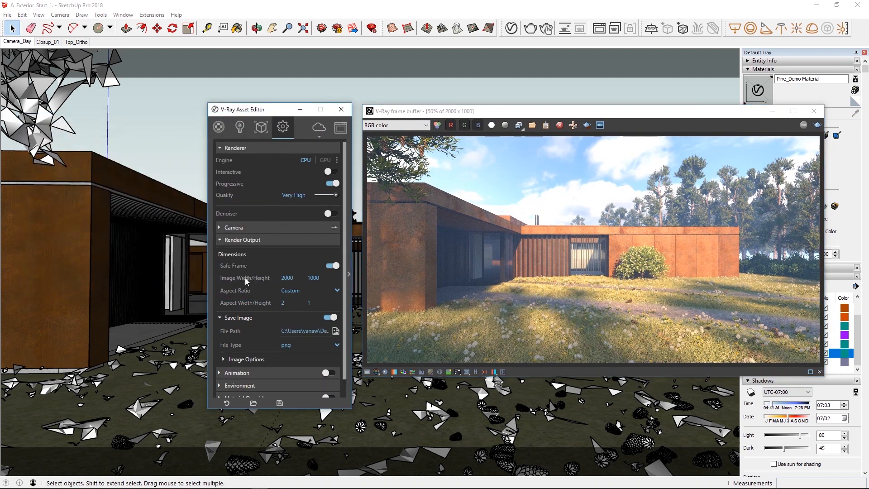
Expand Image Options, compare them for jpg and png by switching the file type to jpg and back, and check the png bit depths.
left_click(317, 345)
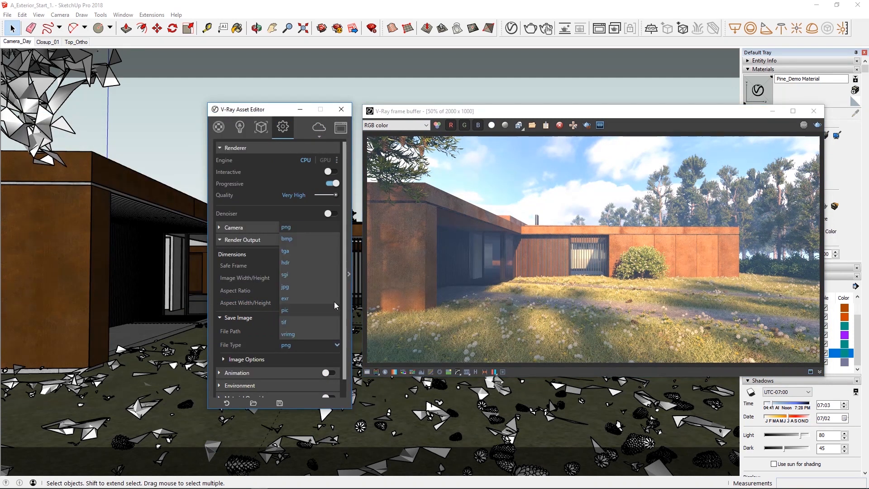
left_click(244, 360)
scroll(245, 360, "down", 2)
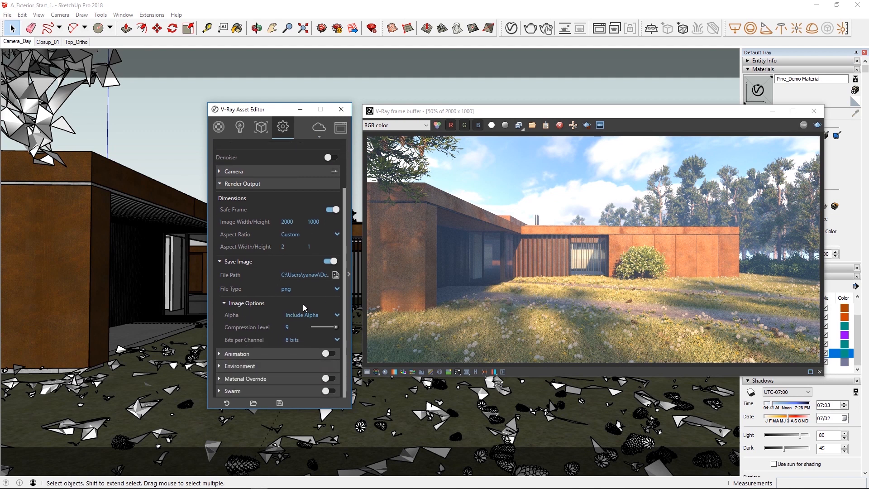
left_click(337, 289)
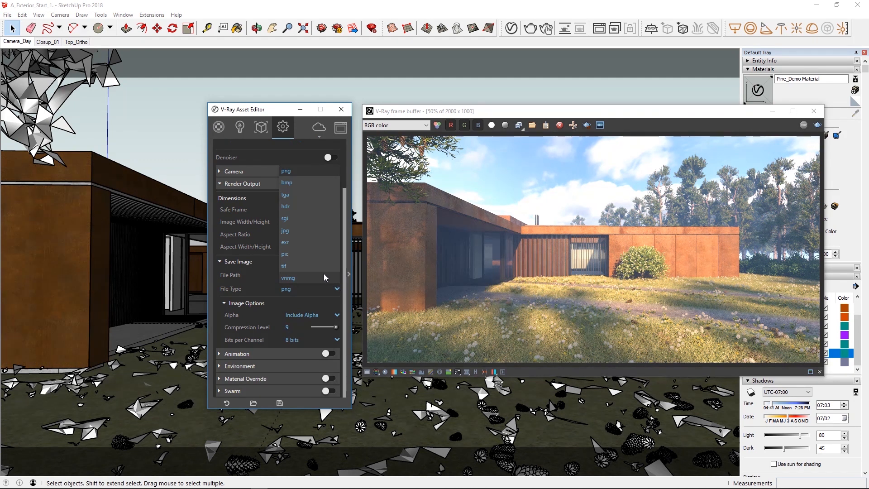
left_click(289, 232)
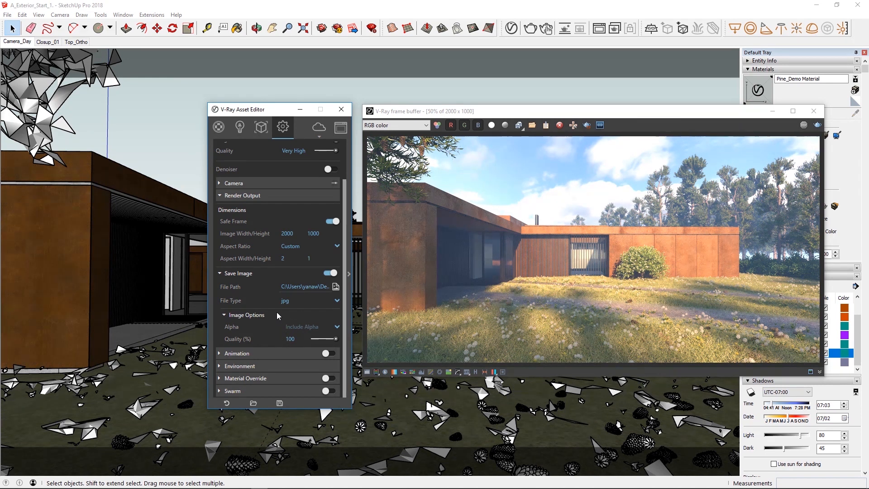
left_click(338, 302)
left_click(284, 185)
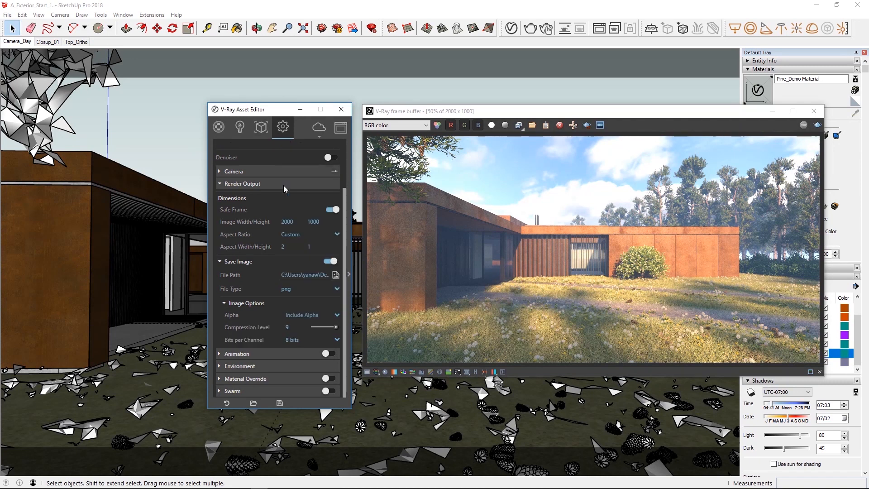
left_click(337, 342)
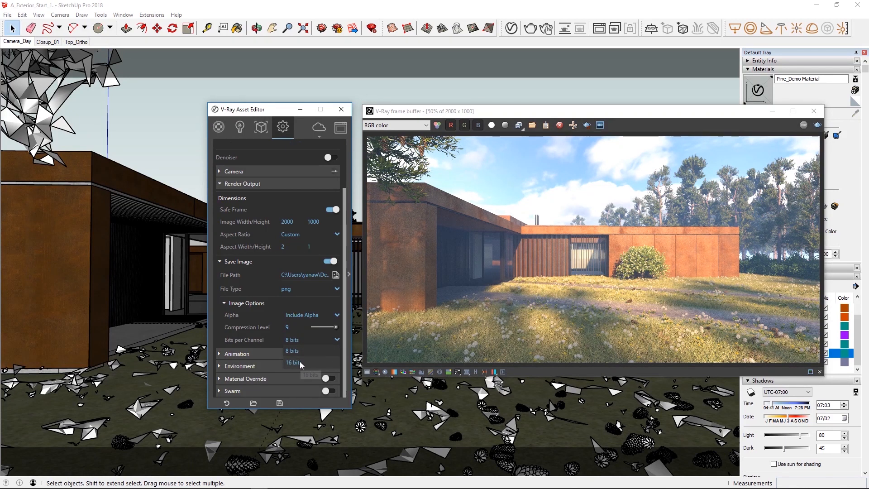
Set the saved image's file type to tif and check its bits-per-channel choices.
left_click(337, 289)
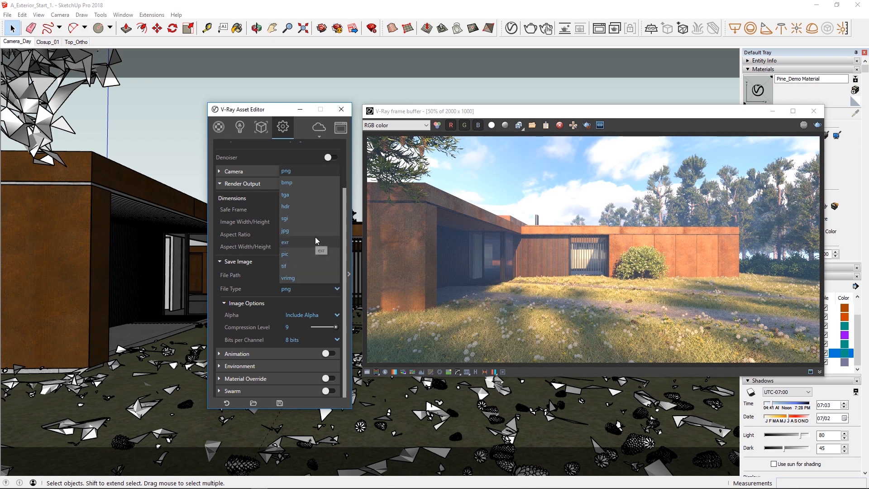
left_click(311, 264)
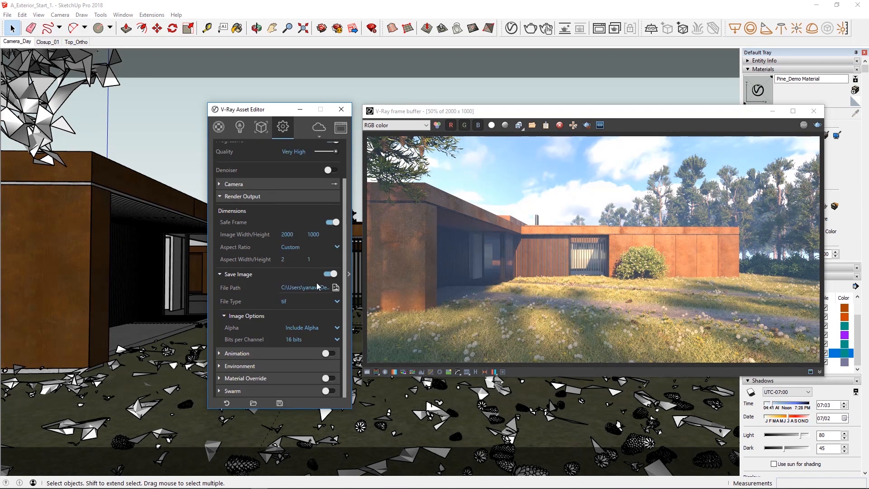
left_click(337, 341)
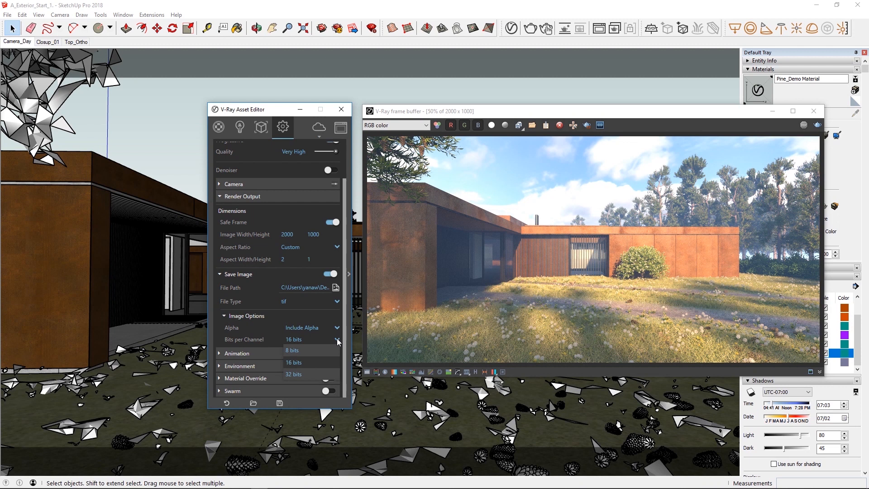
left_click(338, 340)
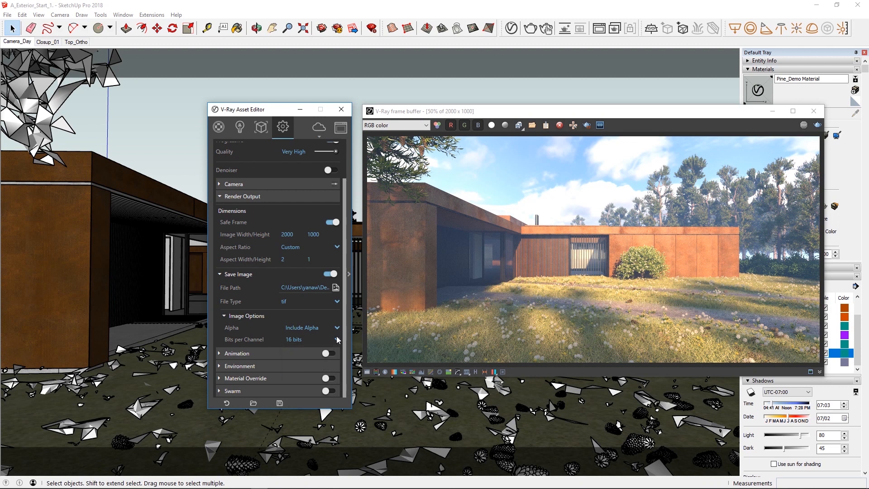
Set the saved image's file type to exr, check its bit depths, try the Multichannel option and collapse Image Options.
left_click(337, 301)
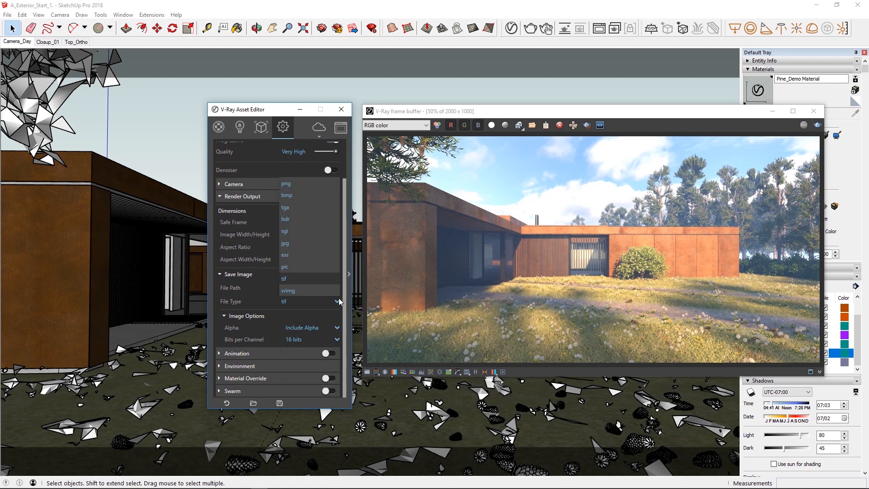
left_click(322, 263)
left_click(336, 351)
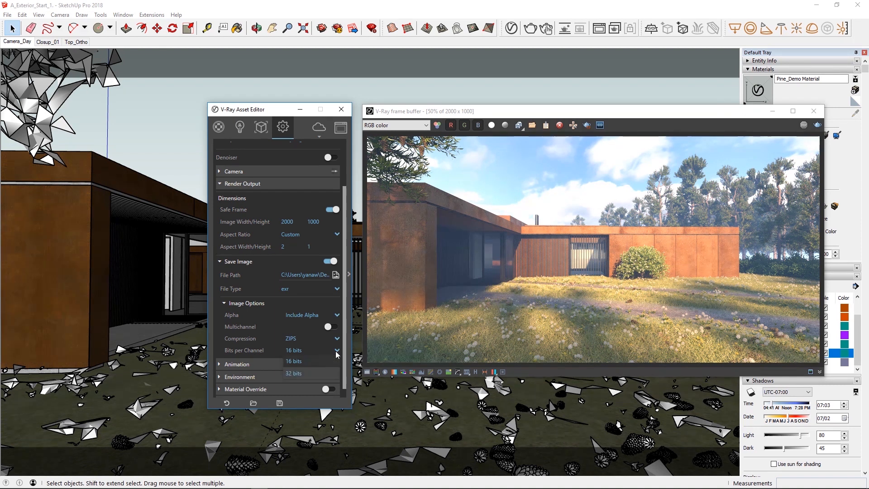
left_click(337, 353)
left_click(332, 328)
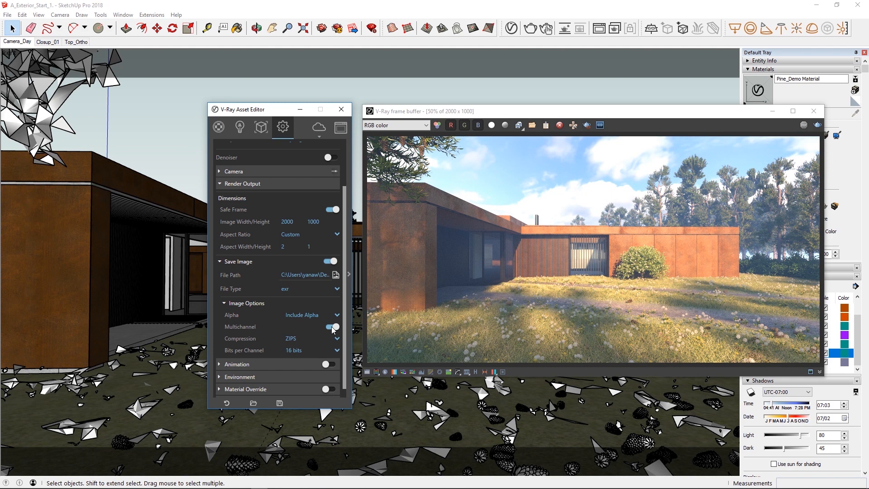
left_click(332, 327)
left_click(248, 302)
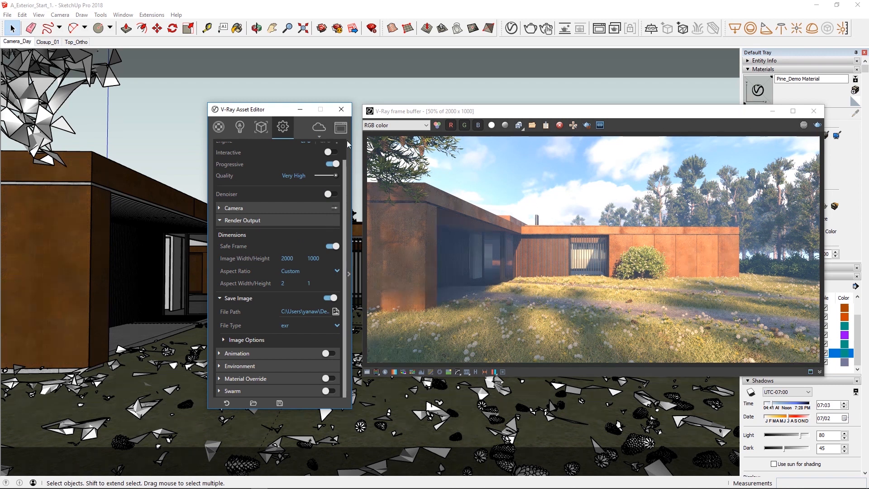
Close the V-Ray Asset Editor and show the color correction controls beside the rendered image in the frame buffer.
left_click(341, 109)
left_click_drag(461, 115, 280, 108)
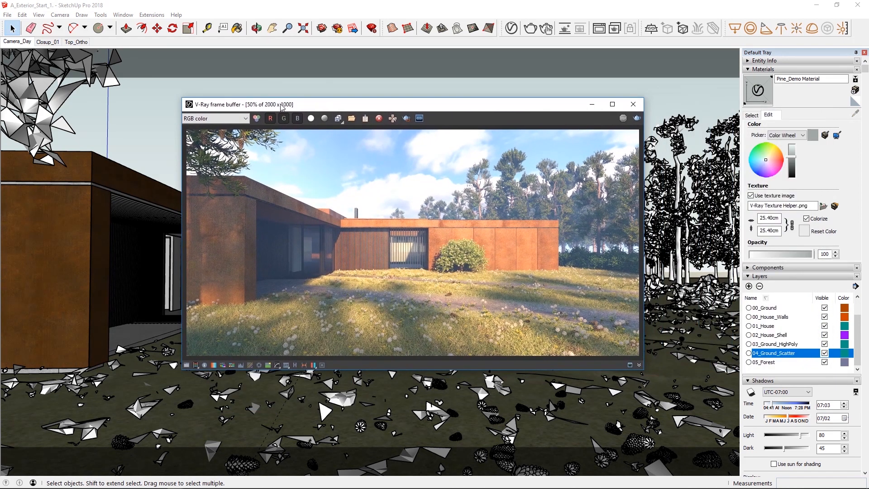
left_click(187, 365)
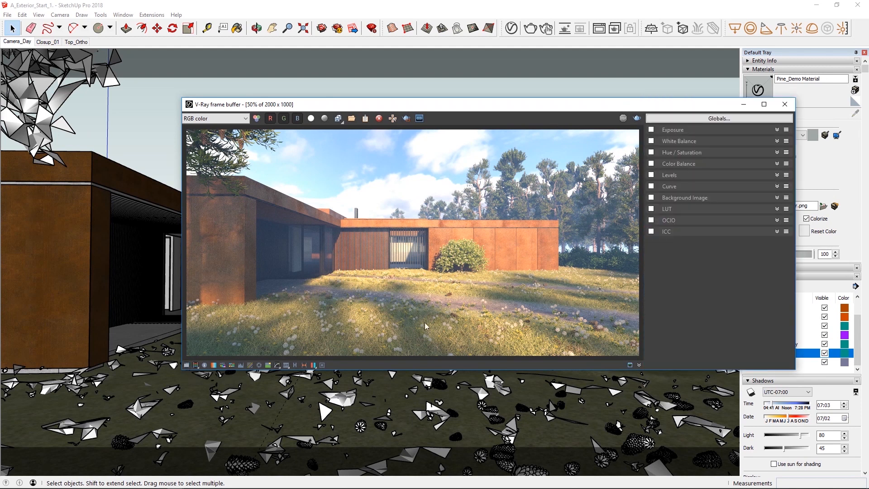
Enable the Exposure correction with exposure 0.02, highlight burn 0.78 and slightly raised contrast, and collapse its settings.
left_click(651, 130)
left_click(671, 131)
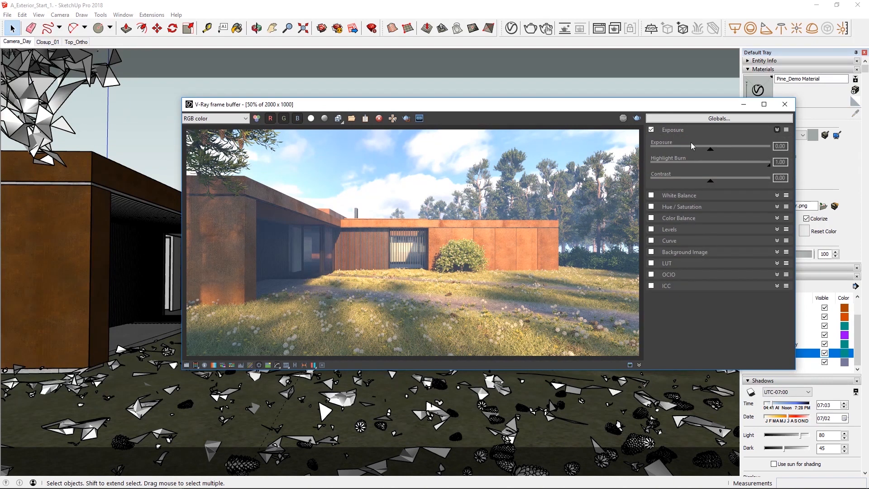
left_click_drag(709, 152, 712, 151)
left_click_drag(769, 165, 746, 168)
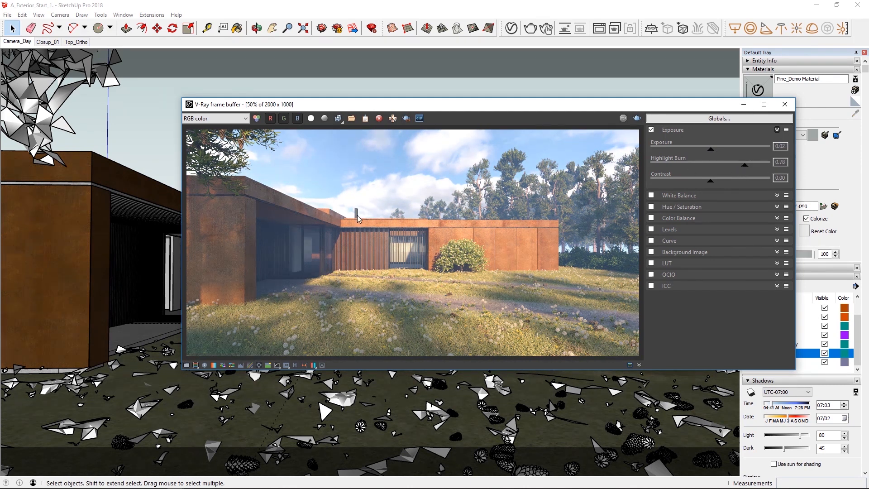
left_click_drag(710, 182, 716, 184)
left_click(684, 133)
Enable the White Balance correction and set its temperature to 7600.
left_click(681, 142)
left_click(651, 140)
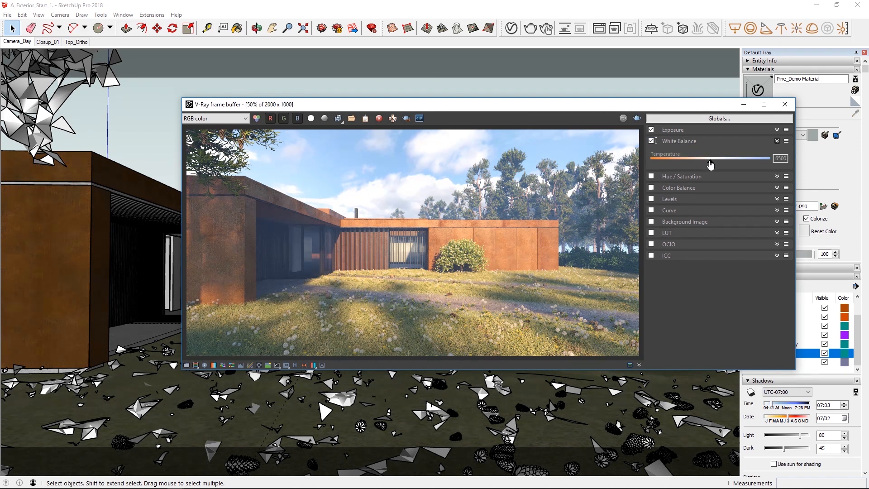
mouse_move(710, 166)
left_mouse_down()
mouse_move(747, 168)
mouse_move(683, 166)
mouse_move(727, 167)
left_mouse_up()
double_click(779, 158)
Try a Hue / Saturation correction with hue -2.04 and saturation 0.09, reset it and disable the correction.
left_click(732, 178)
left_click(651, 176)
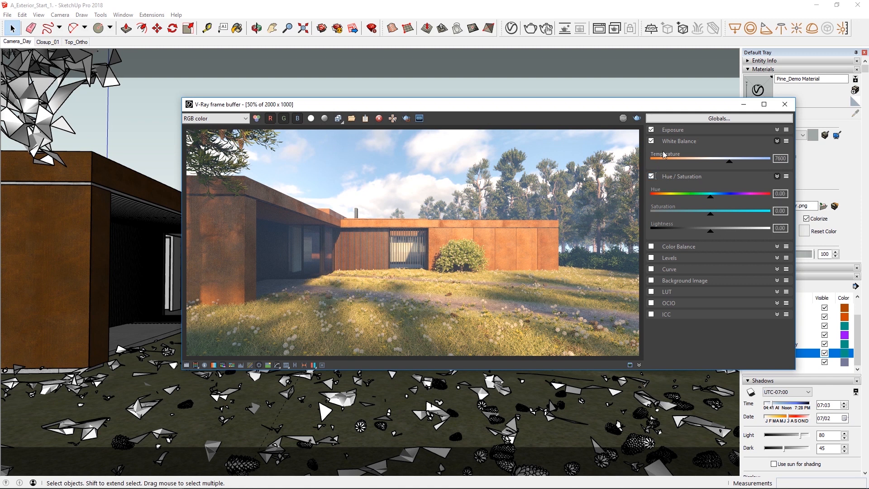
left_click(672, 142)
mouse_move(711, 173)
left_mouse_down()
mouse_move(716, 189)
mouse_move(711, 176)
left_mouse_up()
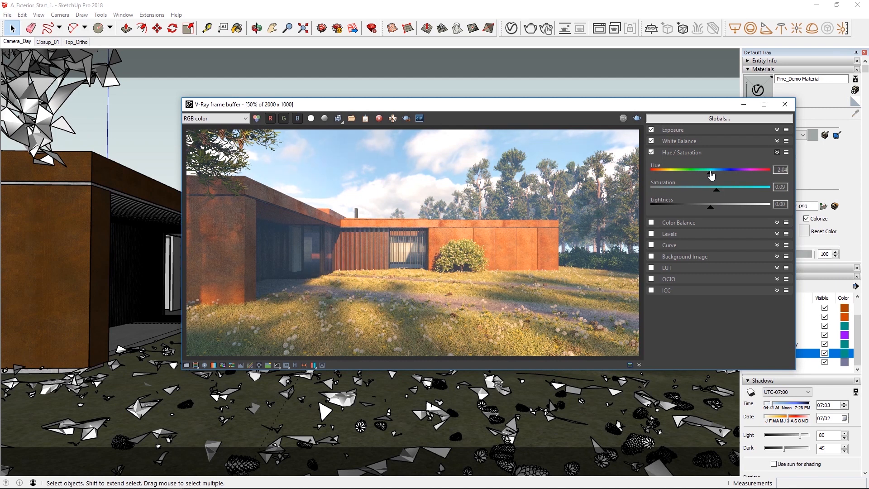
left_click(787, 153)
left_click(788, 163)
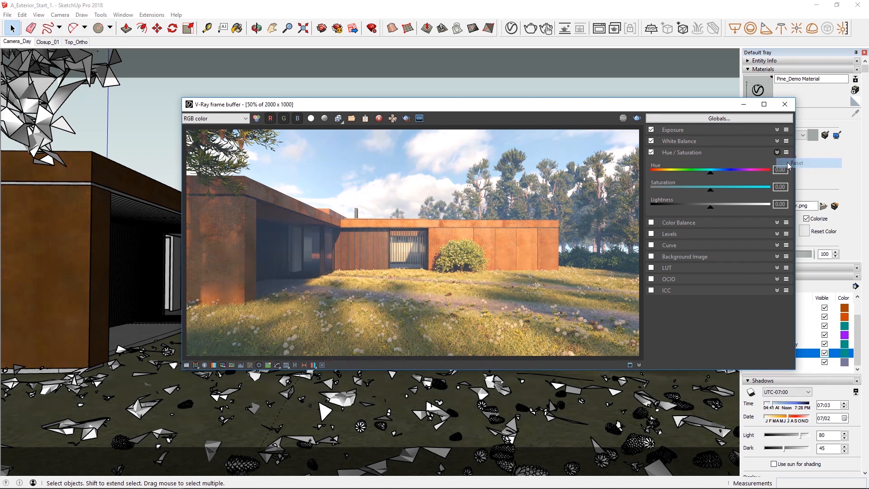
left_click(714, 157)
left_click(651, 152)
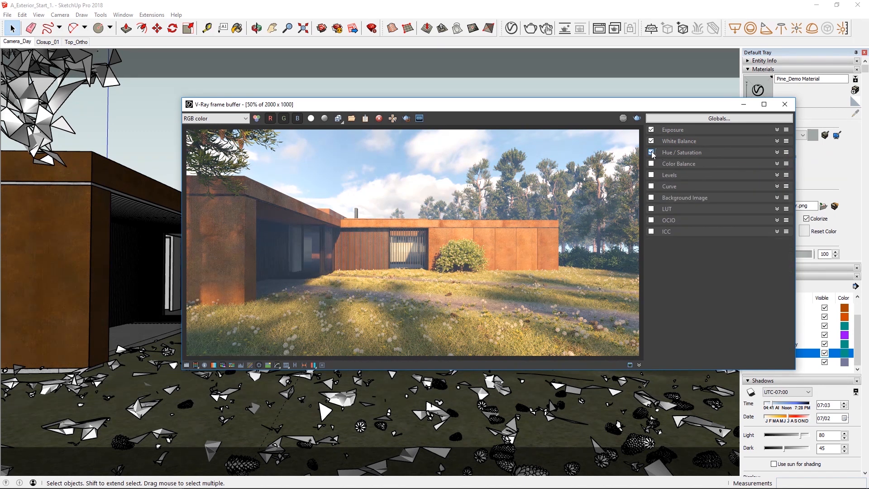
Enable Color Balance and tint the shadows, shift the midtones toward red and yellow, and the highlights toward cyan and blue.
left_click(669, 165)
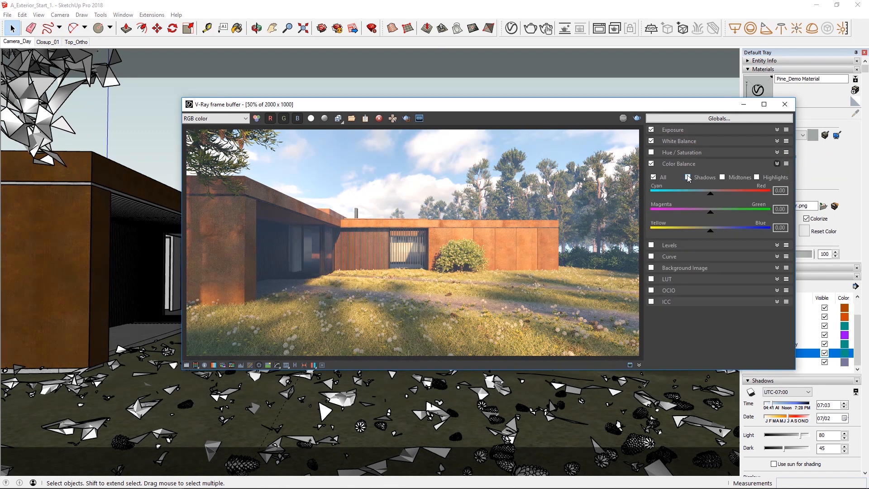
left_click_drag(710, 193, 706, 231)
left_click(722, 177)
left_click_drag(710, 194, 719, 194)
left_click_drag(712, 232, 708, 233)
left_click(757, 177)
left_click_drag(710, 195, 679, 197)
left_click_drag(711, 234, 736, 236)
left_click(682, 165)
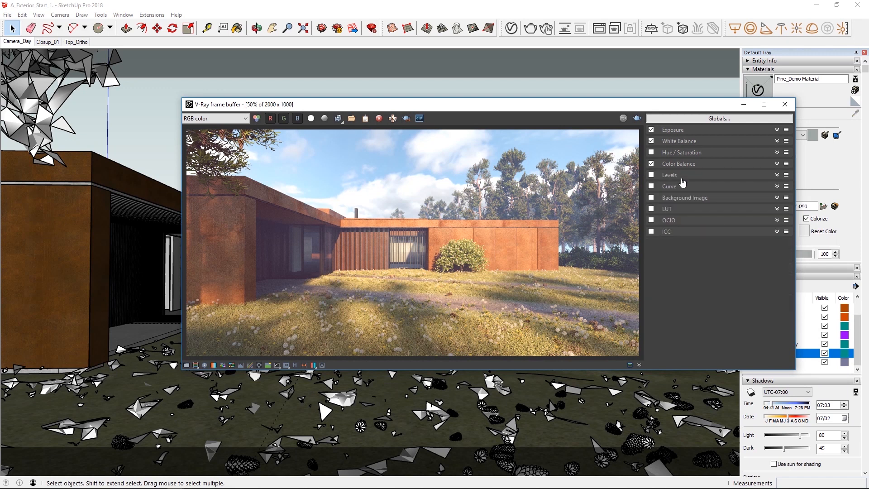
Enable the Curve correction and bend it into an S-shape that raises the bright tones and lowers the dark tones.
left_click(671, 187)
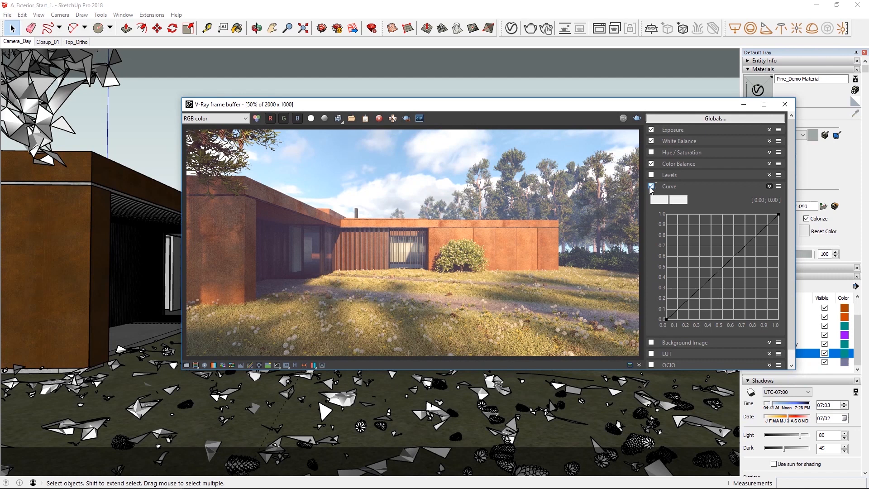
left_click(778, 215)
left_click(721, 237)
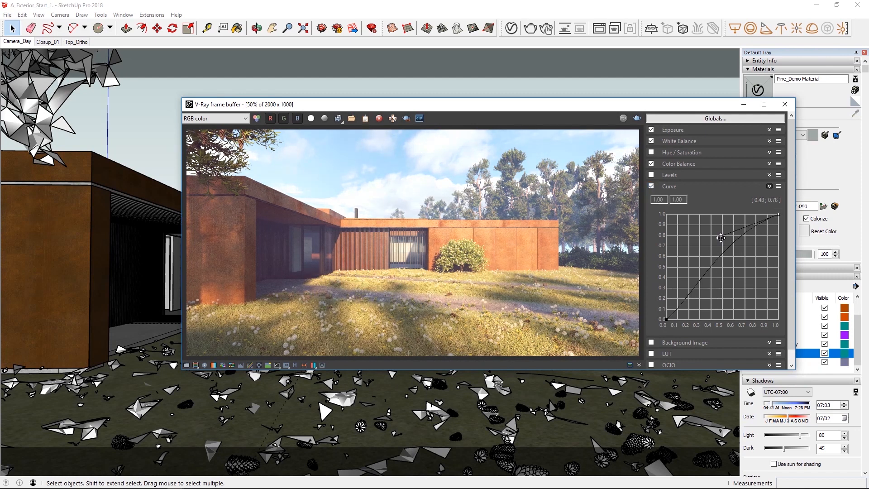
left_click(665, 319)
left_click_drag(697, 293, 699, 303)
Start saving the global color corrections as a LUT file (*.cube) named Webinar_SketchUp in the History folder, and dismiss the save dialog.
left_click(709, 118)
left_click(700, 129)
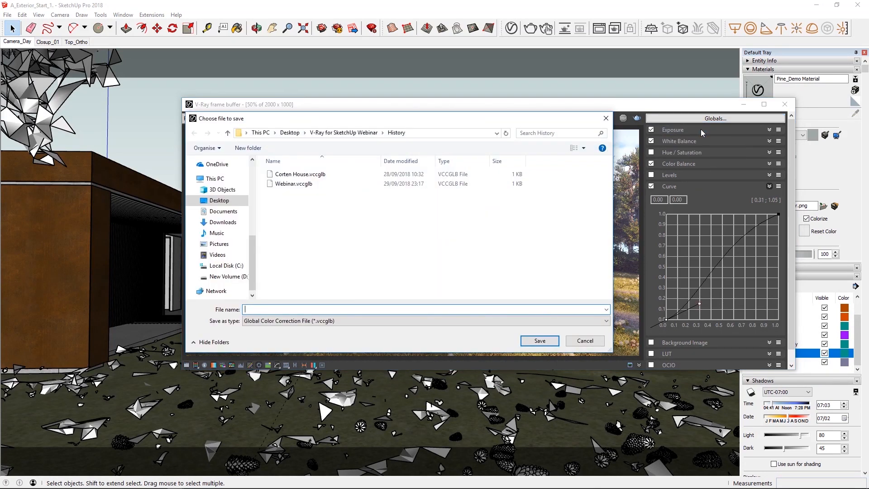
type("Webinar_SketchUp")
left_click(280, 321)
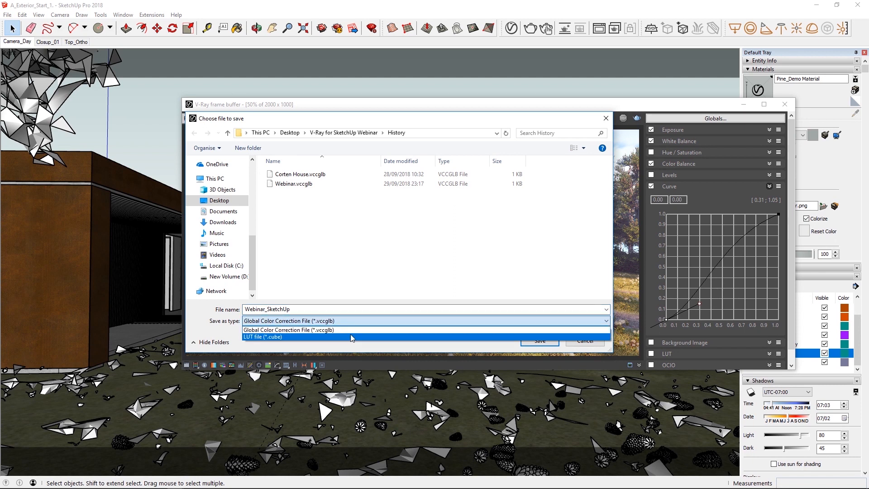
left_click(280, 338)
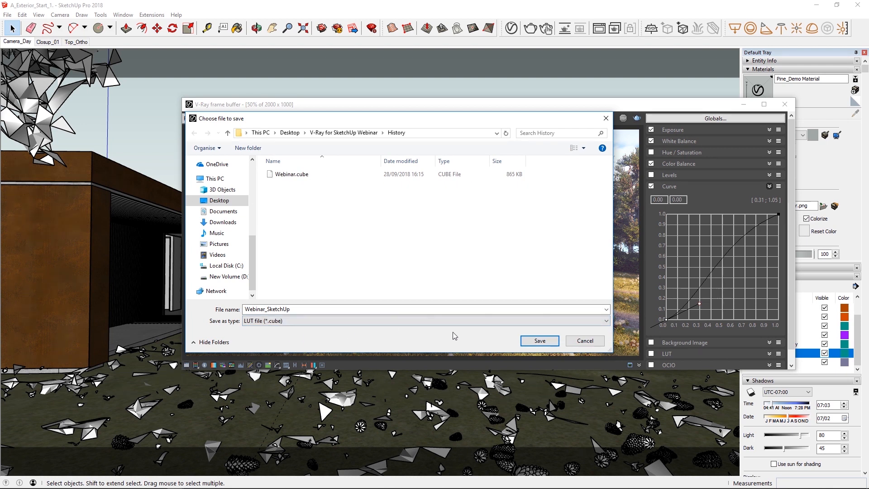
left_click(539, 341)
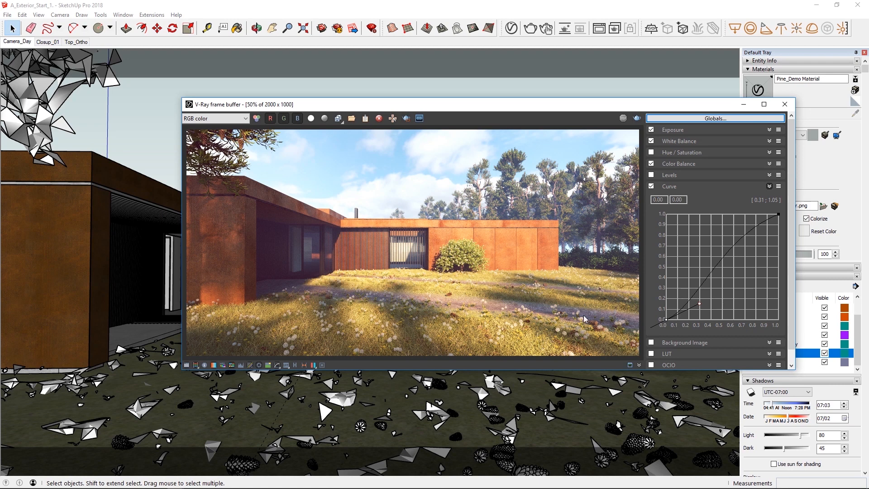
Close the frame buffer, switch to Photoshop, and replace the visible Corten_House layer with the expanded Group 1 Render Elements.
left_click(785, 104)
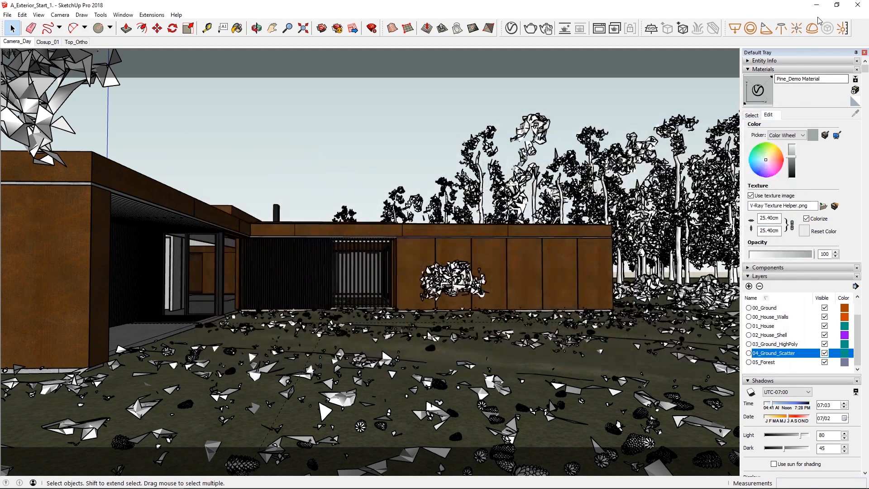
left_click(817, 5)
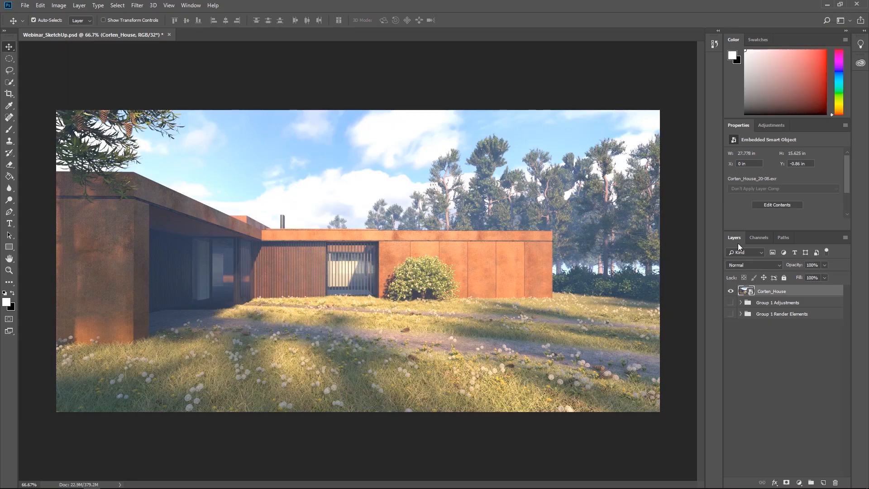
left_click(730, 314)
left_click(731, 291)
left_click(741, 313)
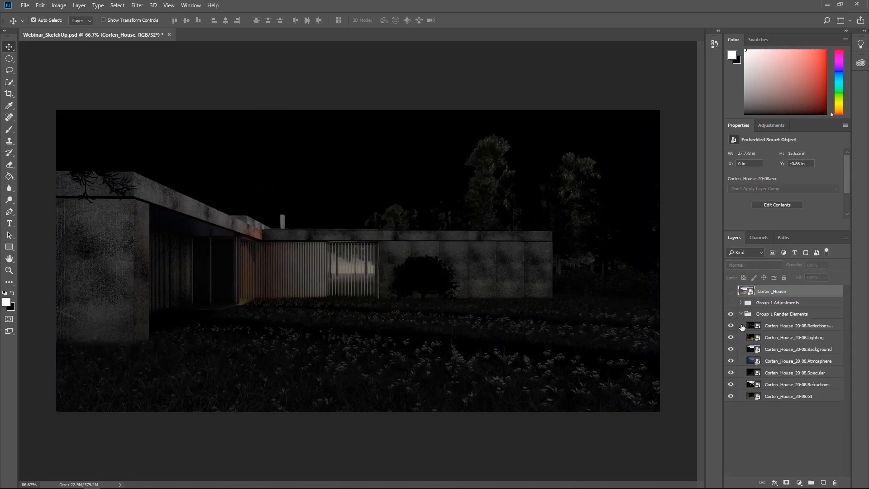
Hide the render element layers one by one from Reflections down to Refractions to inspect each pass, and show them all again.
left_click(730, 326)
left_click(731, 337)
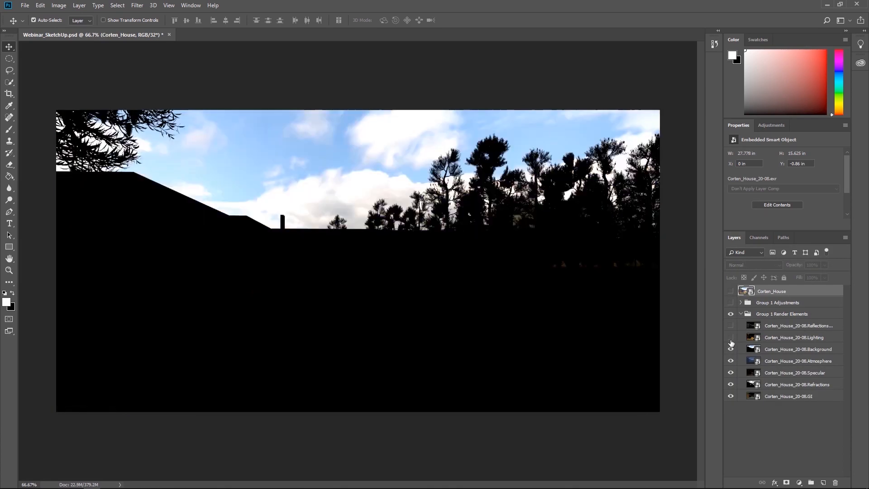
left_click(730, 349)
left_click(731, 361)
left_click(730, 372)
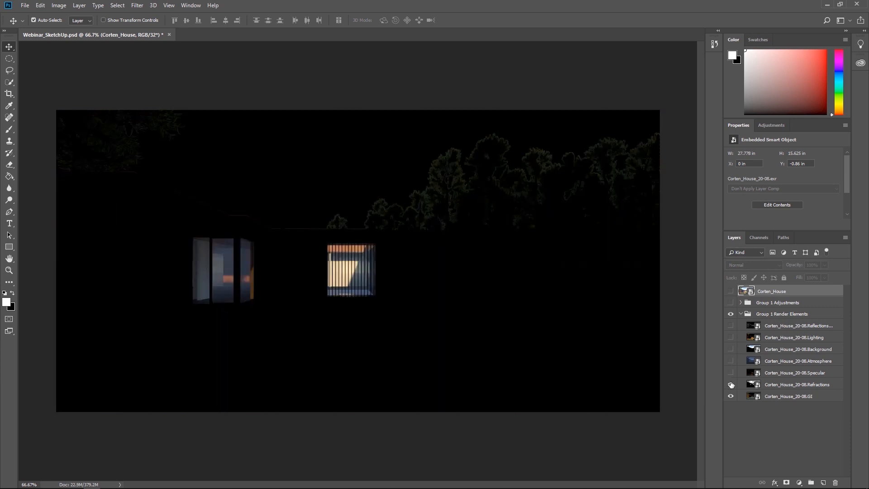
left_click(730, 384)
left_click_drag(730, 384, 730, 326)
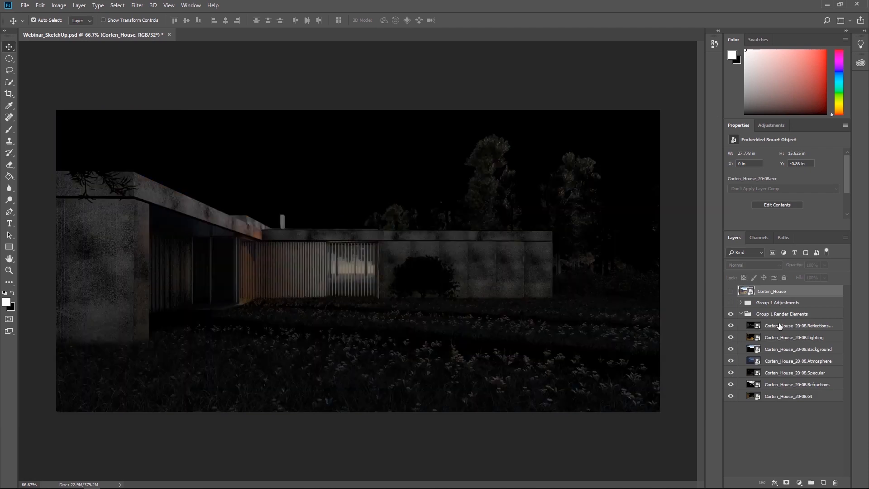
Set the blend mode of all render element layers from Reflections to GI to Linear Dodge (Add) and collapse their group.
left_click(779, 325)
left_click(773, 397, "shift")
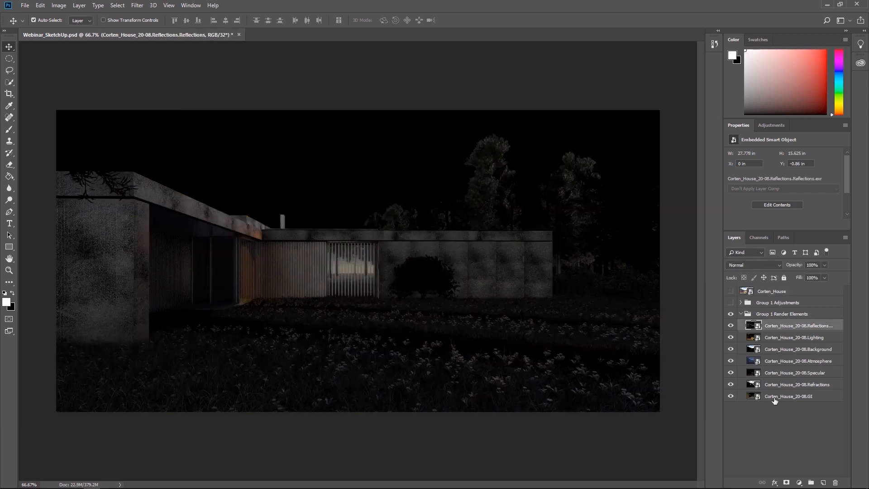
left_click(760, 264)
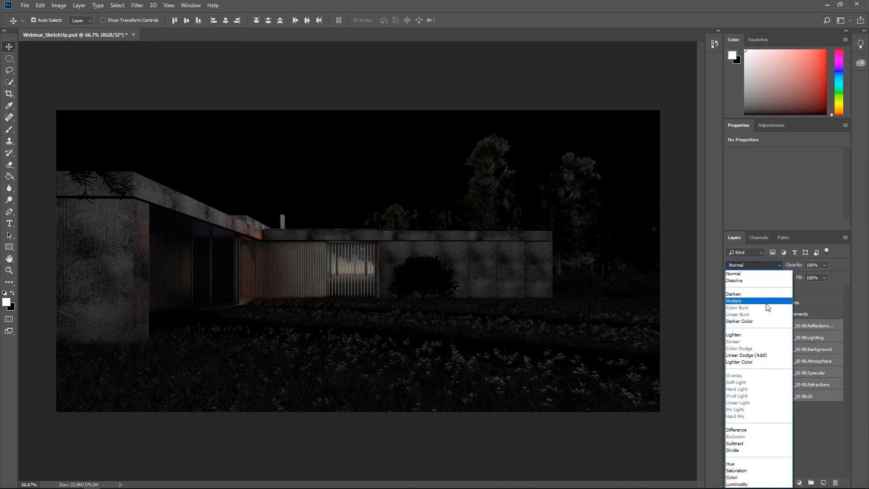
left_click(748, 355)
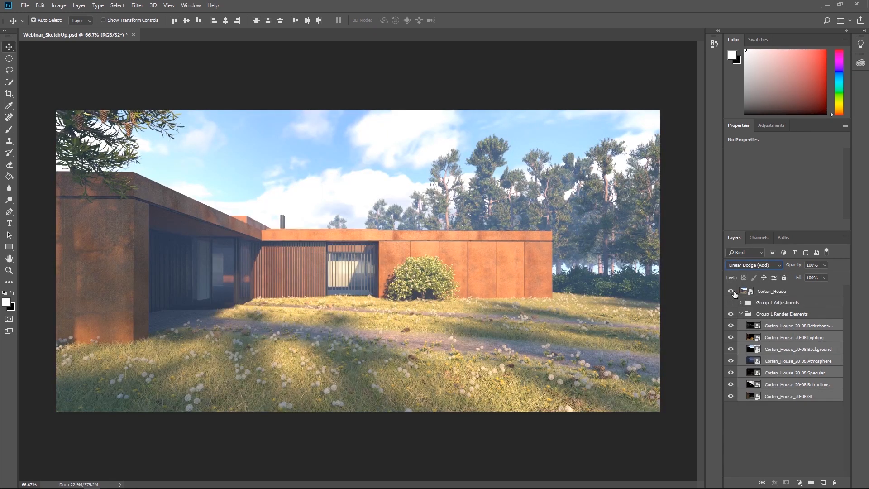
left_click(740, 314)
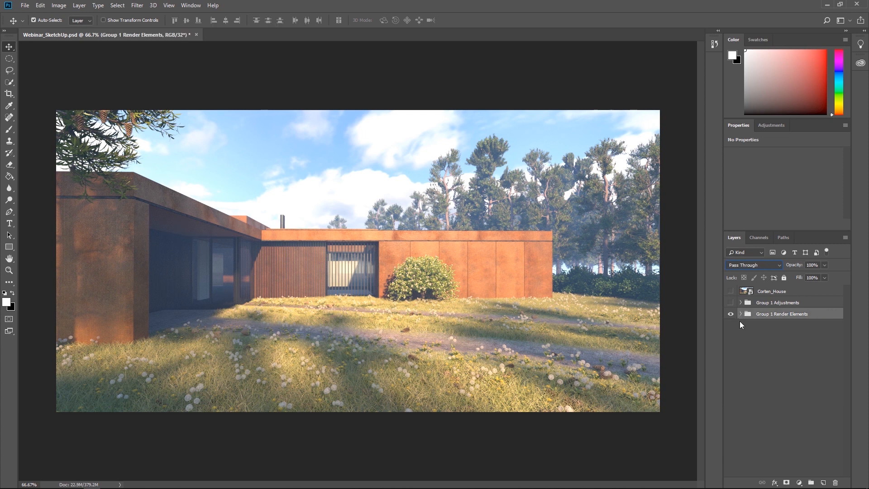
left_click(761, 392)
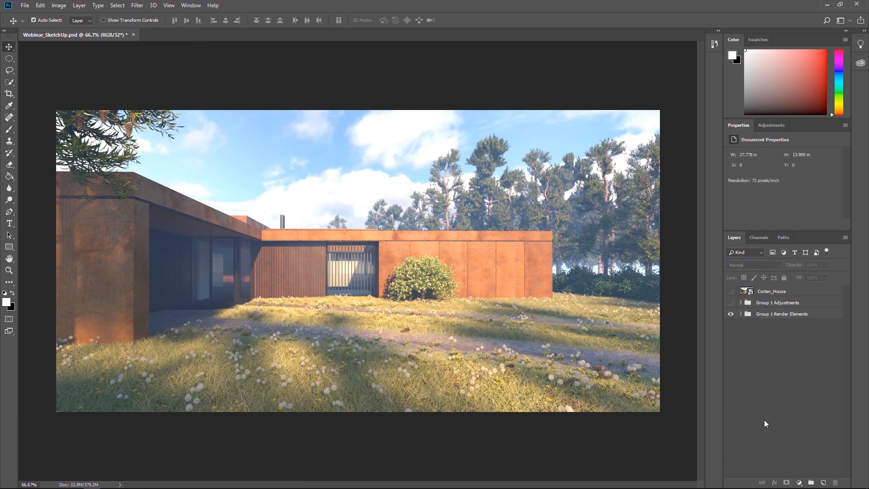
Add a Color Lookup adjustment layer at the top of the layer stack and load Webinar.cube as its 3D LUT.
left_click(798, 483)
left_click(808, 436)
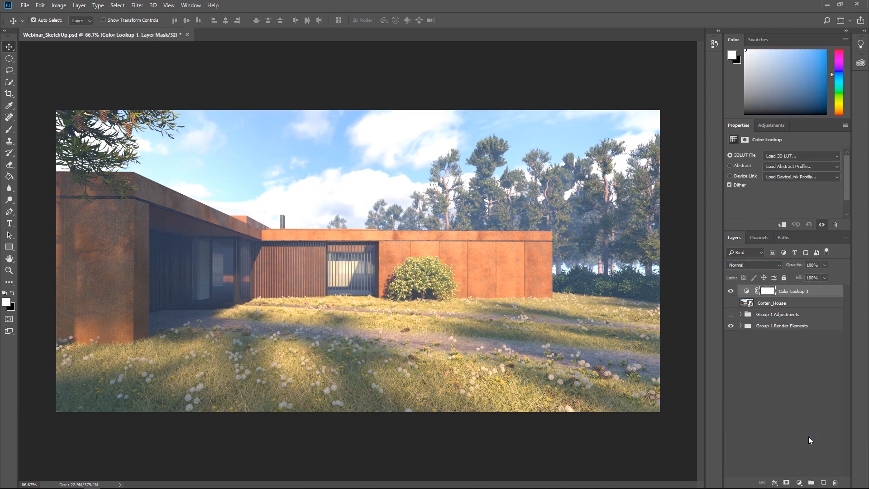
left_click(770, 157)
left_click(771, 166)
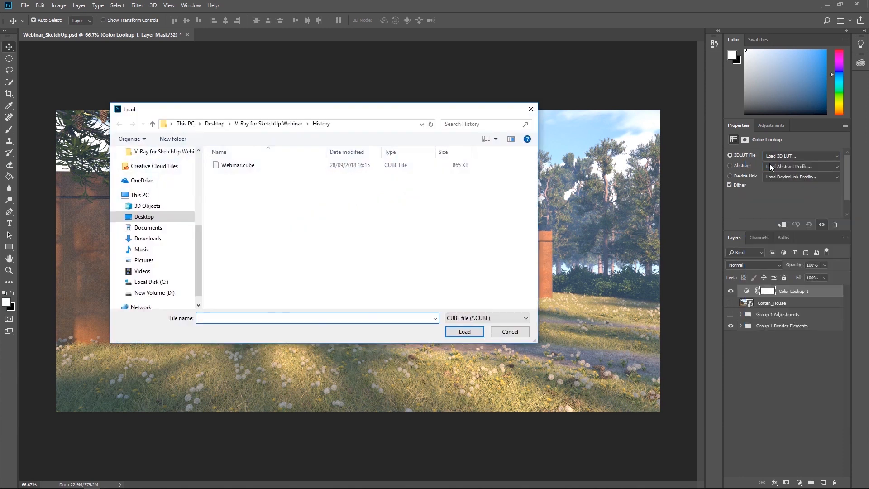
left_click(229, 167)
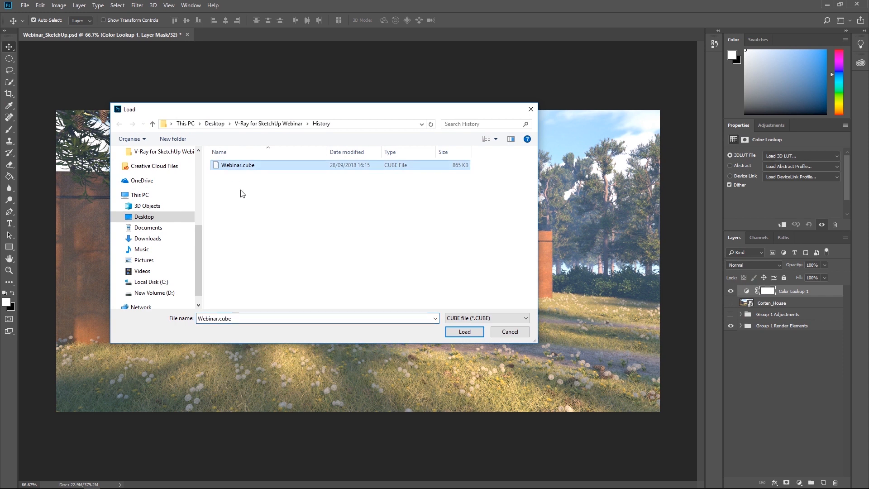
left_click(458, 331)
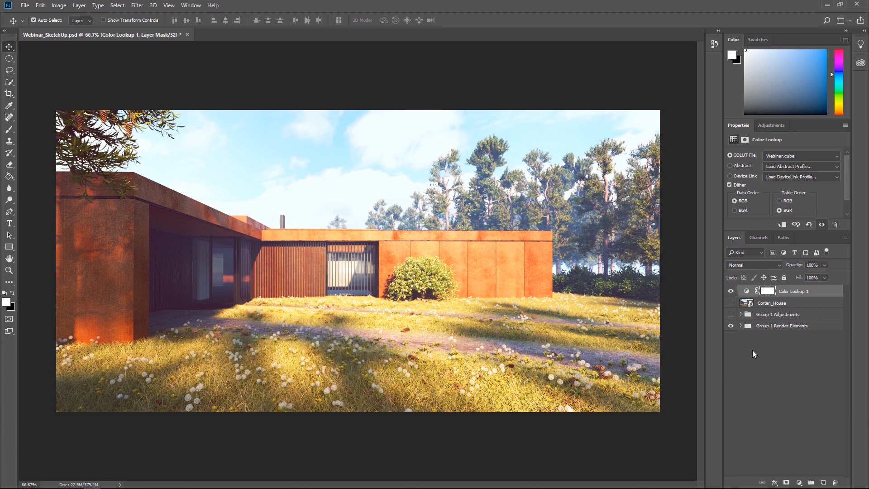
Hide Group 1 Render Elements, keep Corten_House hidden, and show and expand Group 1 Adjustments instead.
left_click(731, 303)
left_click(731, 326)
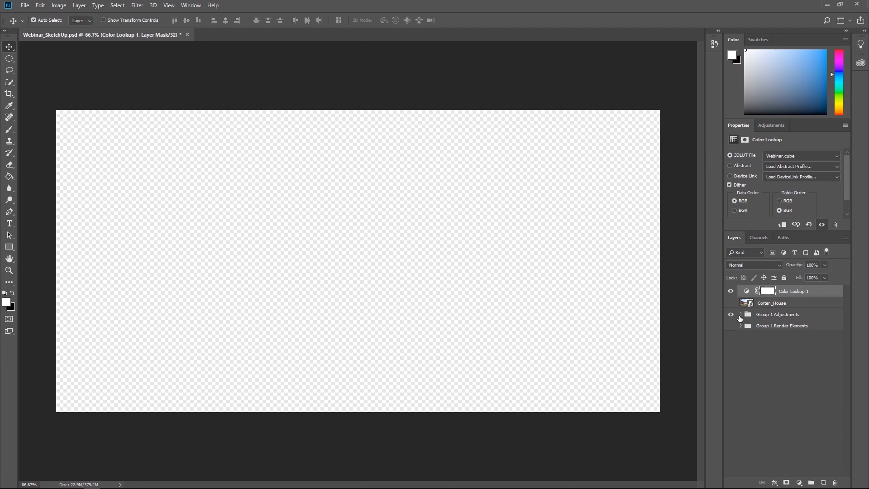
left_click(730, 314)
left_click(741, 314)
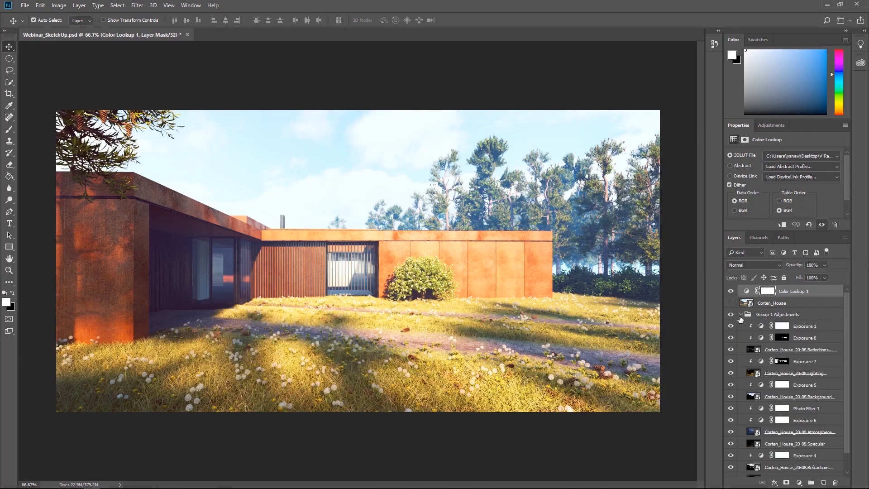
Toggle Exposure 1, Photo Filter 3 and Exposure 4 to examine their effect on the render passes, and collapse Group 1 Adjustments.
left_click(731, 326)
left_click(731, 408)
left_click(731, 409)
scroll(732, 419, "down", 2)
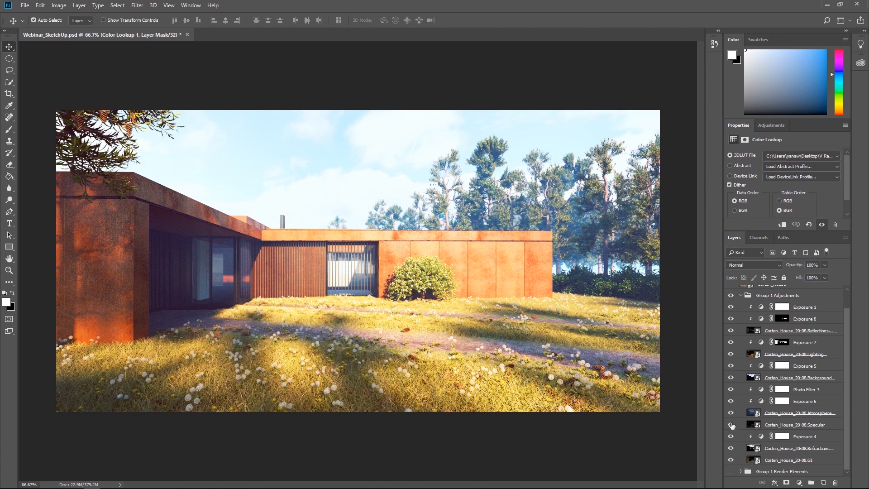
left_click(731, 437)
left_click(731, 436)
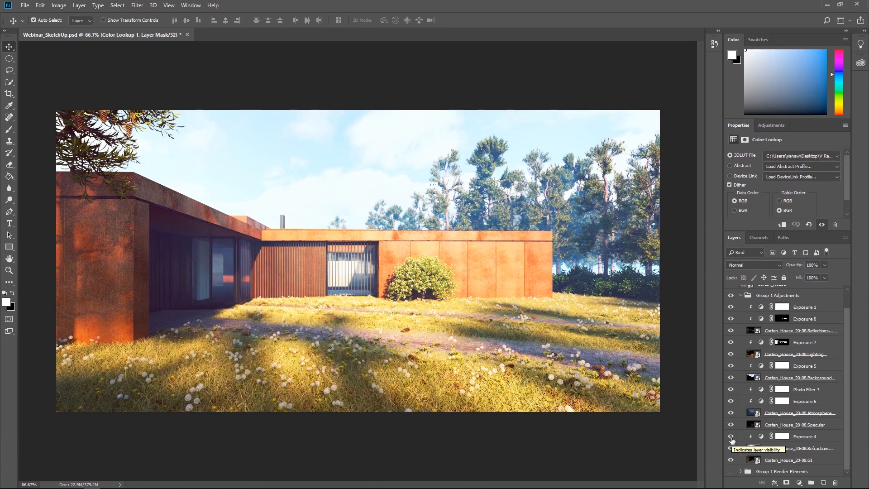
scroll(795, 444, "up", 2)
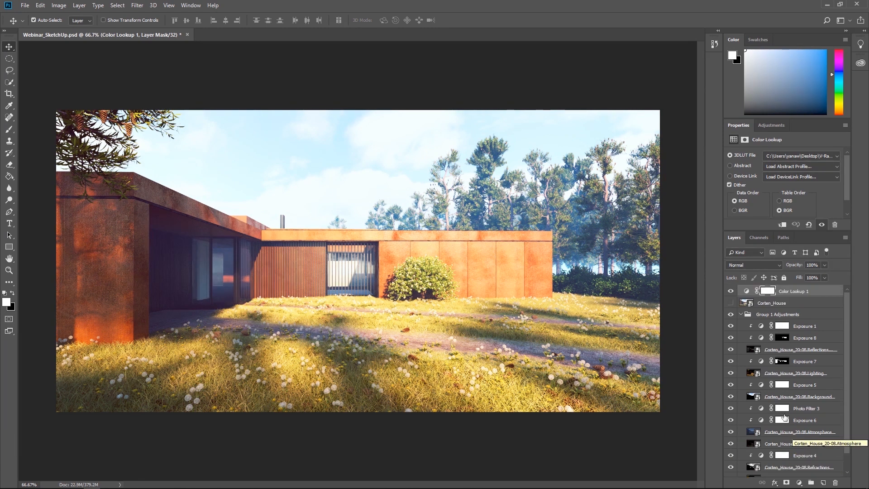
left_click(741, 315)
left_click(757, 358)
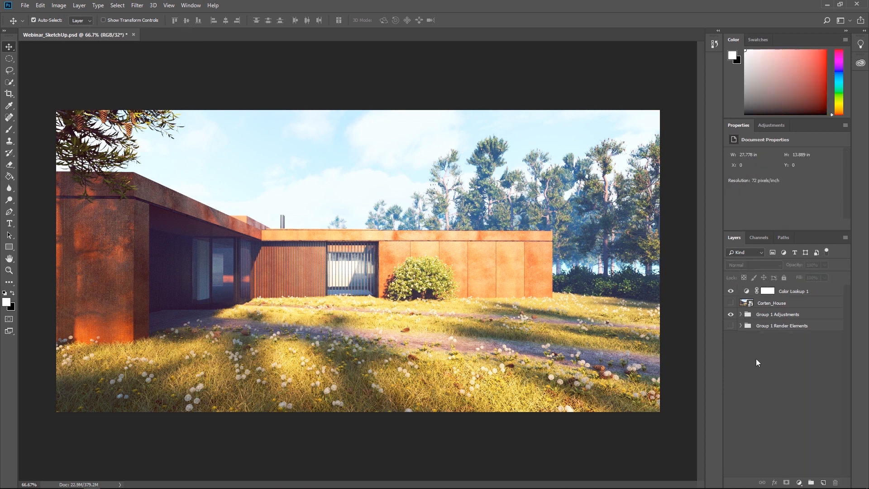
Move the Corten_House layer above Color Lookup 1 and toggle its visibility to compare the raw render with the graded composite.
left_click_drag(745, 303, 740, 288)
left_click(731, 291)
left_click(731, 292)
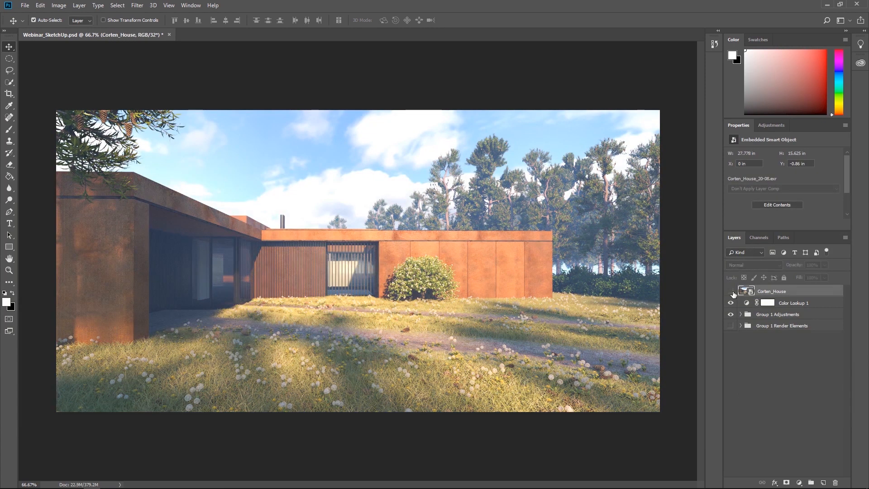
left_click(731, 291)
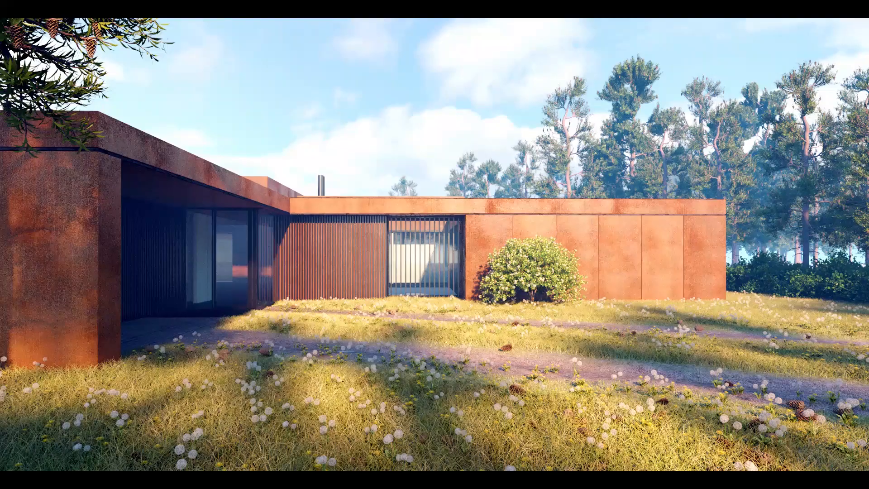